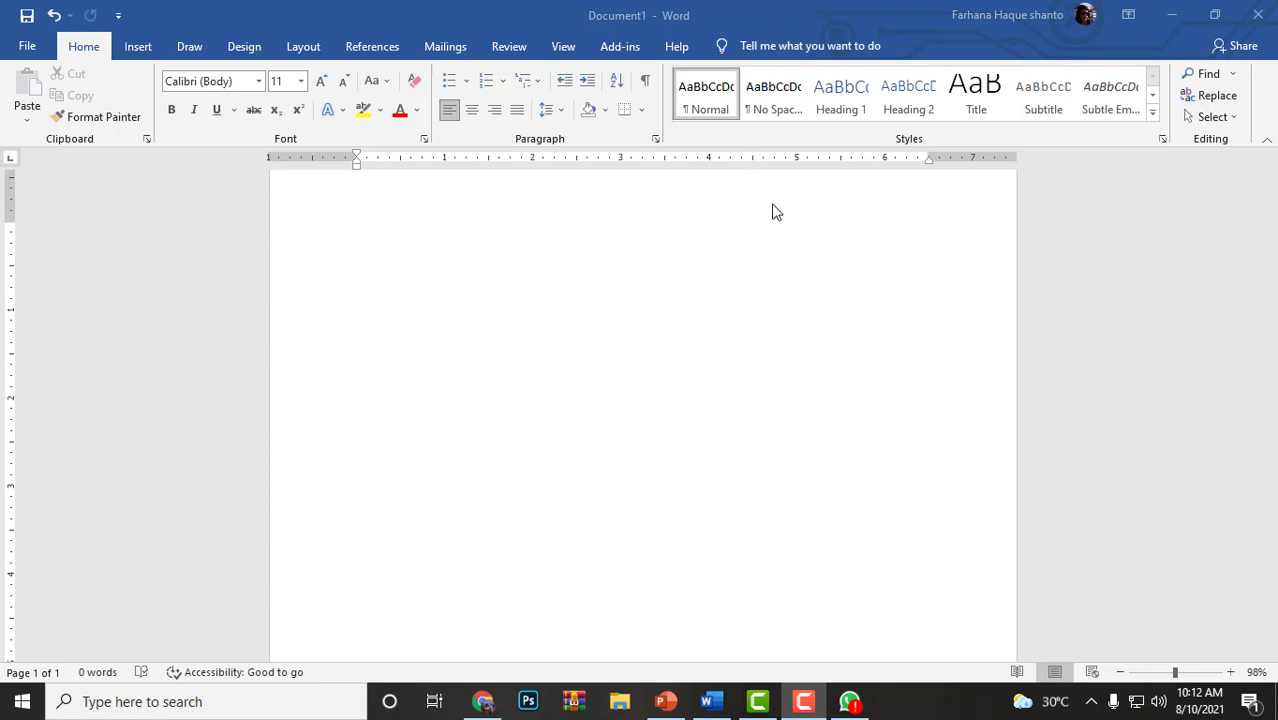
Step: Turn the blank page to landscape orientation and zoom the view out to 60%
scroll(640, 380, down, 4)
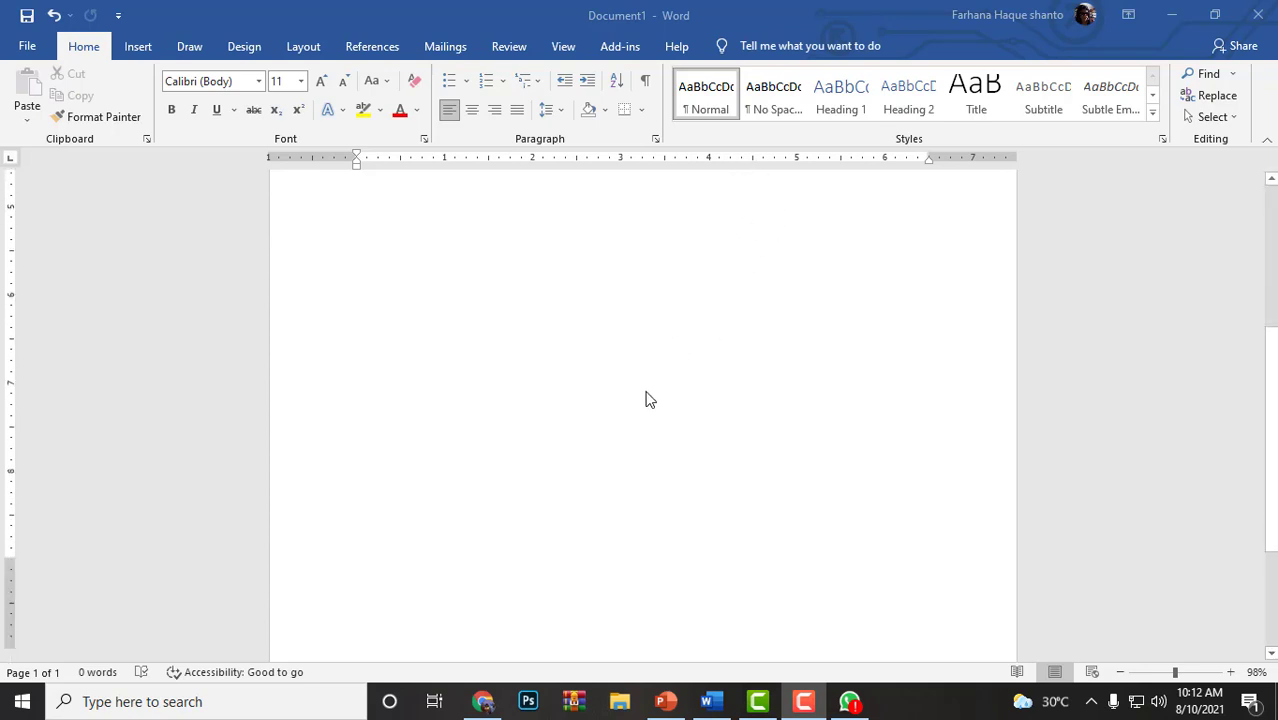
scroll(648, 400, down, 3)
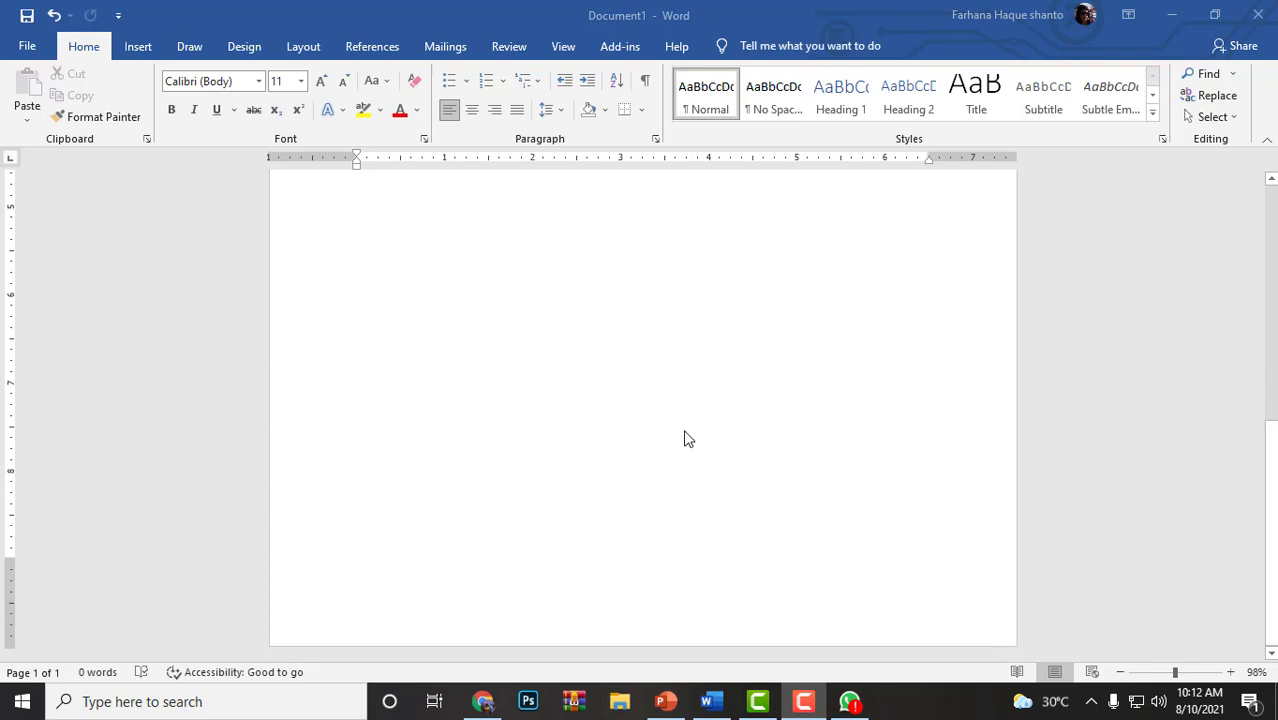
click(296, 45)
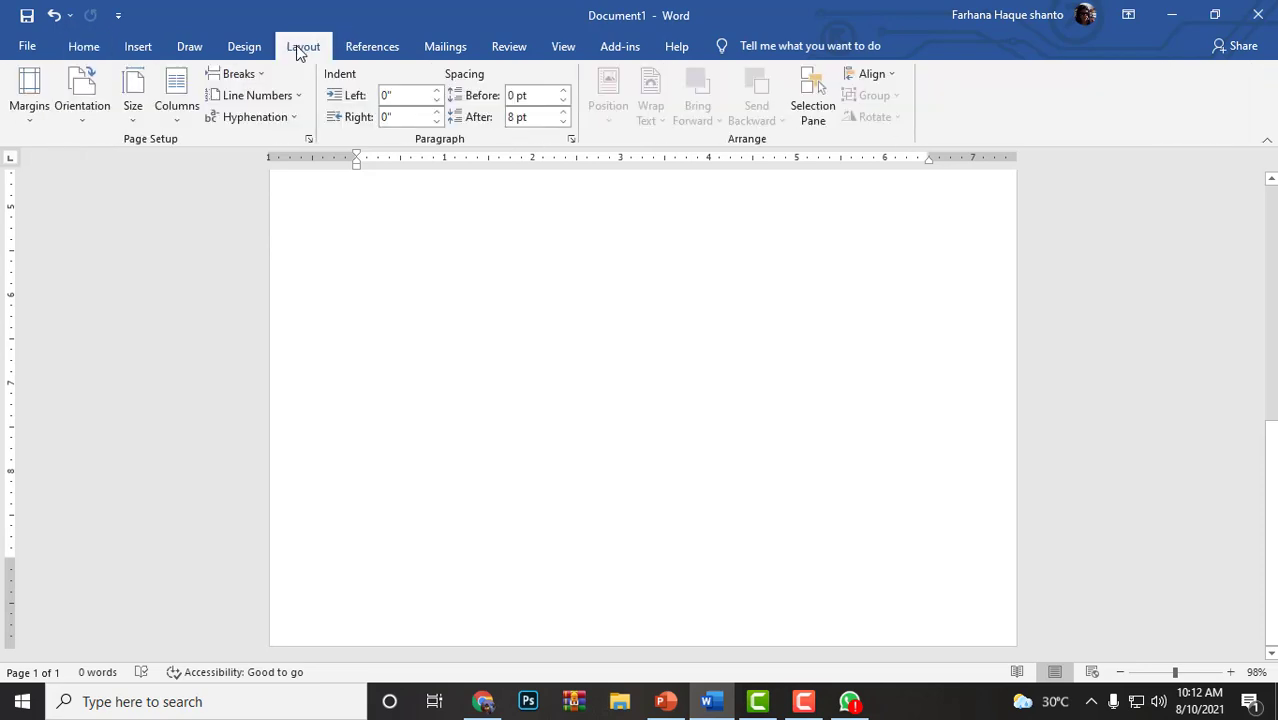
click(92, 106)
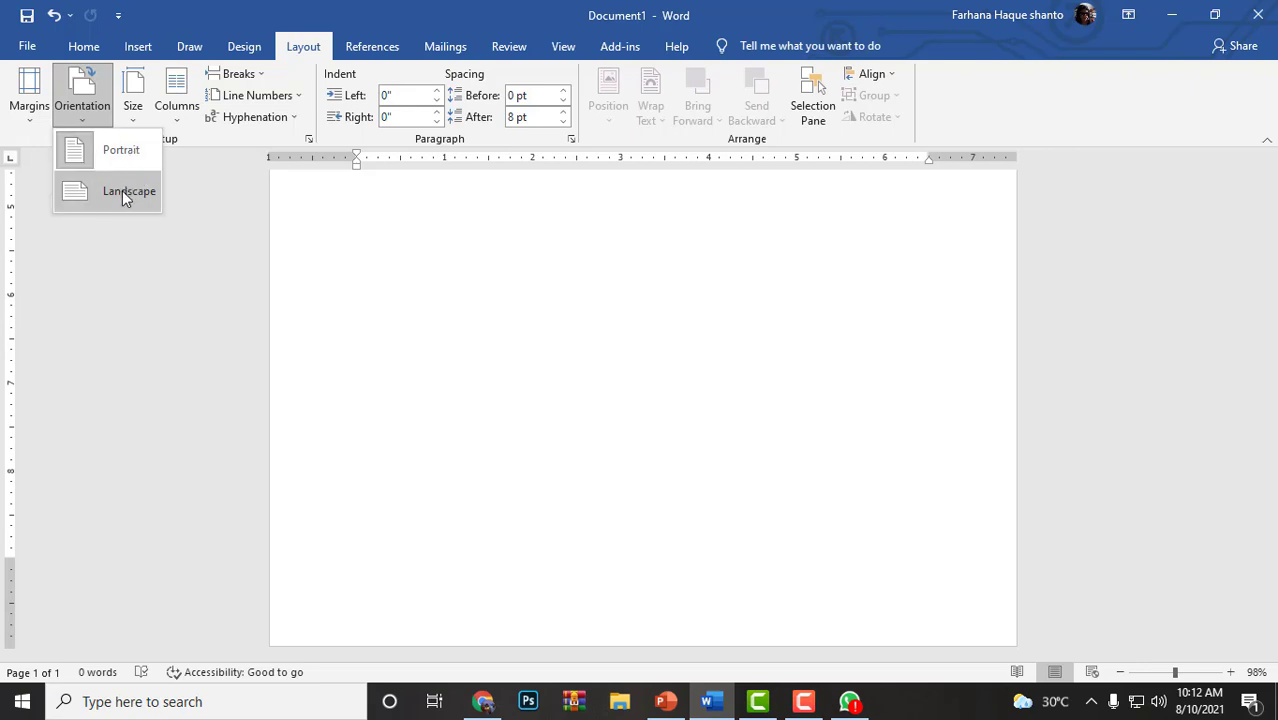
click(122, 193)
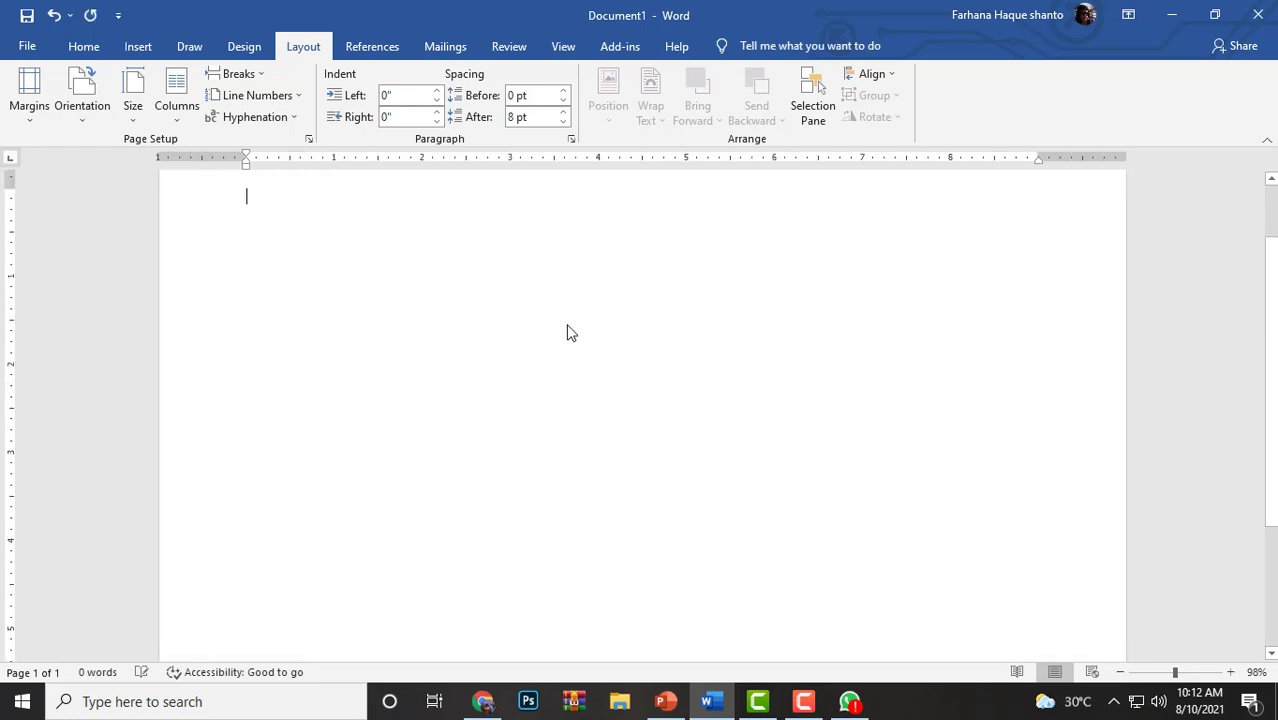
scroll(648, 281, down, 1)
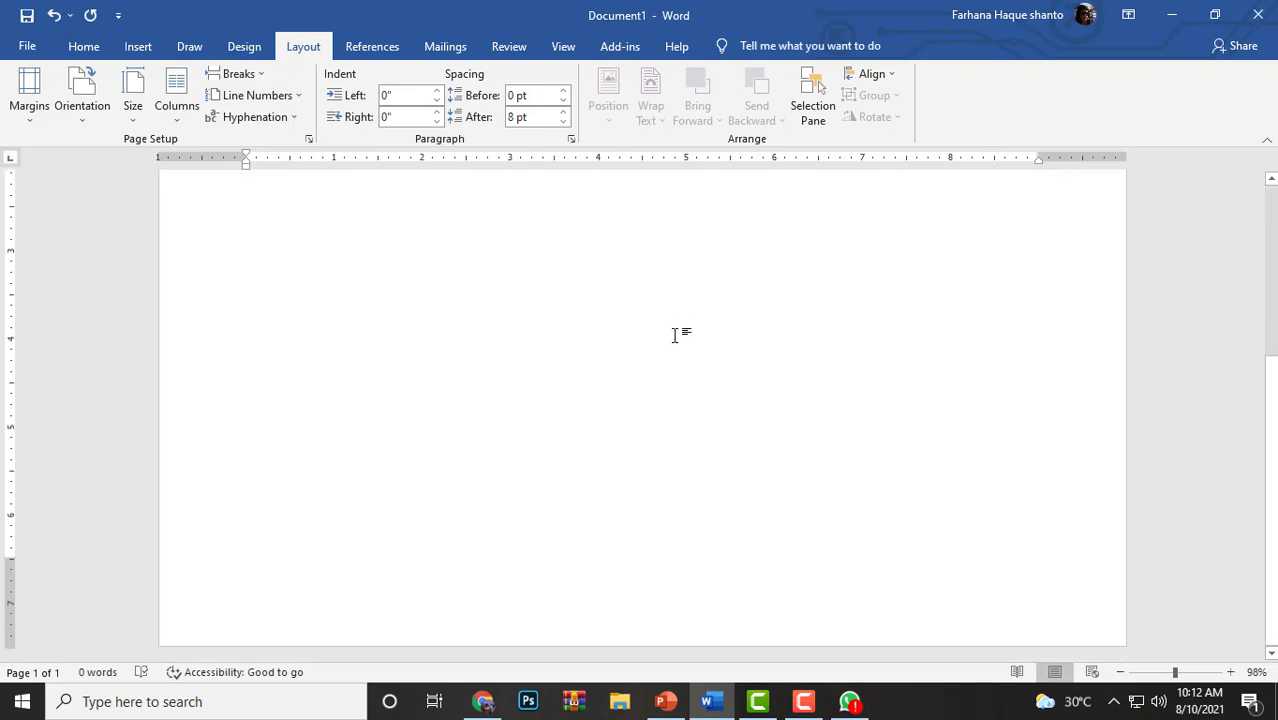
drag(1175, 672, 1157, 673)
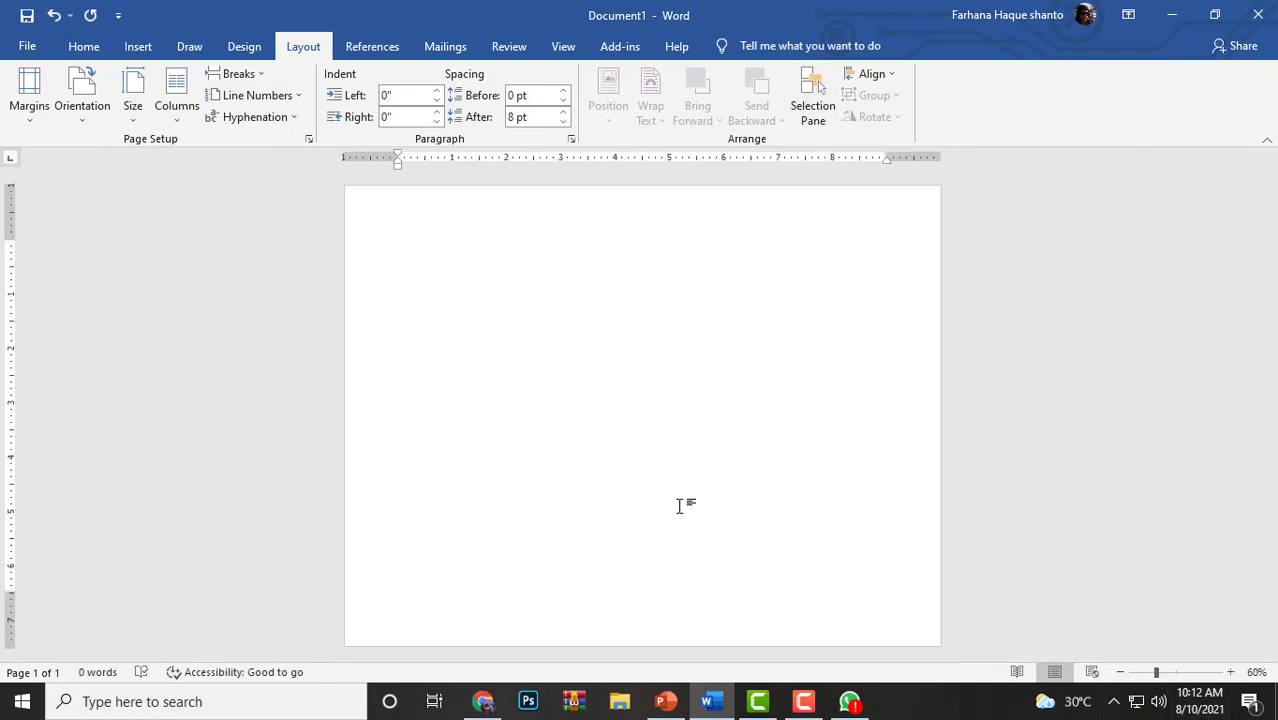
Step: Set the paper size to A4 and adjust the zoom to 57%
click(137, 117)
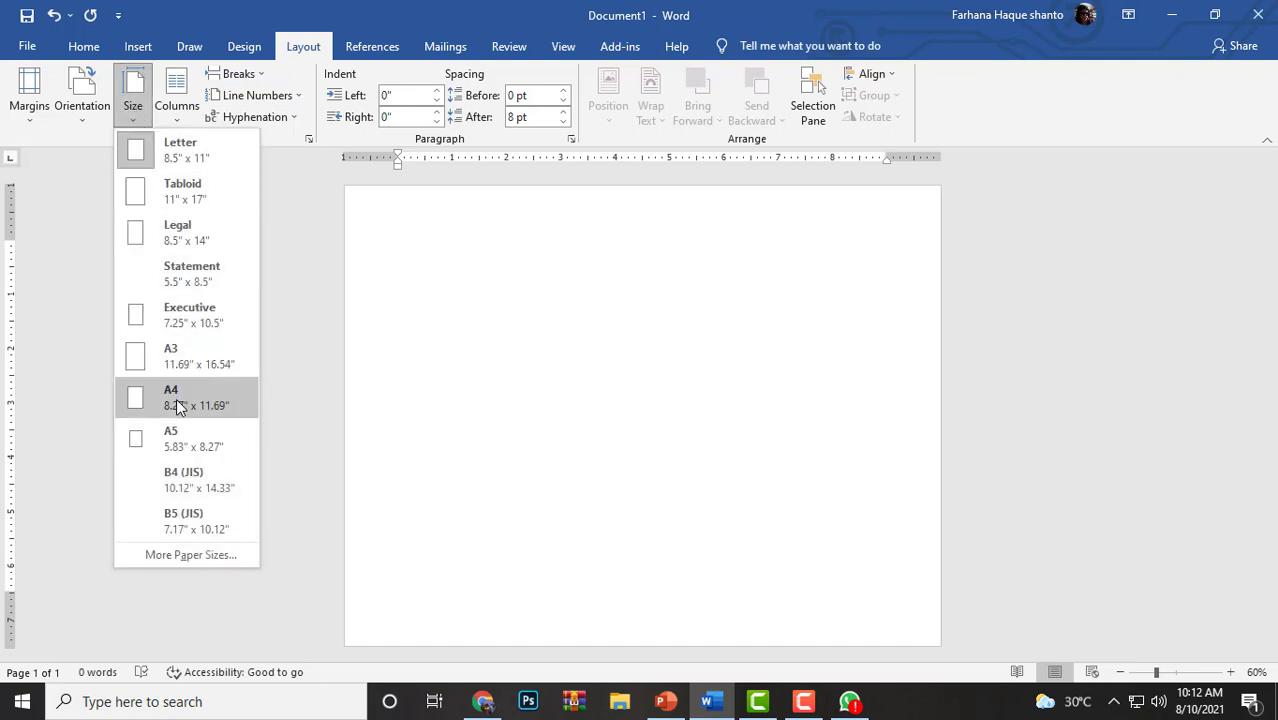
click(176, 398)
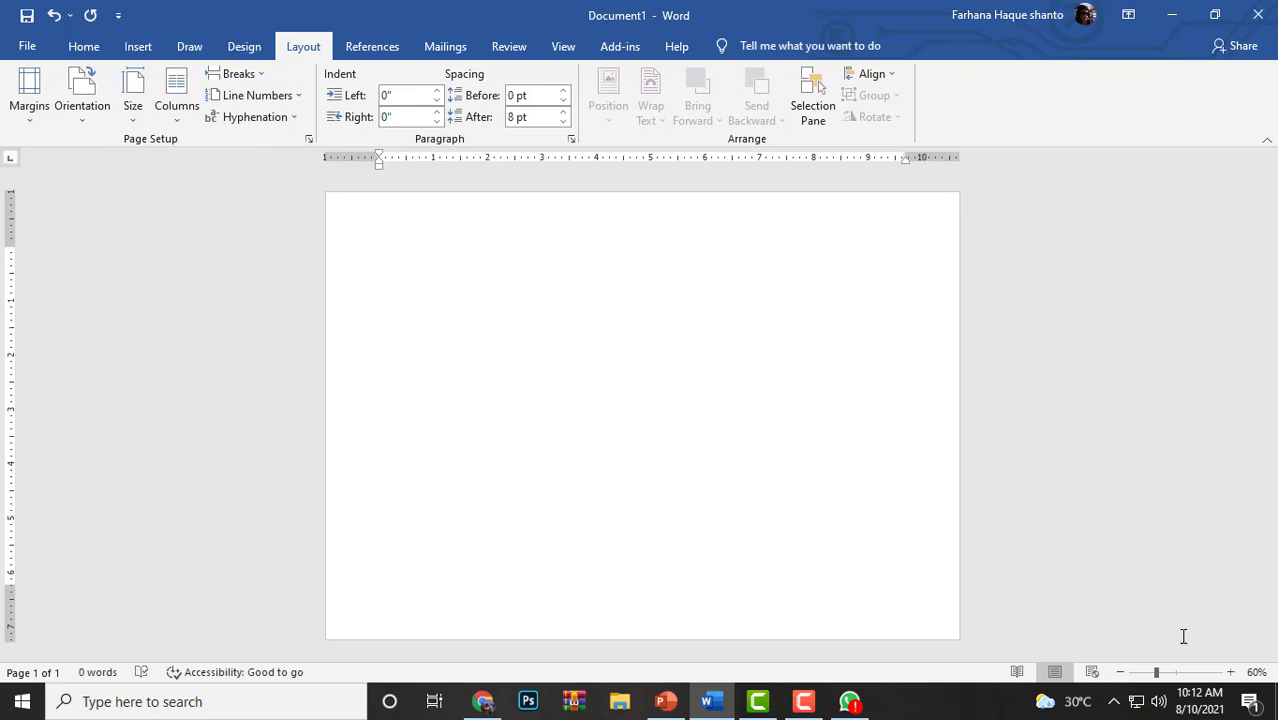
drag(1157, 672, 1152, 672)
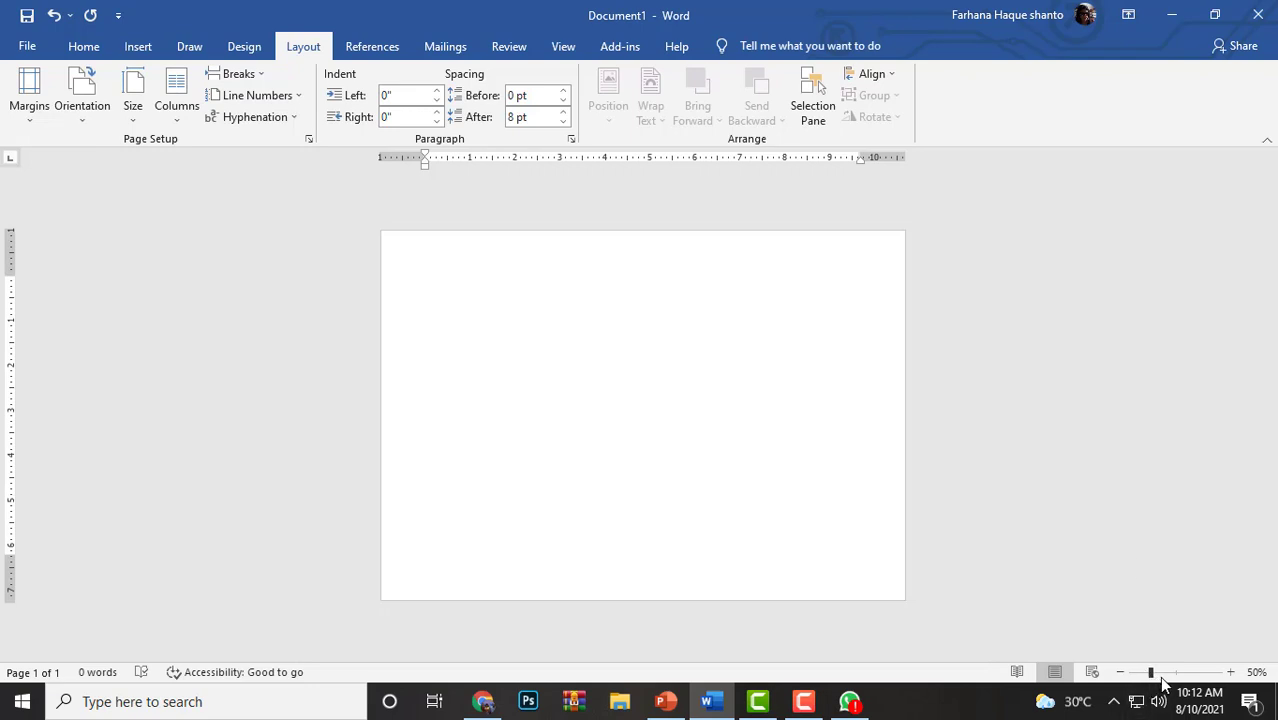
drag(1152, 672, 1154, 672)
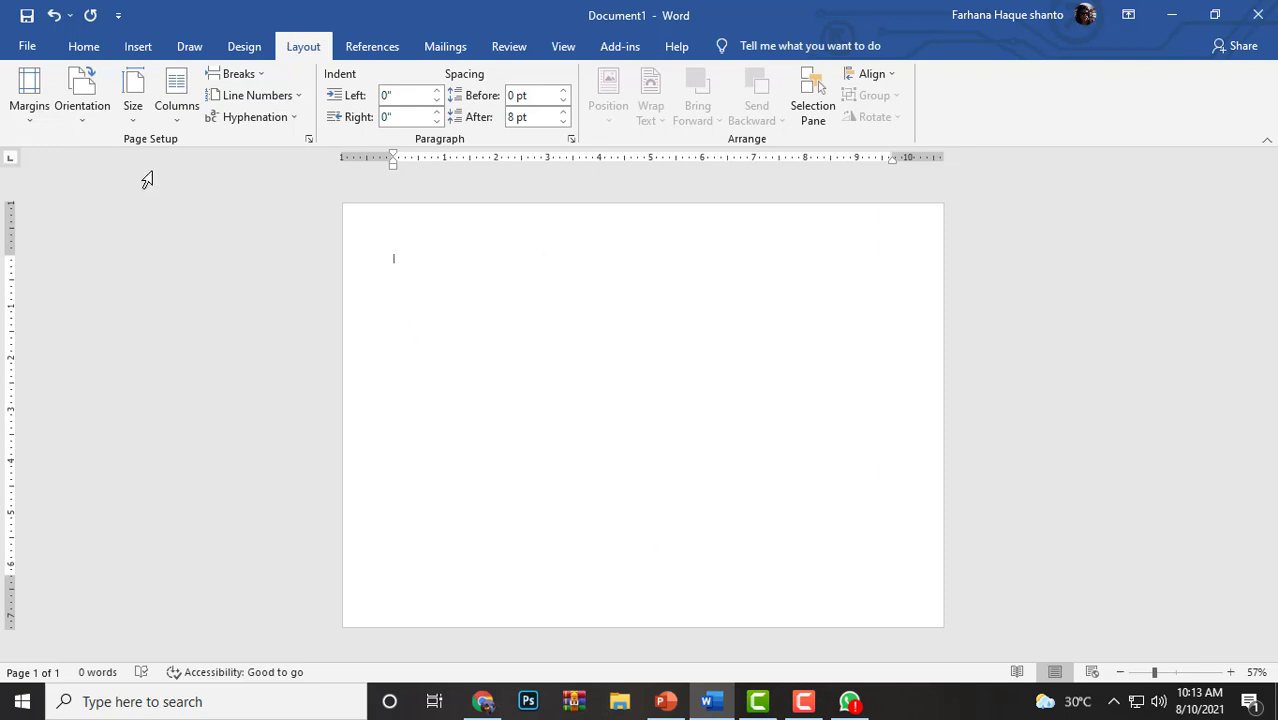
click(25, 119)
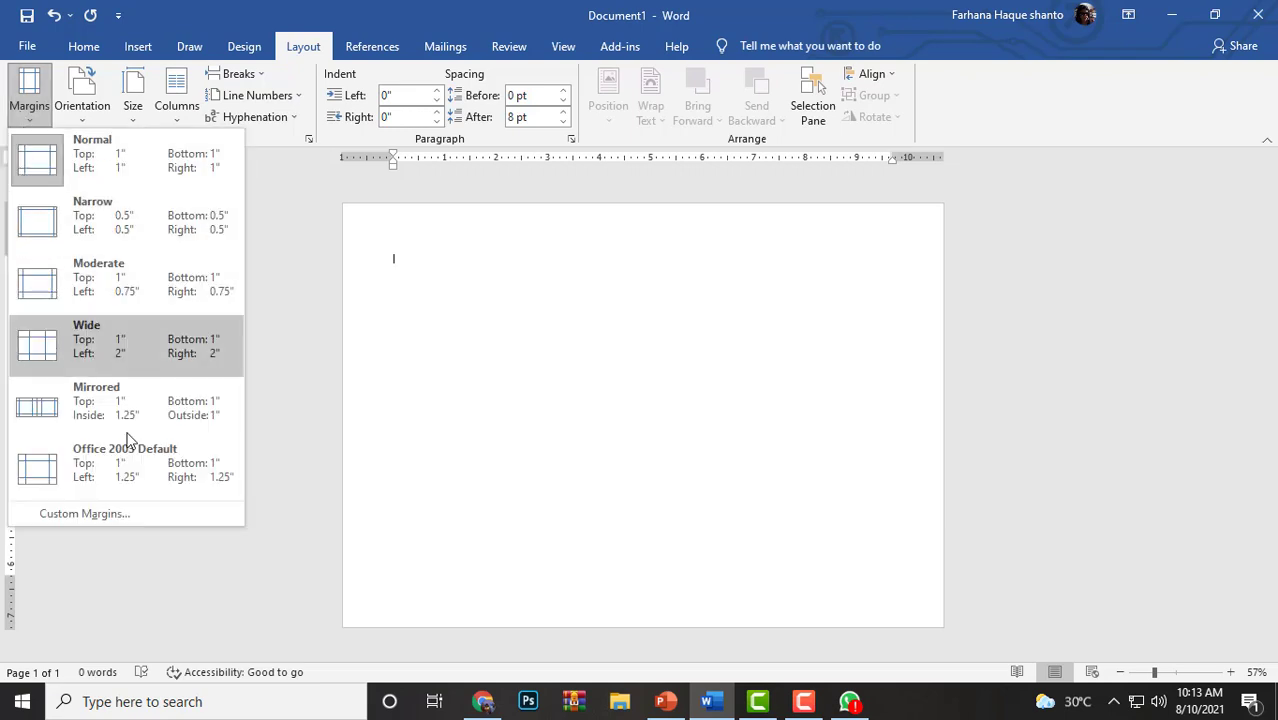
click(98, 513)
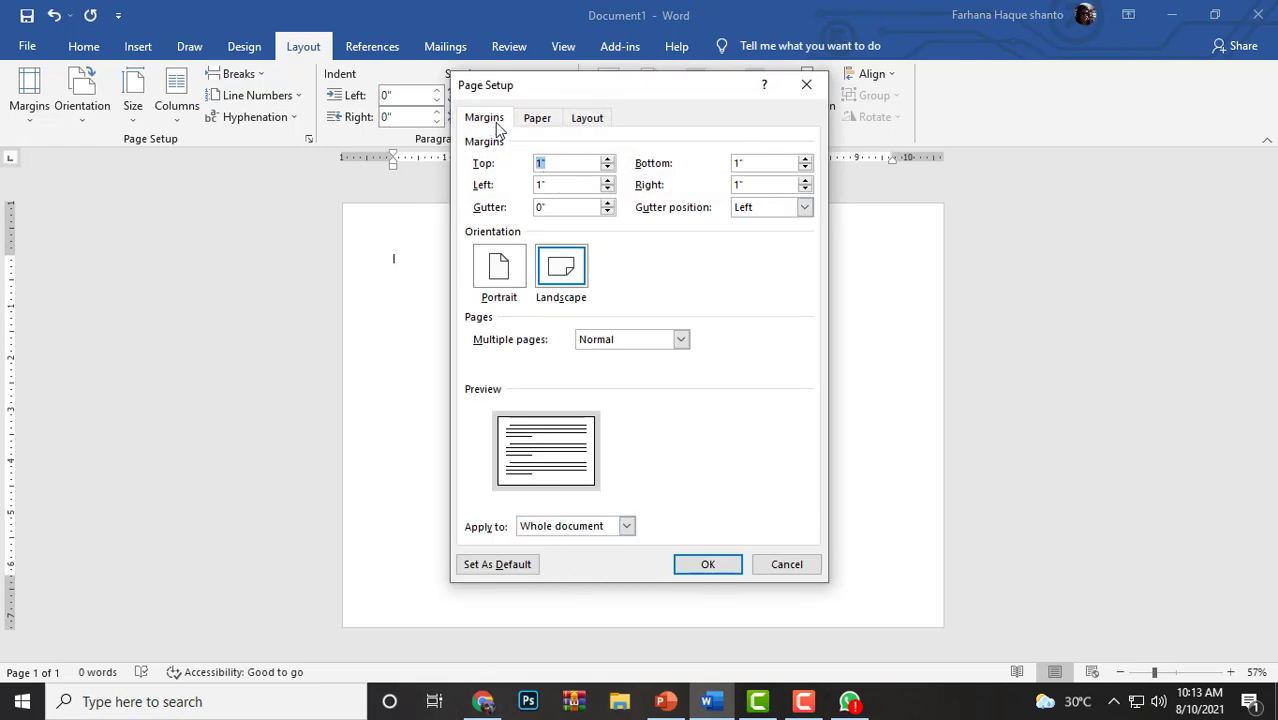
click(540, 119)
click(505, 121)
click(806, 84)
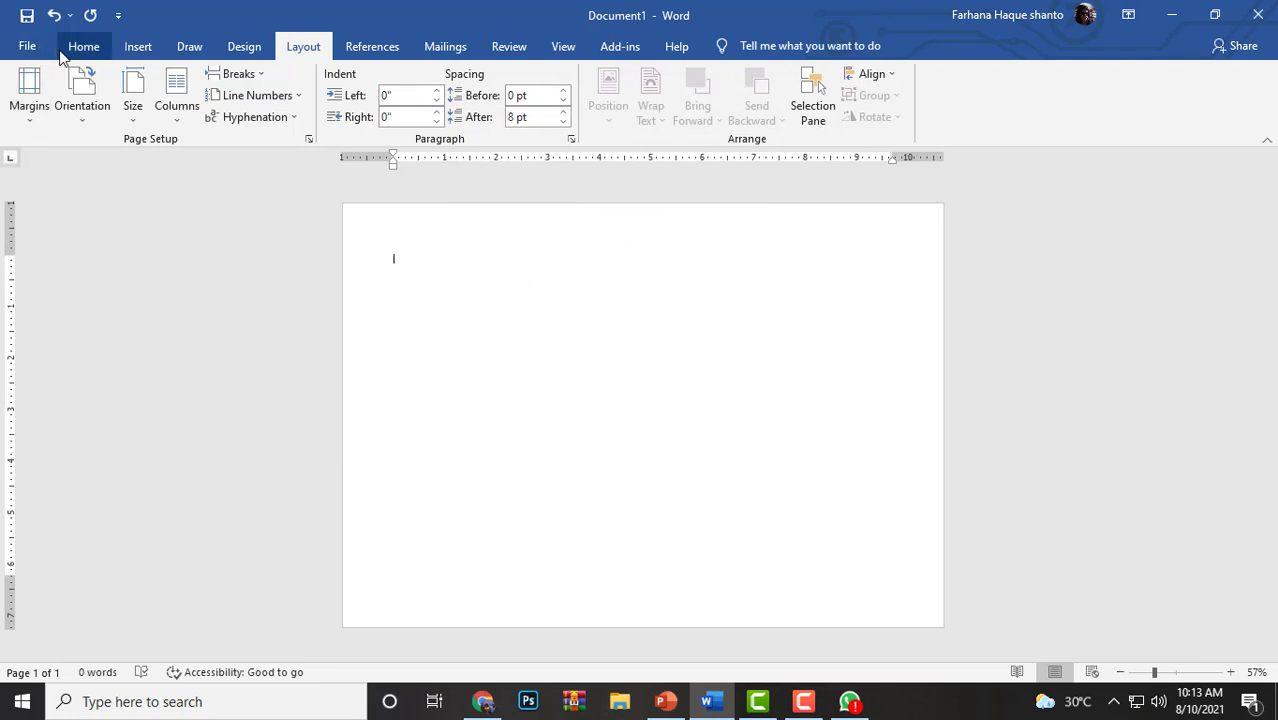
Step: Draw a rectangle from the Shapes gallery covering the whole page
click(140, 47)
click(270, 78)
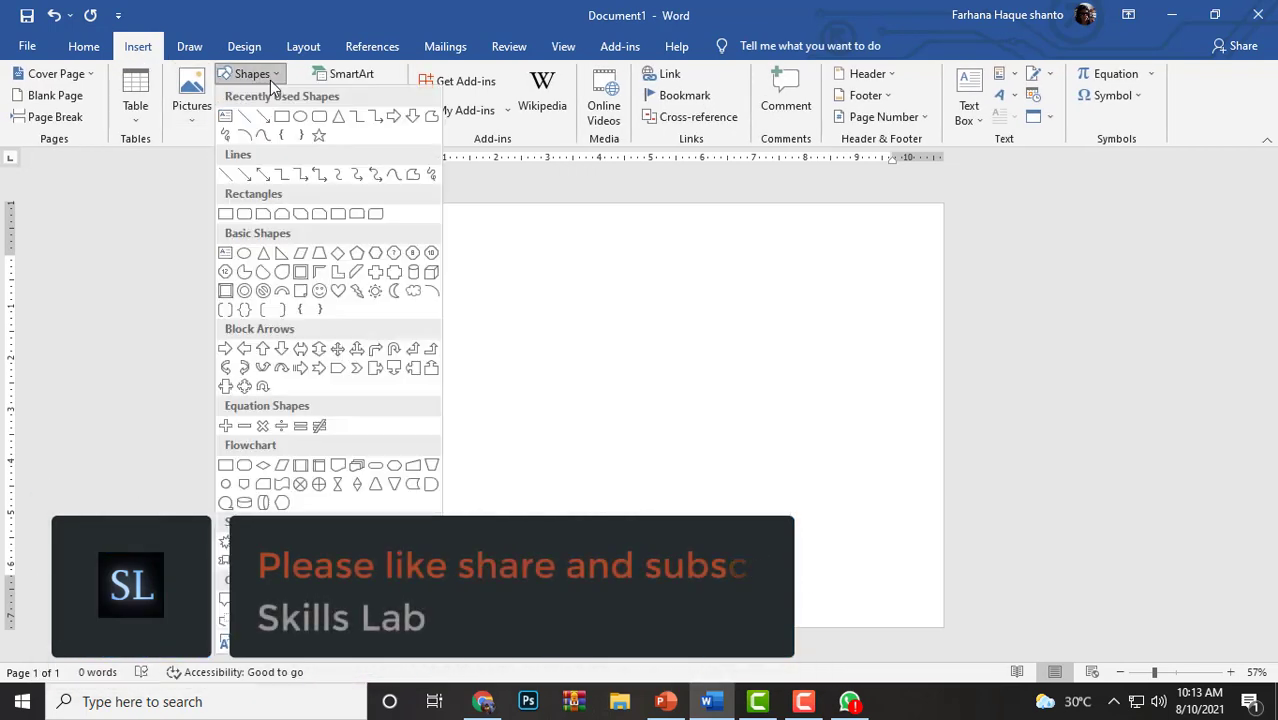
click(283, 118)
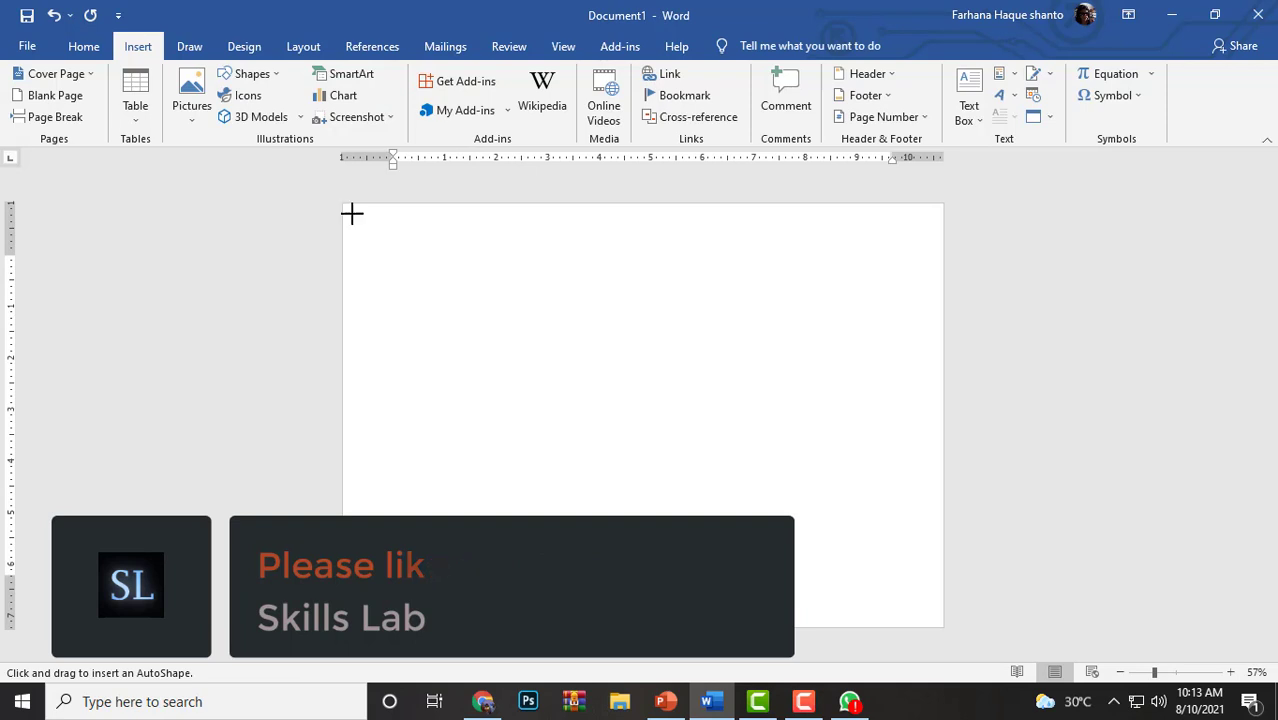
drag(342, 203, 938, 623)
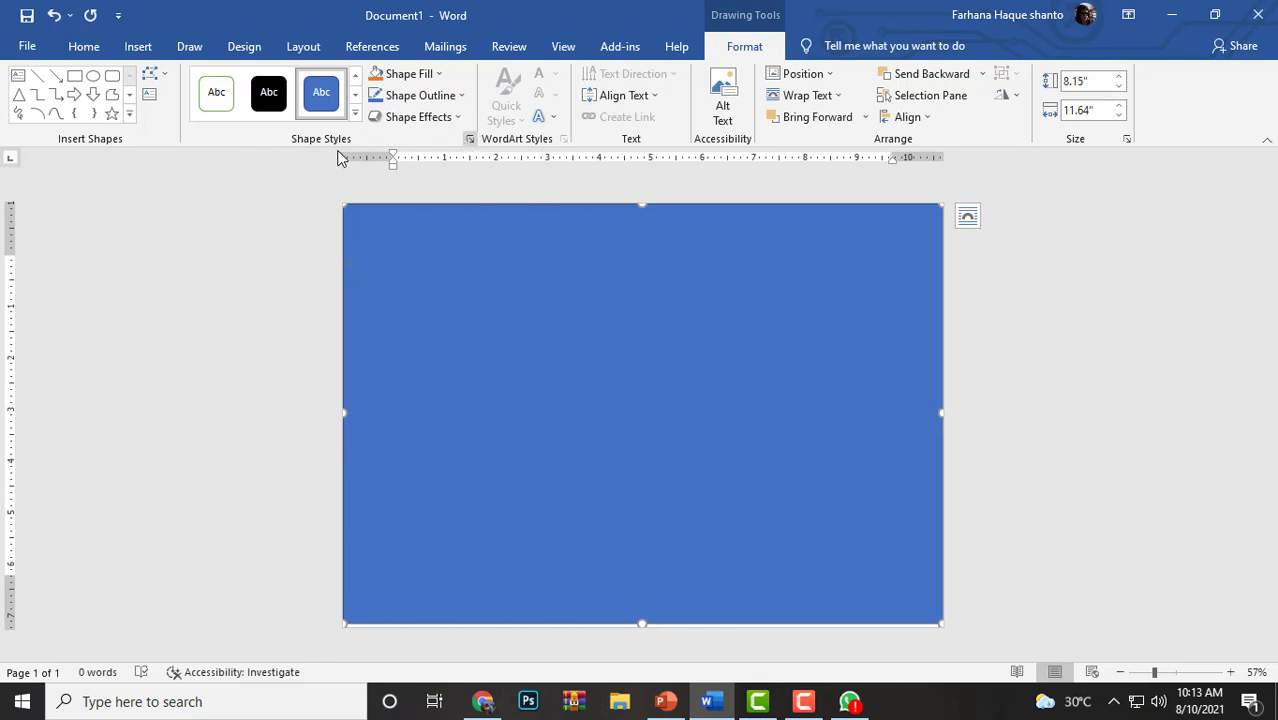
Step: Apply the Colored Outline - Gold style, giving the rectangle white fill and a gold outline
click(469, 139)
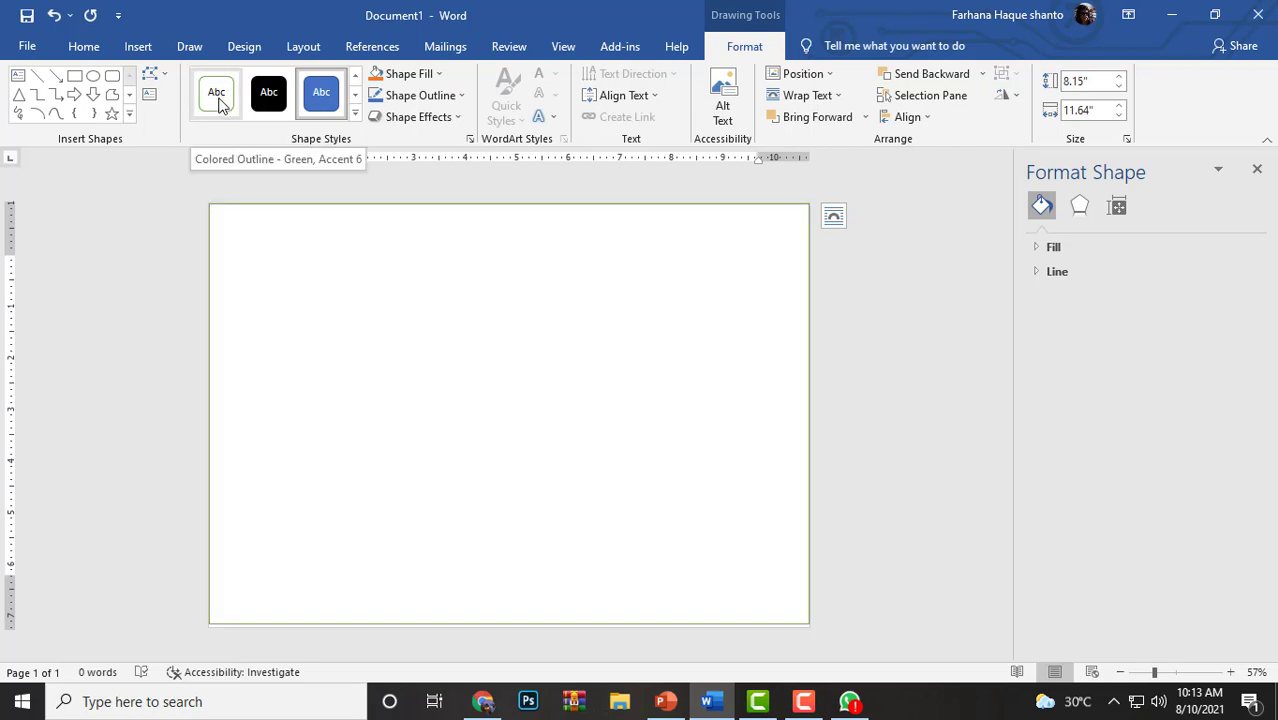
click(355, 113)
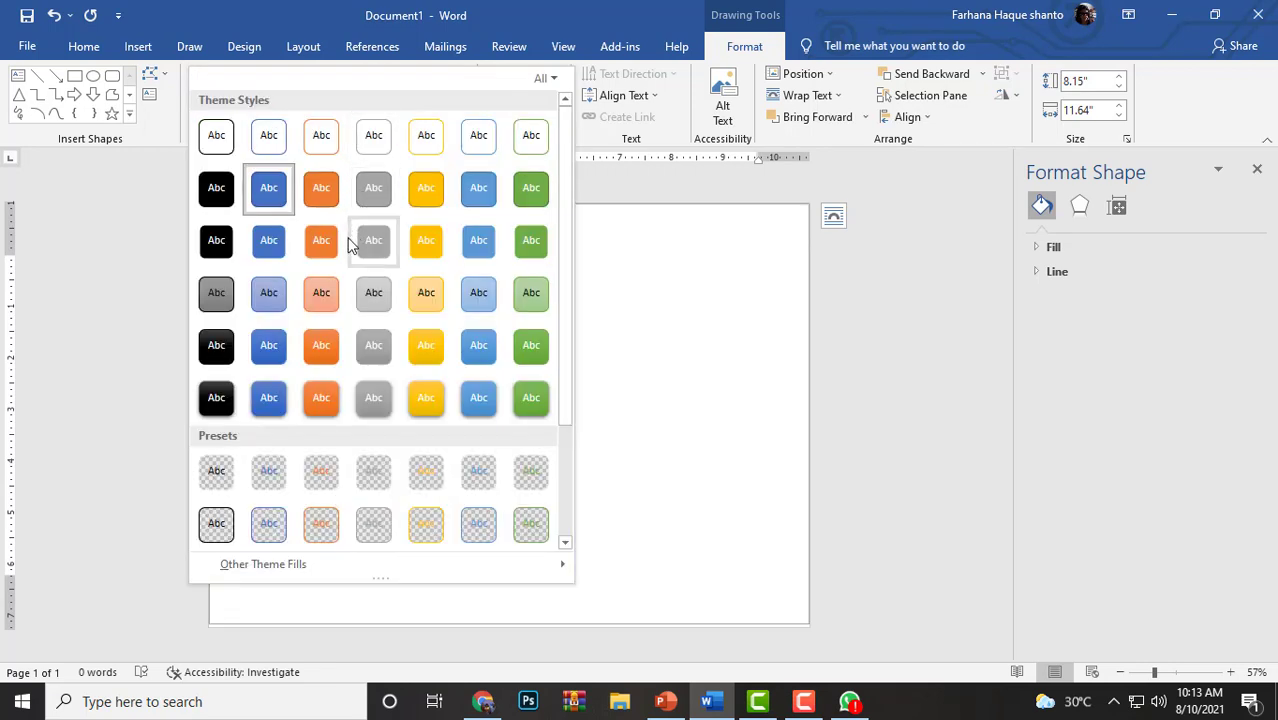
click(416, 146)
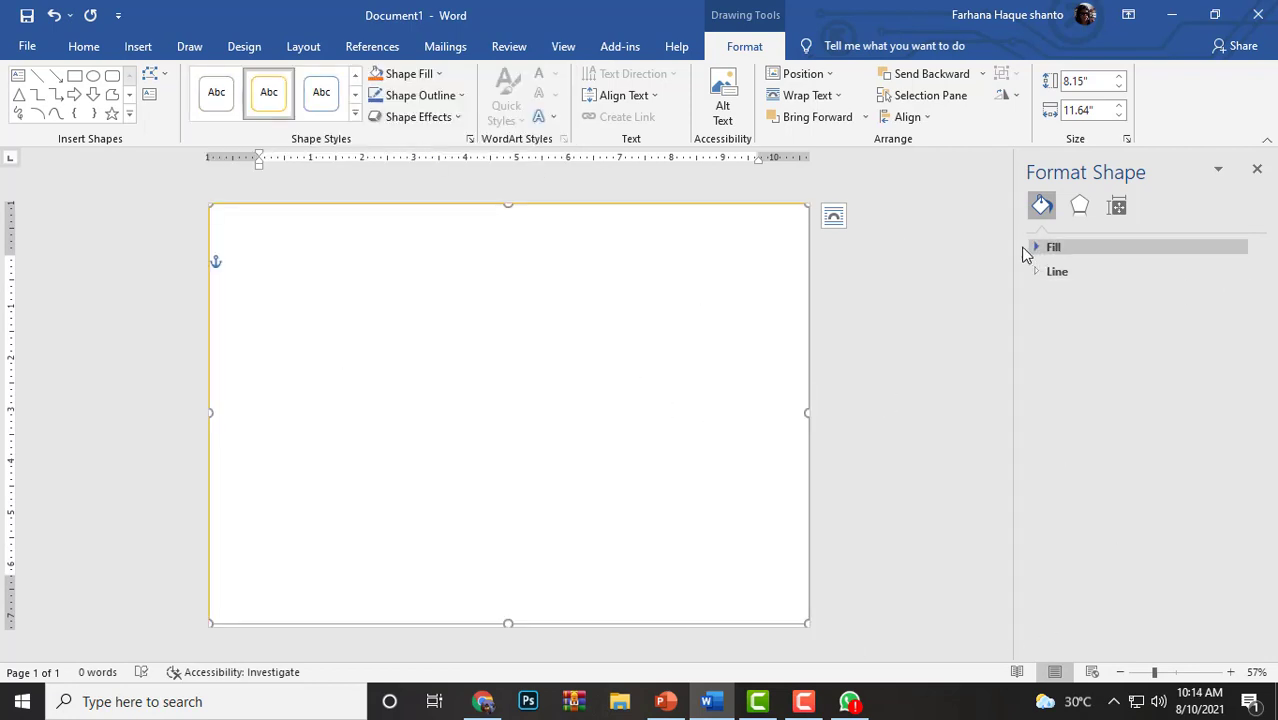
Step: Widen the rectangle's outline to 69.75 pt in Fill & Line, forming a thick yellow frame
click(1035, 250)
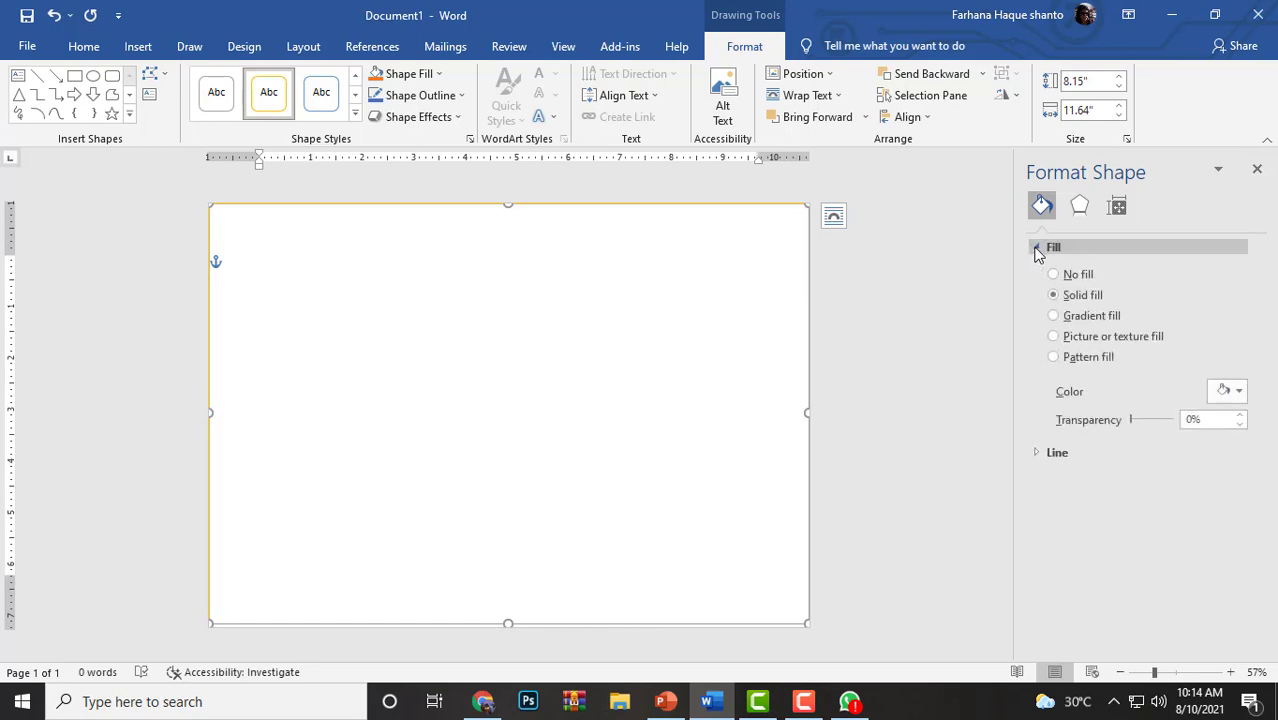
click(1079, 208)
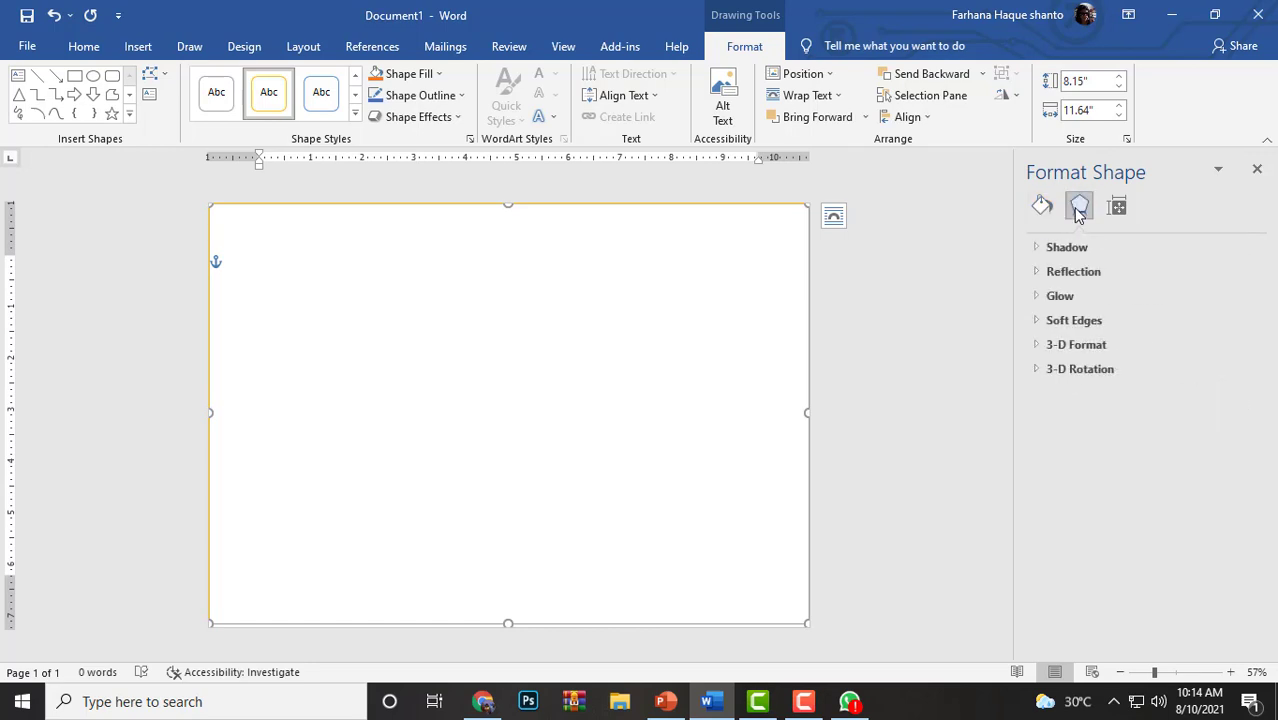
click(1041, 206)
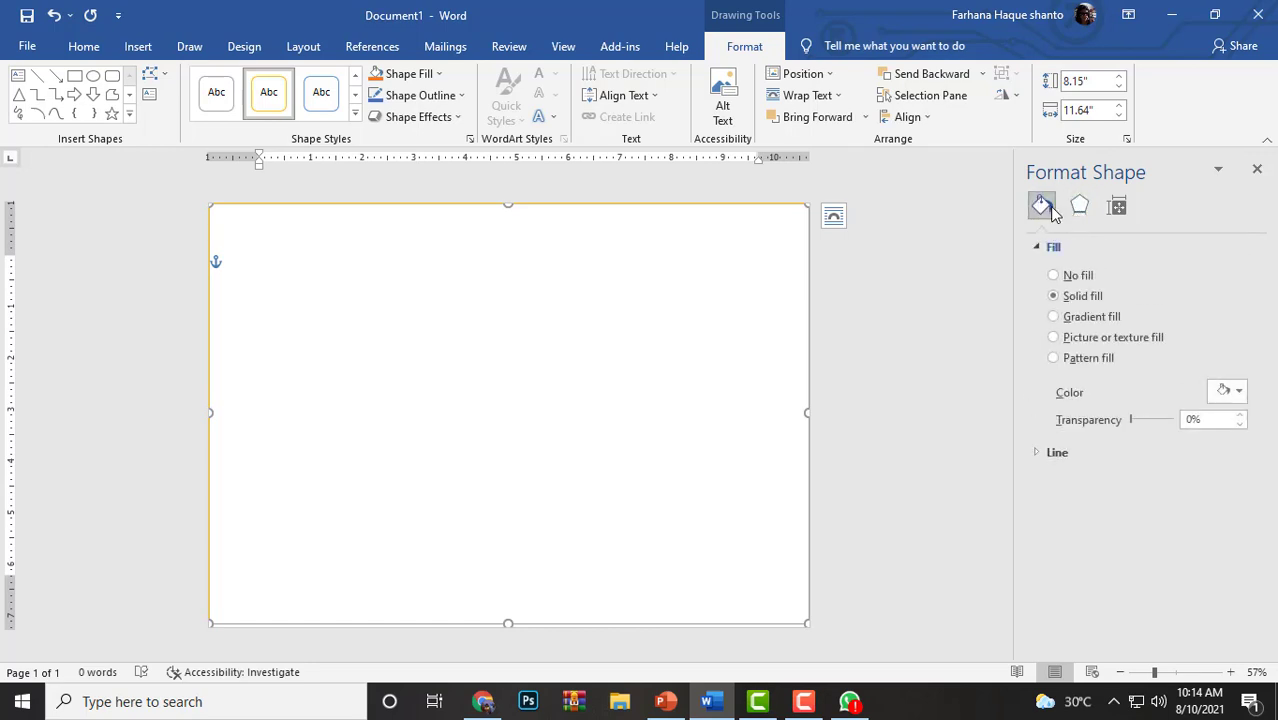
click(1038, 453)
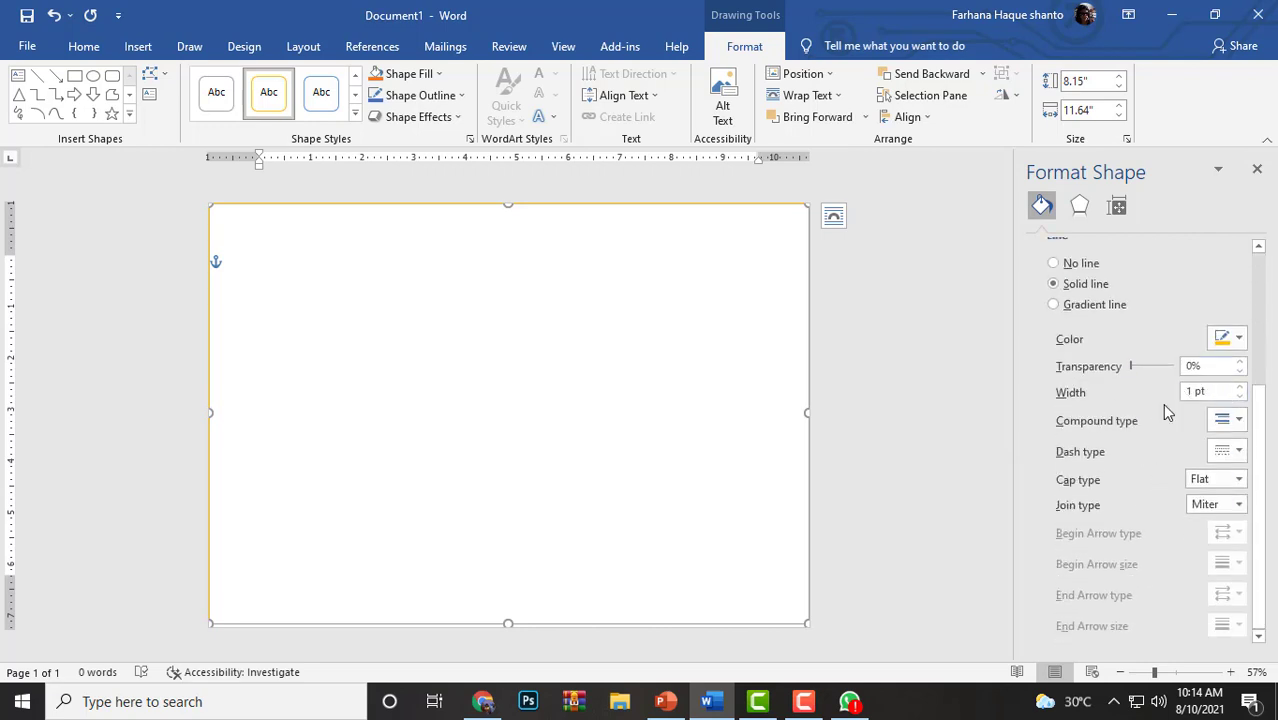
click(1238, 387)
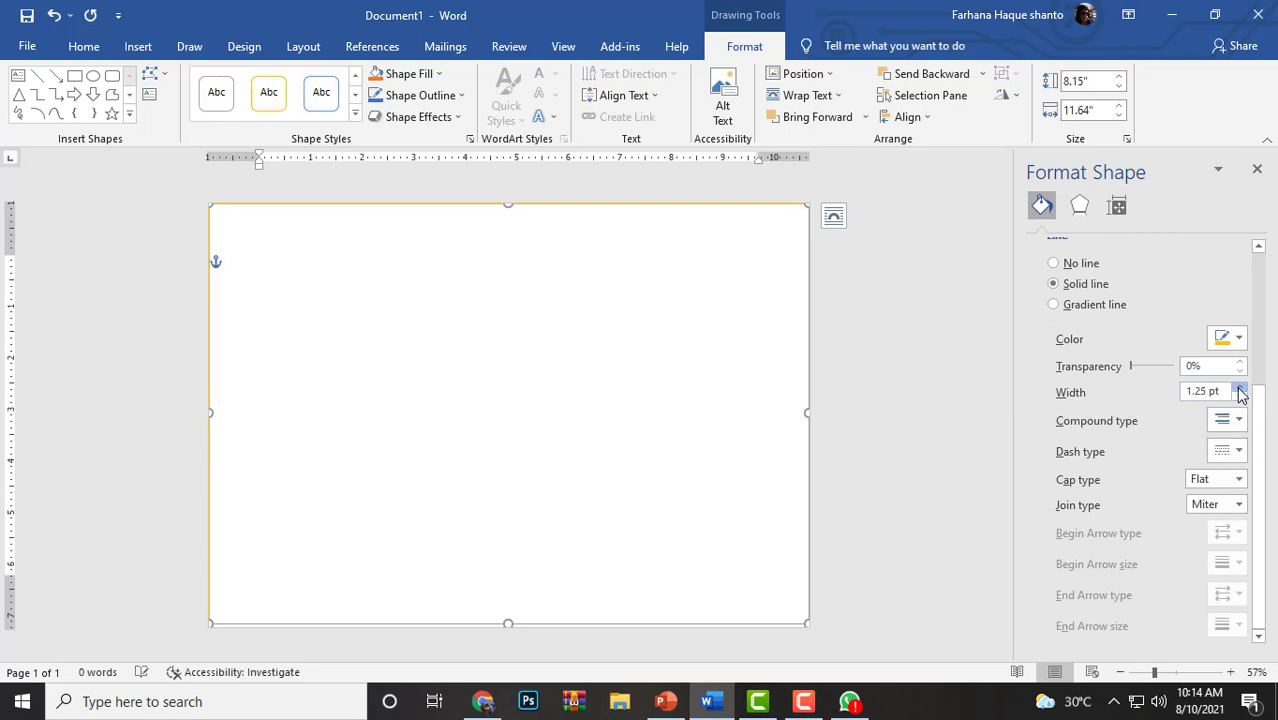
click(1238, 387)
click(1238, 387)
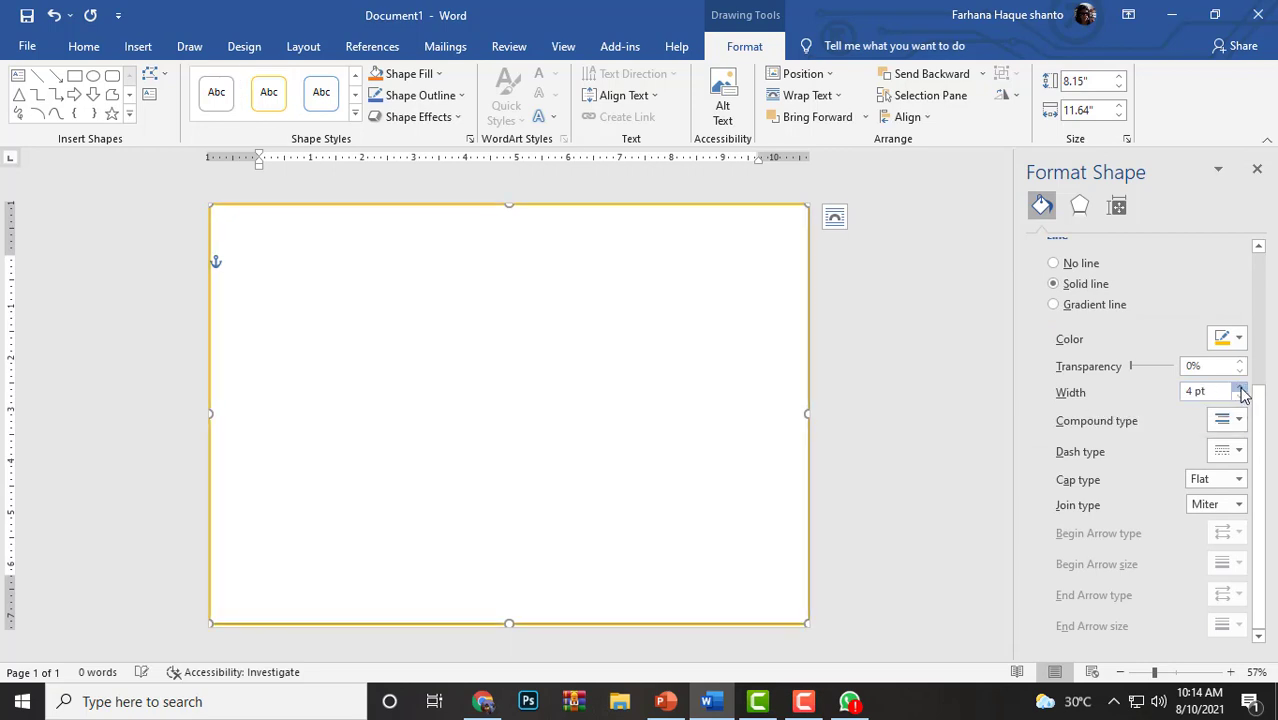
drag(1240, 389, 1241, 392)
click(925, 241)
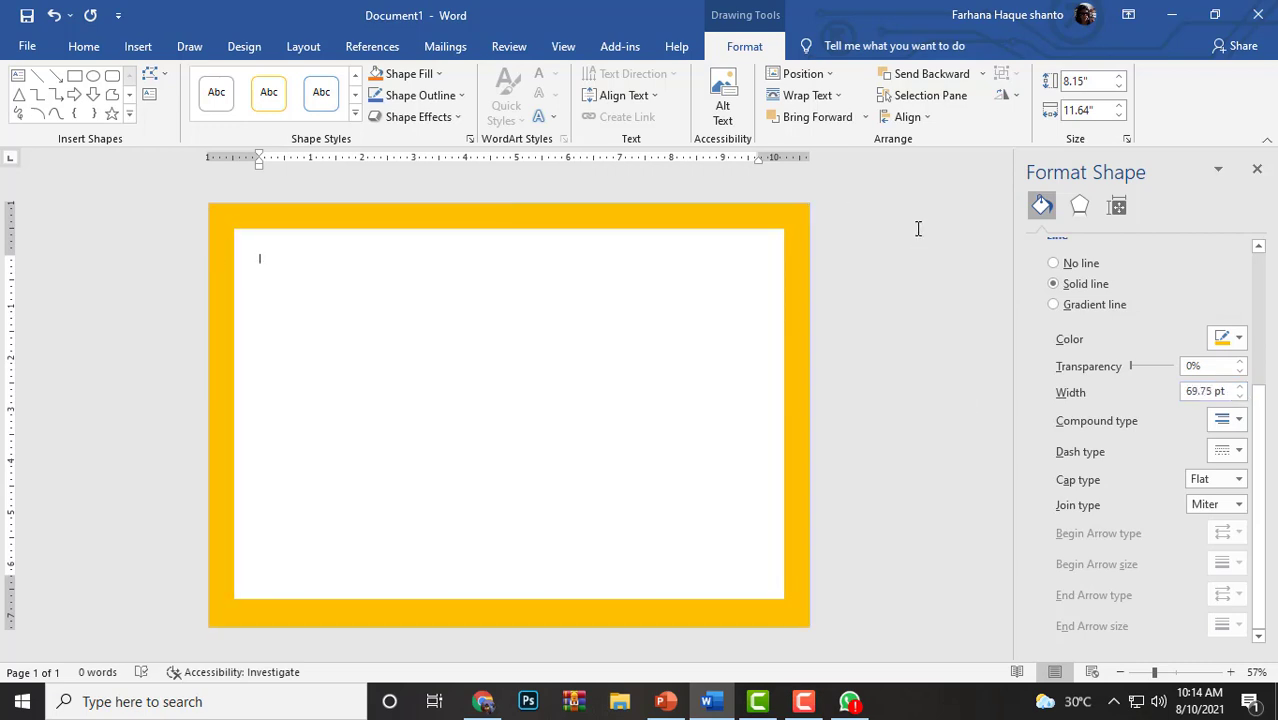
click(148, 50)
click(266, 82)
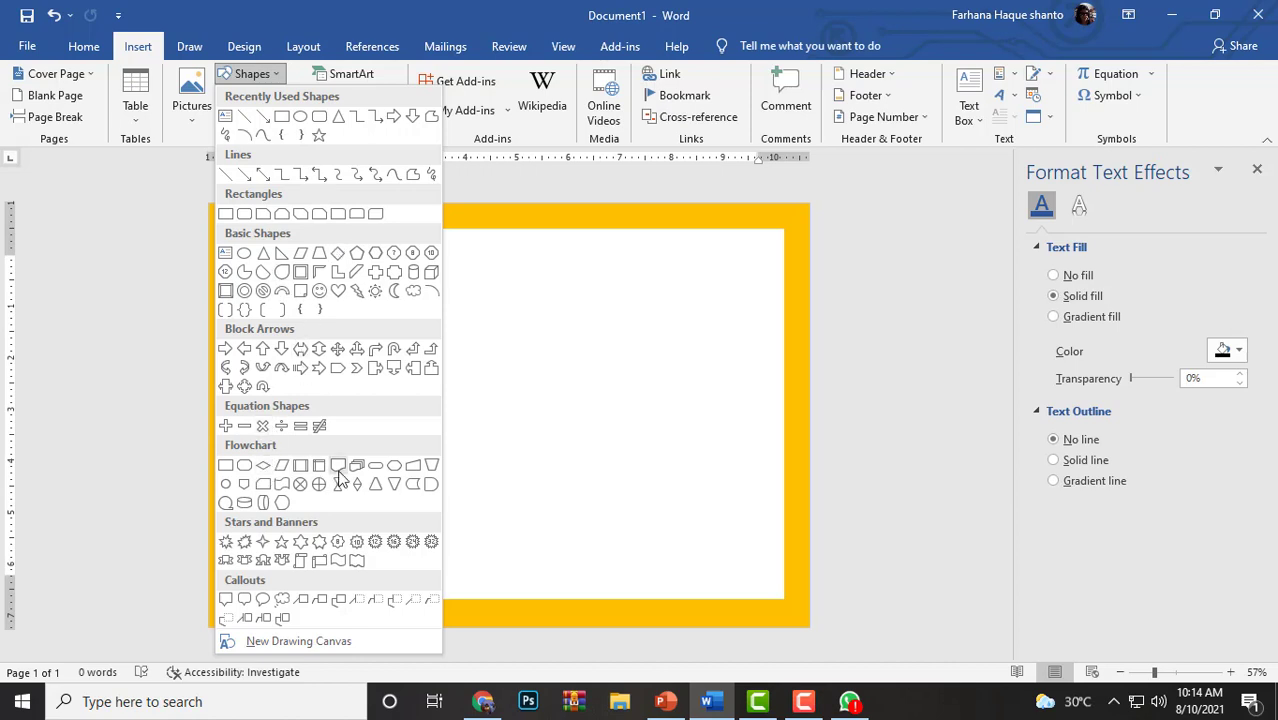
Step: Draw a right triangle, rotate it 90°, and stretch it into the frame's top-left corner
click(276, 258)
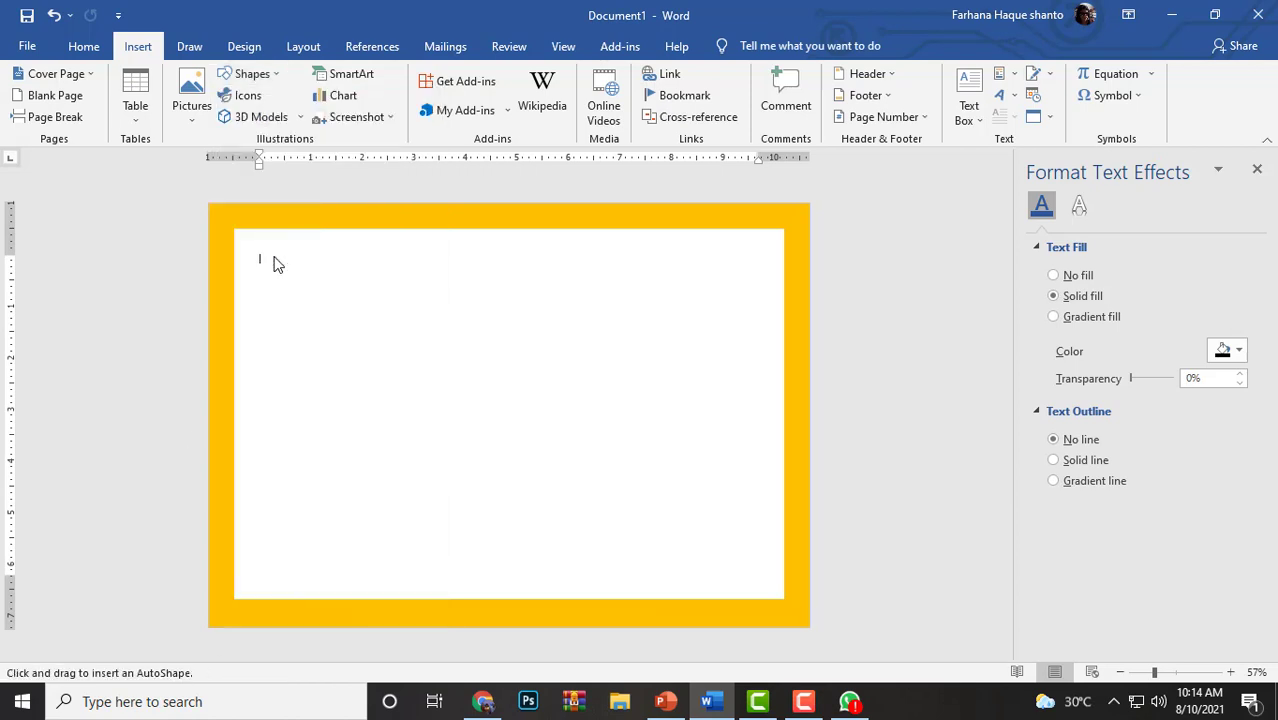
mouse_move(236, 237)
mouse_down()
mouse_move(344, 334)
mouse_move(362, 381)
mouse_up()
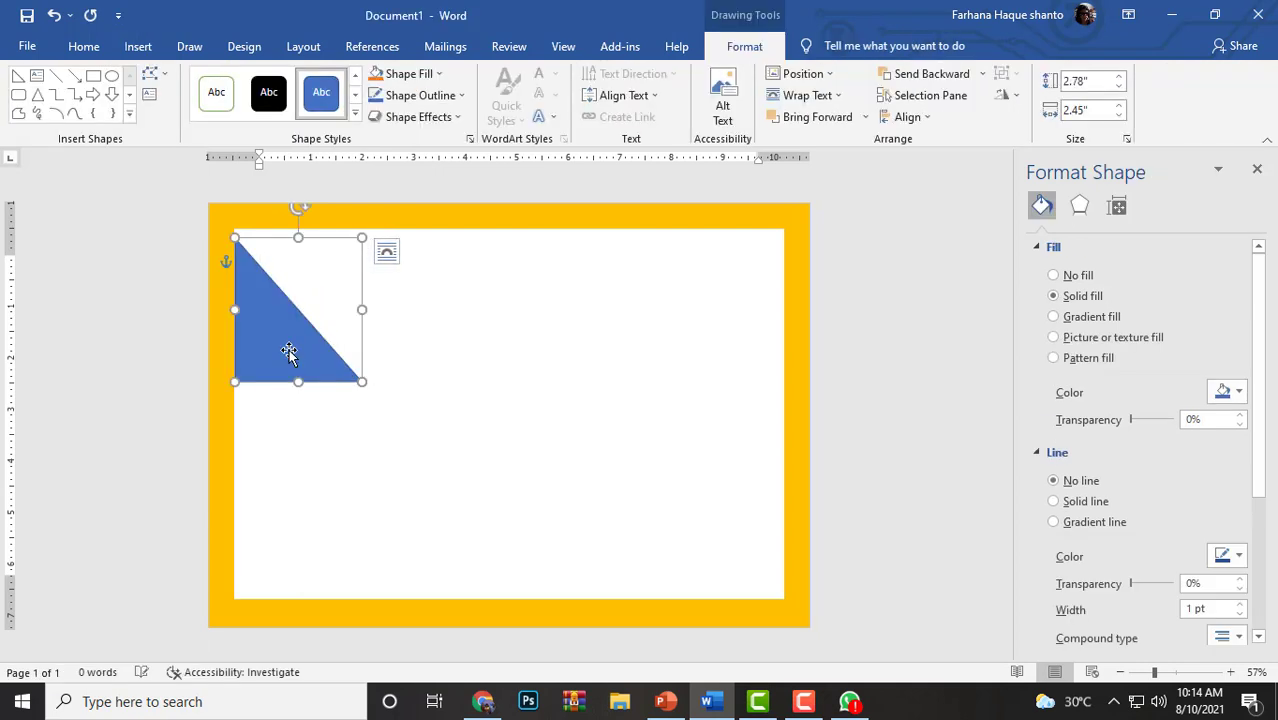
drag(288, 352, 344, 352)
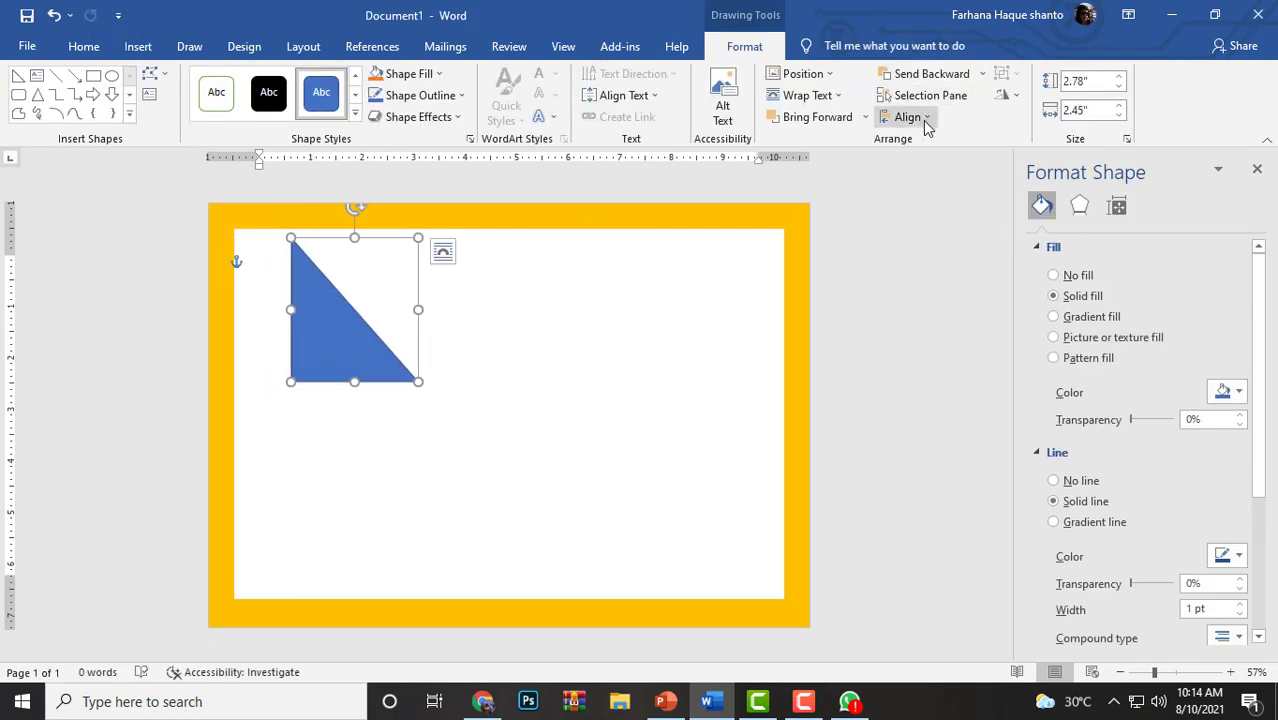
click(926, 120)
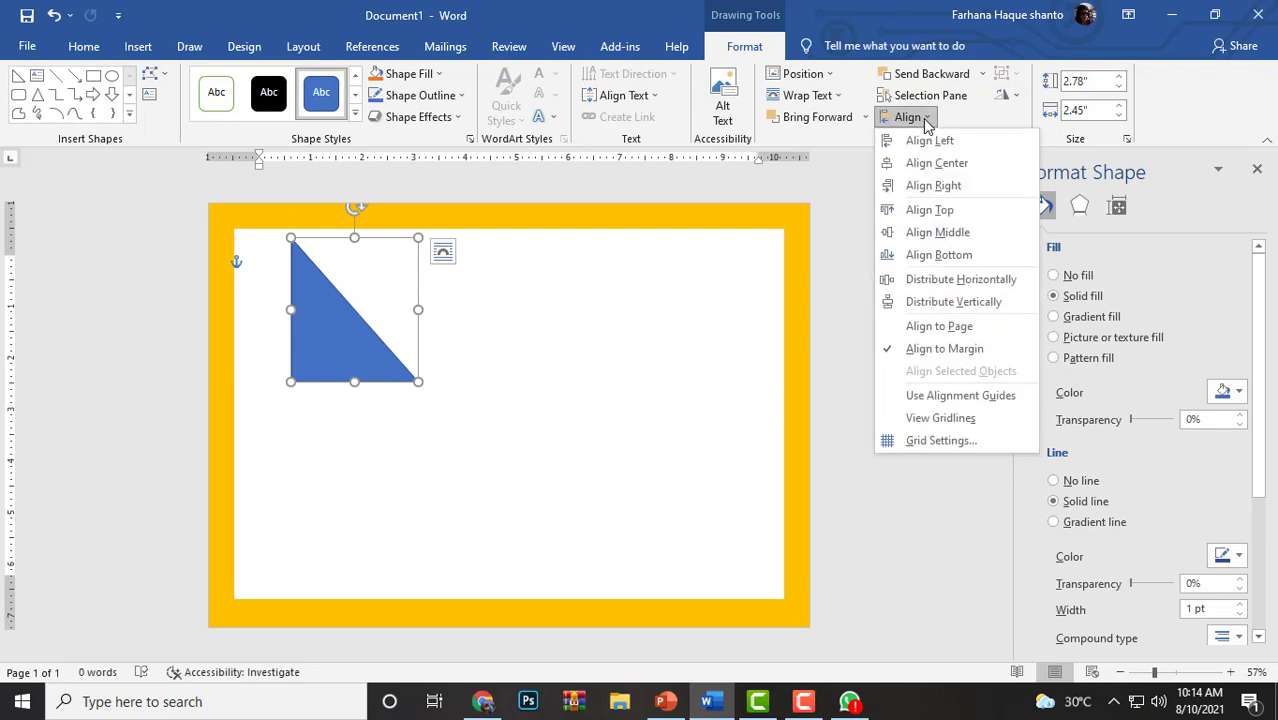
click(1005, 95)
click(1046, 122)
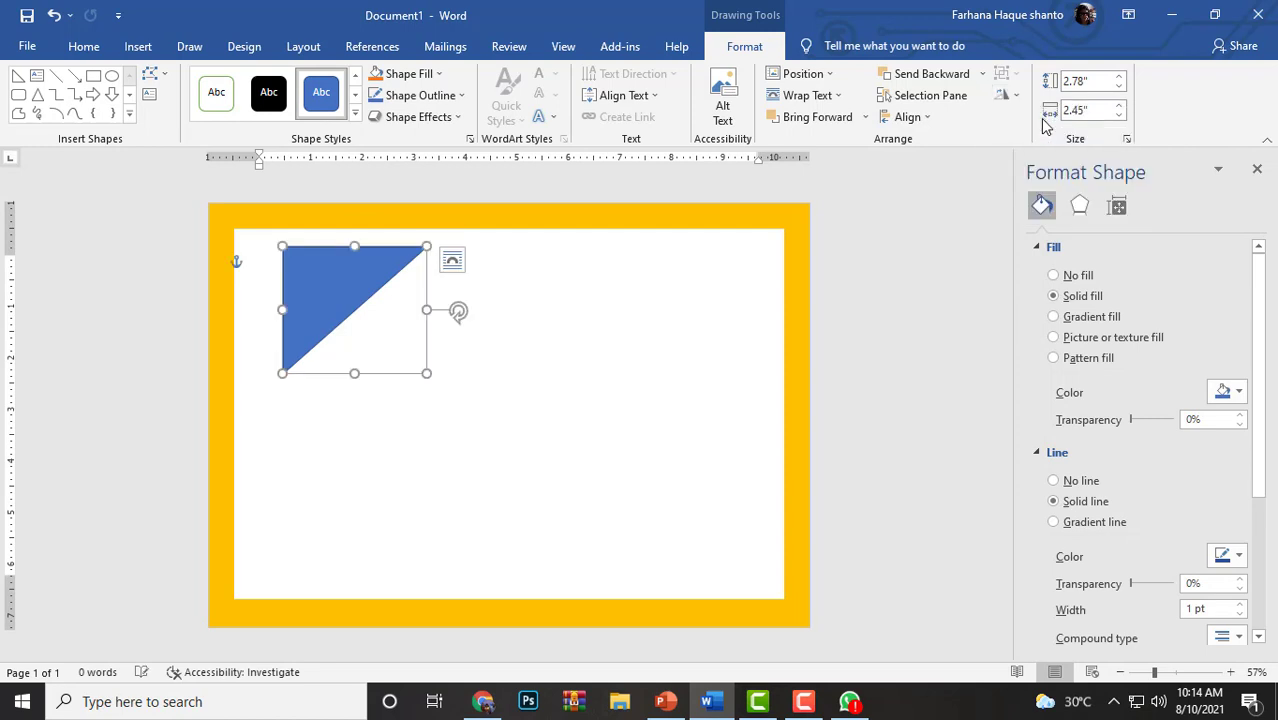
drag(331, 292, 285, 277)
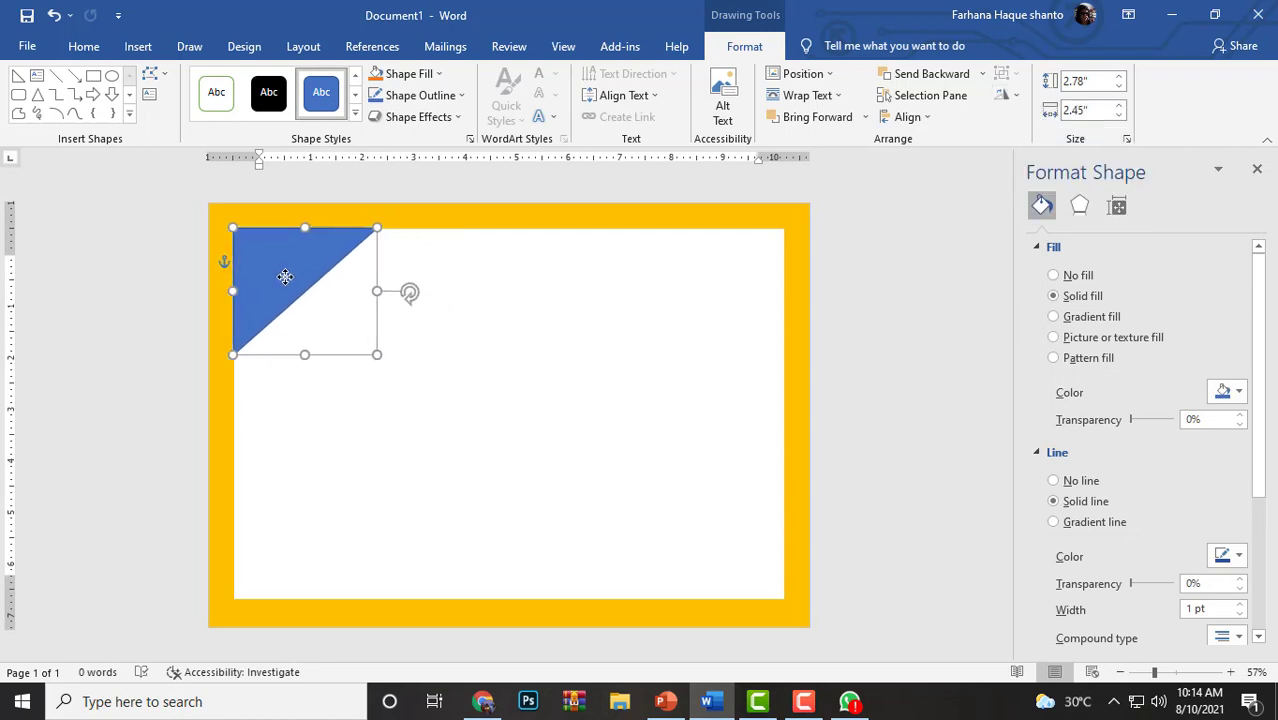
drag(305, 354, 305, 484)
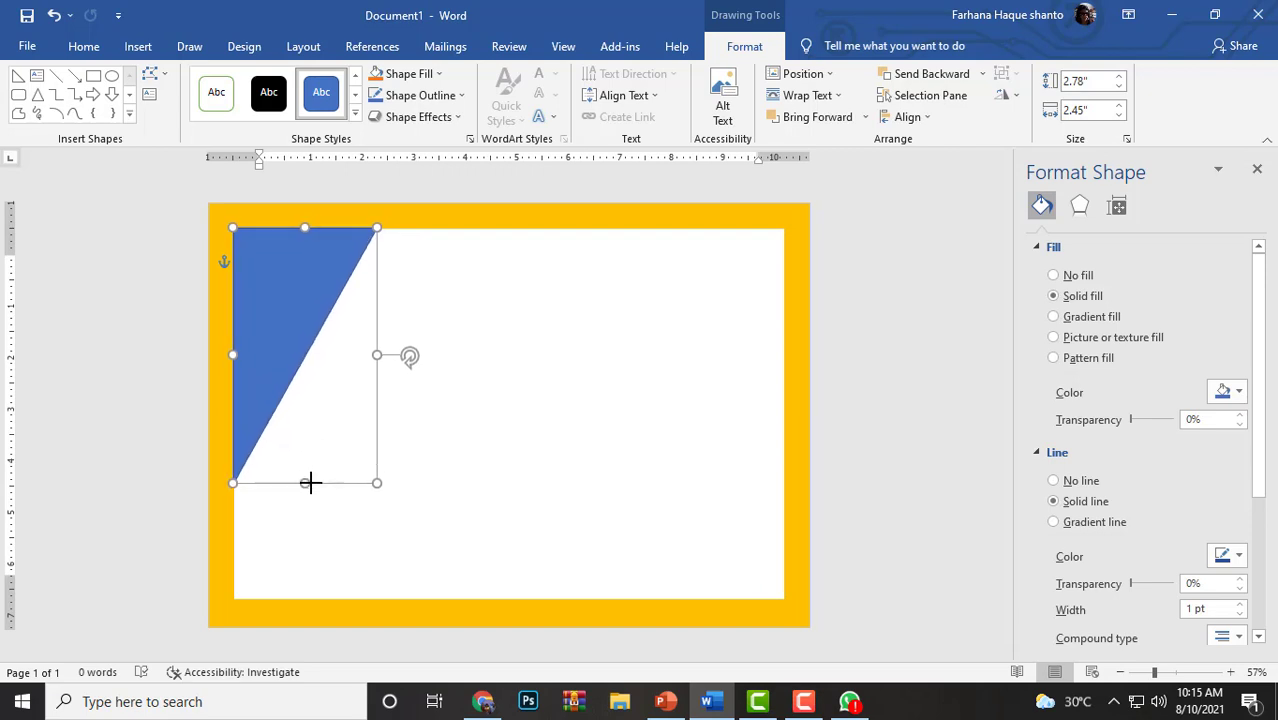
drag(279, 361, 297, 343)
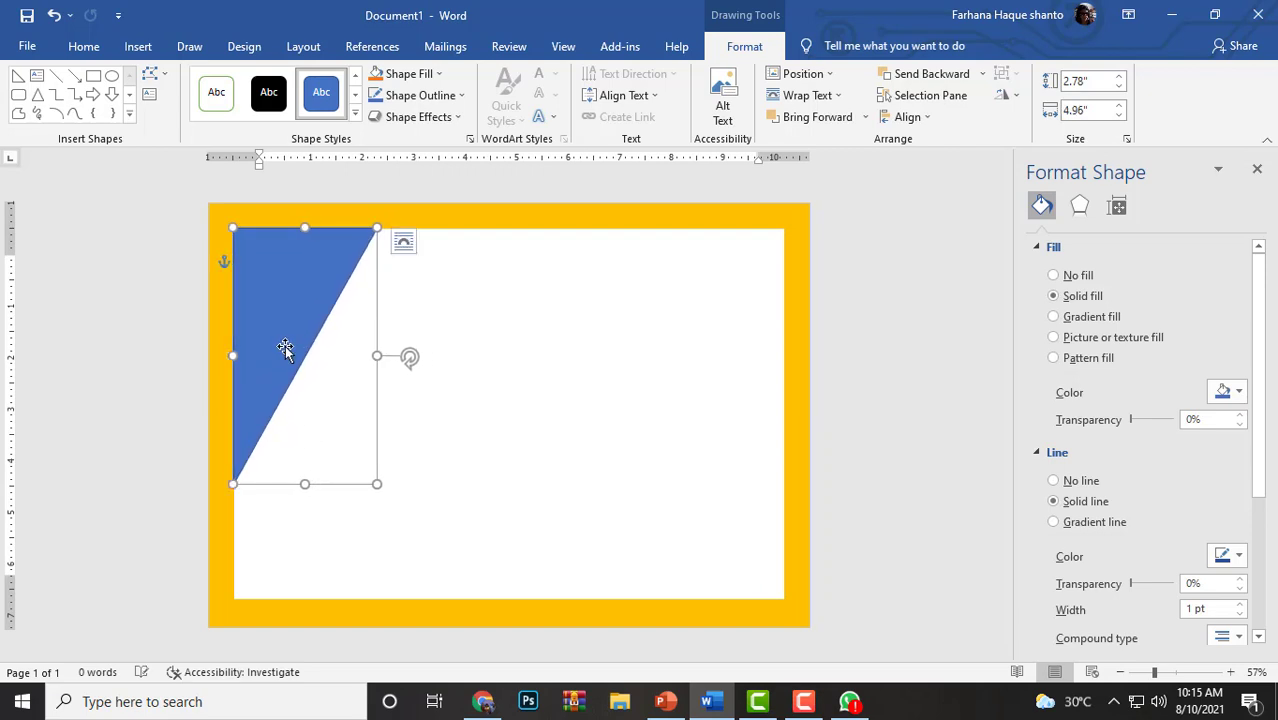
Step: Fill the triangle dark red using More Colors and remove its outline
click(1226, 392)
click(1144, 478)
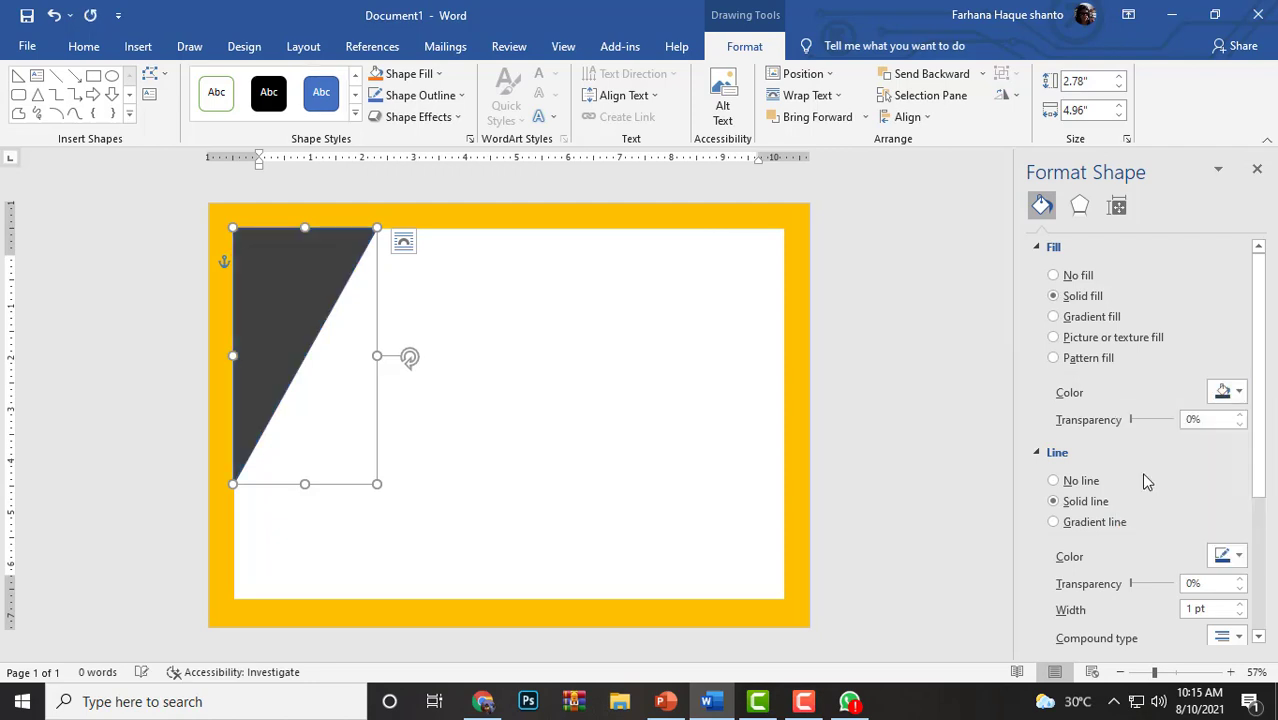
click(1228, 392)
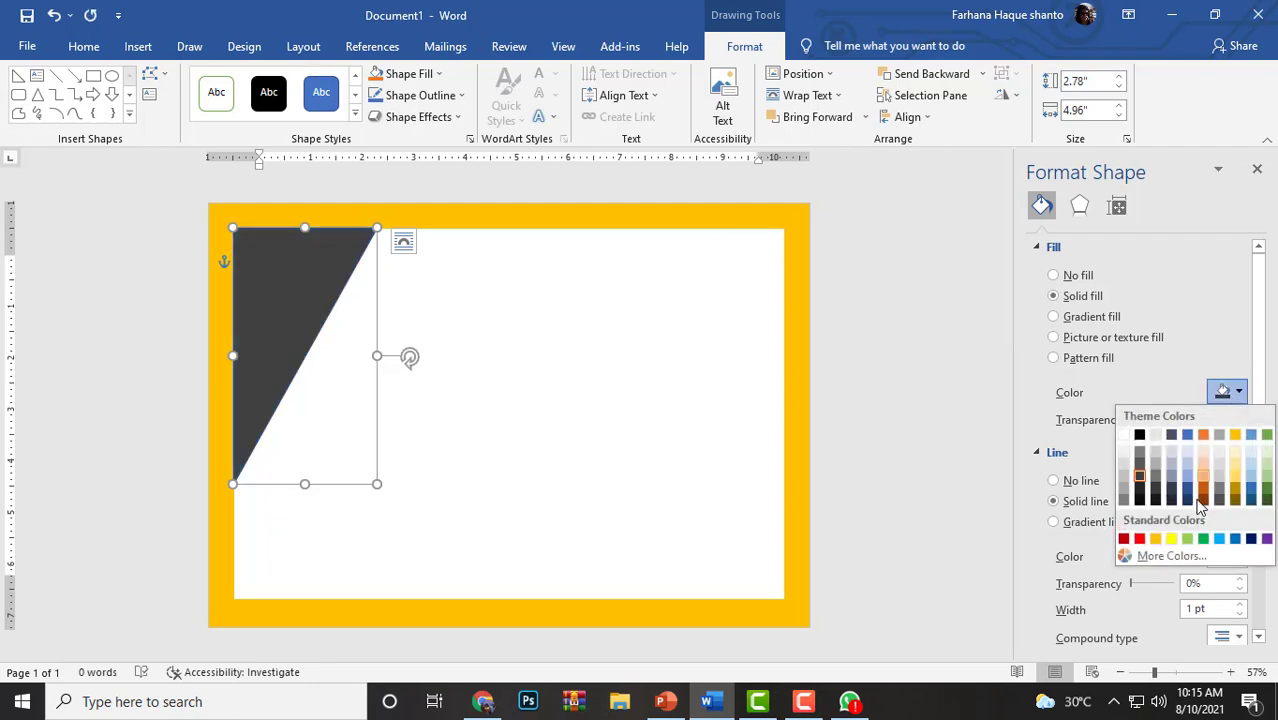
click(1140, 540)
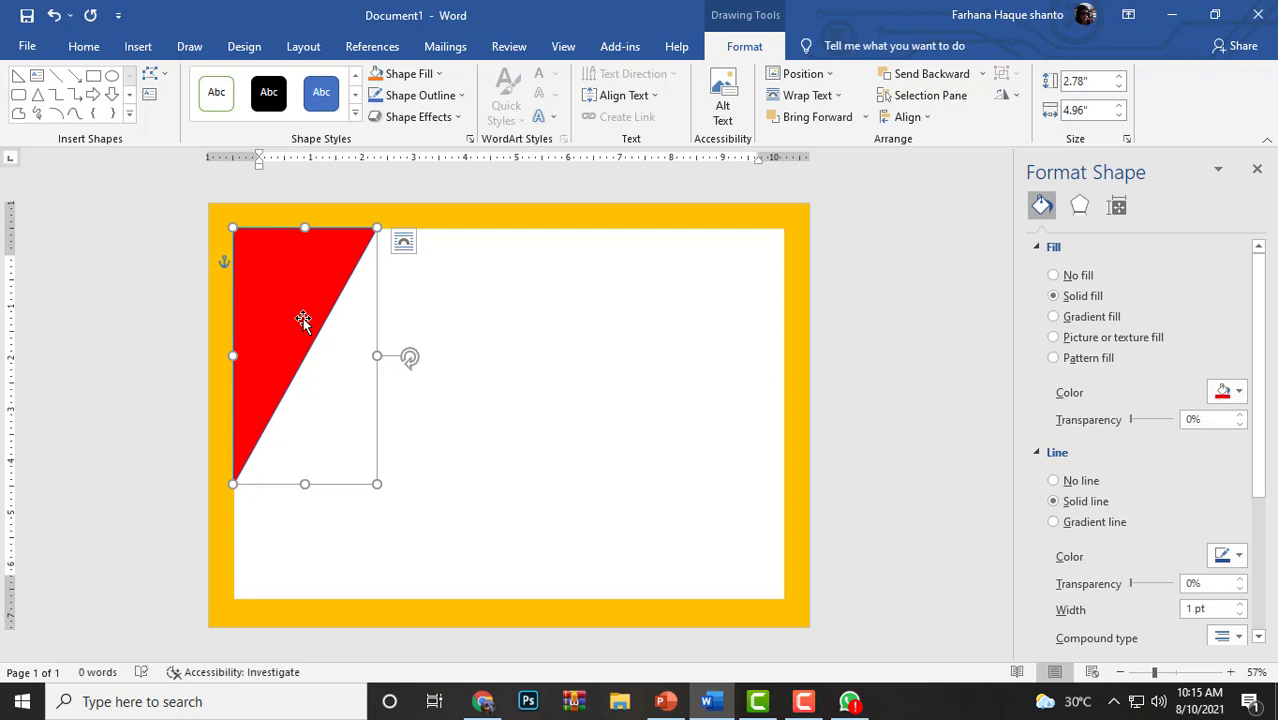
click(455, 95)
click(412, 263)
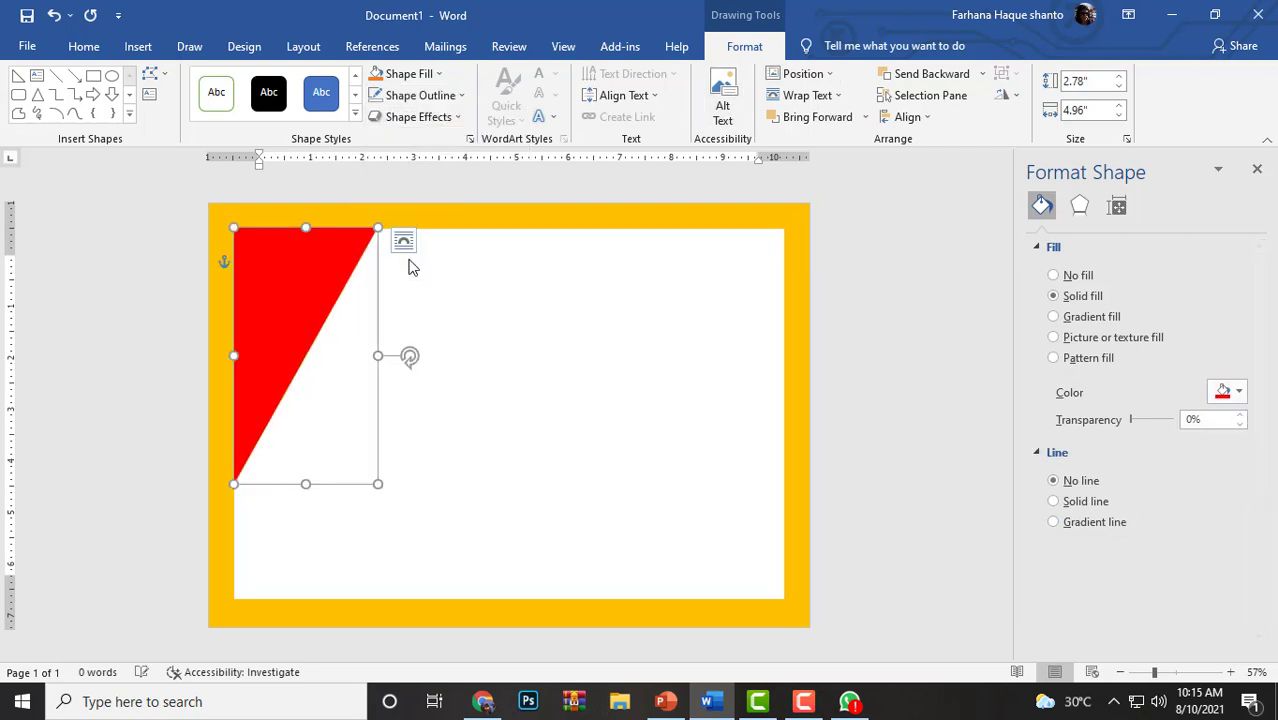
click(1222, 392)
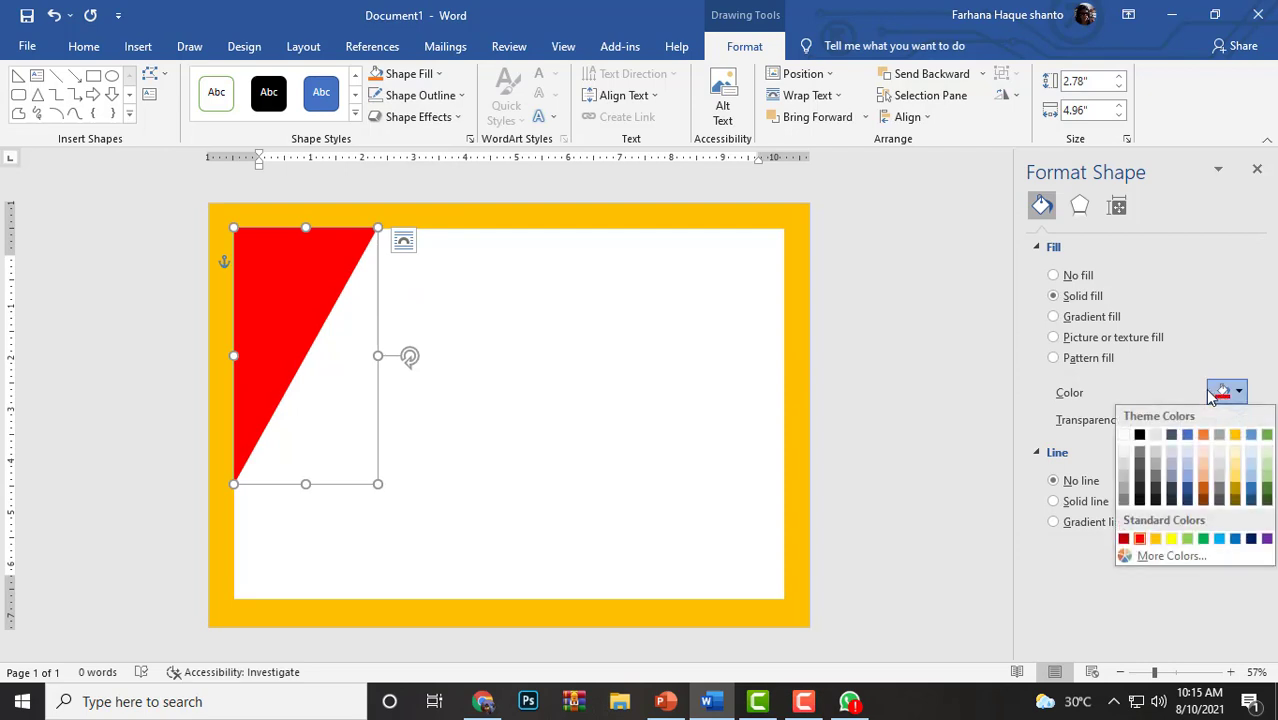
click(1160, 557)
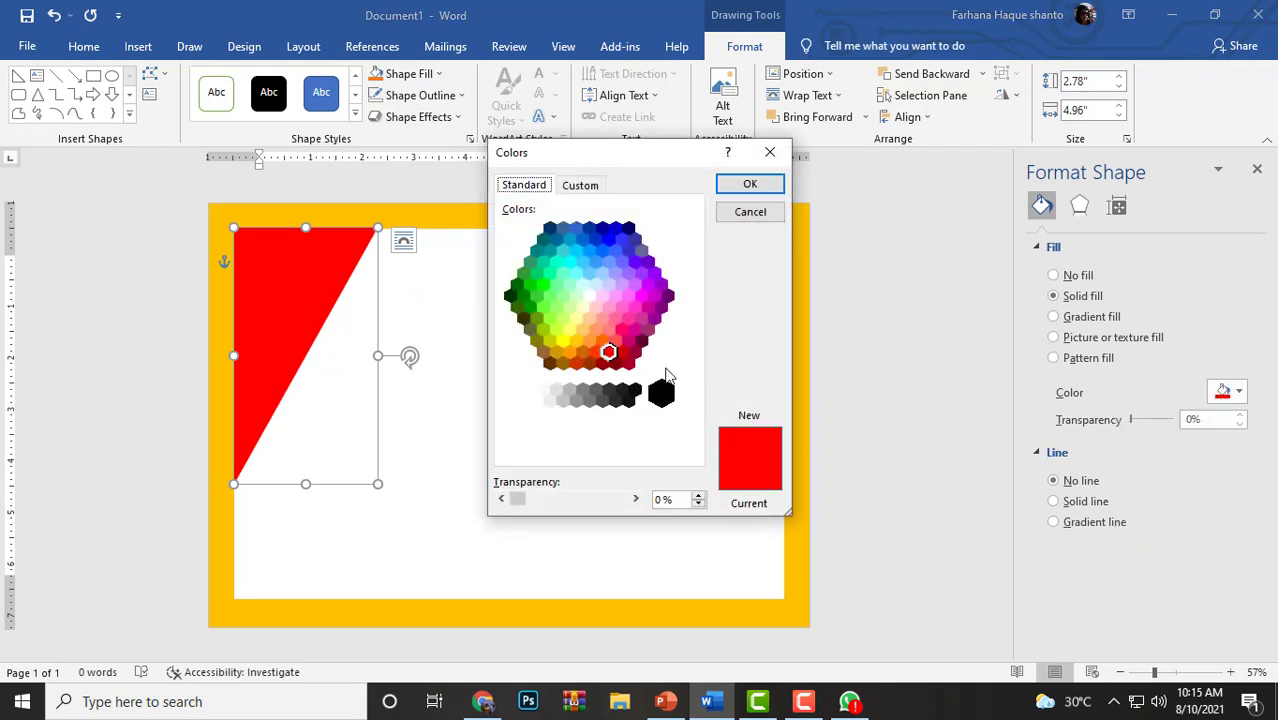
click(596, 354)
click(606, 362)
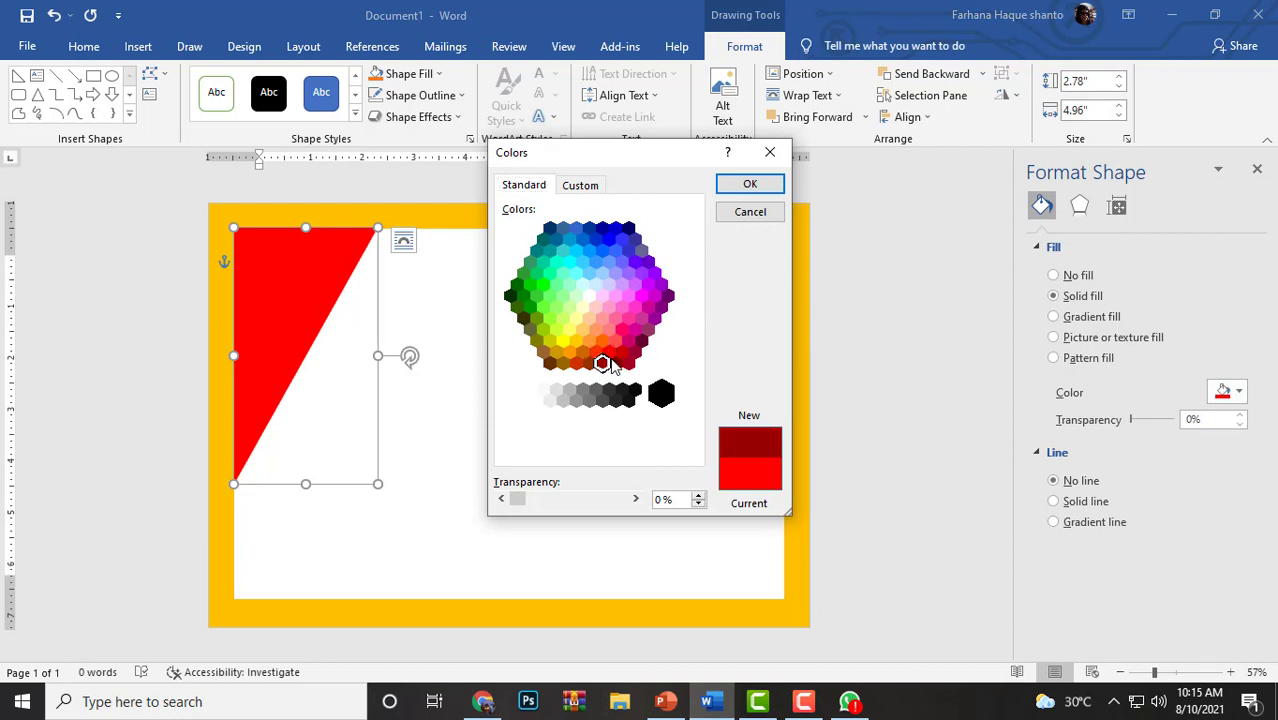
click(756, 186)
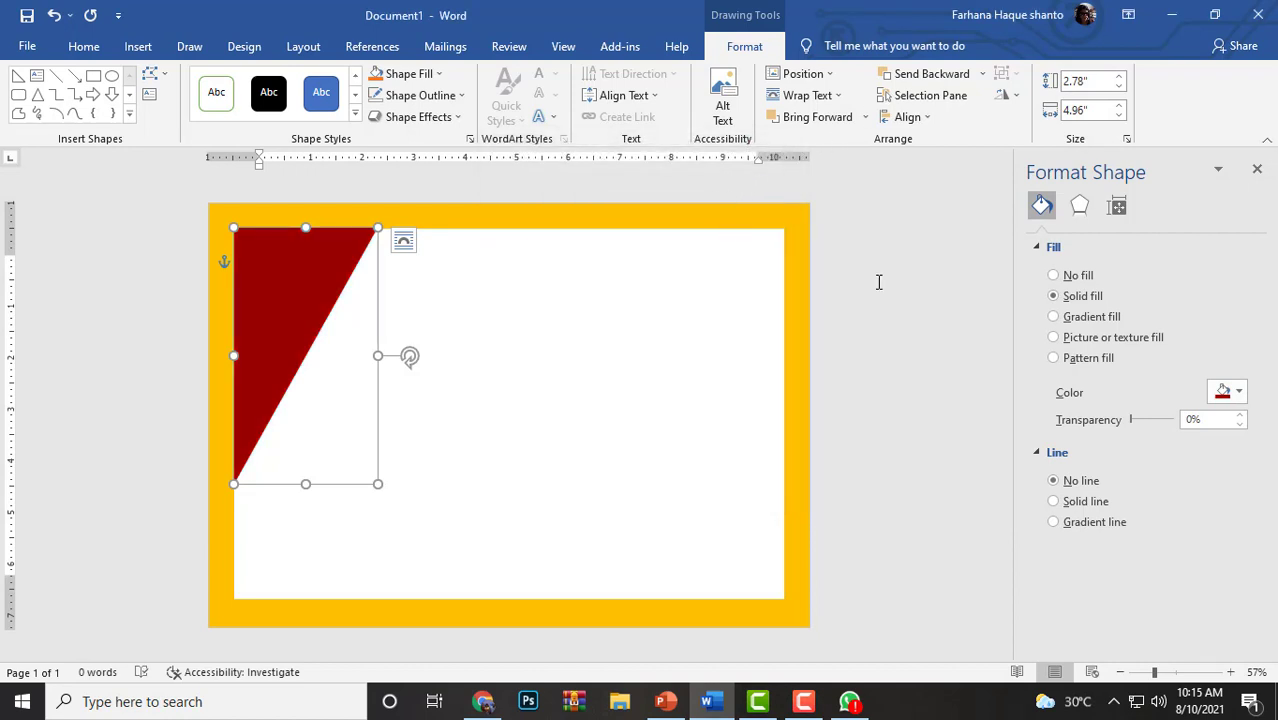
Step: Copy the red triangle and paste a duplicate
click(496, 350)
double_click(294, 312)
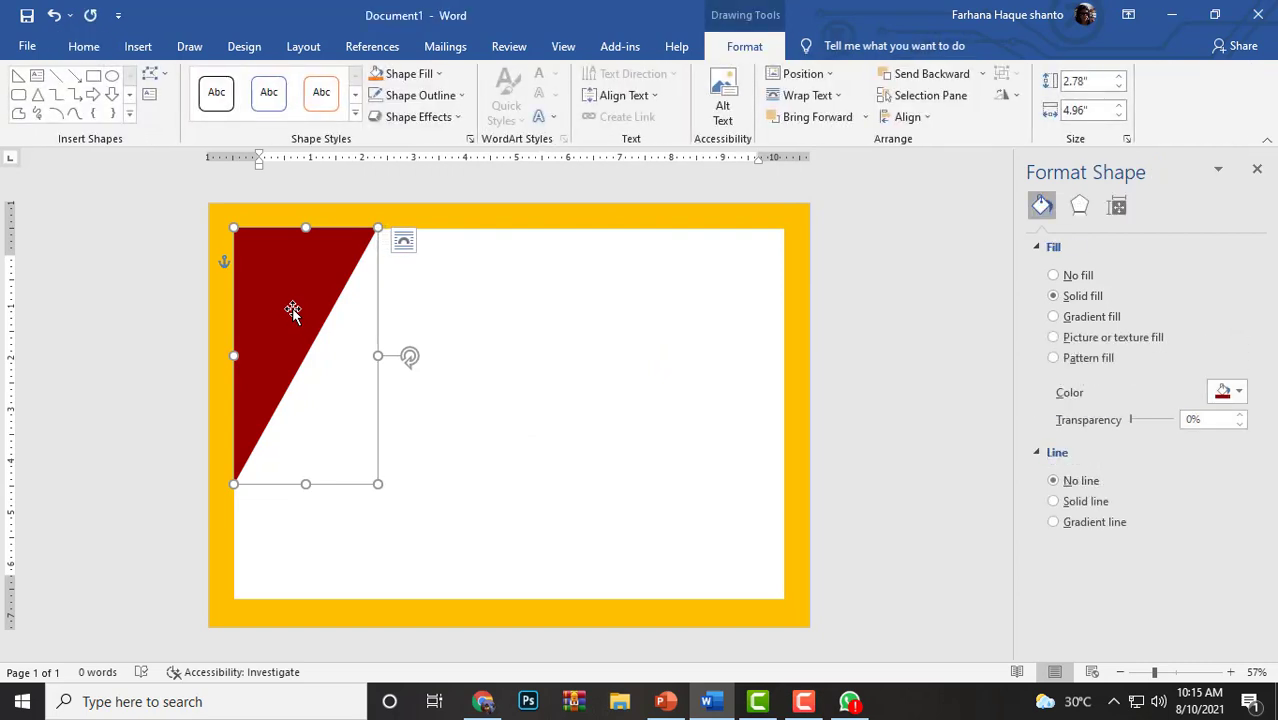
right_click(290, 308)
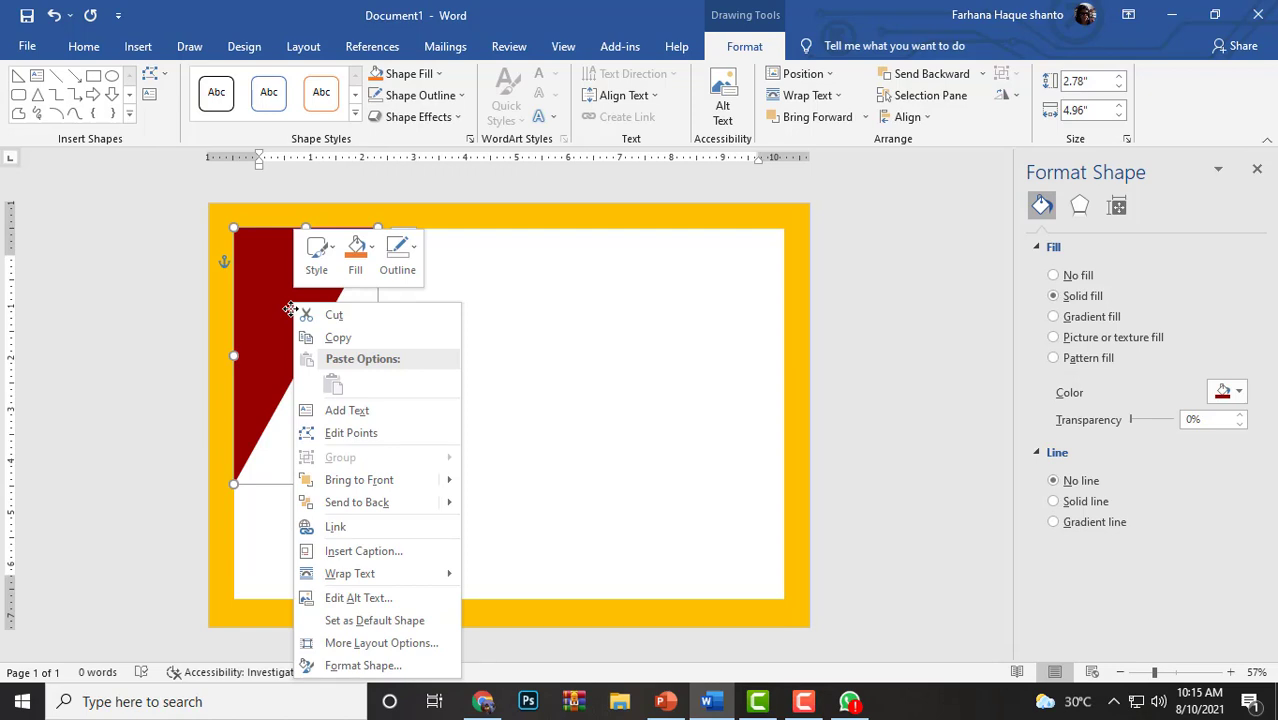
click(357, 338)
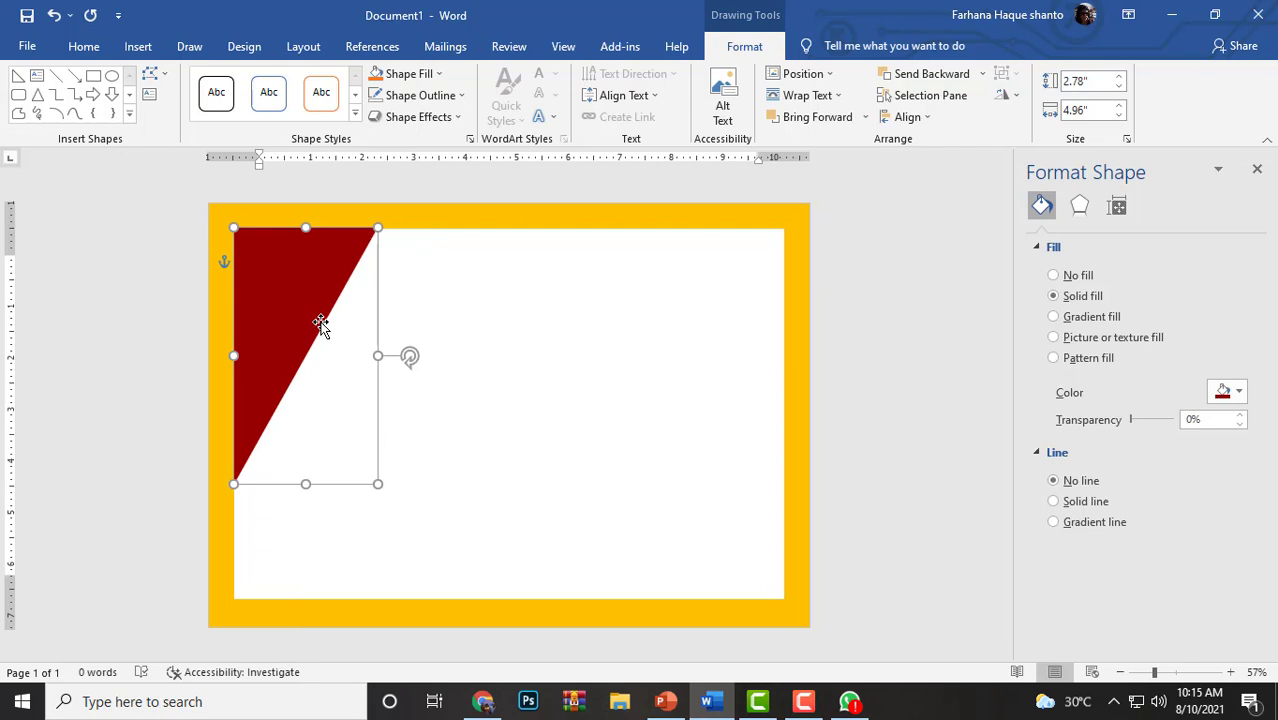
key(ctrl+v)
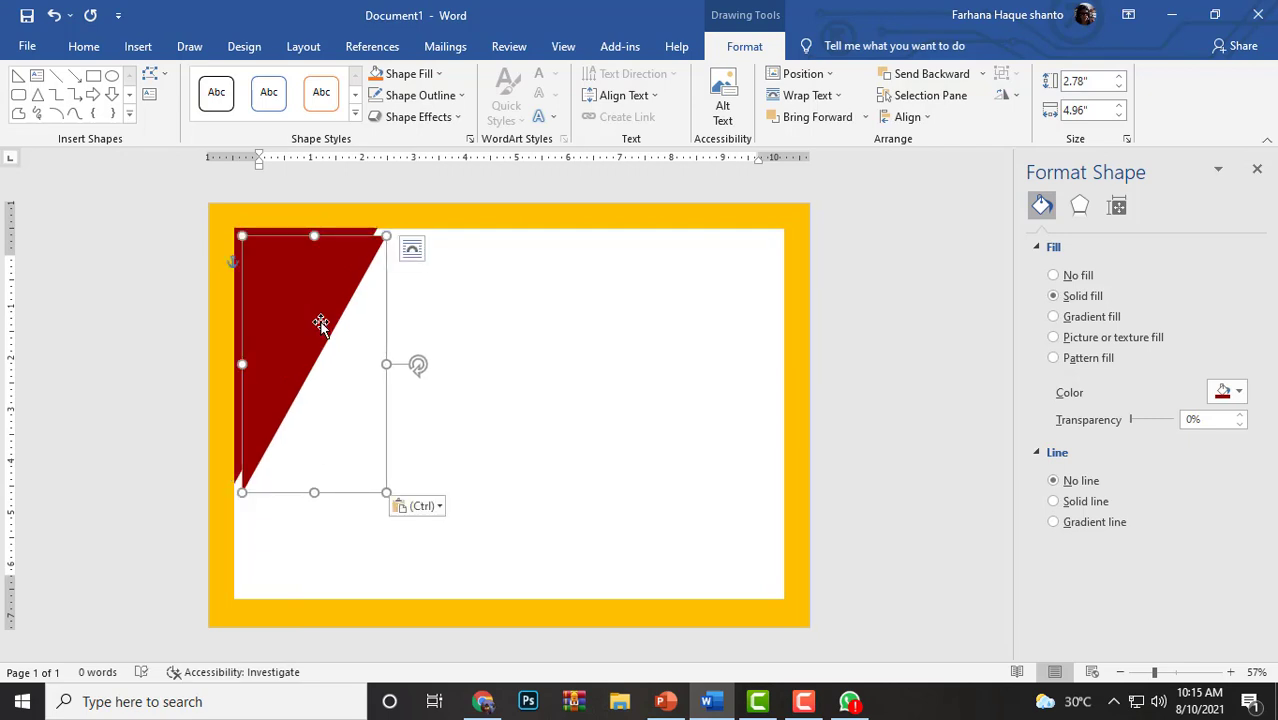
Step: Rotate the pasted triangle 180° and resize it, wider than tall, into the bottom-right corner
mouse_move(418, 365)
mouse_down()
mouse_move(374, 419)
mouse_move(250, 362)
mouse_up()
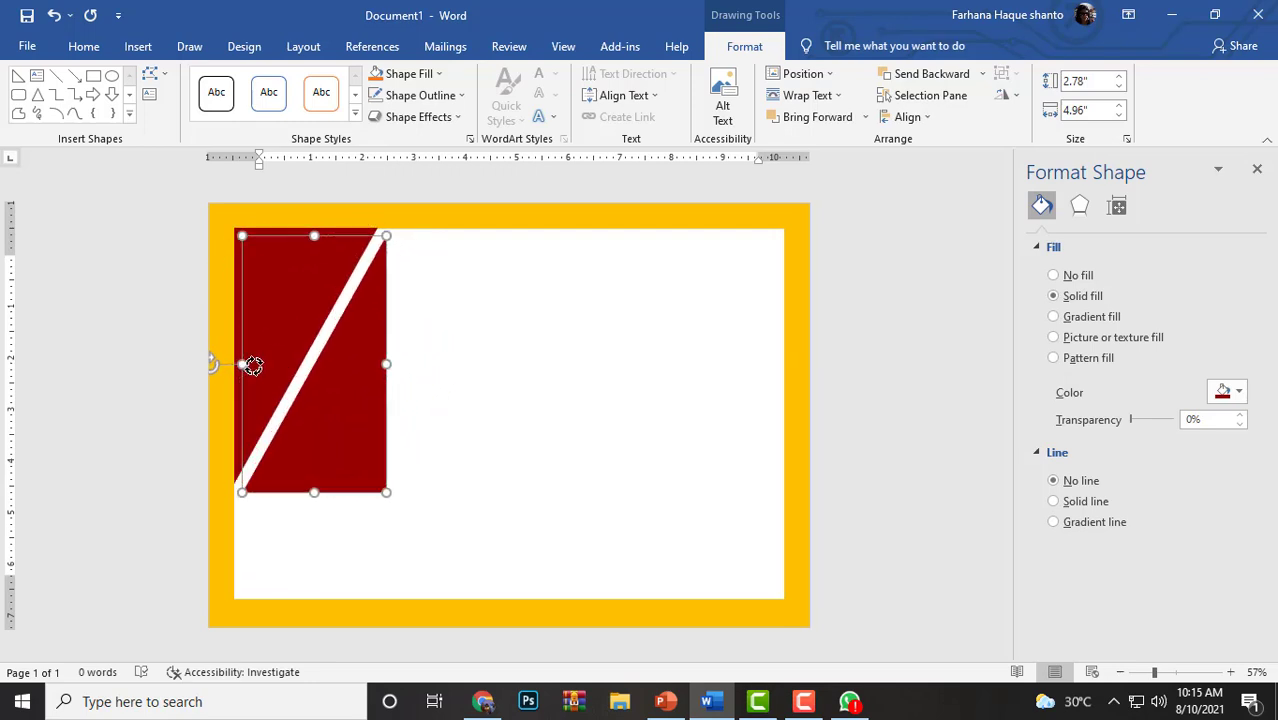
mouse_move(342, 420)
mouse_down()
mouse_move(690, 527)
mouse_move(732, 523)
mouse_up()
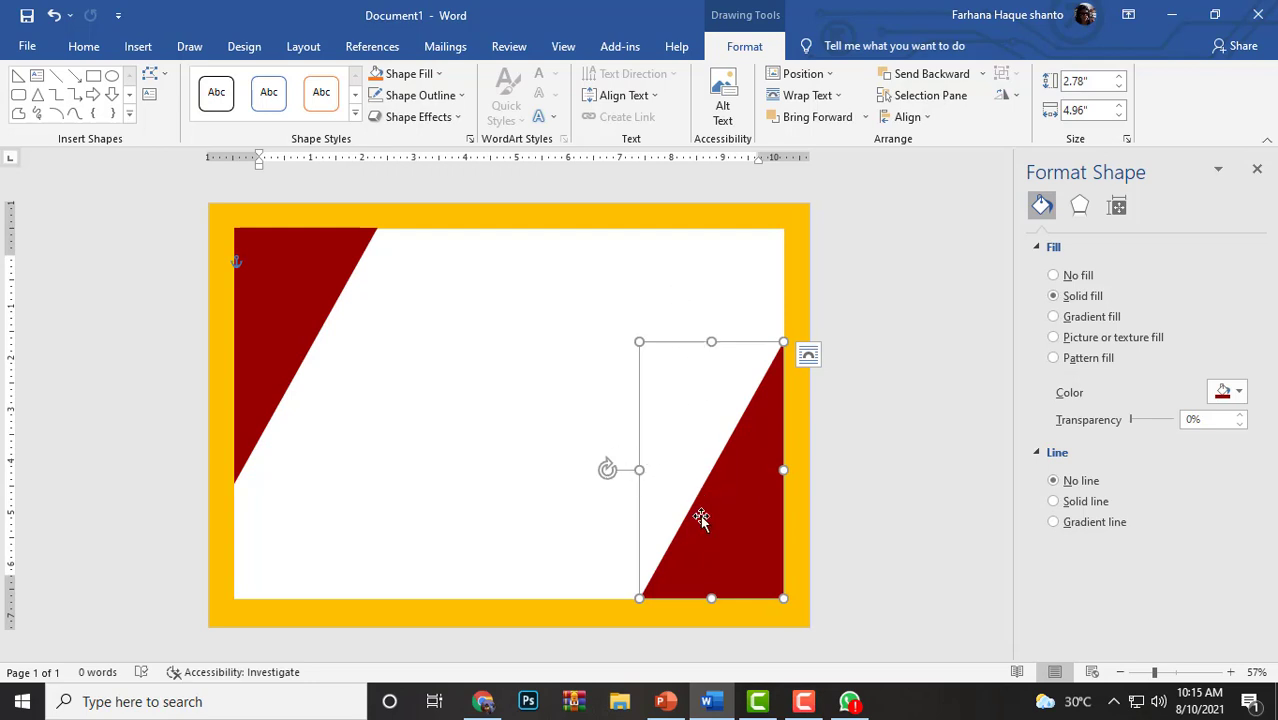
drag(711, 342, 711, 416)
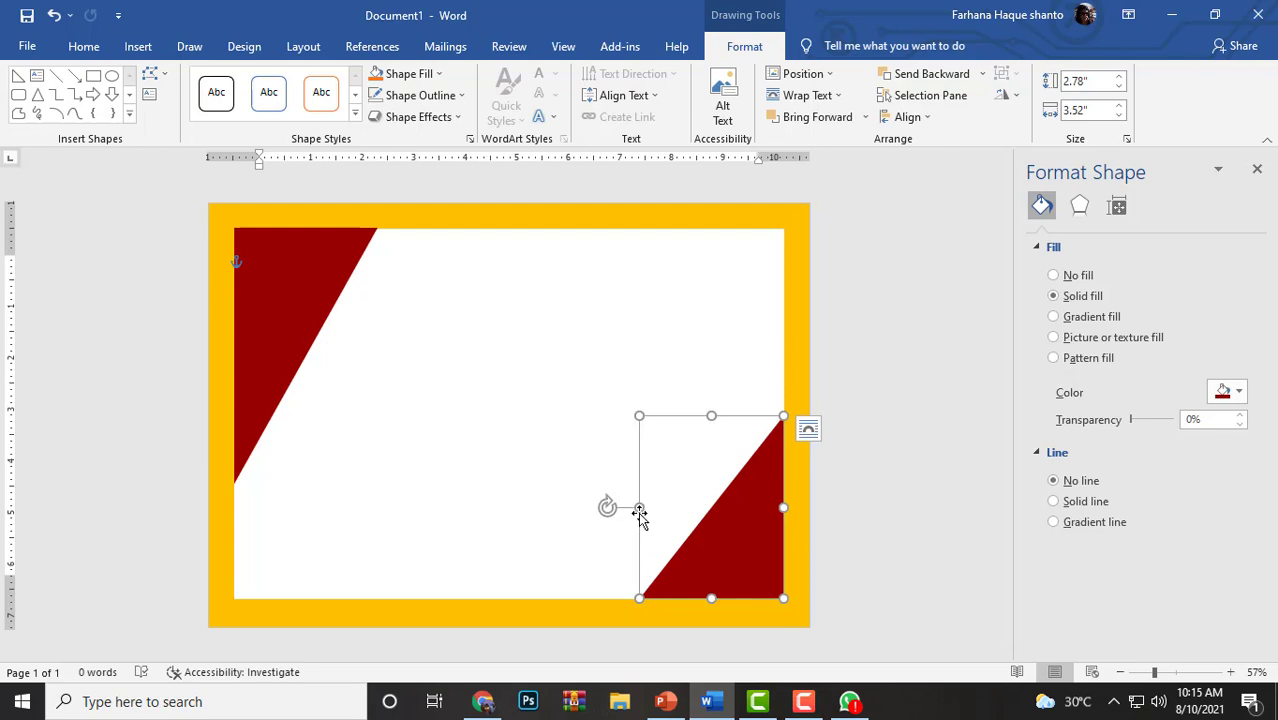
drag(634, 597, 506, 598)
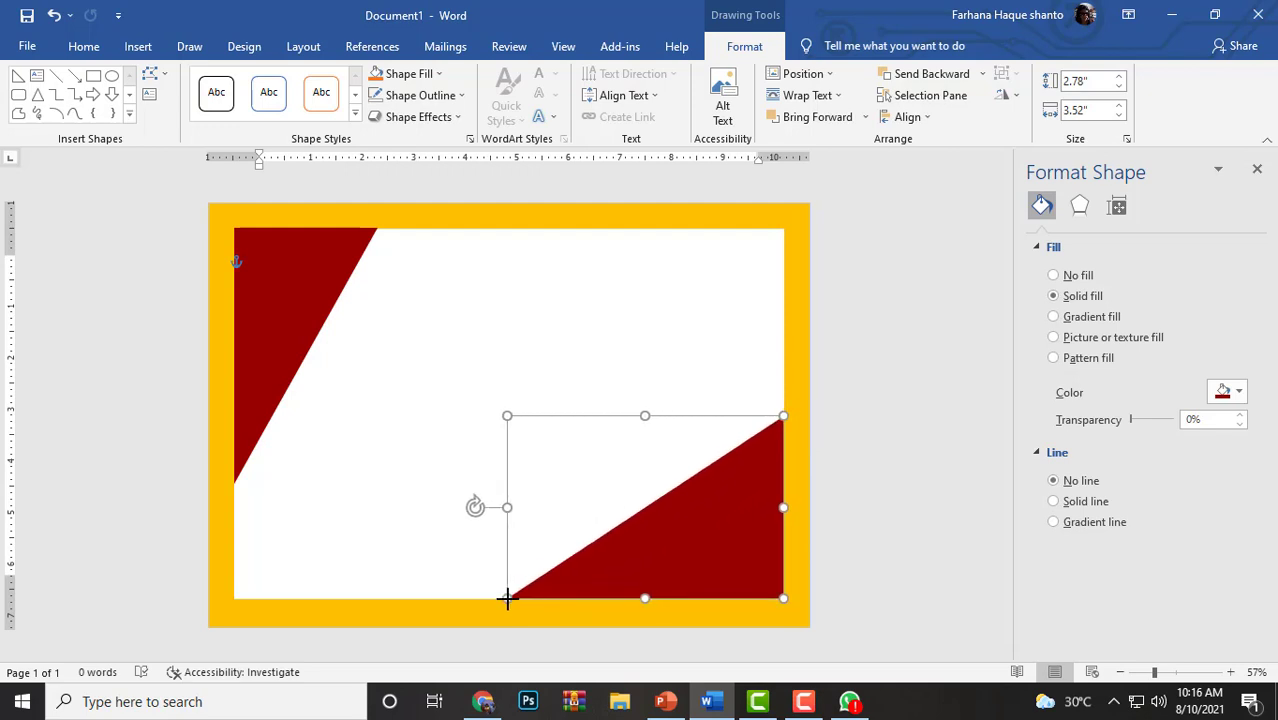
drag(507, 416, 578, 453)
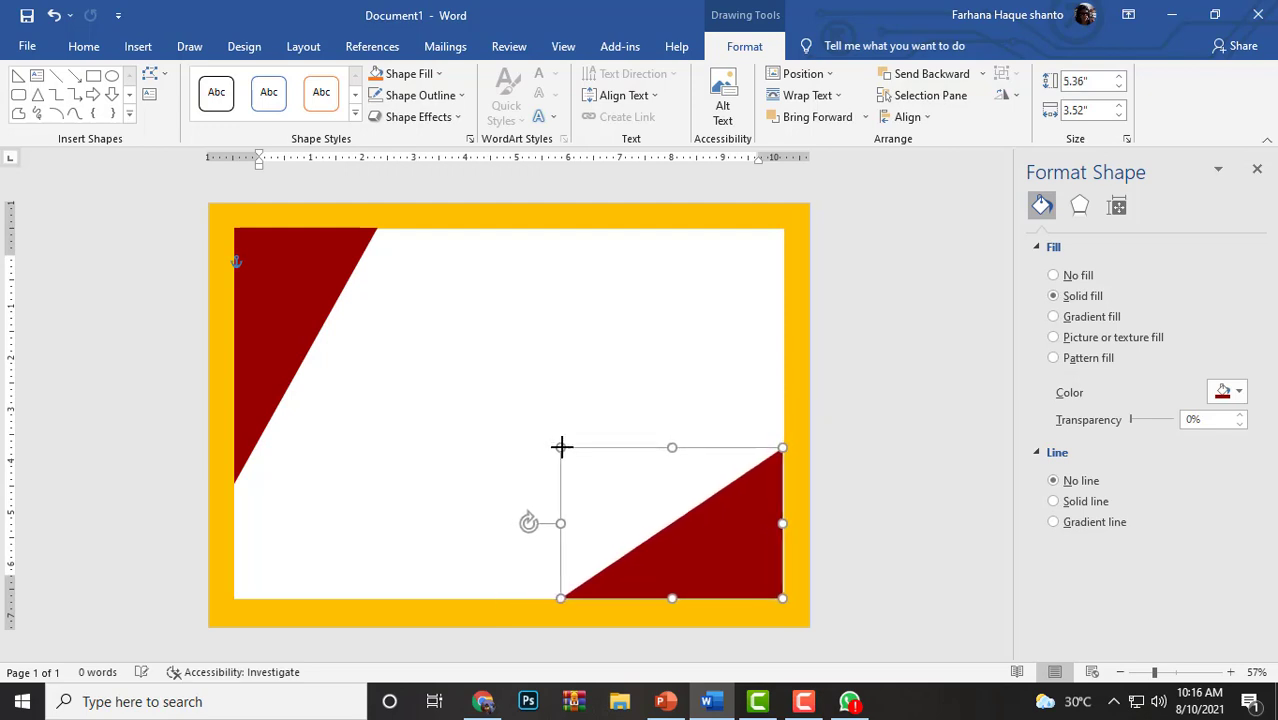
drag(784, 455, 788, 433)
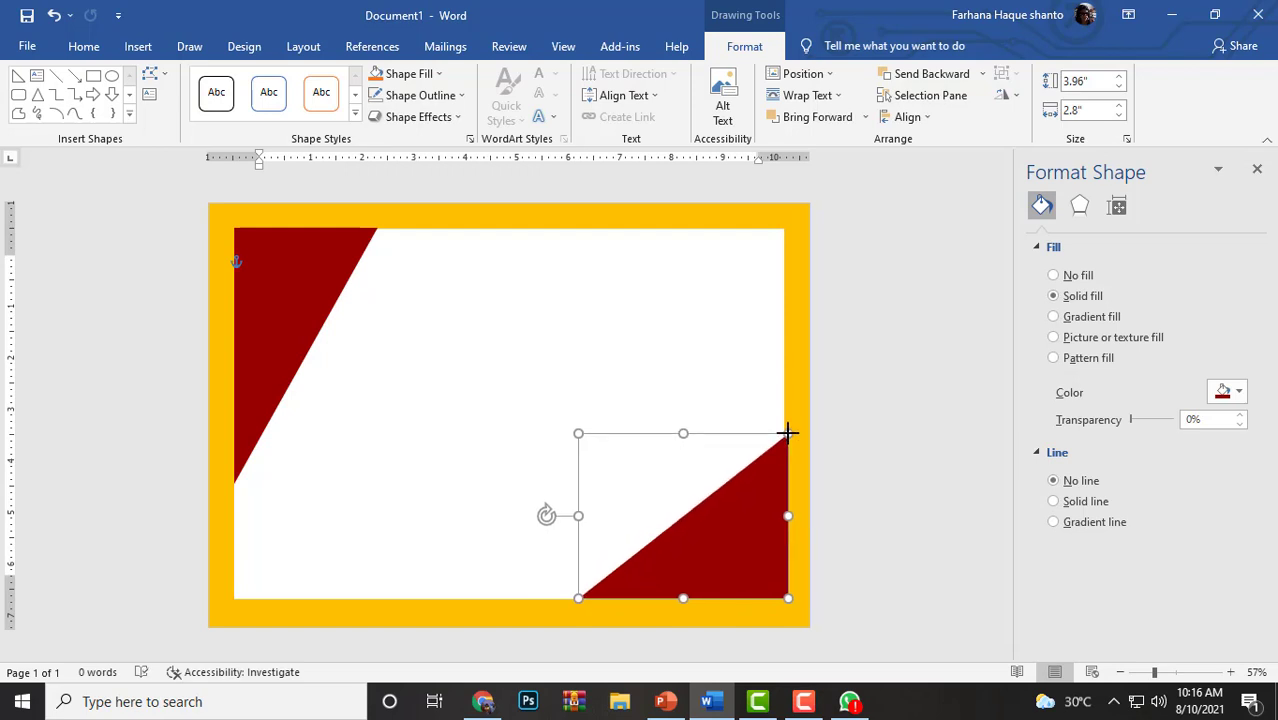
drag(578, 598, 493, 598)
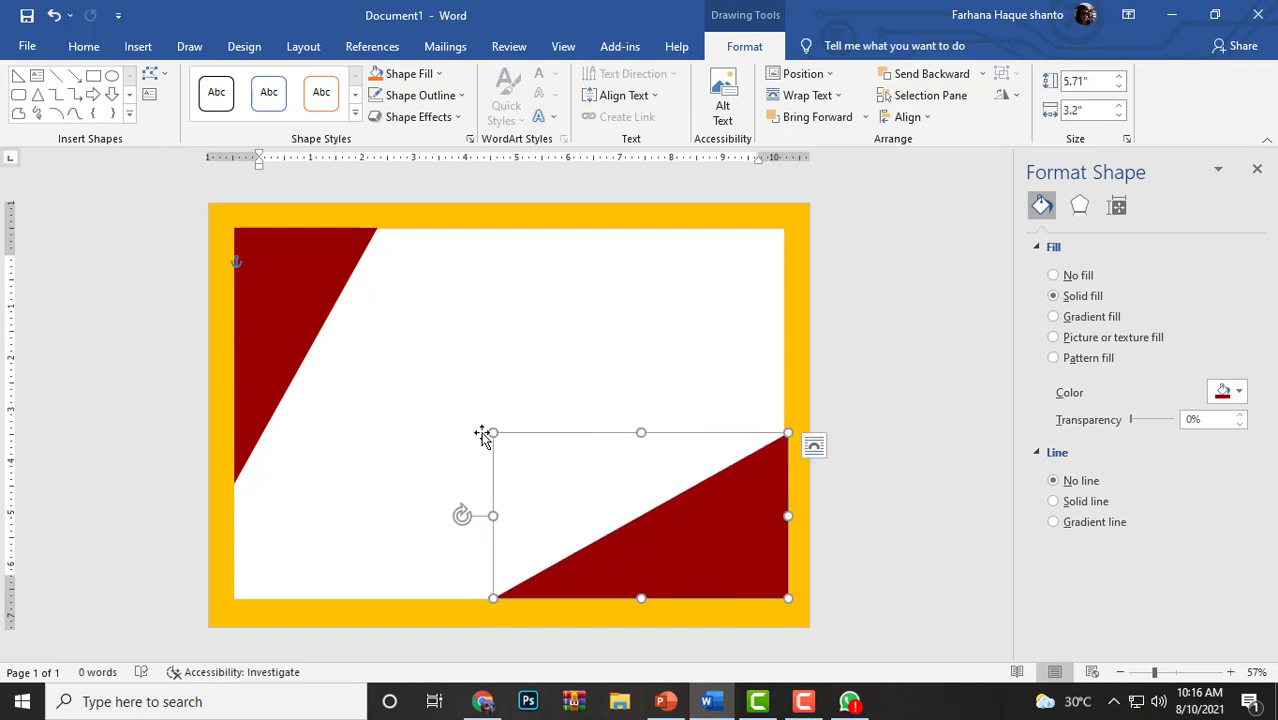
drag(493, 433, 504, 441)
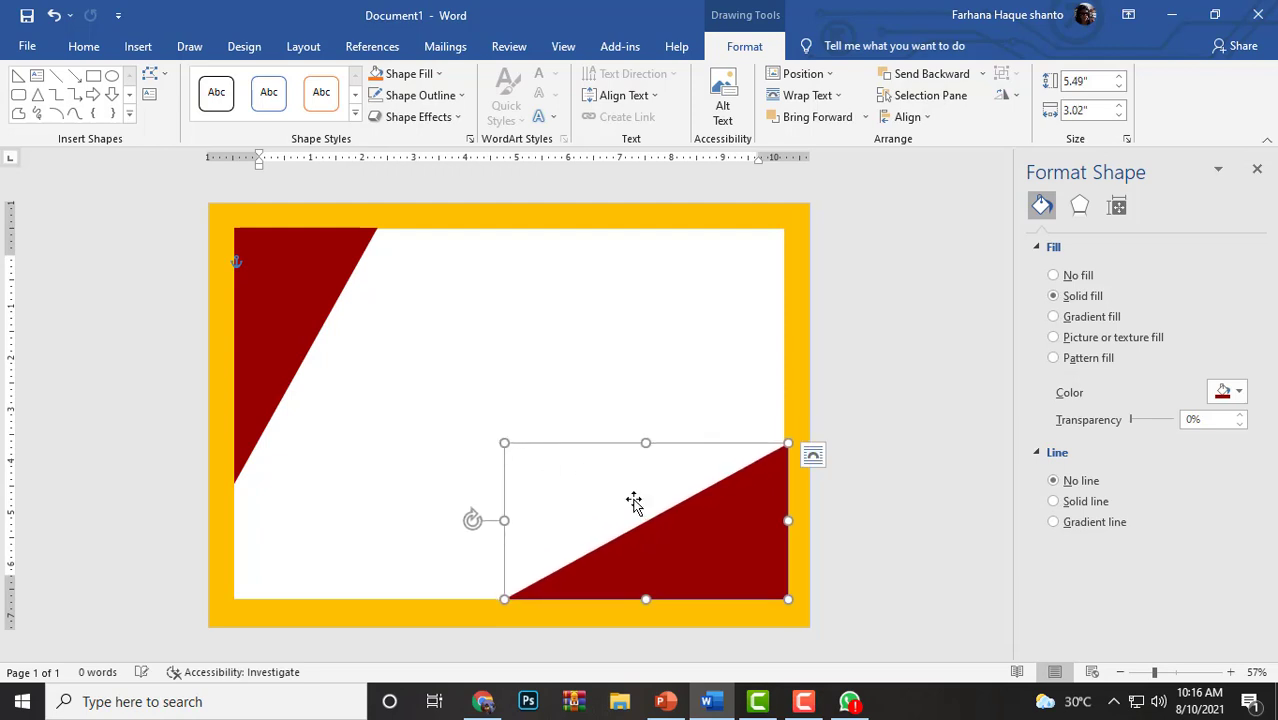
click(880, 434)
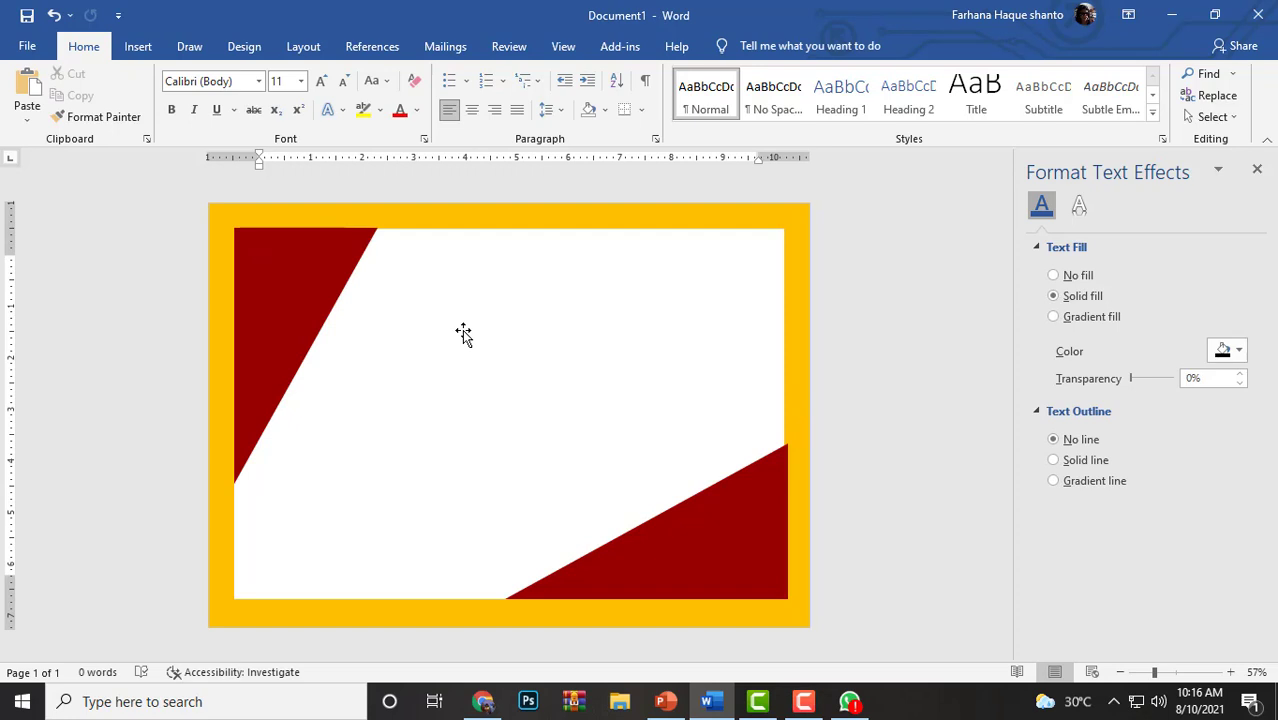
Step: Bring PowerPoint's Presentation2 slide with the XYZ School certificate wording in front of Word
click(804, 701)
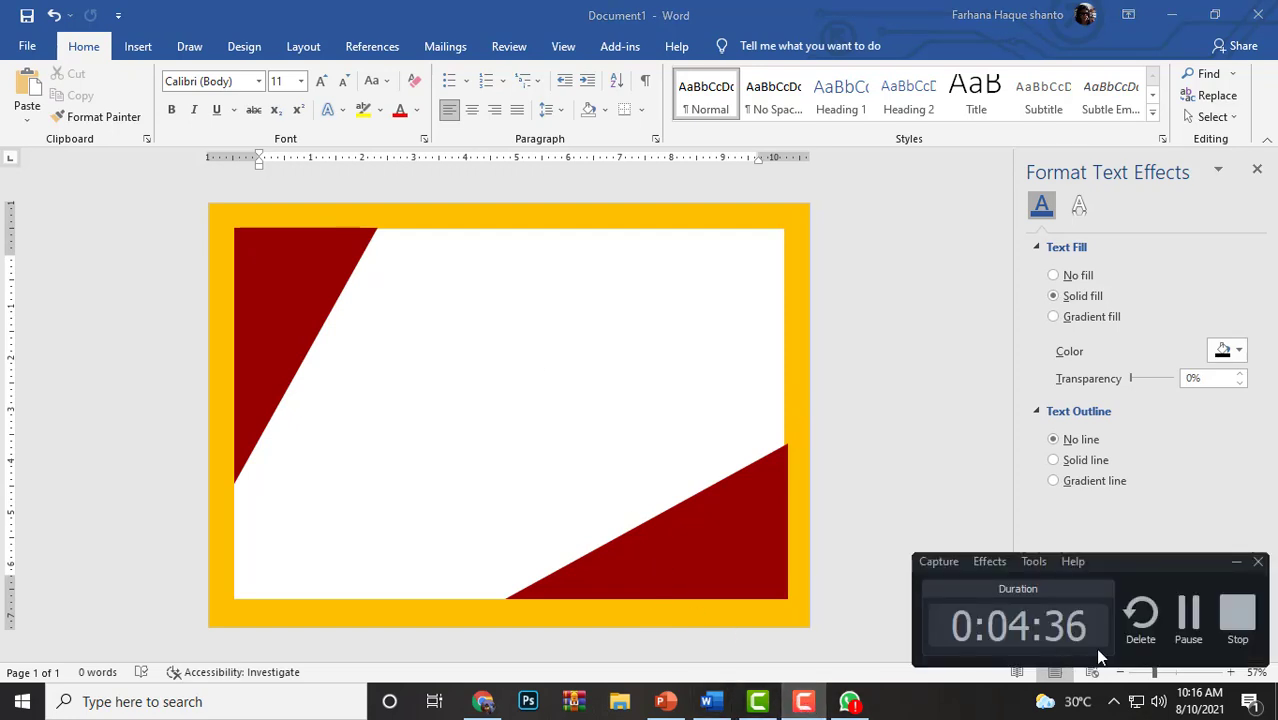
click(1183, 625)
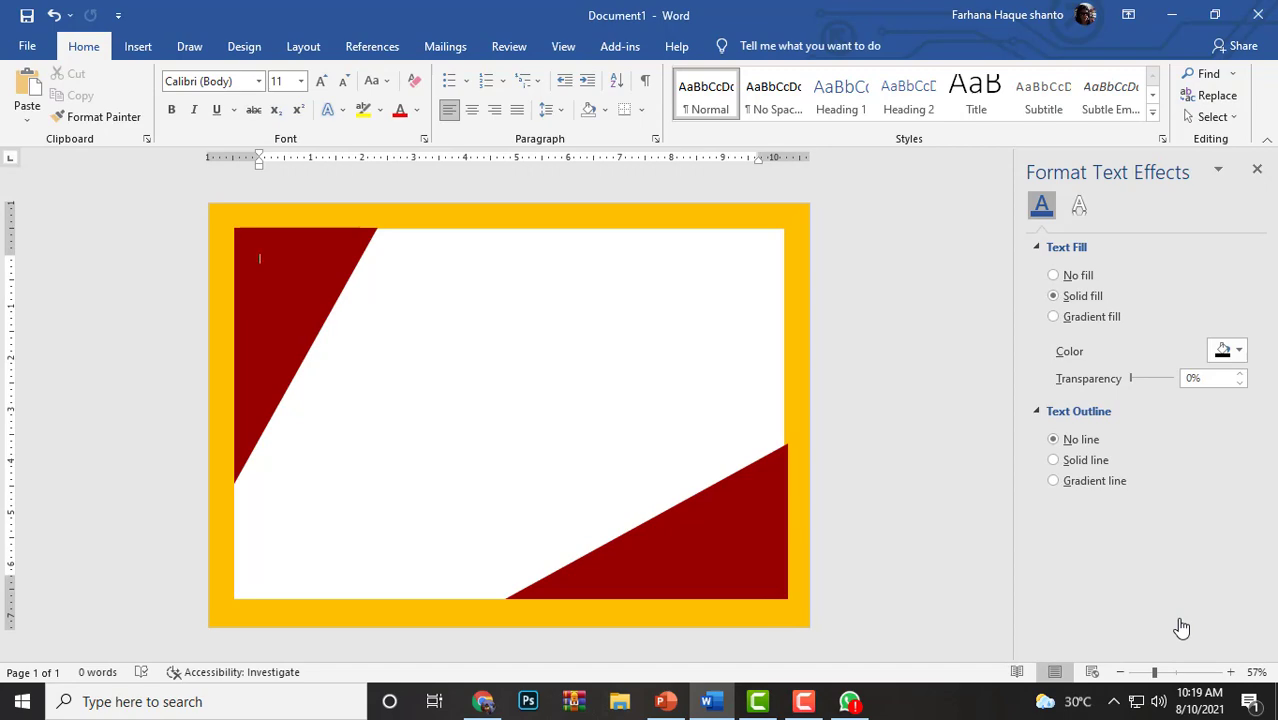
click(802, 705)
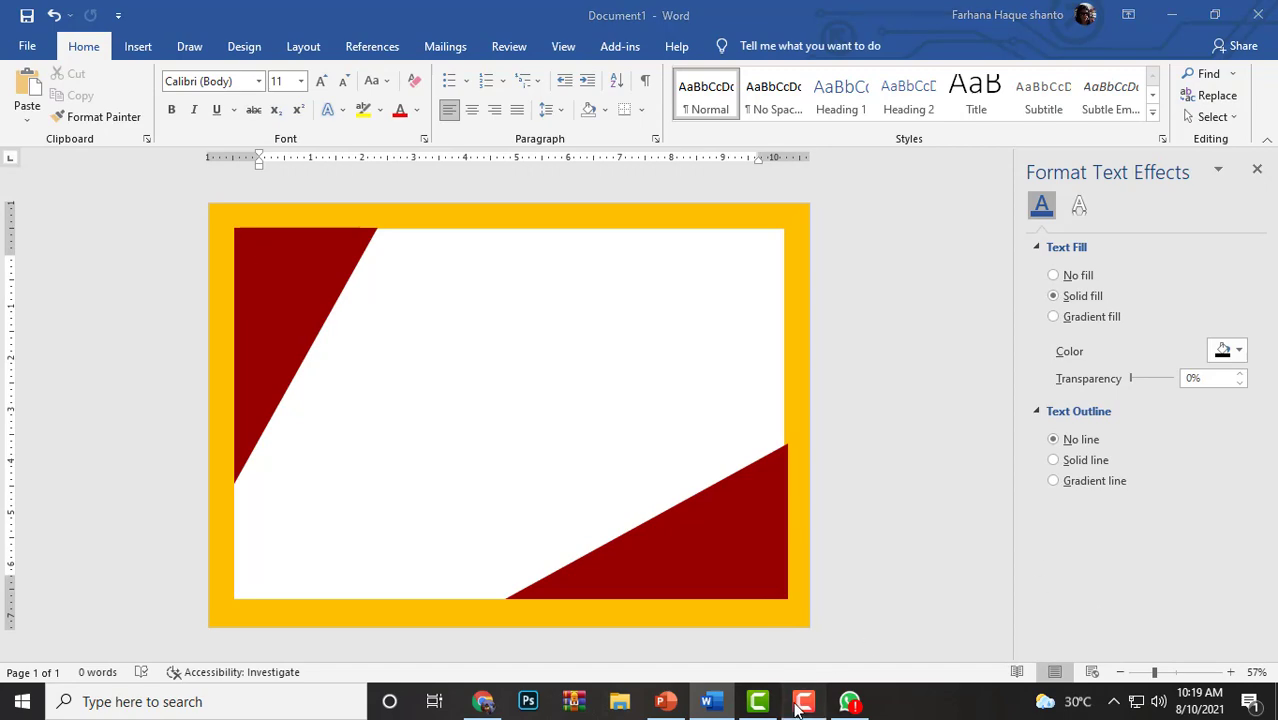
click(658, 703)
Step: Copy the 'XYZ School' title line from the slide and minimize PowerPoint
click(1240, 563)
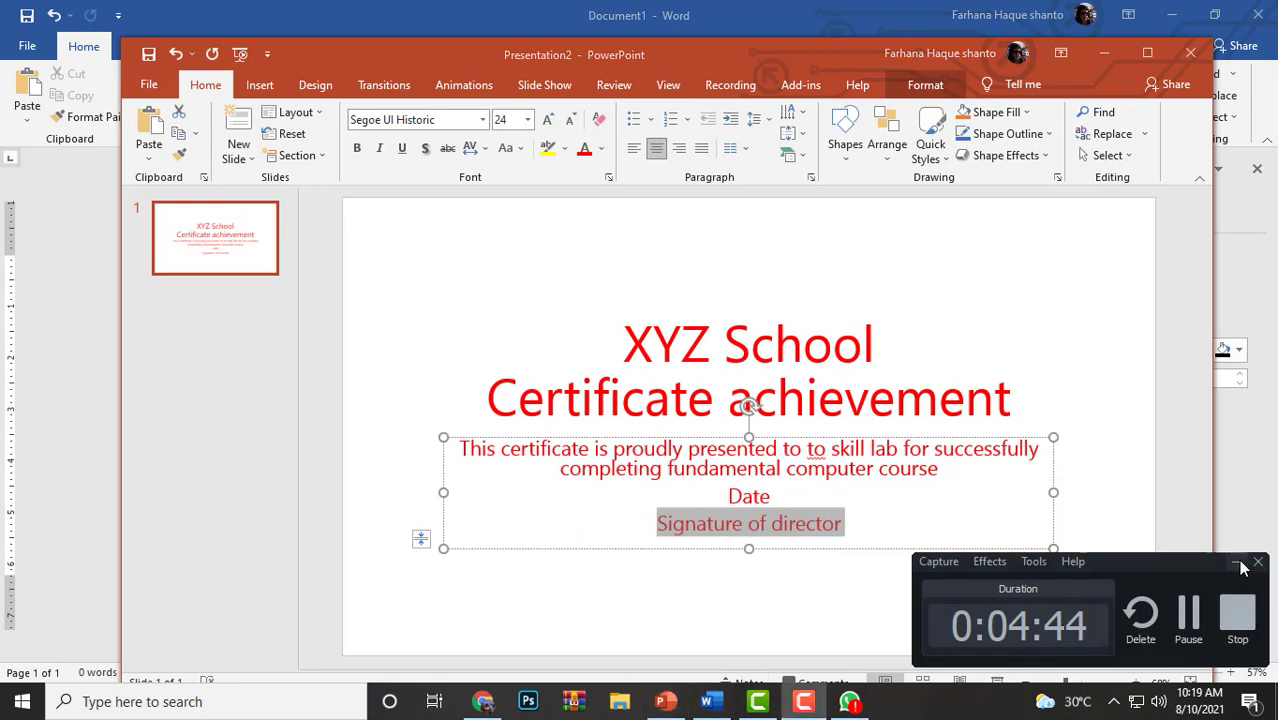
click(870, 352)
drag(876, 348, 690, 366)
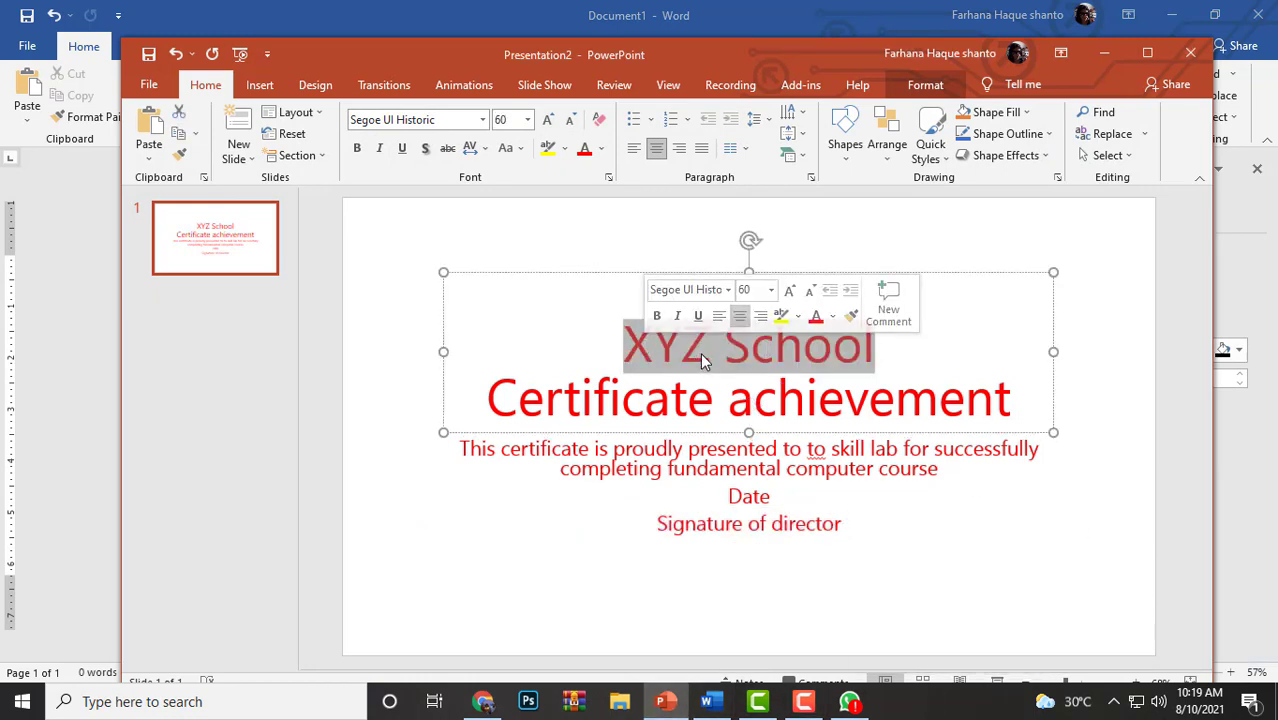
right_click(701, 362)
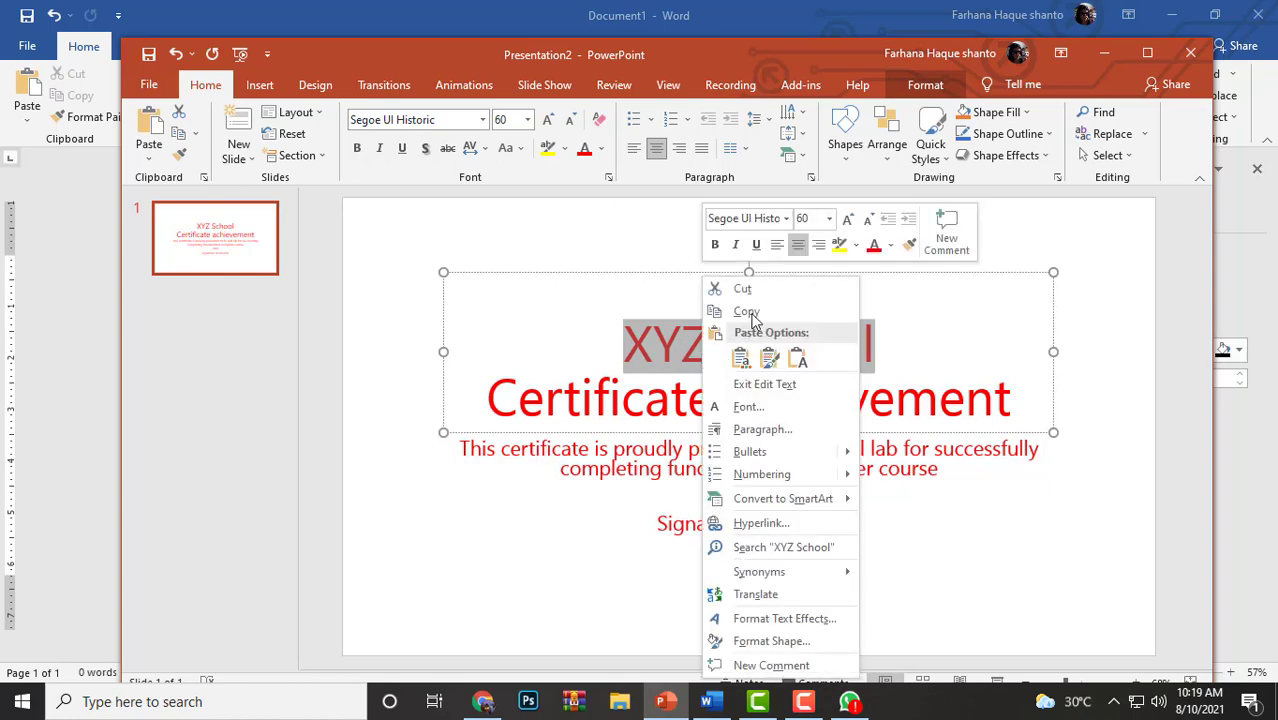
click(746, 311)
click(1104, 53)
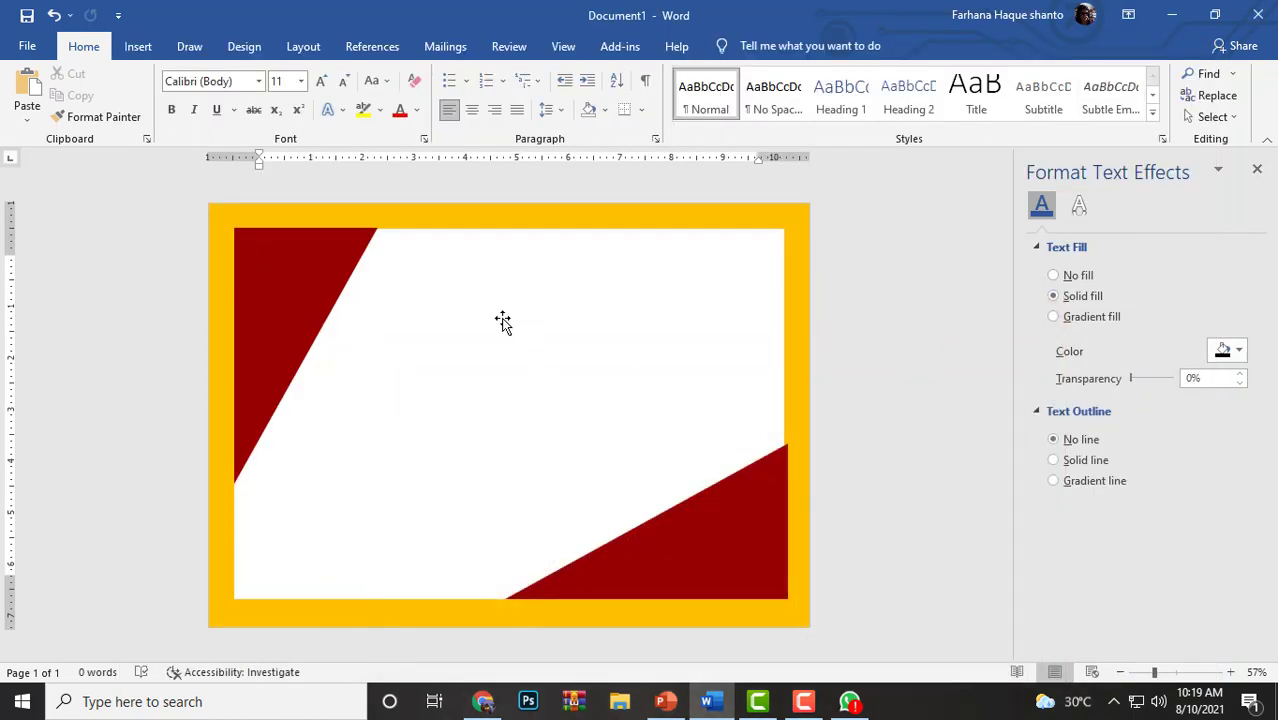
Step: Insert a Simple Text Box near the top and replace its placeholder with the pasted 'XYZ School'
right_click(486, 277)
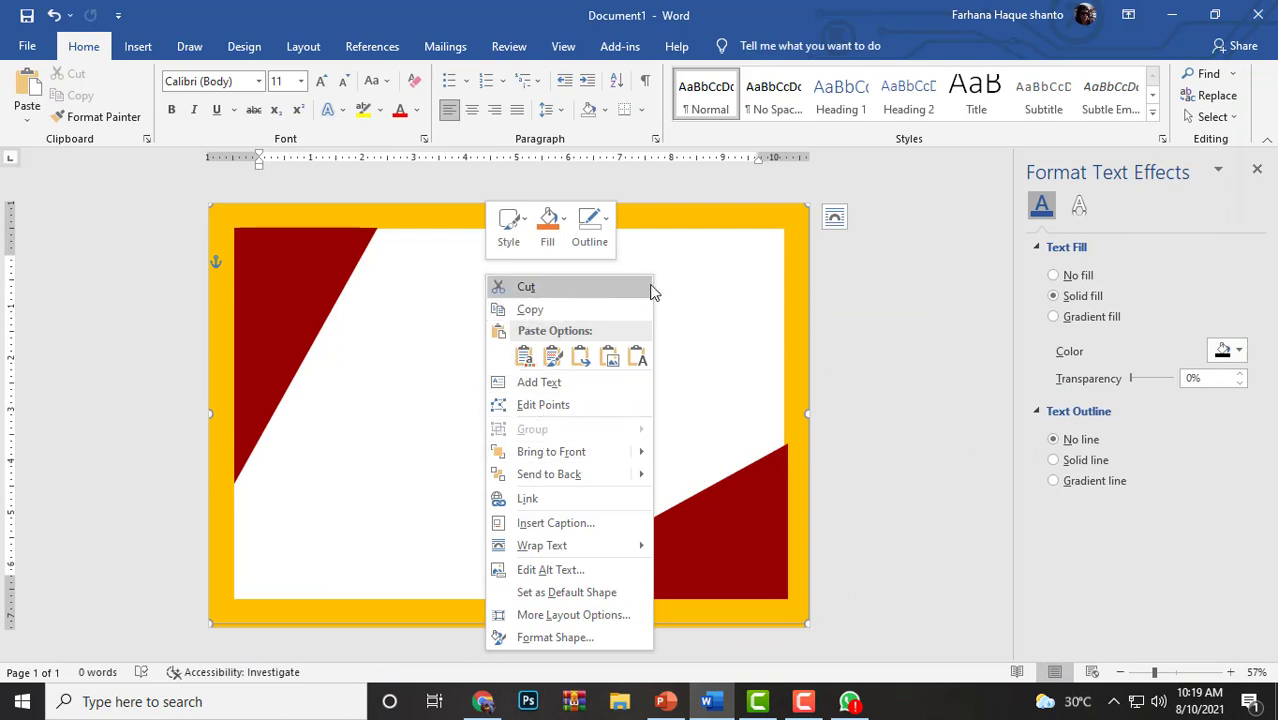
click(722, 285)
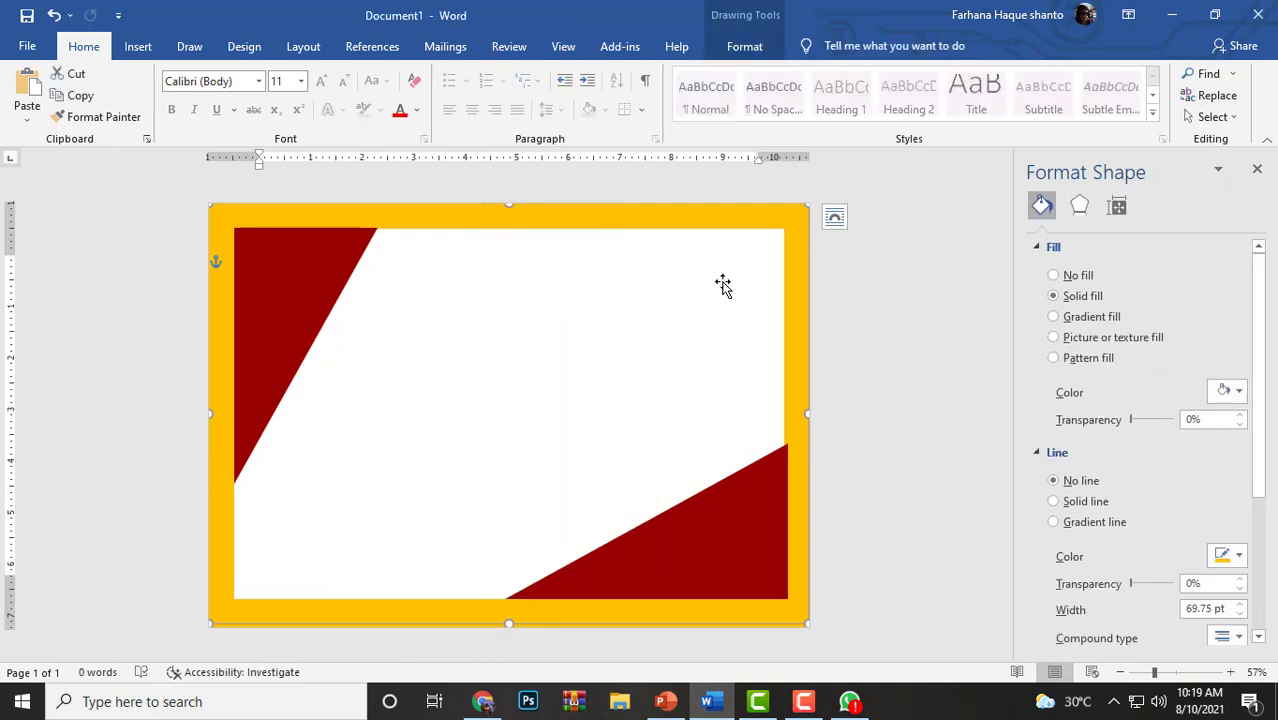
click(135, 46)
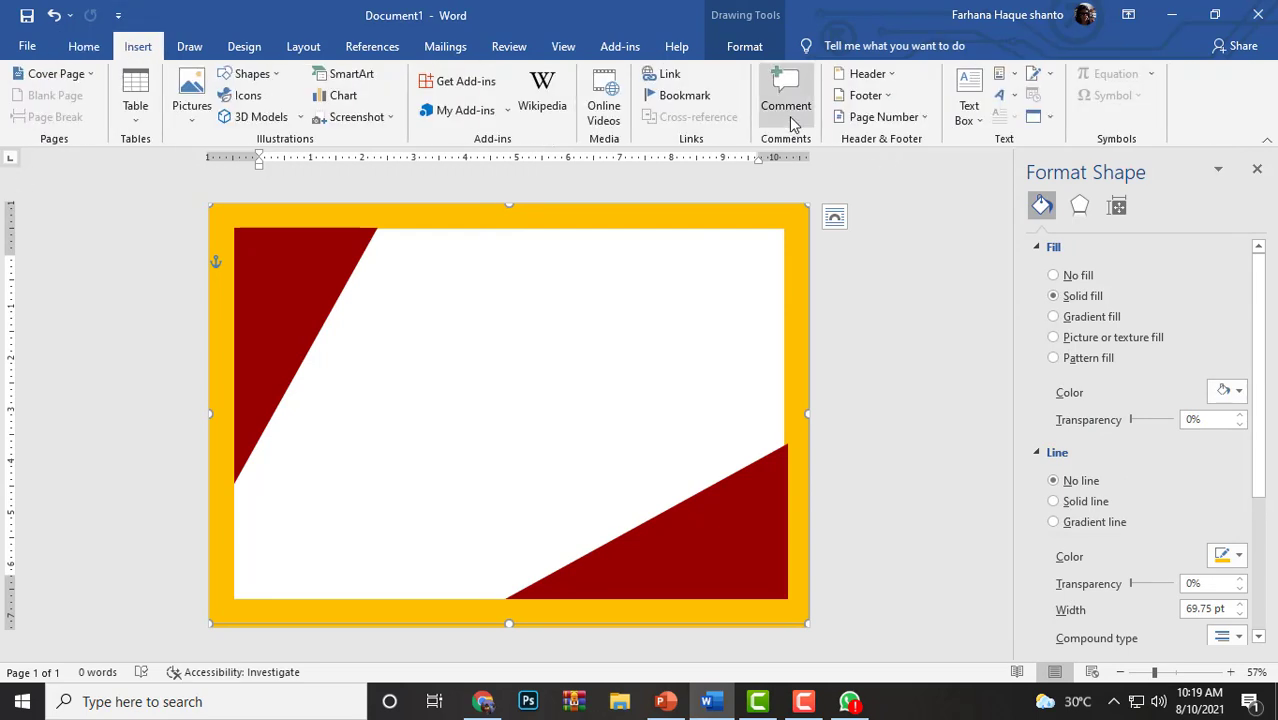
click(968, 100)
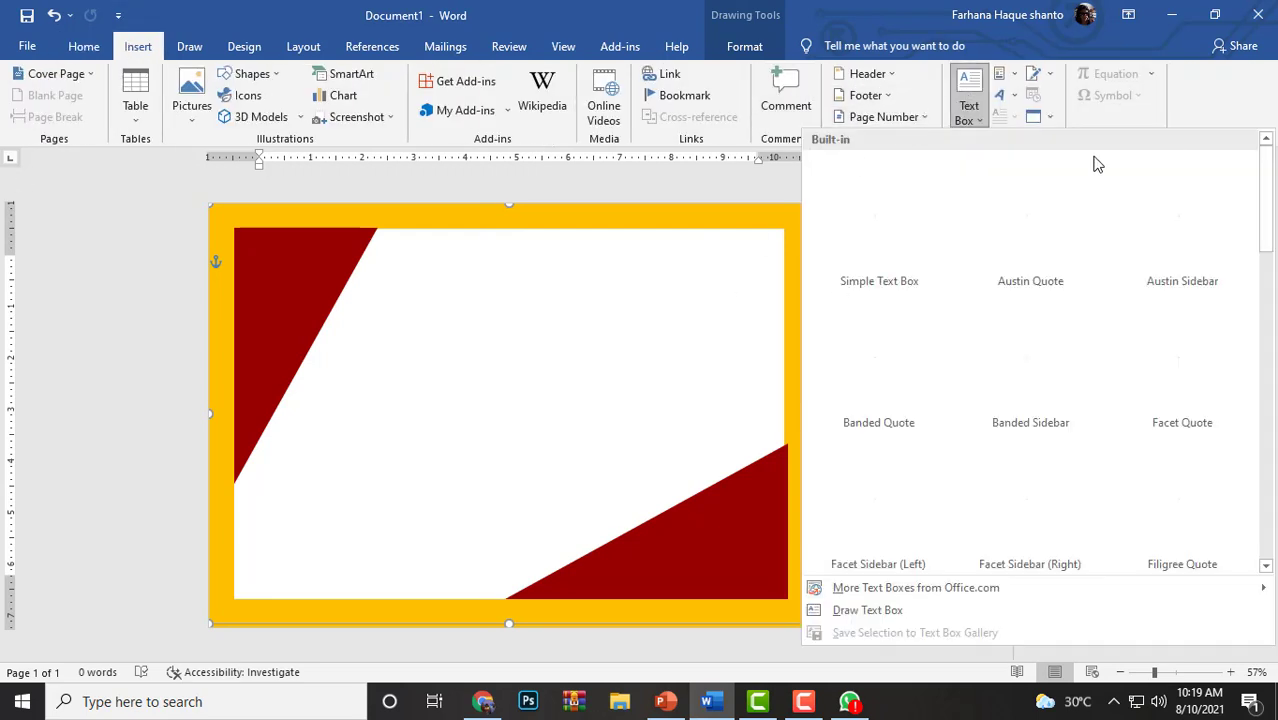
click(864, 230)
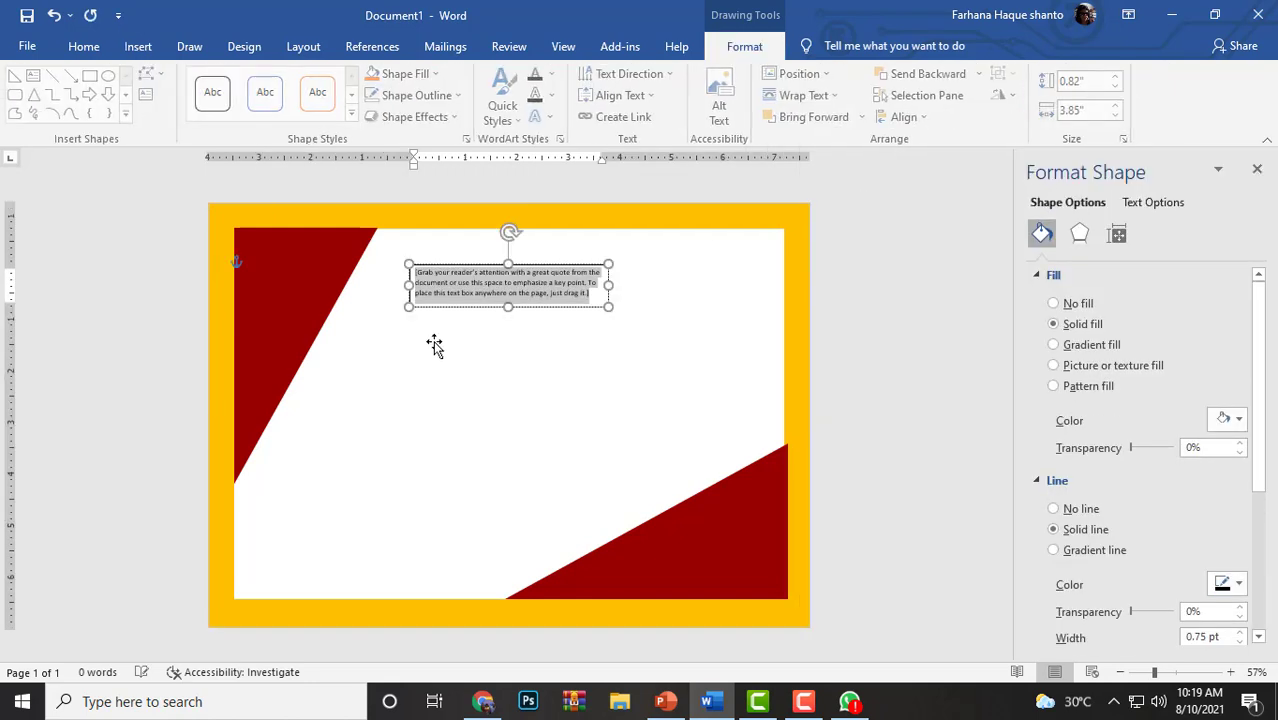
key(Delete)
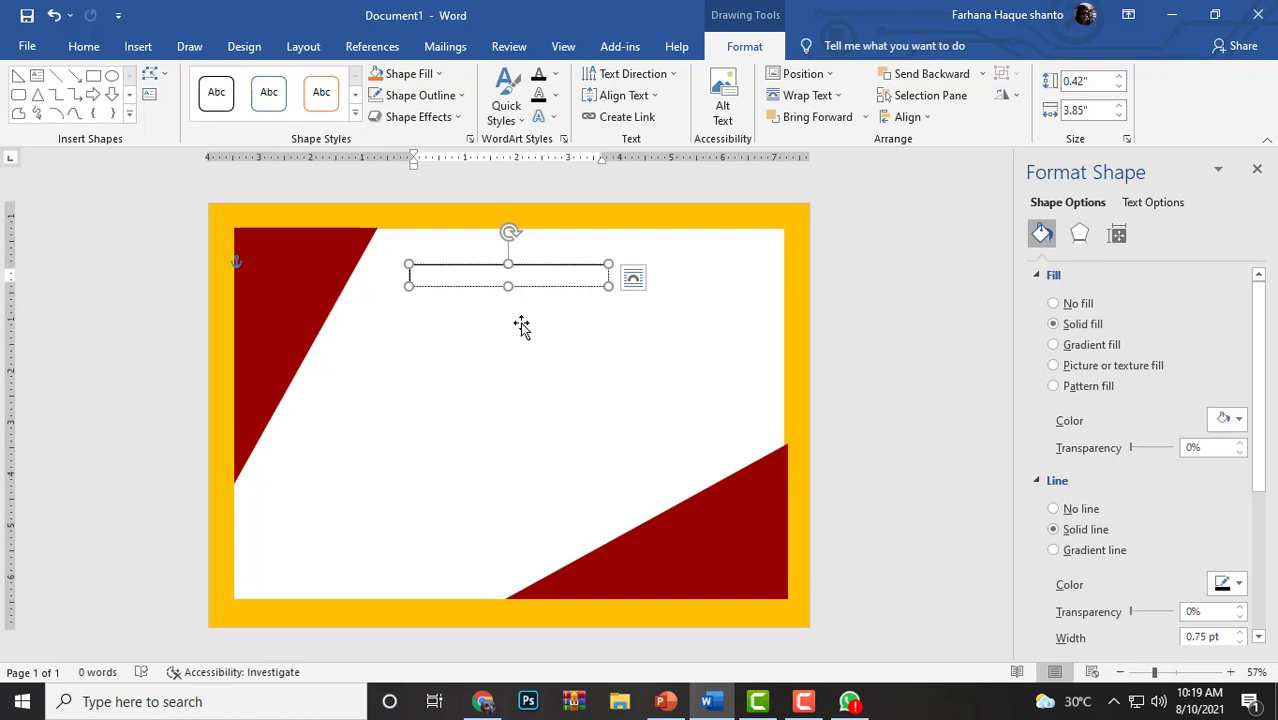
key(ctrl+v)
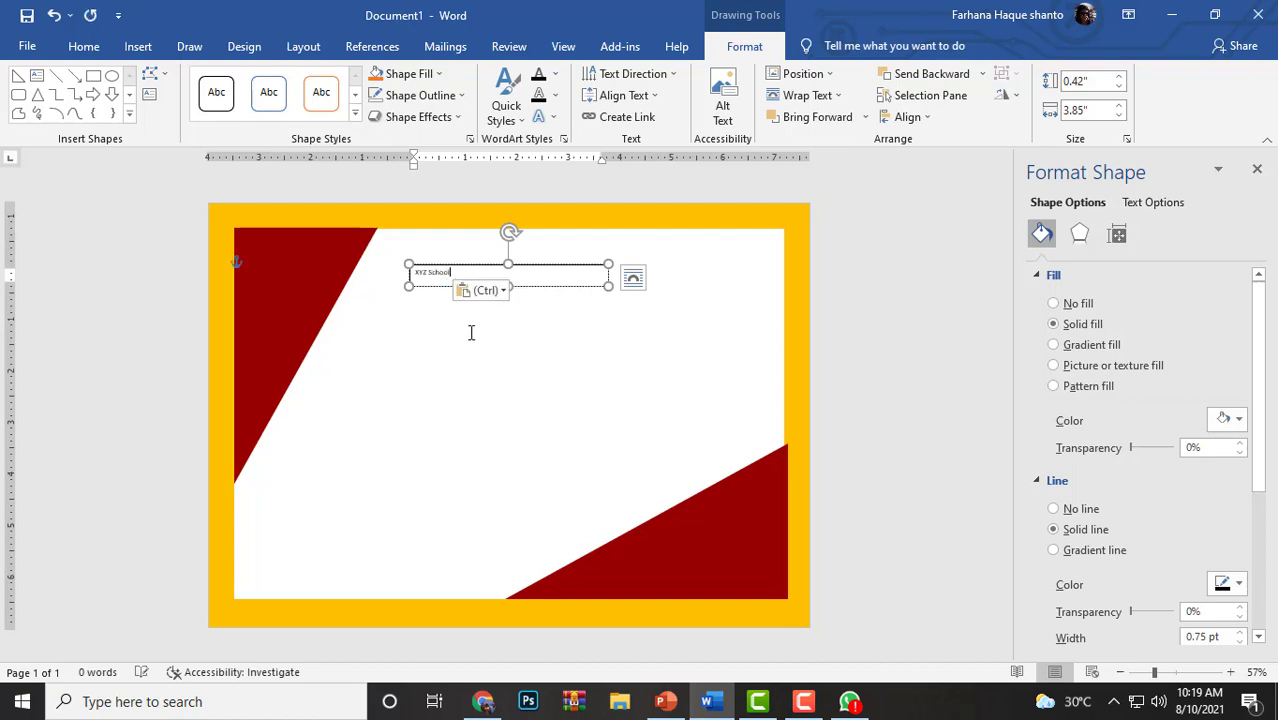
key(Escape)
key(Tab)
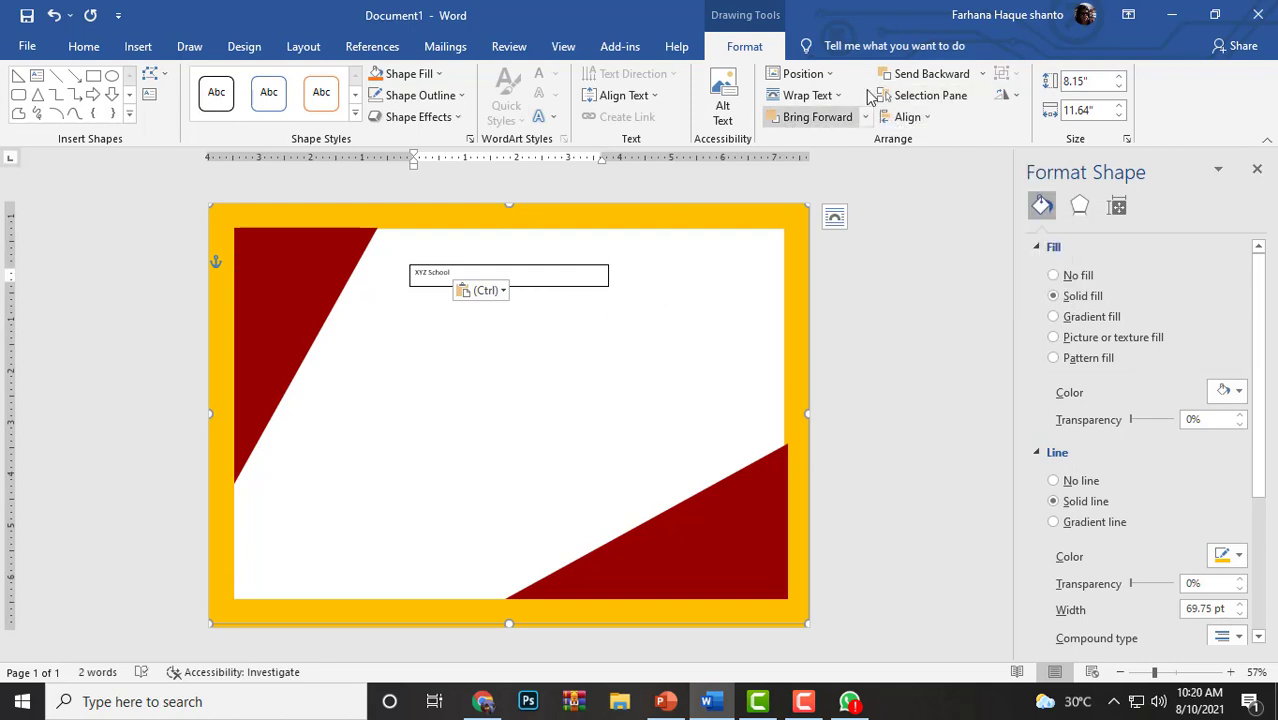
Step: Add a second Simple Text Box below the title box and clear its placeholder text
click(141, 48)
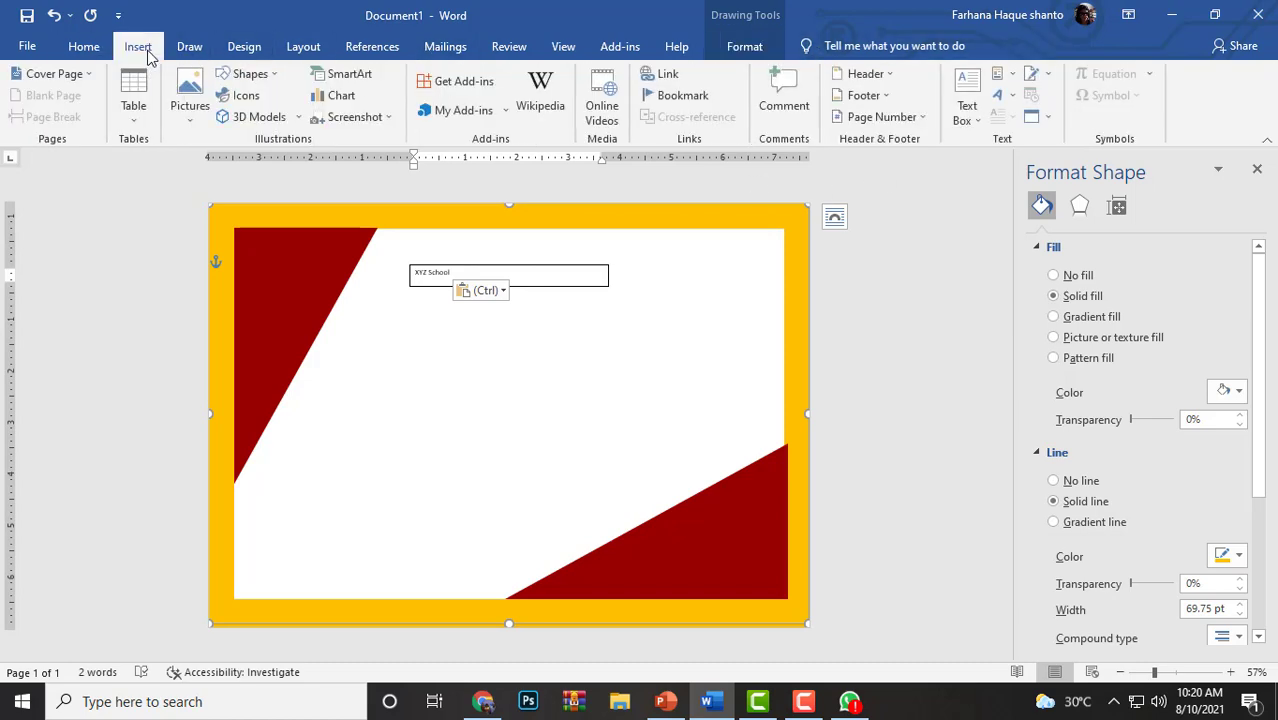
click(968, 117)
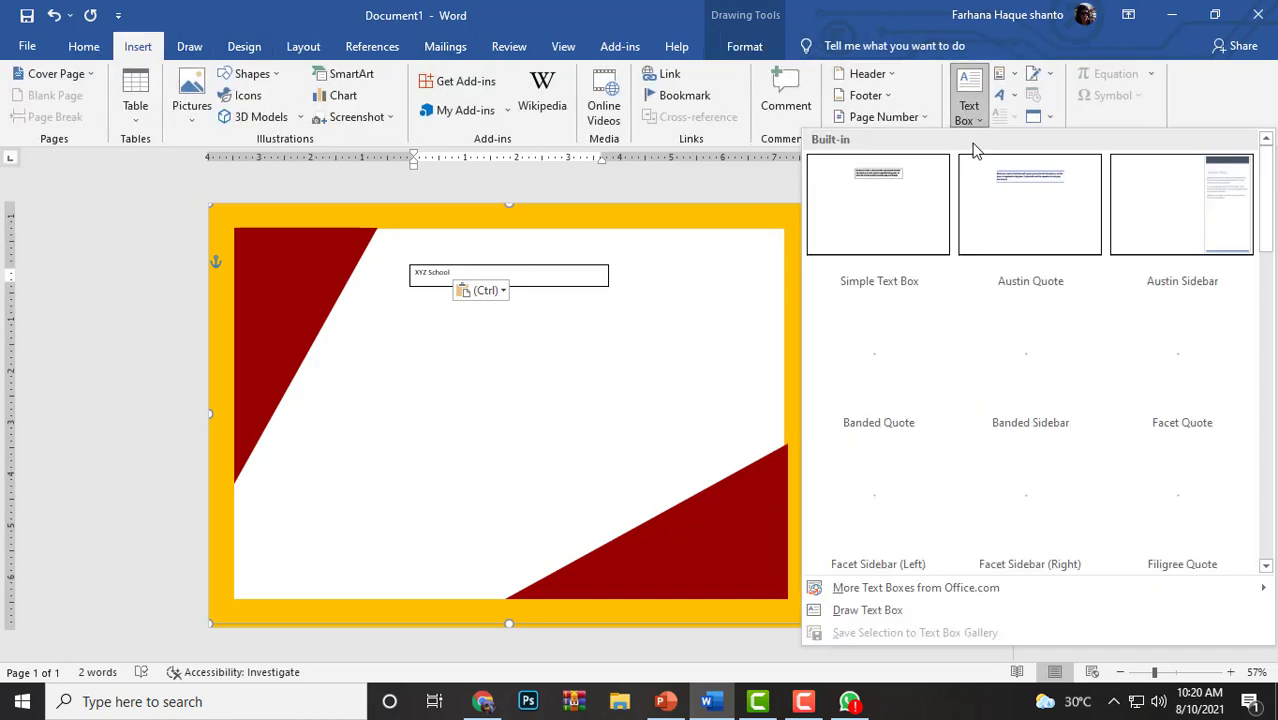
click(879, 225)
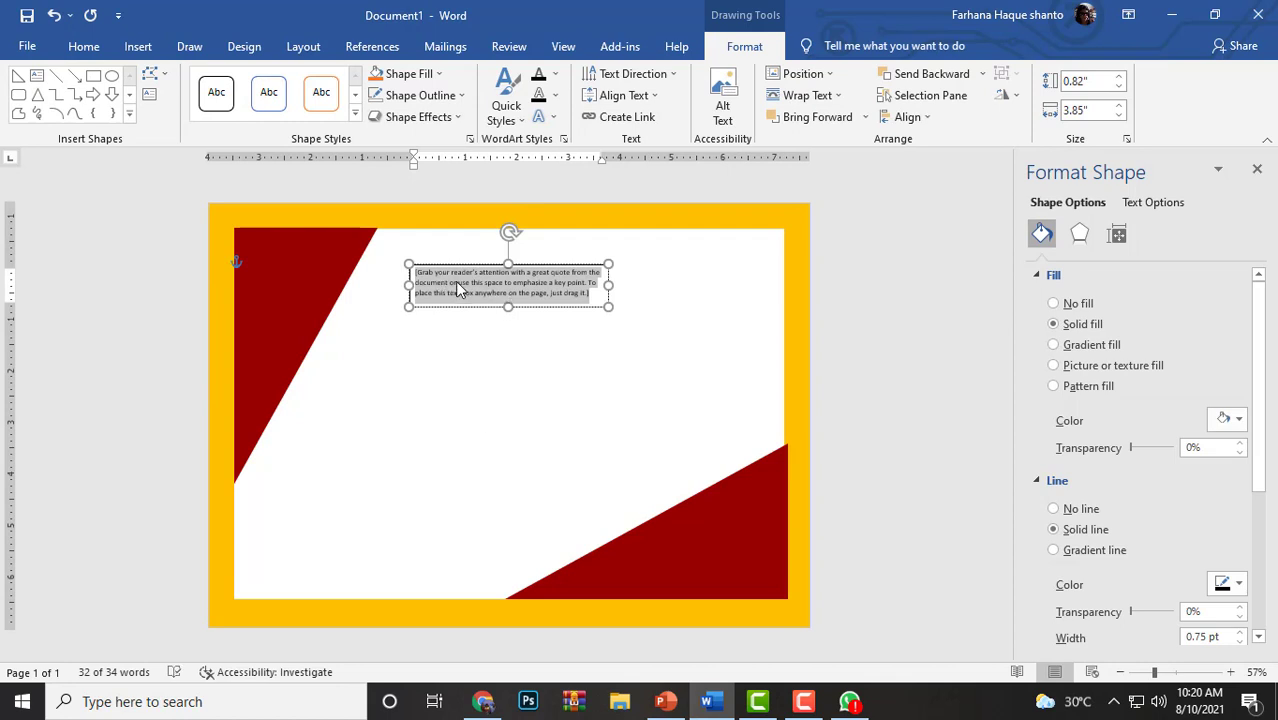
drag(468, 307, 468, 378)
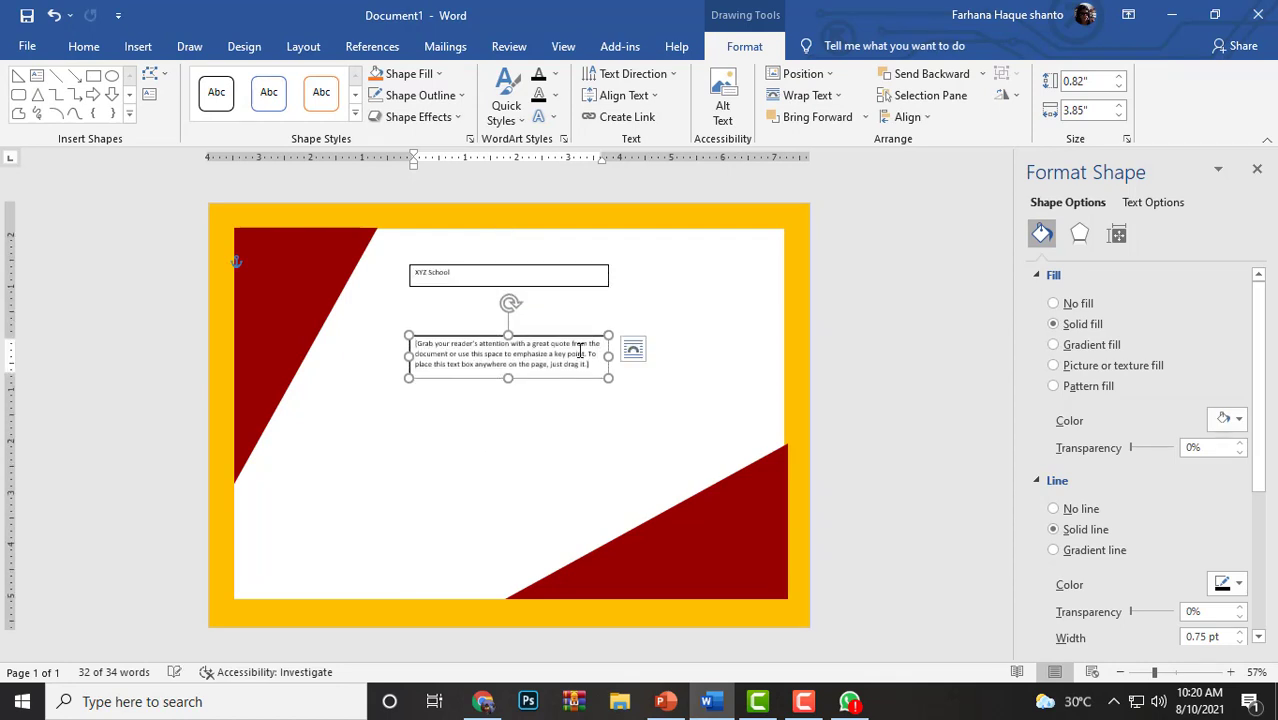
key(Delete)
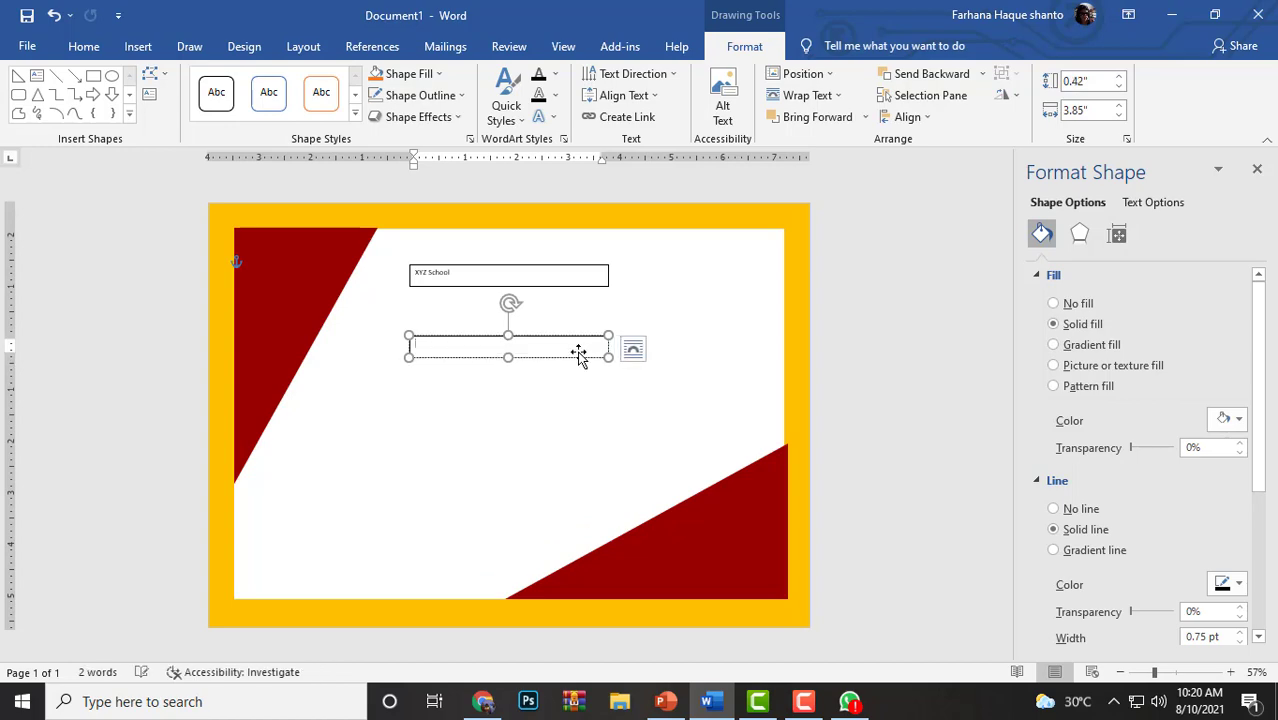
Step: Paste the slide's 'Certificate achievement' line into the second Word text box, then restore PowerPoint
click(665, 701)
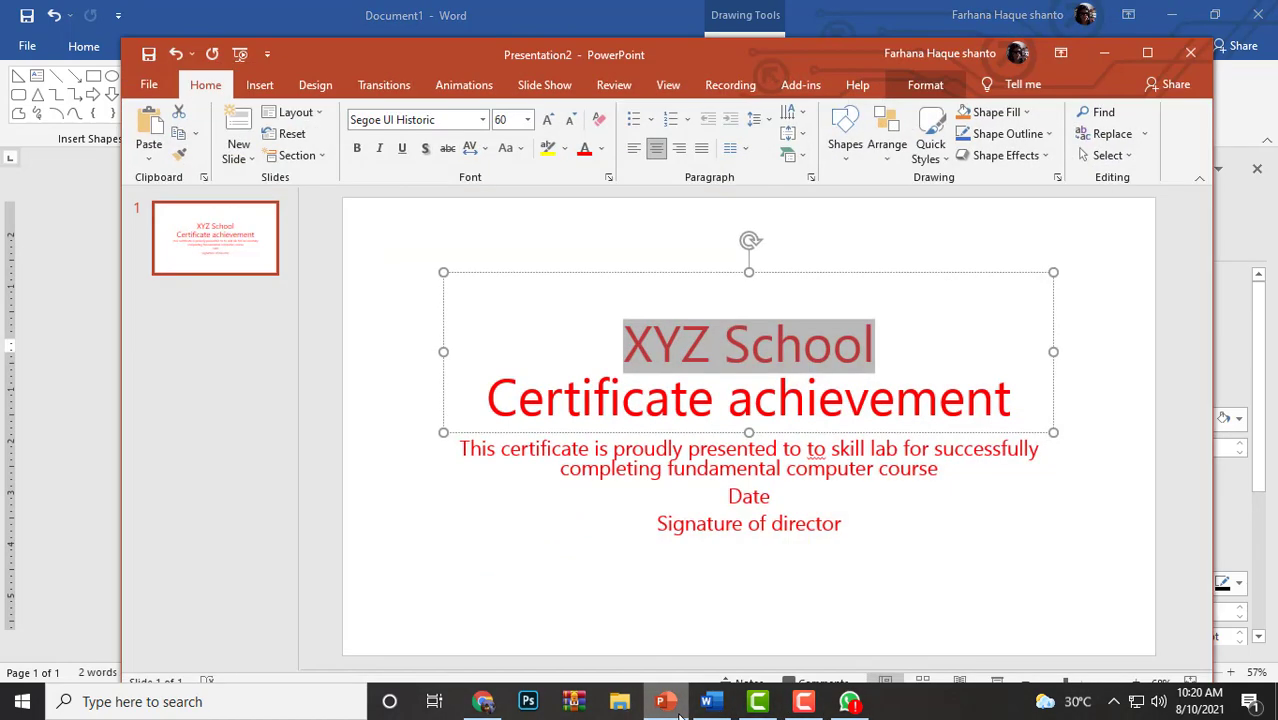
drag(1015, 398, 561, 400)
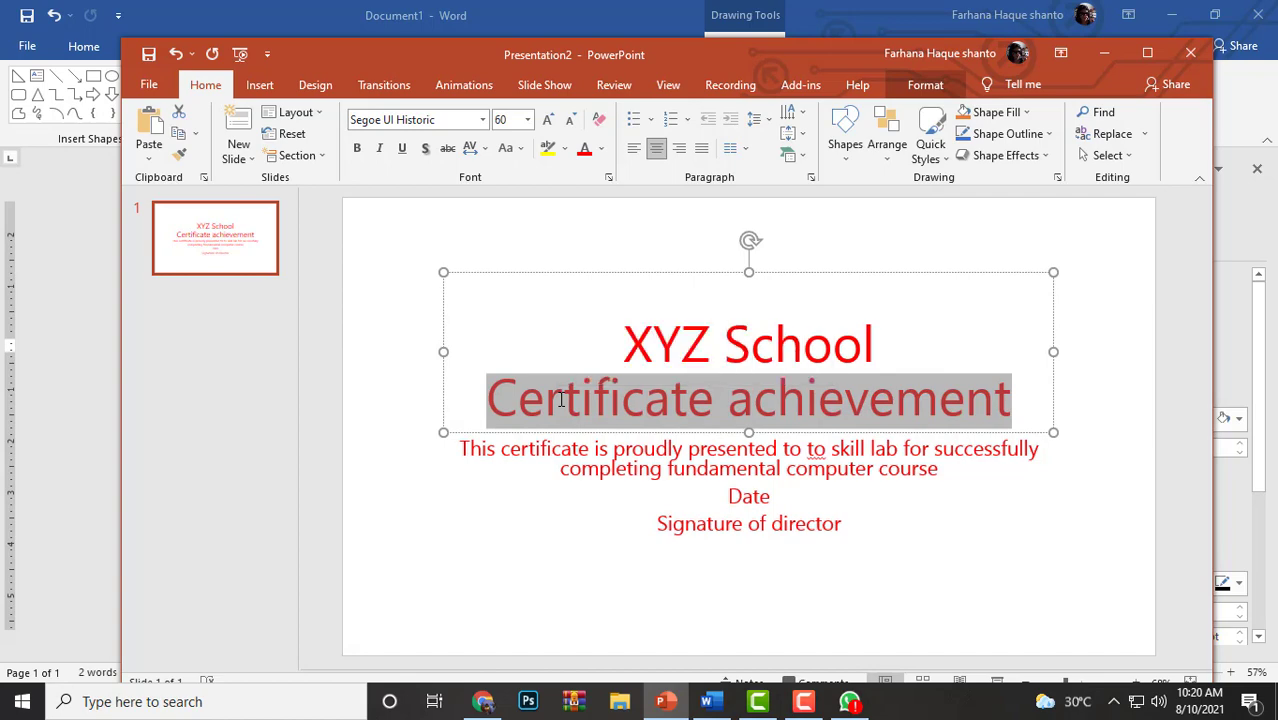
click(1102, 54)
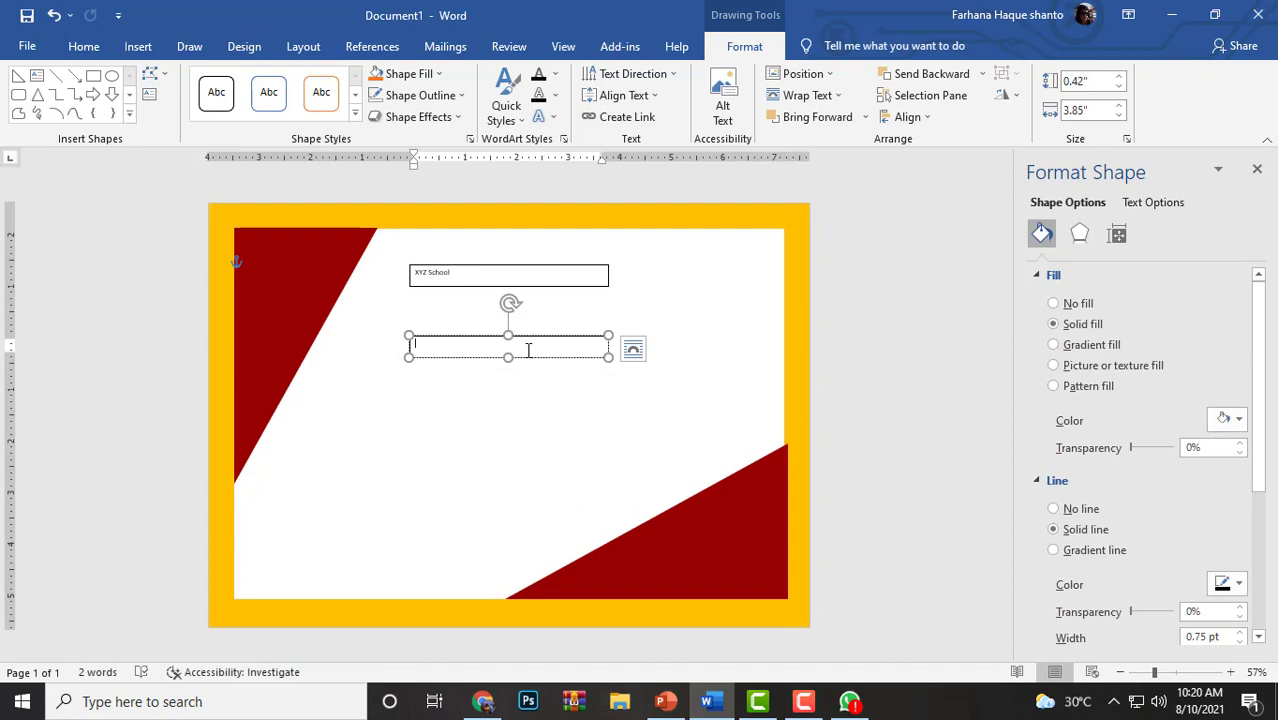
text(Certificate achievement)
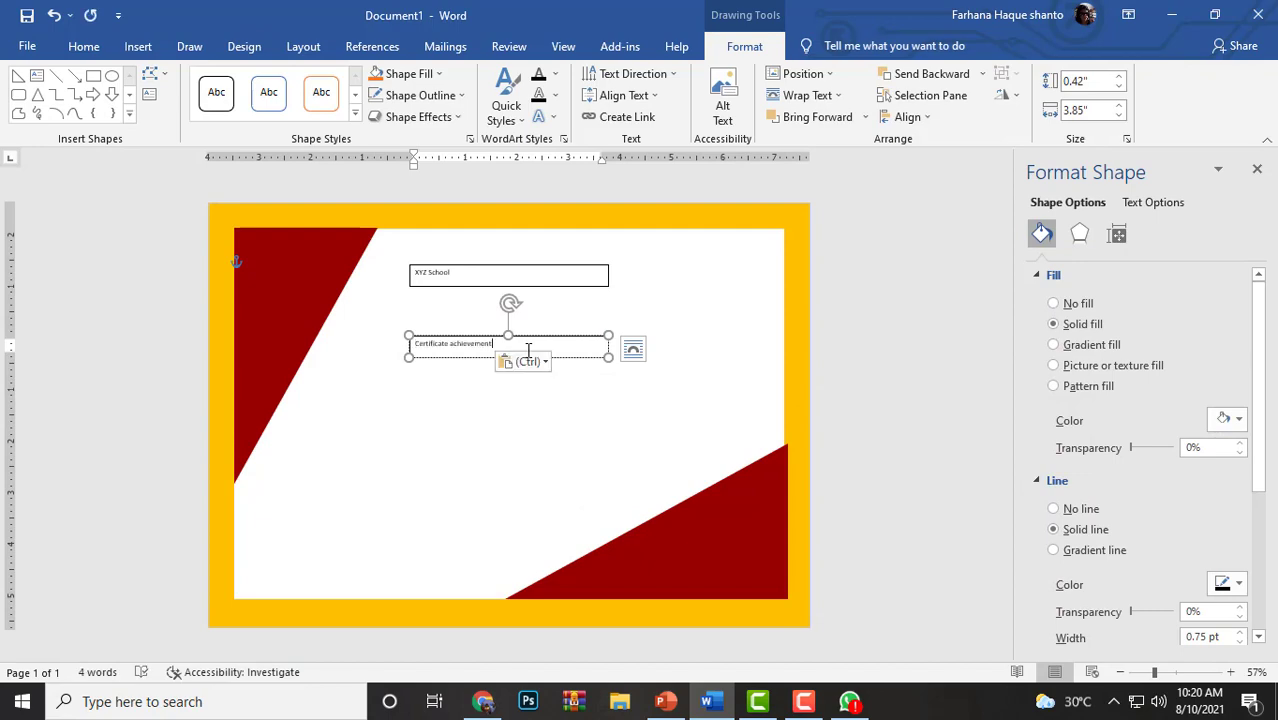
click(665, 701)
Step: Select the slide's body text through 'Signature of director', then minimize PowerPoint back to Word
click(952, 477)
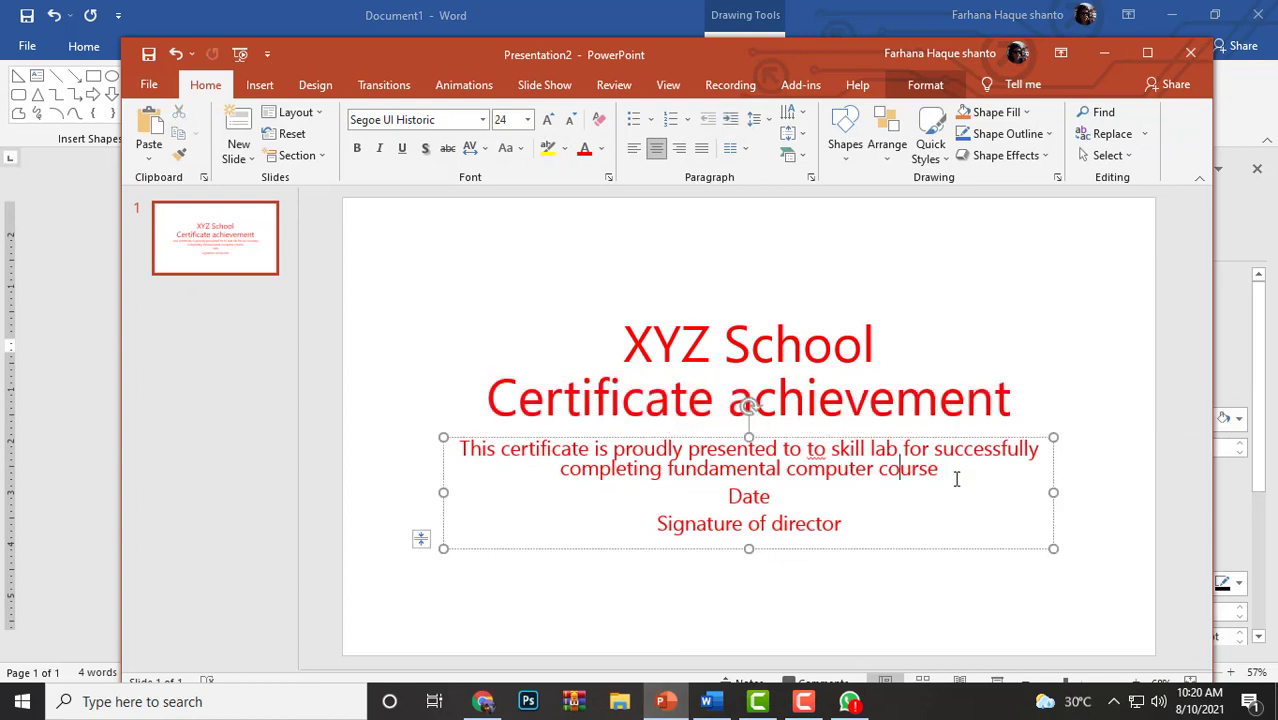
key(shift+Home)
drag(841, 524, 483, 455)
key(ctrl+c)
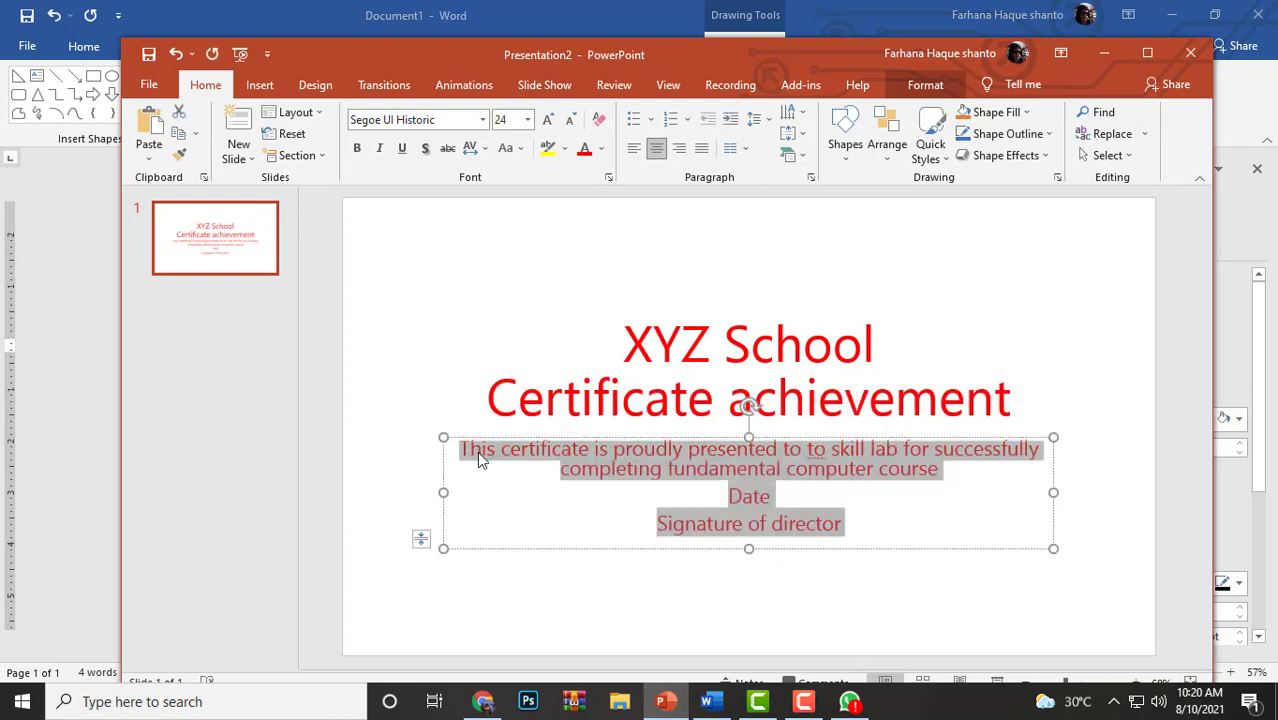
click(1102, 50)
click(596, 400)
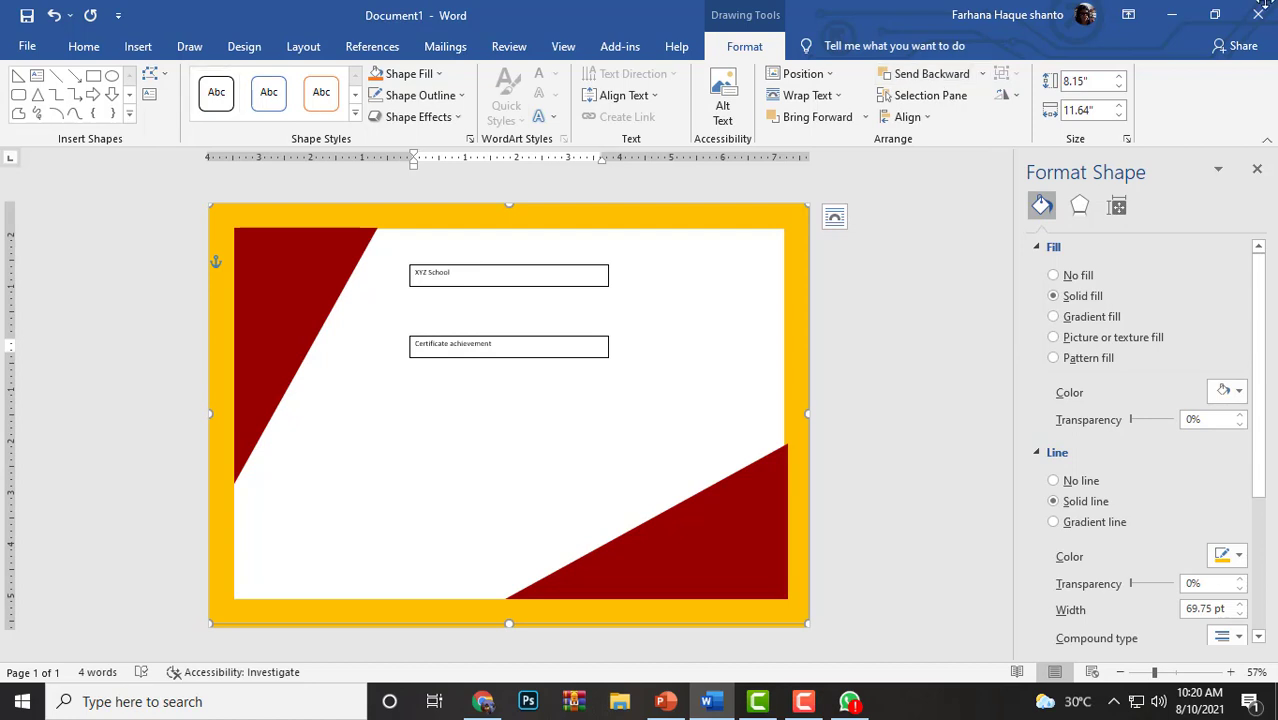
Step: Draw a third text box below Certificate achievement and paste in the course sentence, Date and Signature lines
click(149, 94)
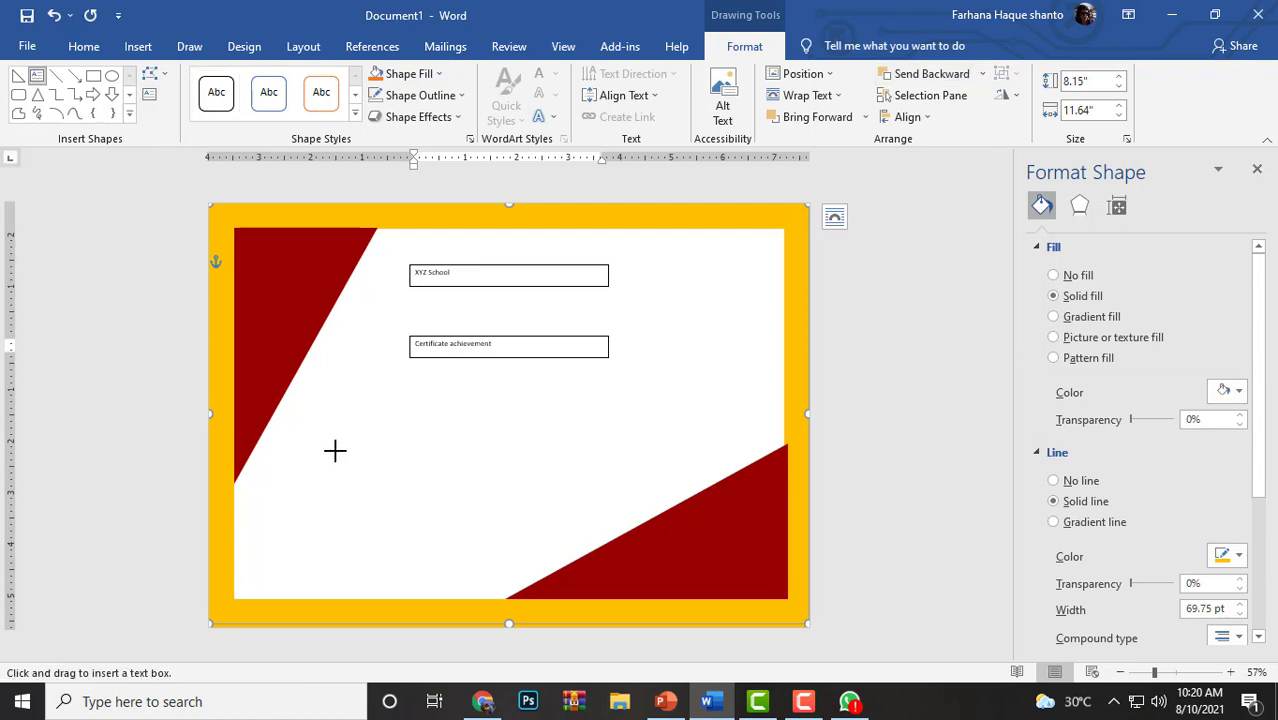
drag(390, 425, 405, 476)
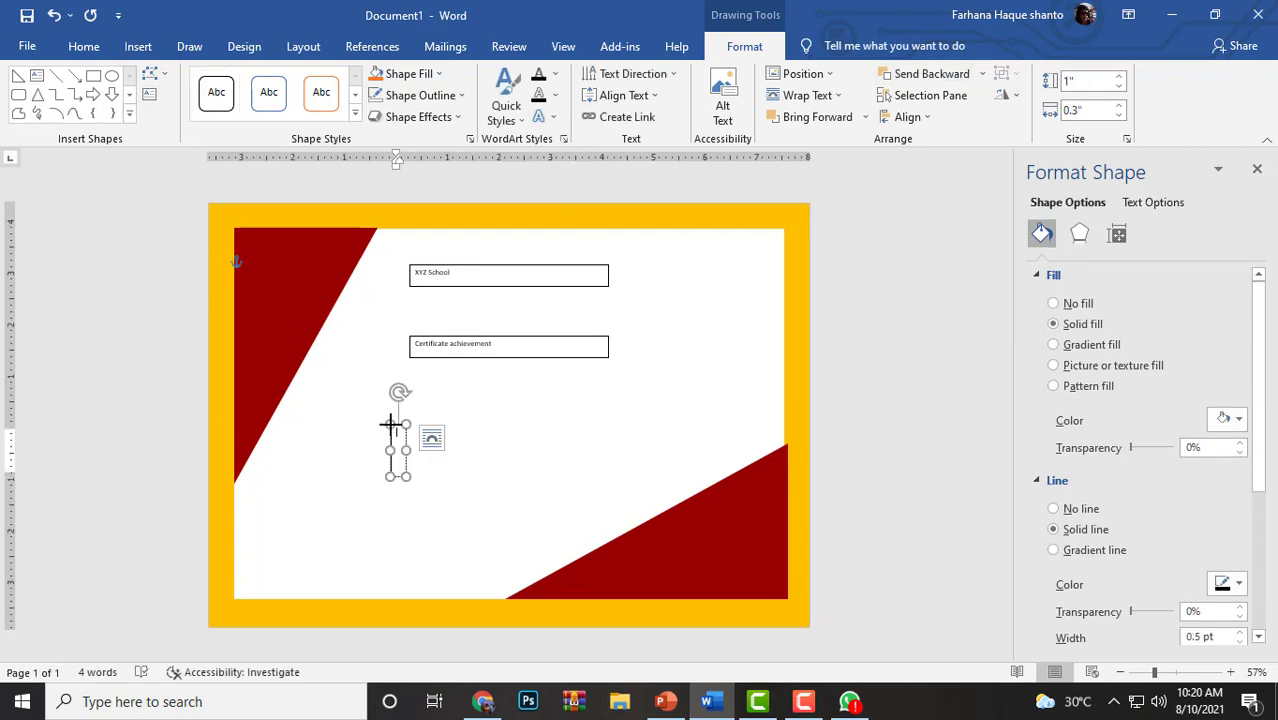
key(ctrl+v)
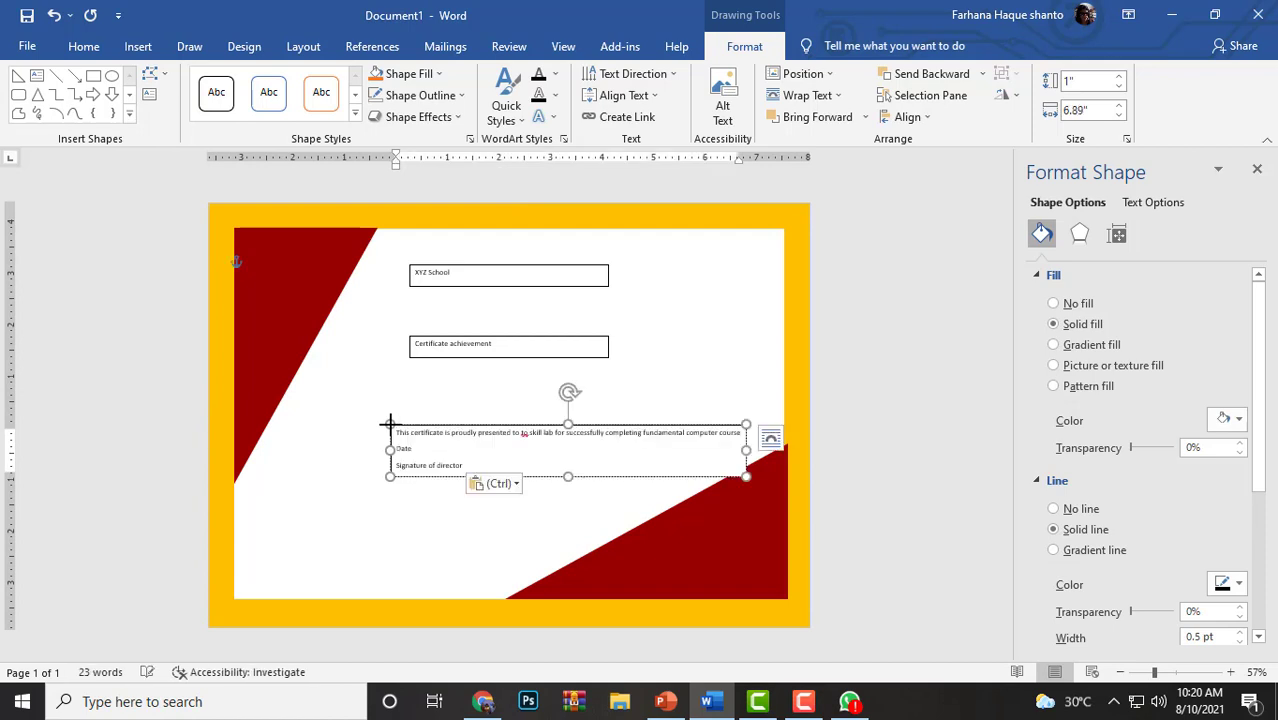
click(483, 469)
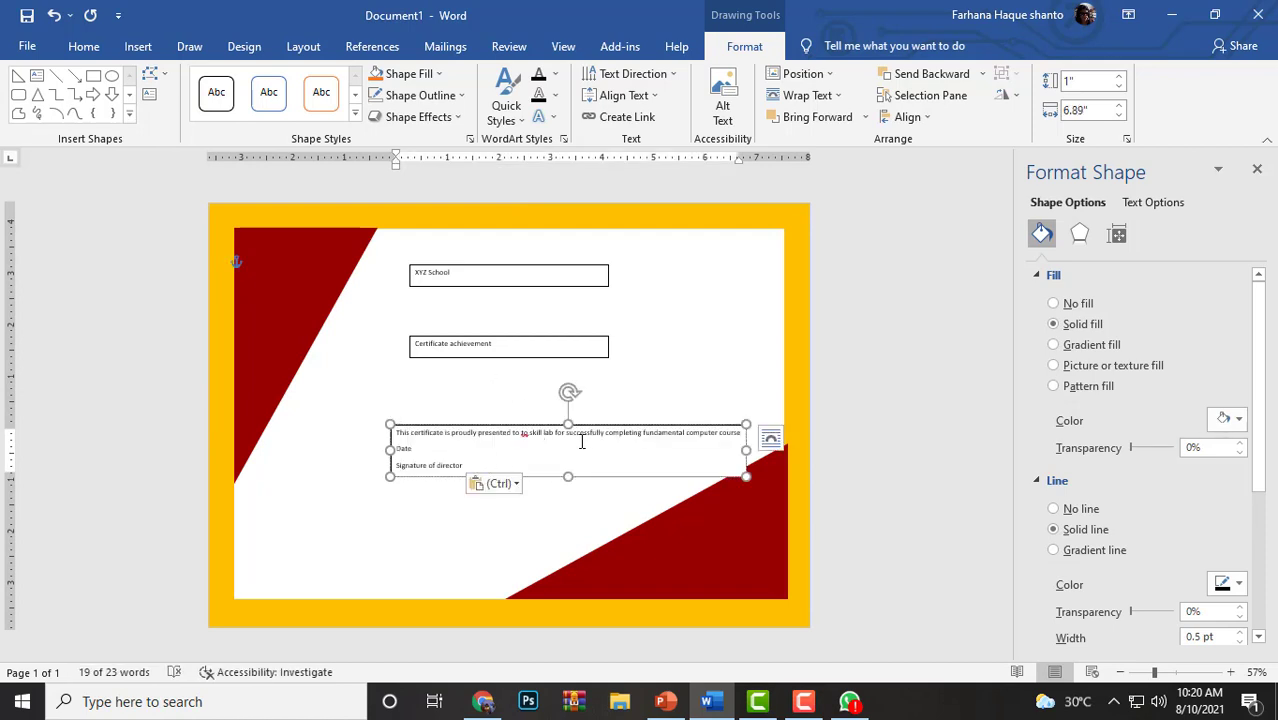
click(512, 276)
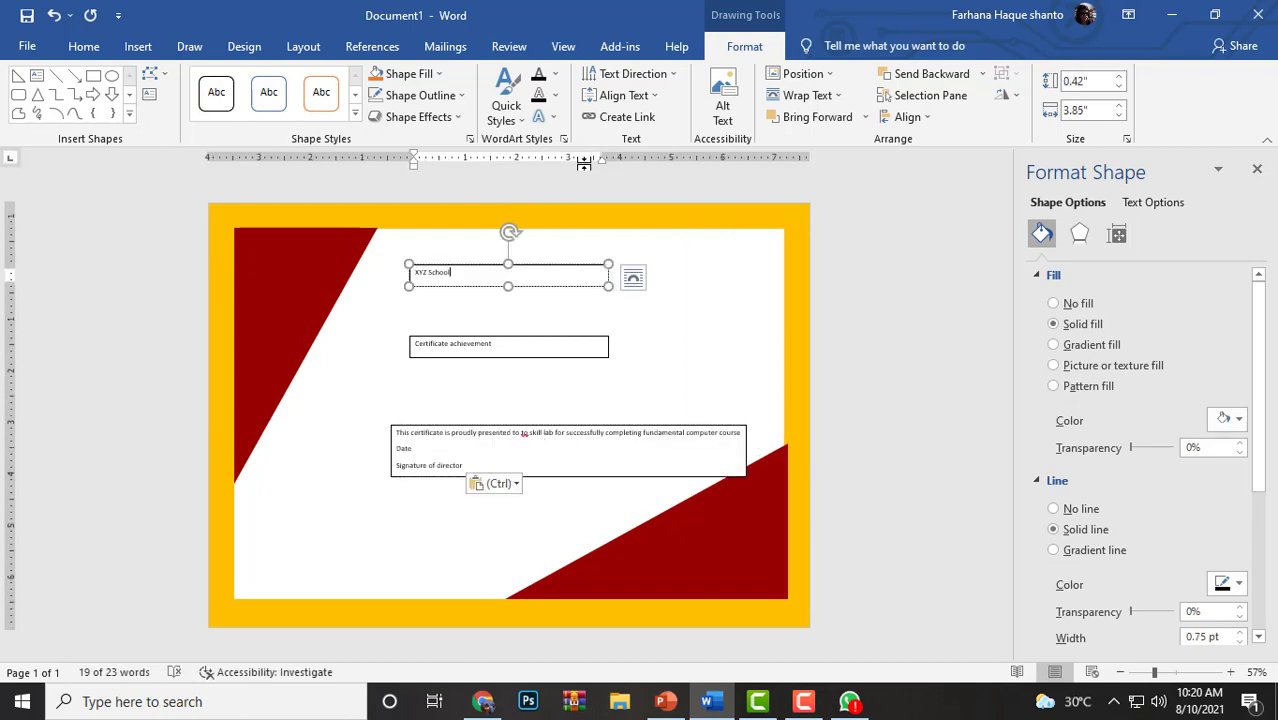
Step: Give the XYZ School box the transparent no-fill, no-outline shape style and select its title text
click(355, 116)
click(226, 472)
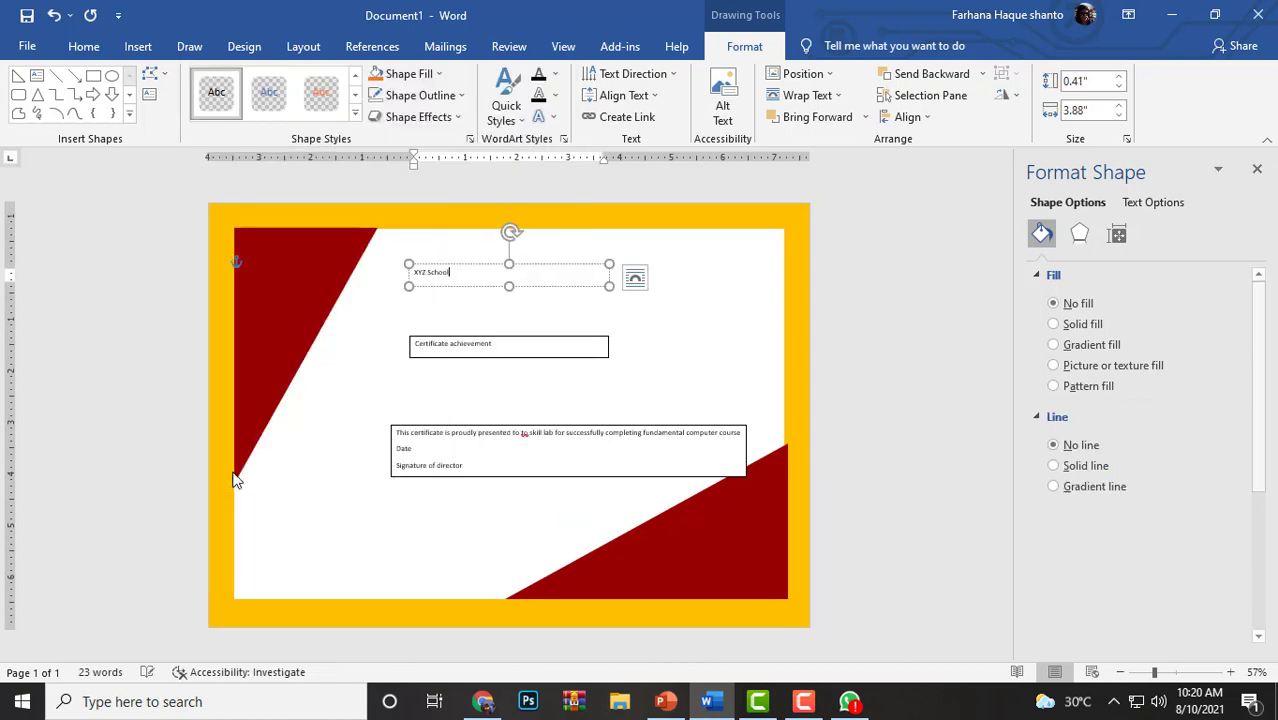
triple_click(439, 271)
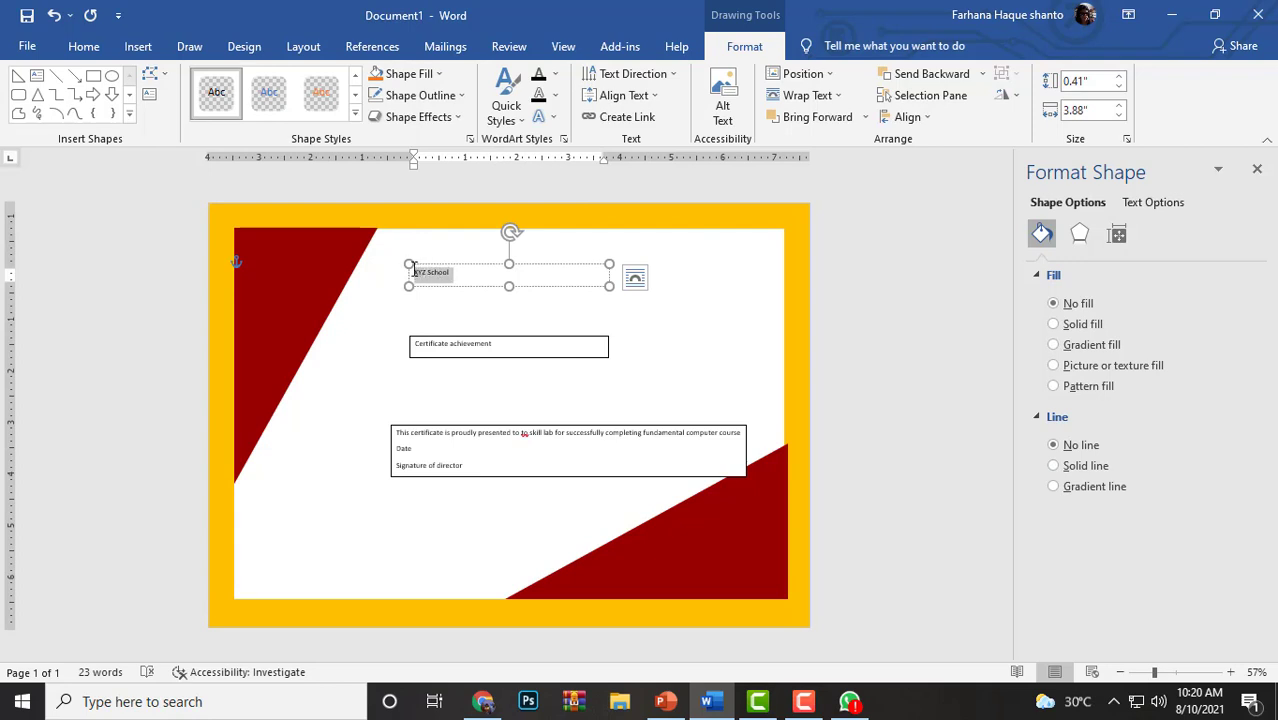
click(552, 118)
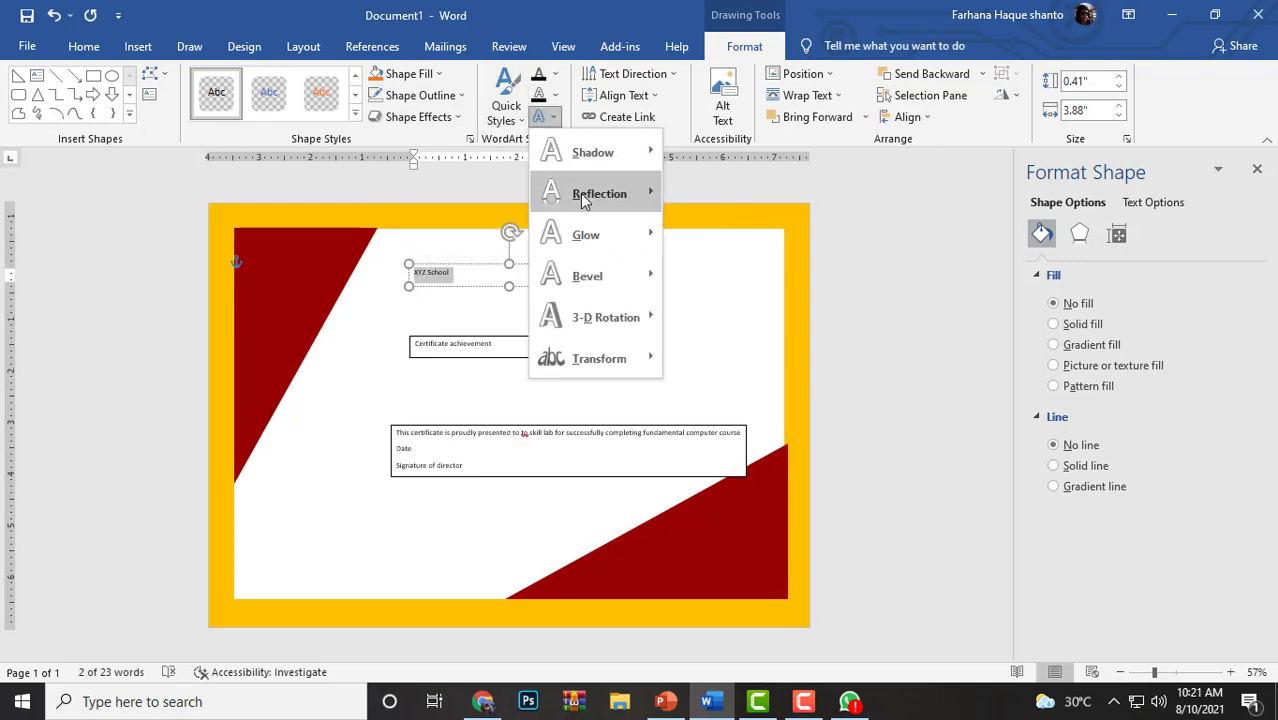
mouse_move(586, 200)
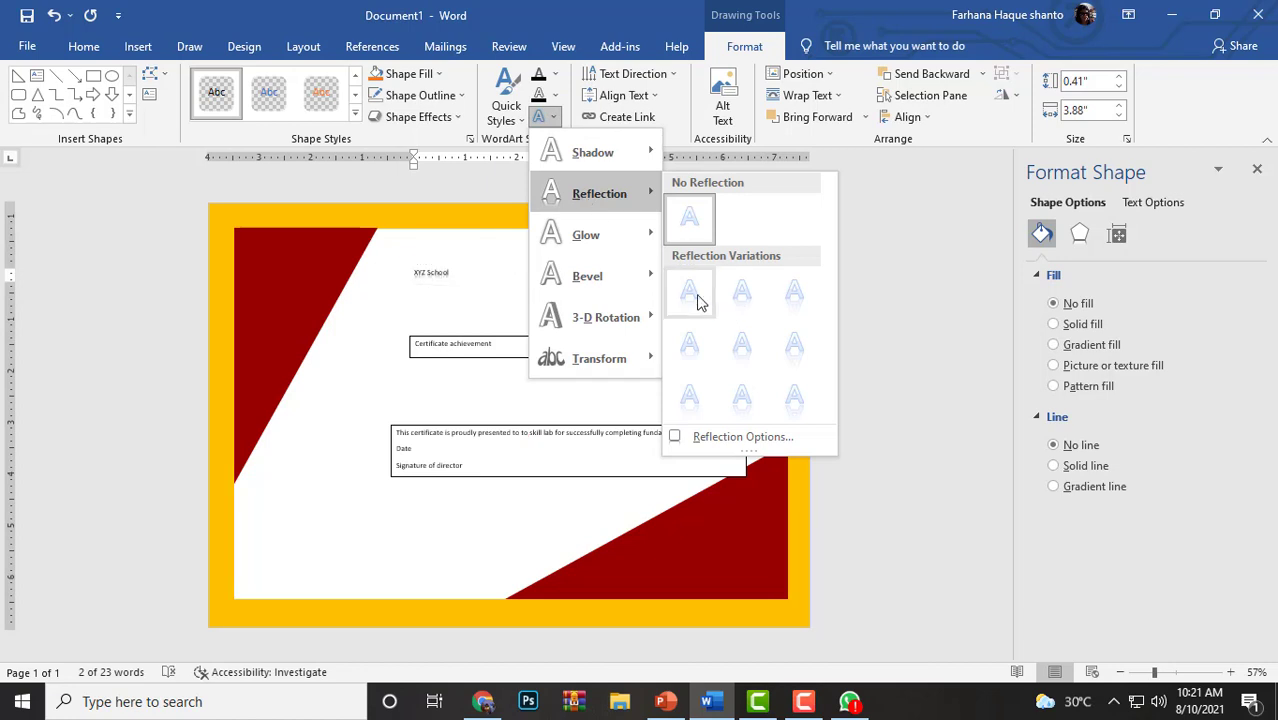
click(86, 48)
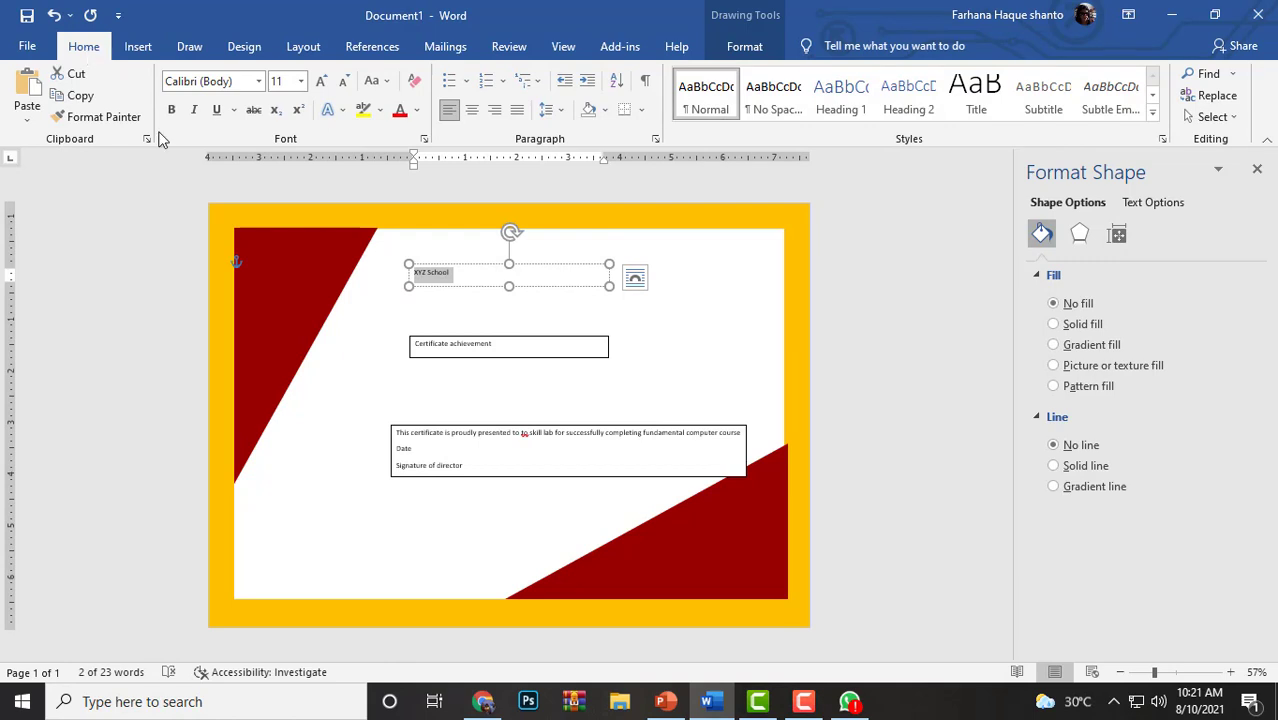
click(259, 82)
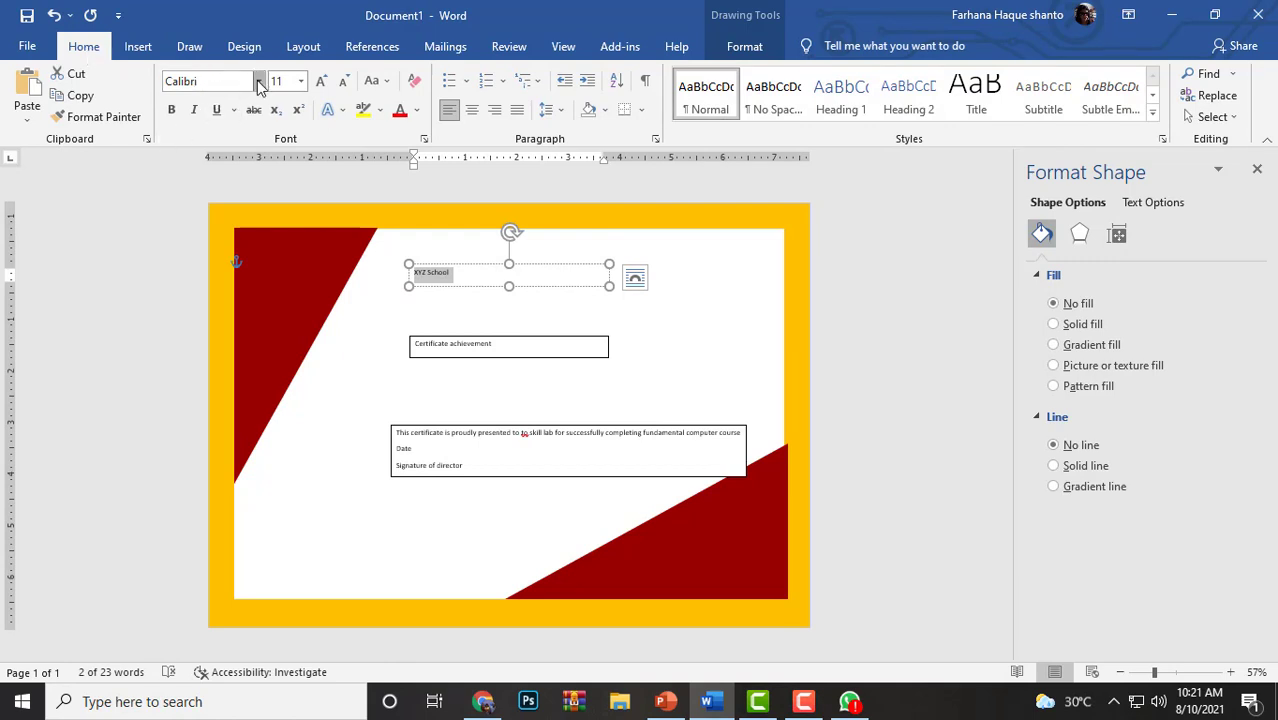
Step: Set the XYZ School title to Arial, 72 pt
click(259, 82)
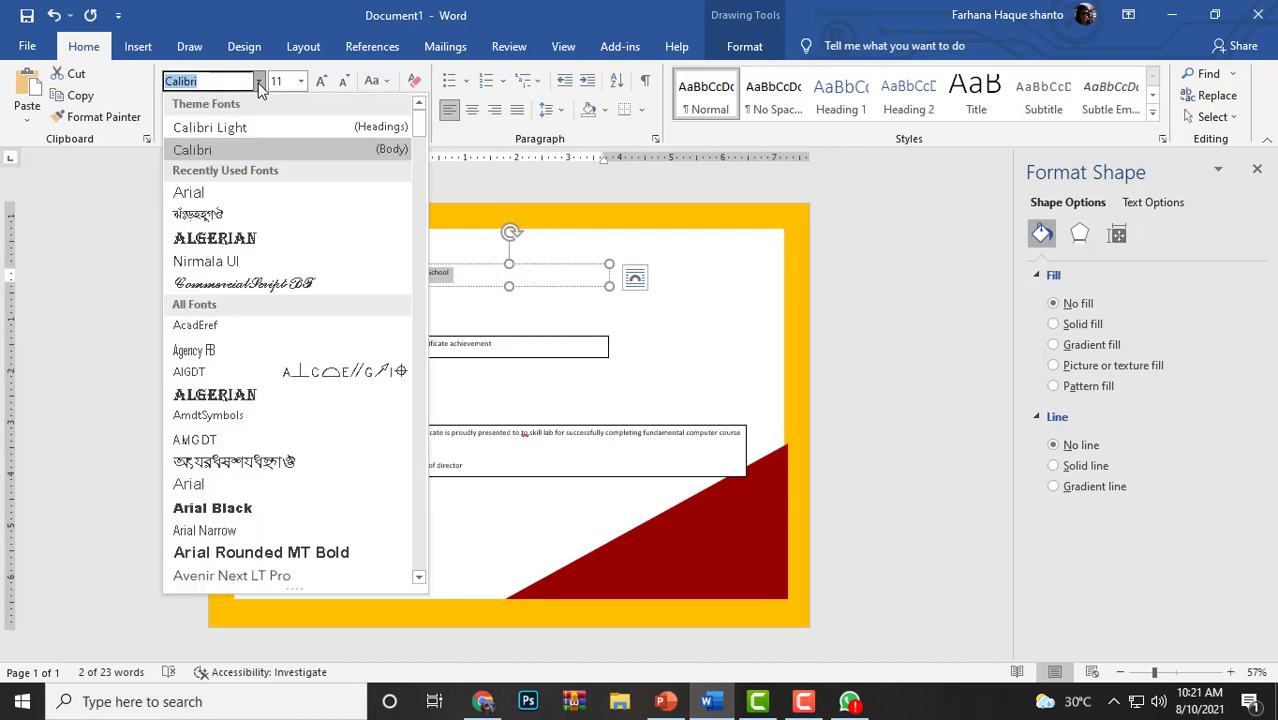
click(236, 195)
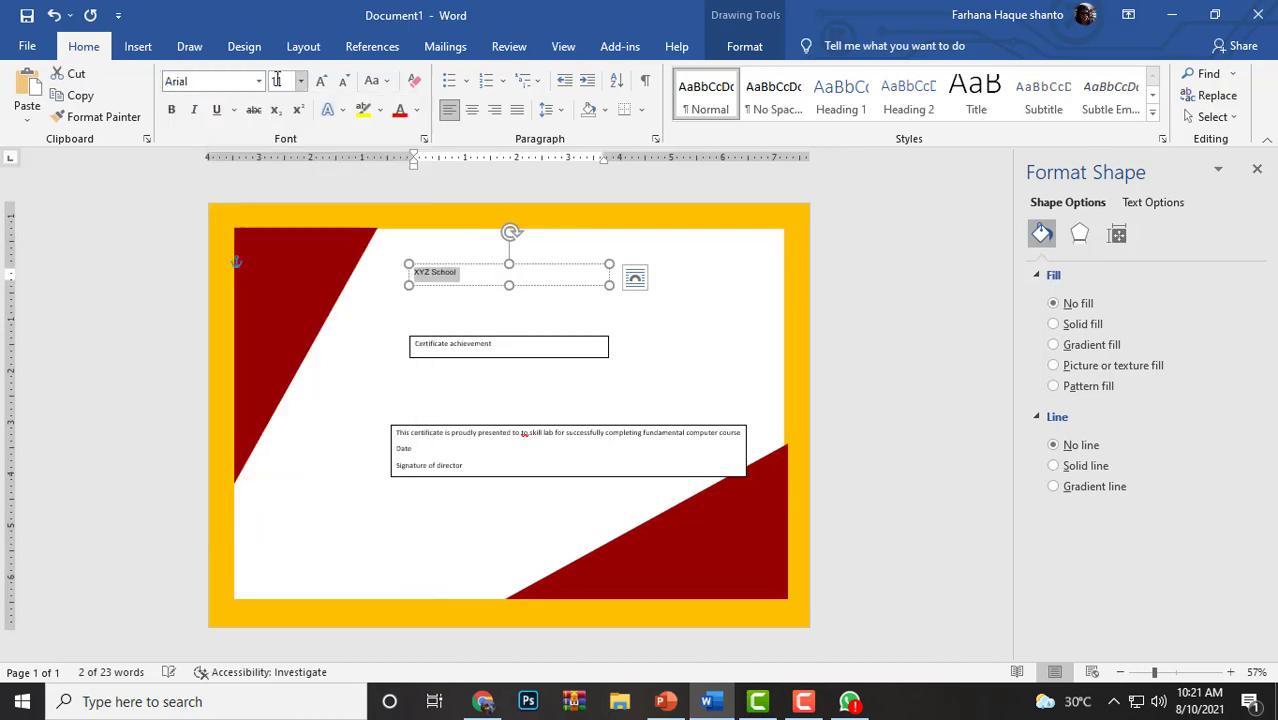
click(302, 83)
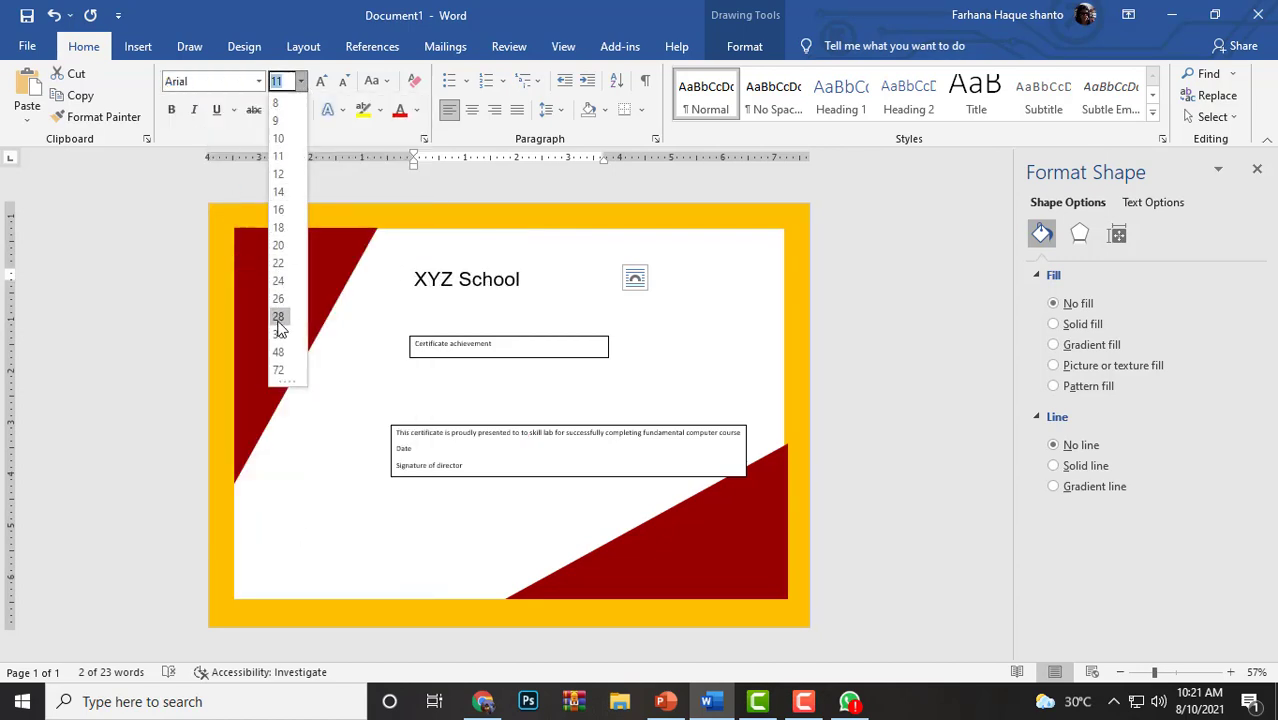
click(280, 370)
Step: Move the Certificate achievement box lower and widen the title box so XYZ School fits one line near the top
click(589, 348)
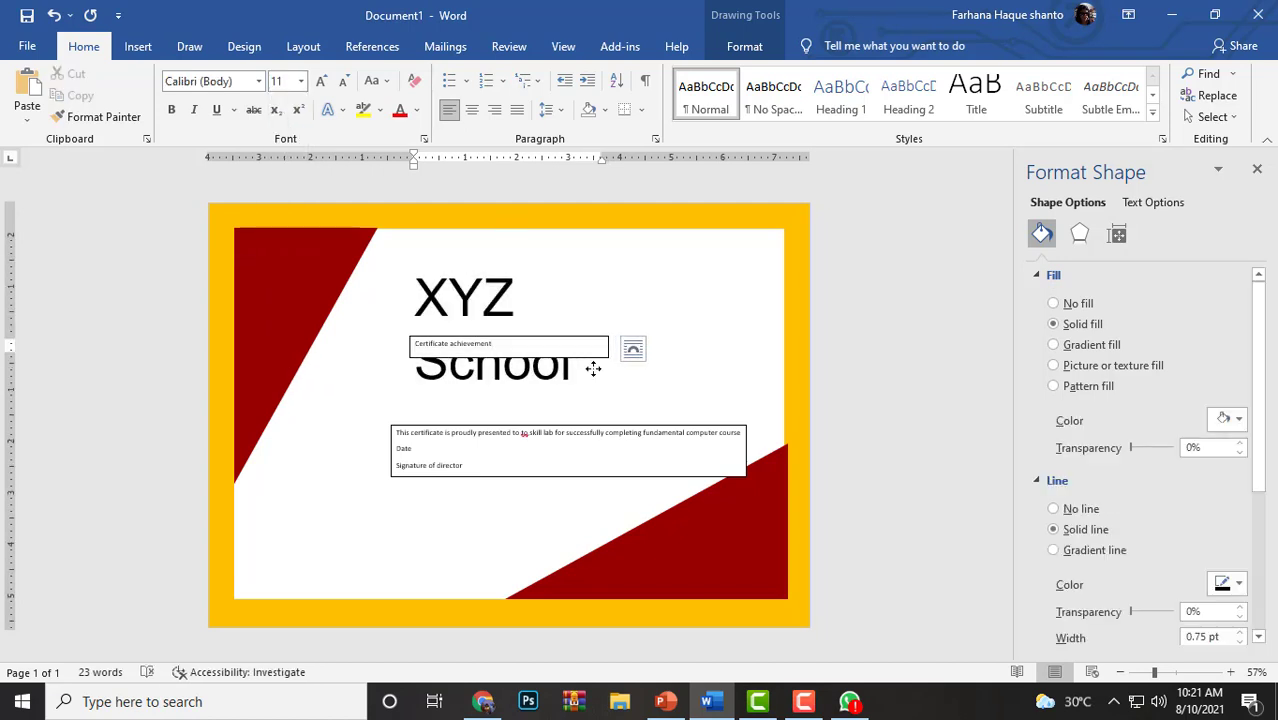
drag(593, 369, 562, 541)
click(531, 362)
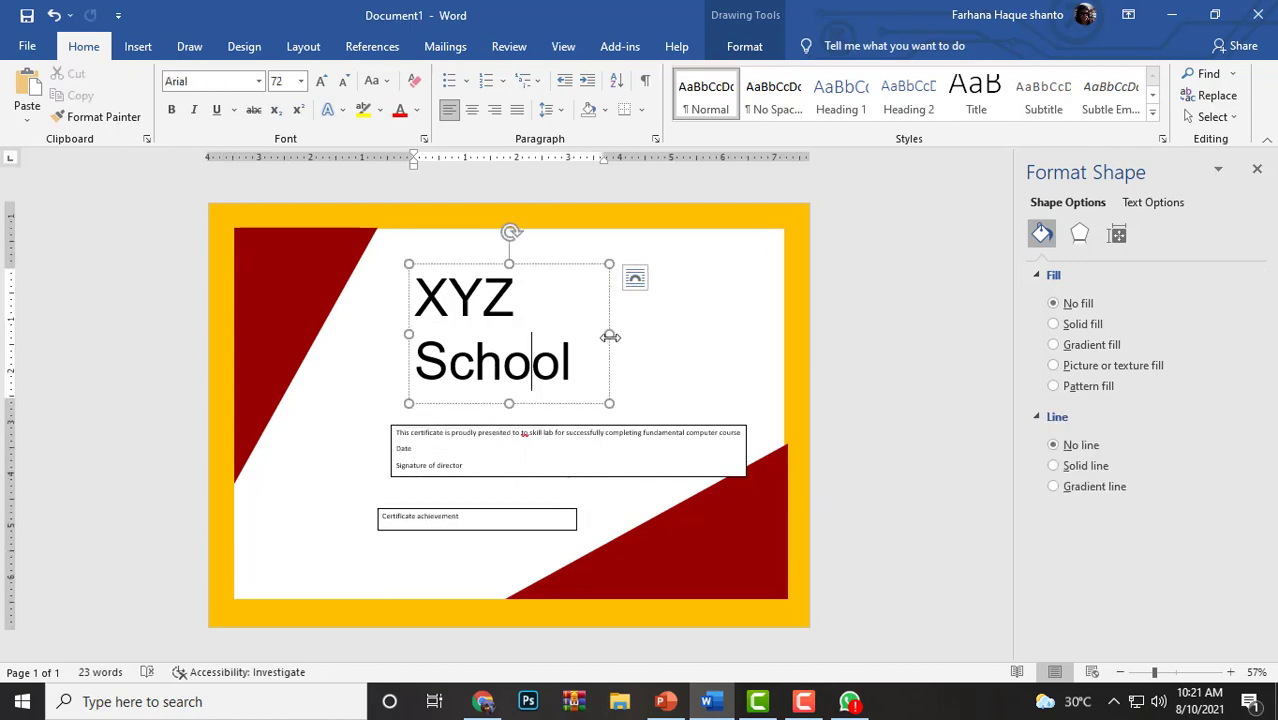
mouse_move(610, 337)
mouse_down()
mouse_move(690, 338)
mouse_move(689, 403)
mouse_up()
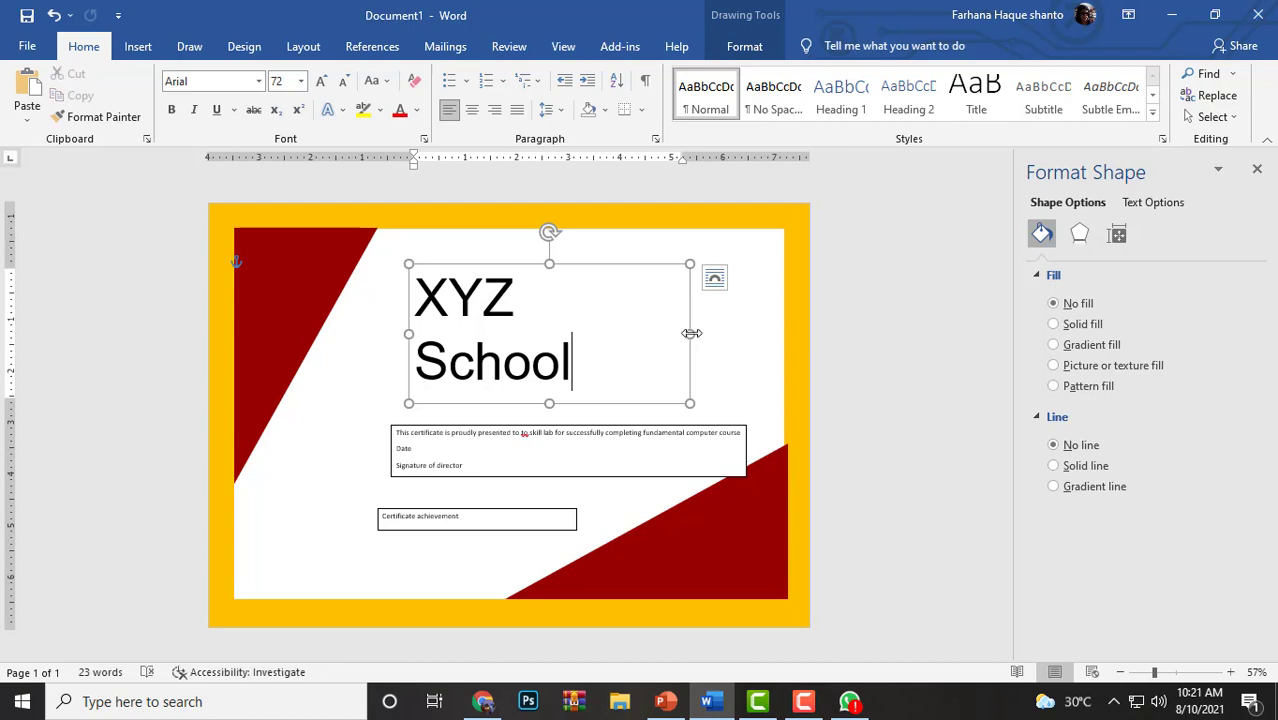
drag(690, 334, 721, 334)
drag(601, 339, 561, 327)
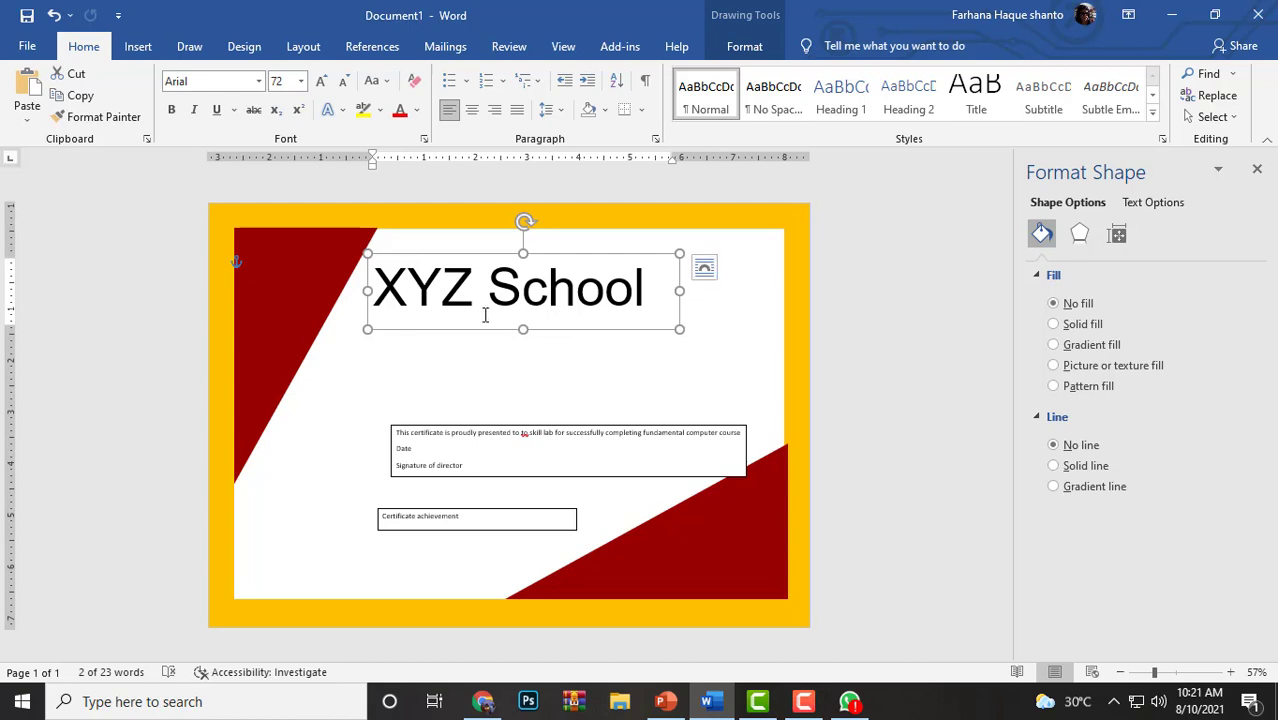
Step: Check the layout by selecting the body, Certificate achievement, title and background shapes in turn
click(503, 446)
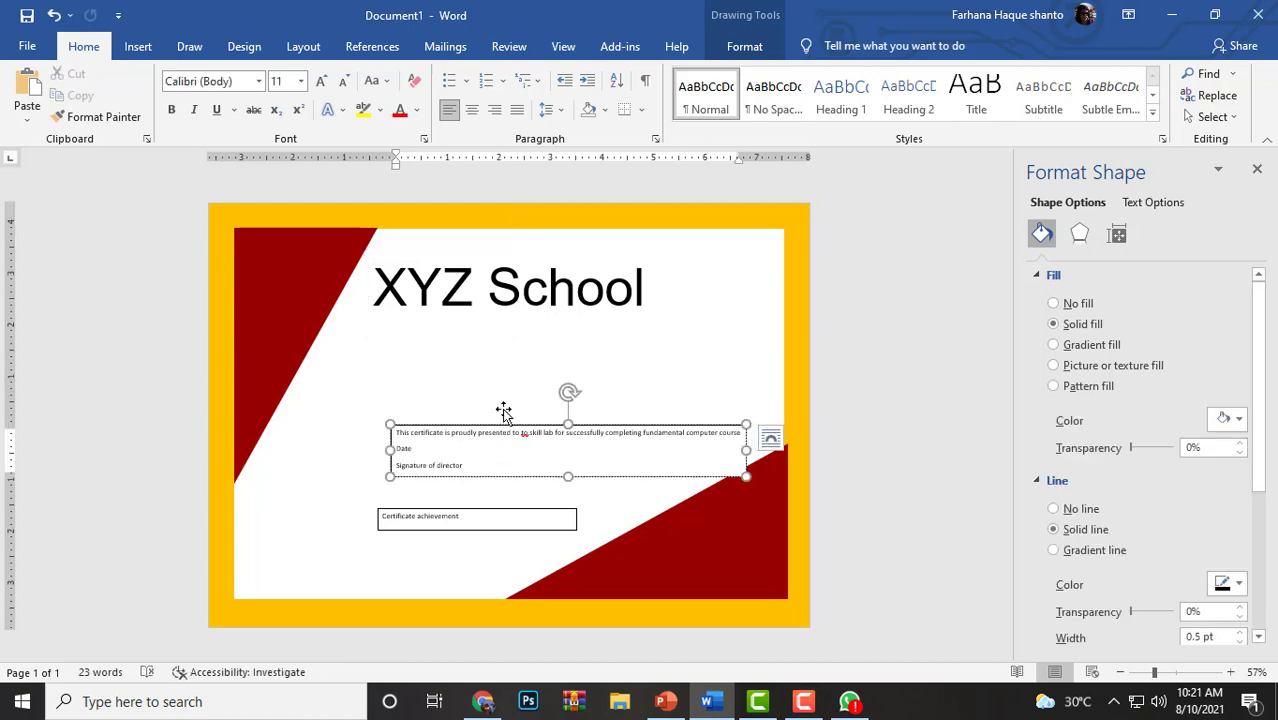
click(456, 517)
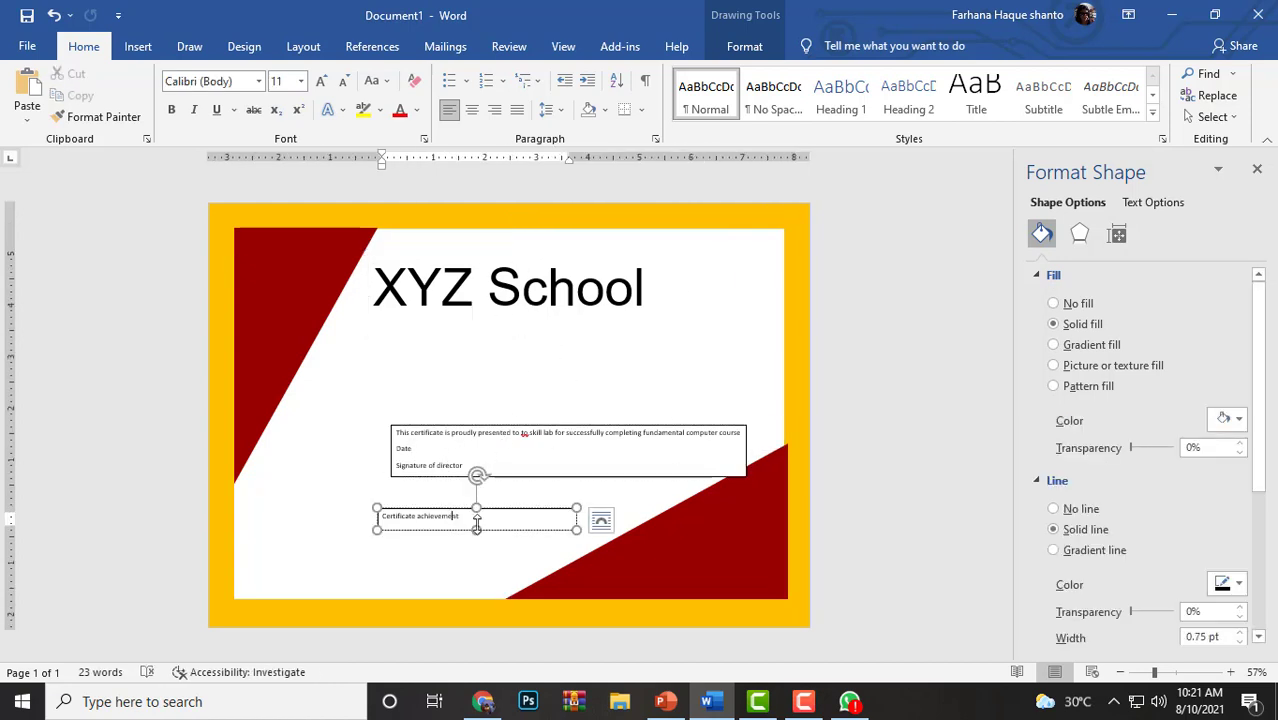
click(513, 308)
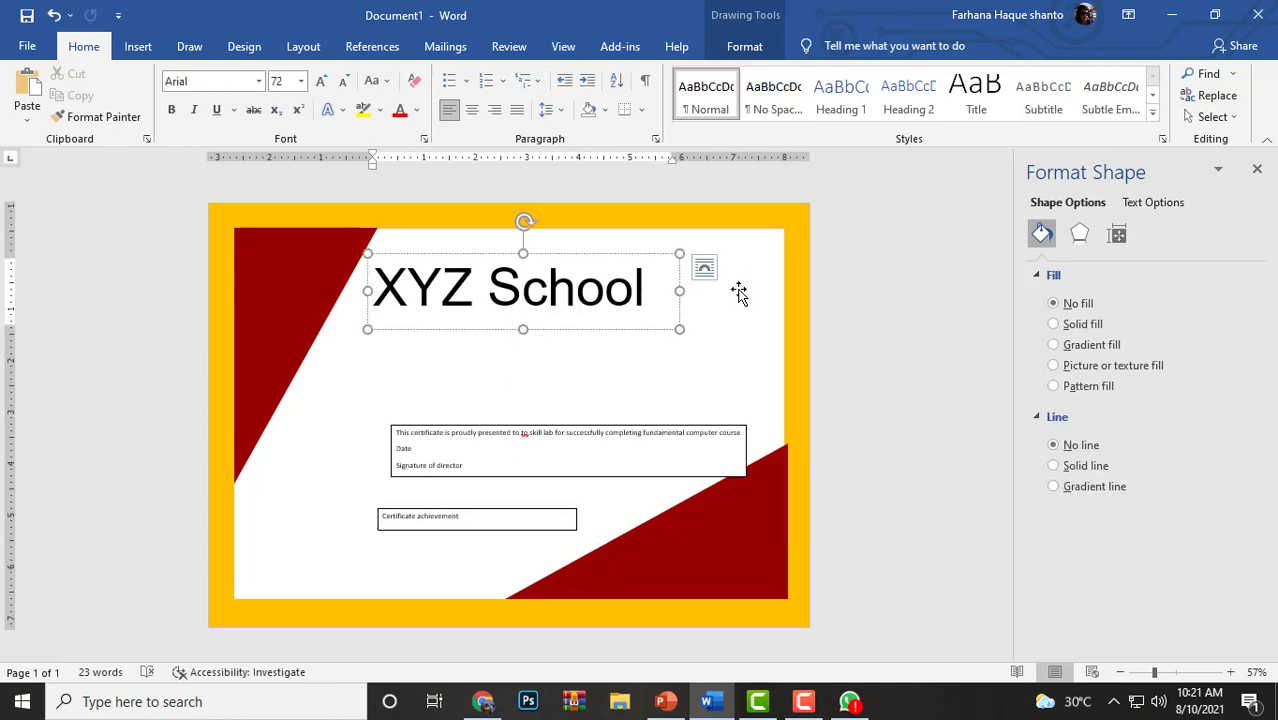
click(695, 268)
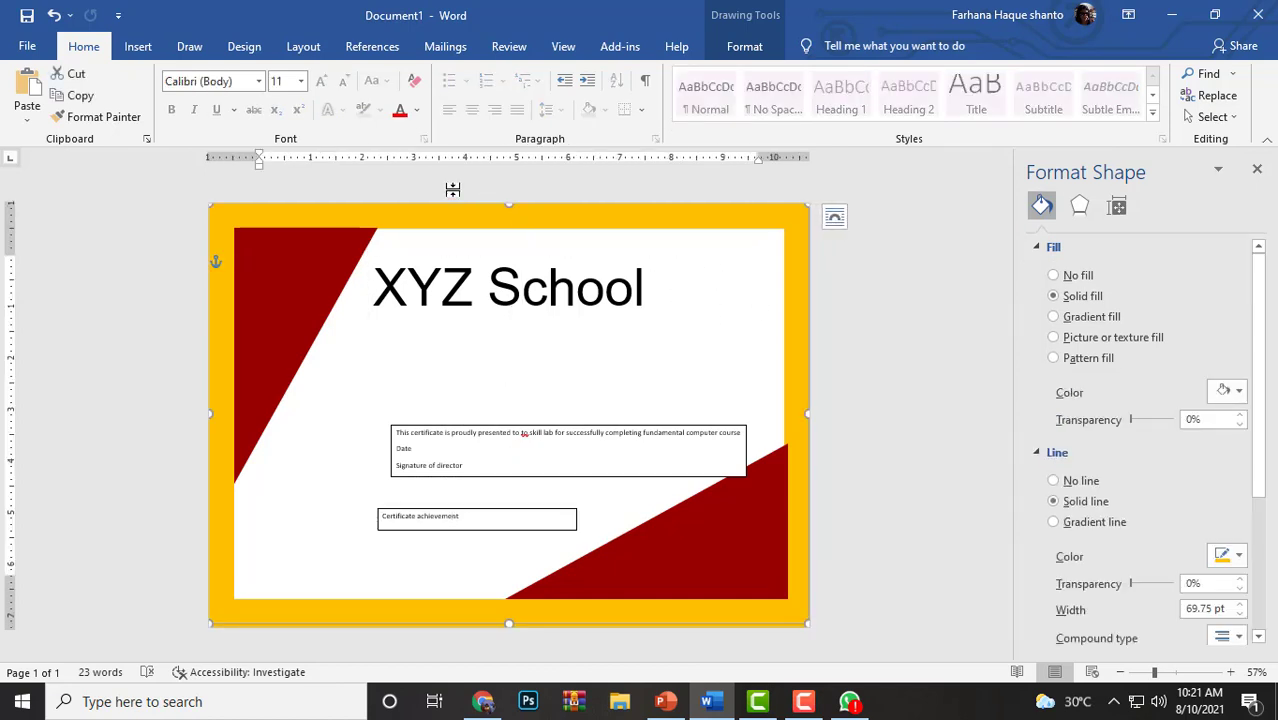
Step: Draw a flowchart summing-junction circle to the right of the XYZ School title
click(138, 46)
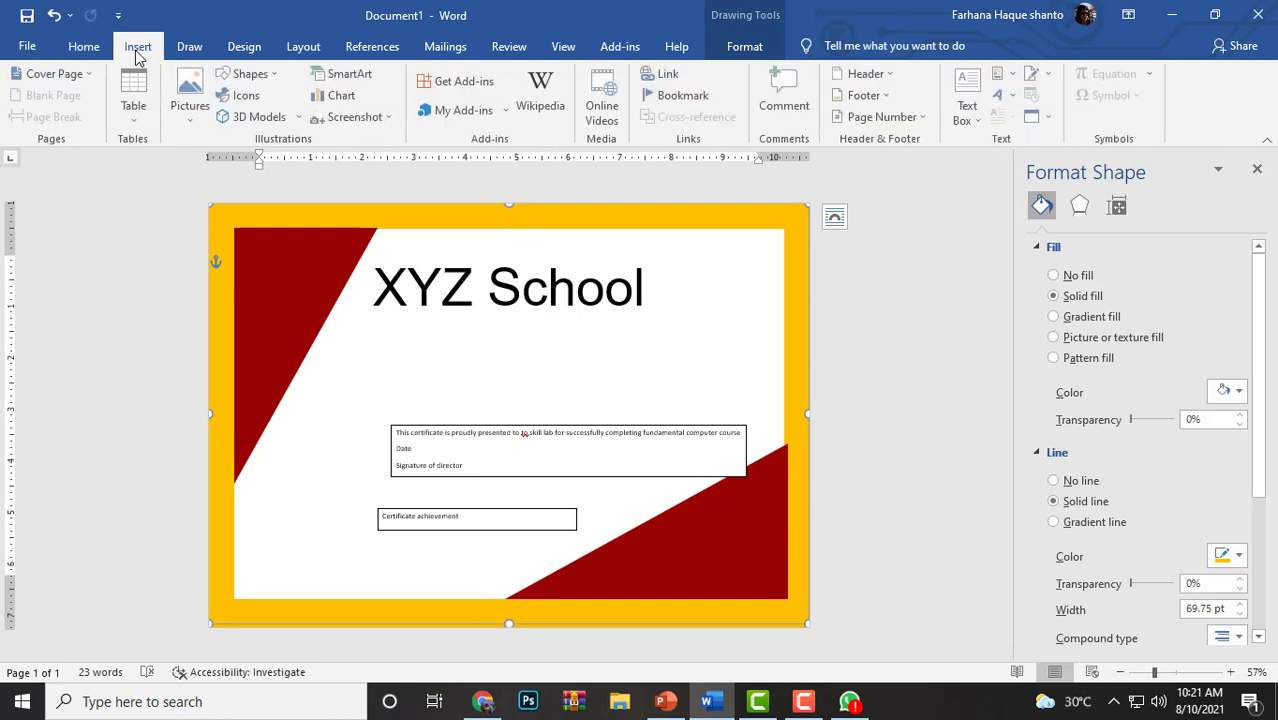
click(250, 76)
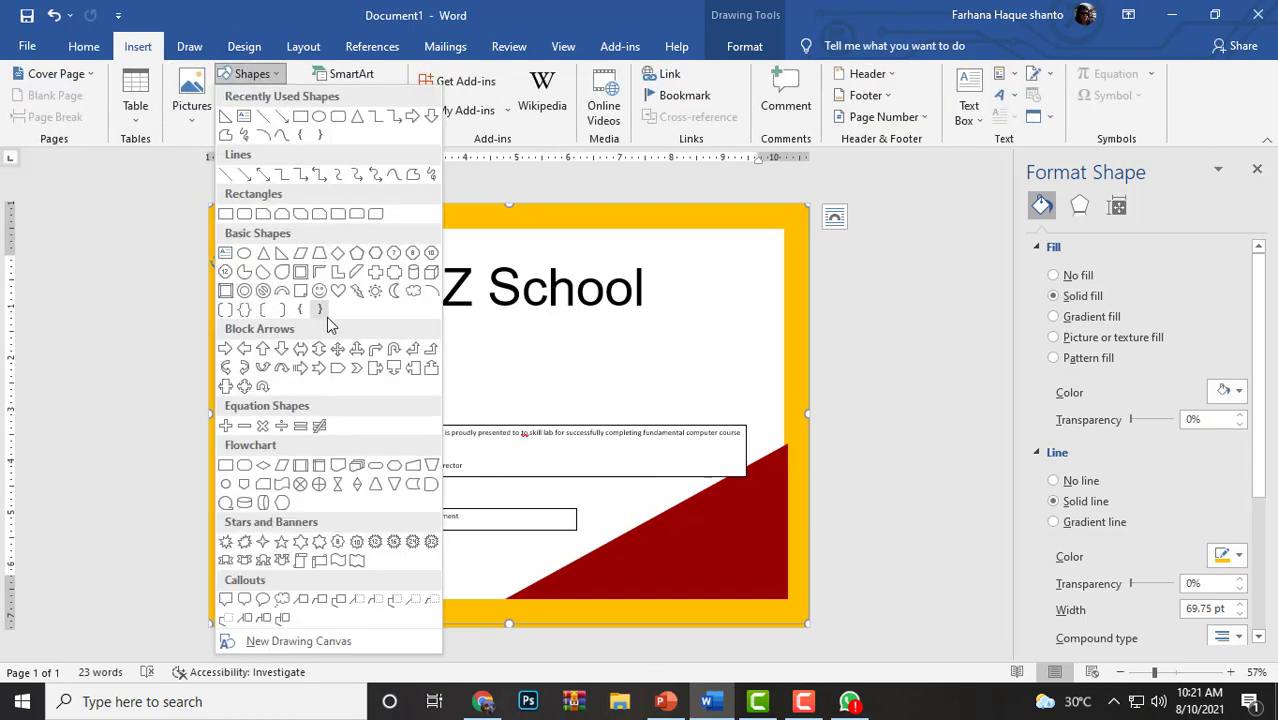
click(297, 482)
drag(688, 258, 772, 336)
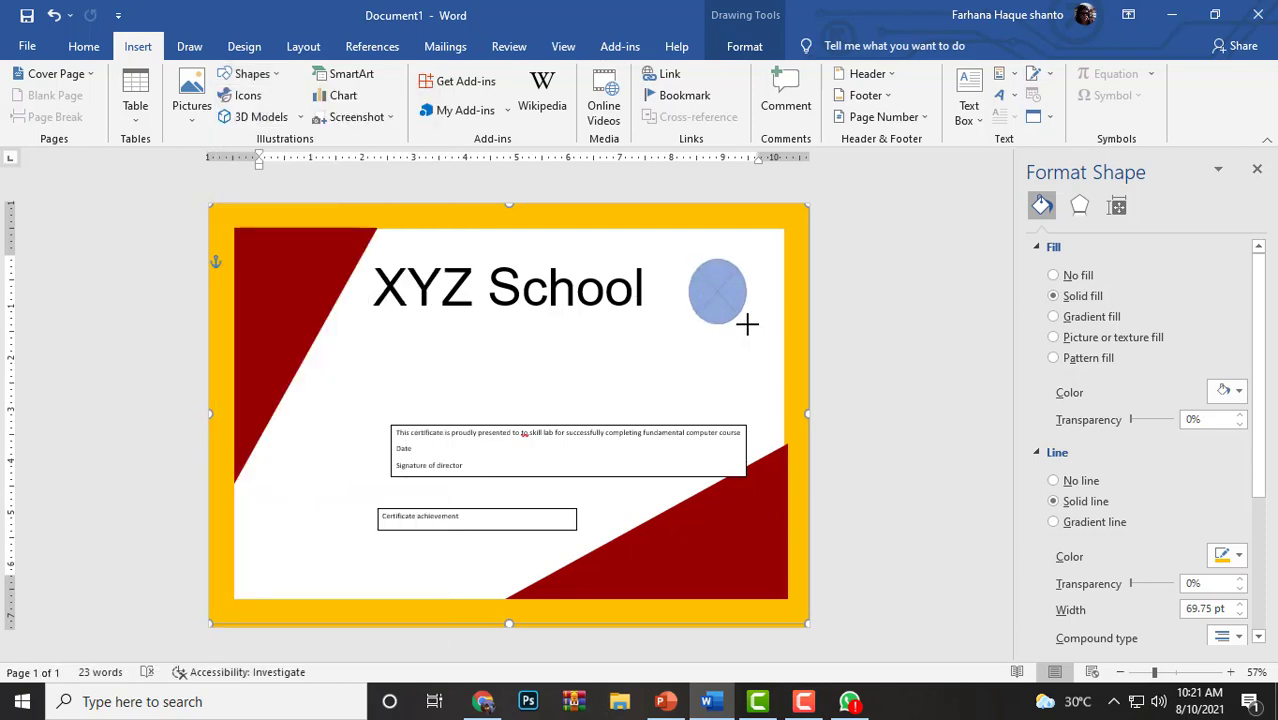
drag(724, 297, 718, 290)
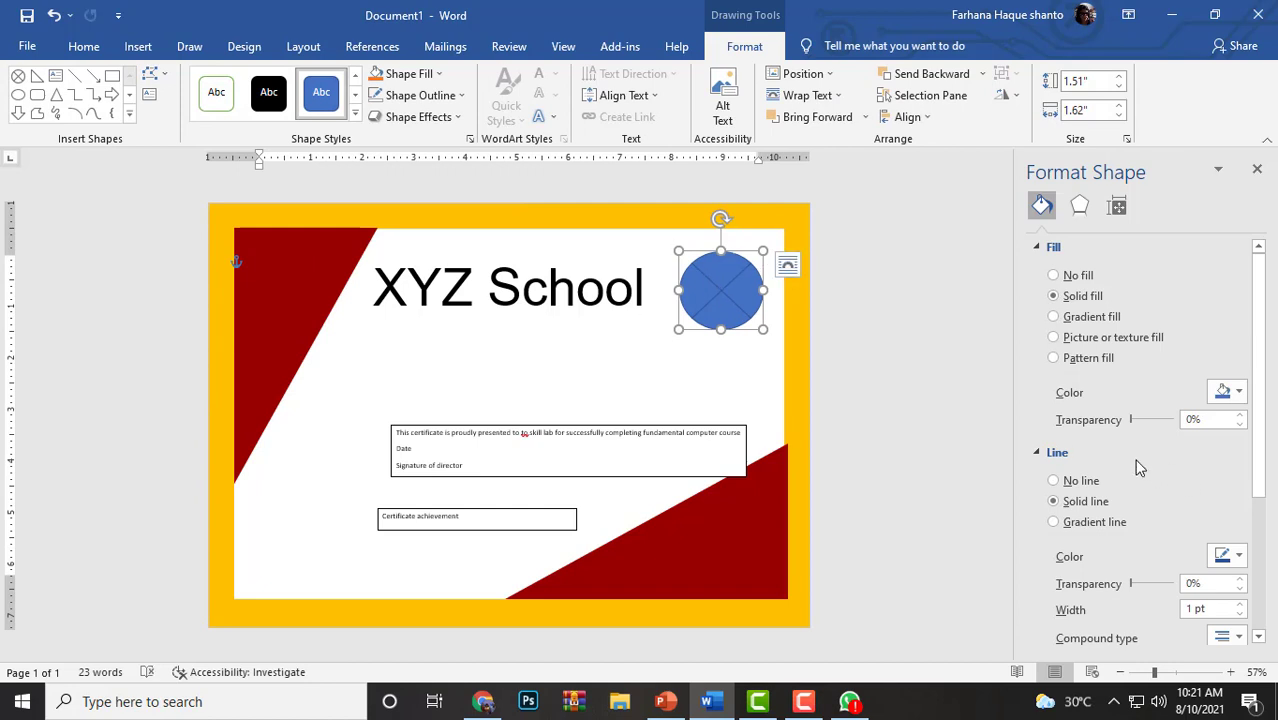
Step: Fill the circle light orange and give it a black outline
click(1235, 395)
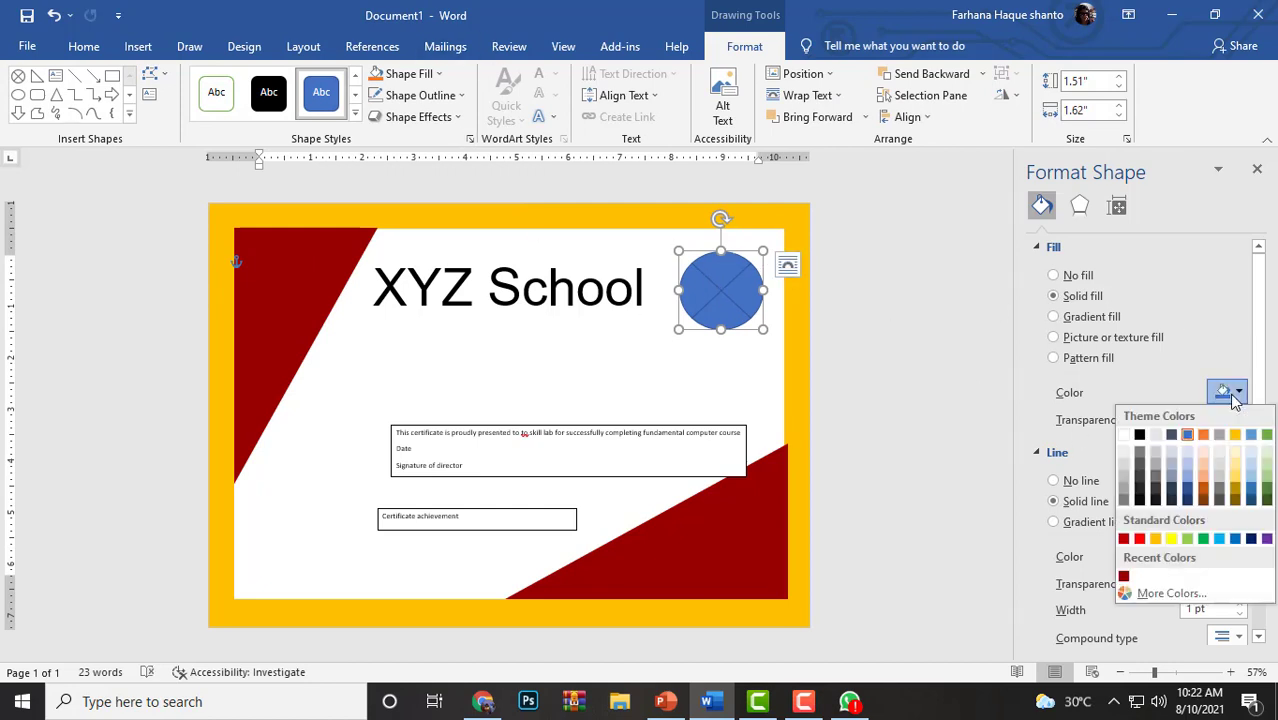
click(1206, 470)
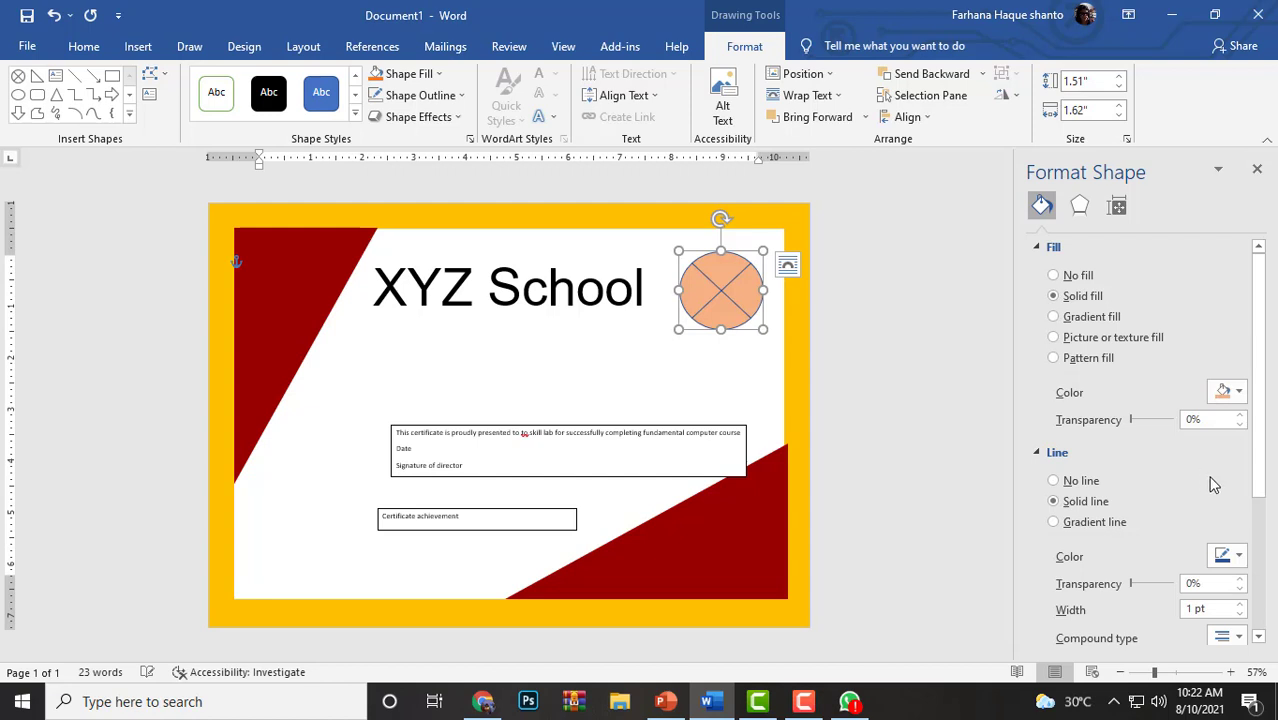
click(1232, 558)
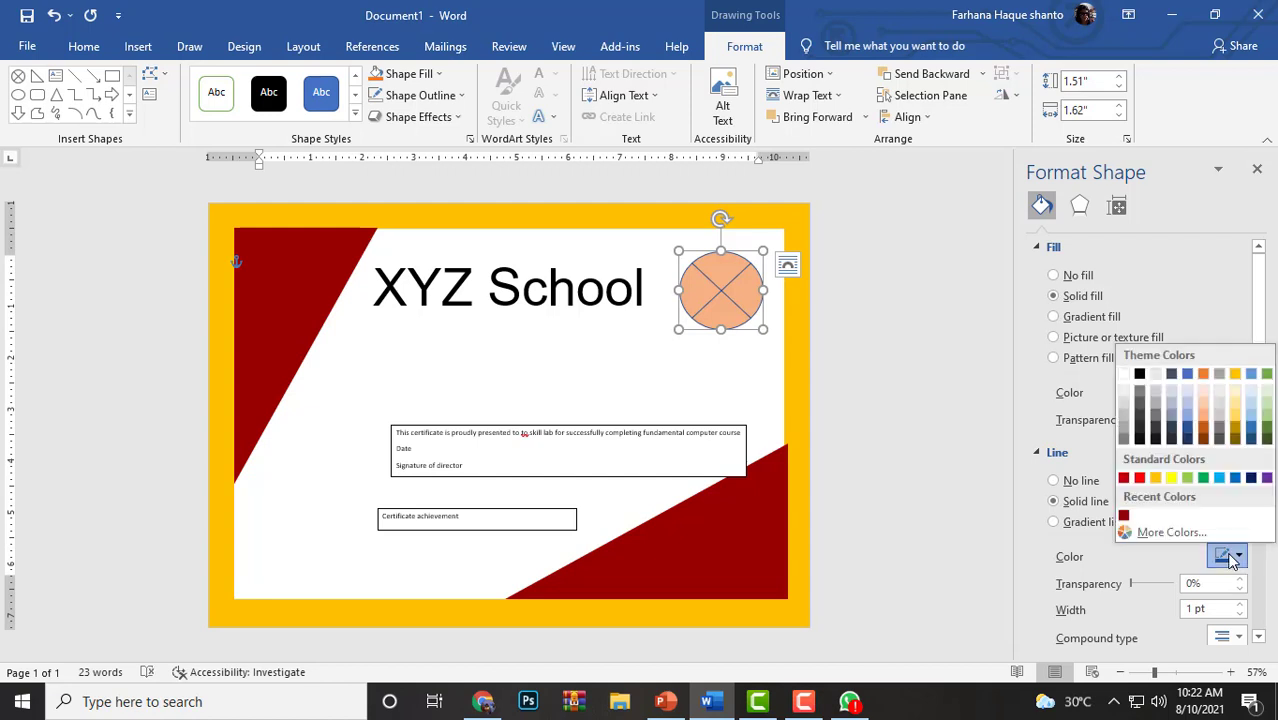
click(1140, 373)
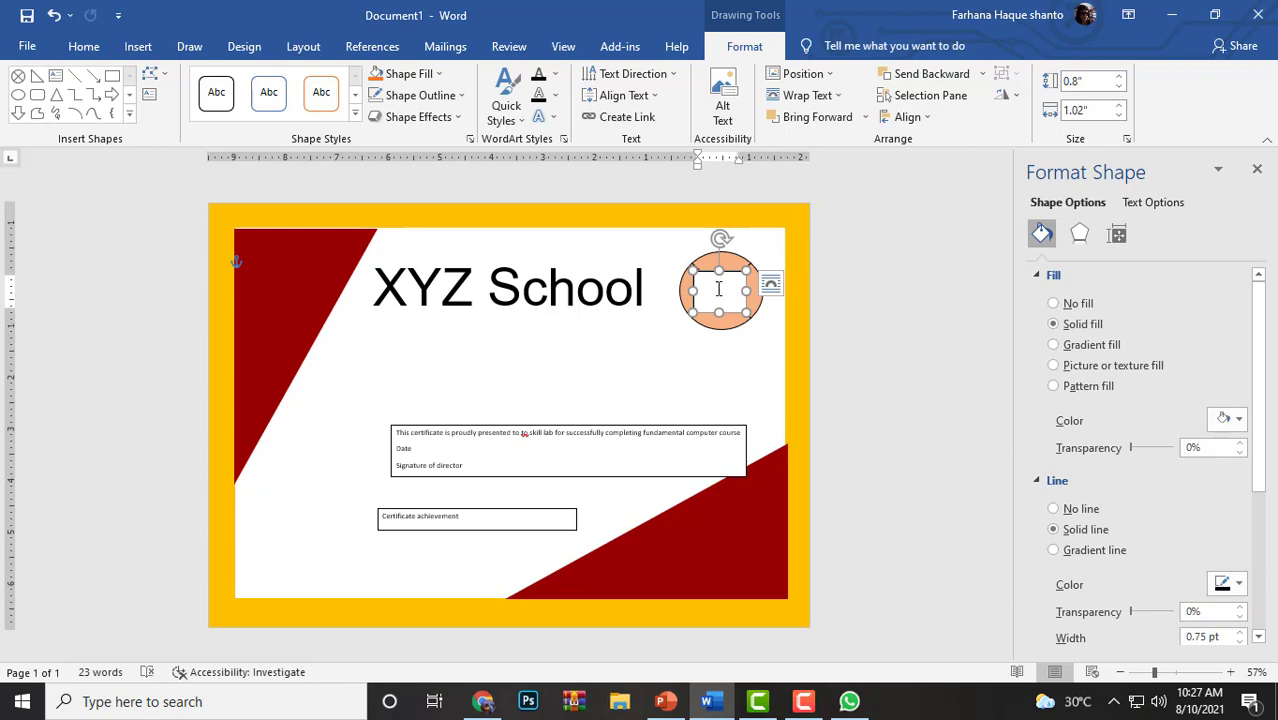
Step: Copy the word XYZ from the title into the small text box inside the circle
drag(729, 313, 728, 311)
drag(473, 290, 372, 290)
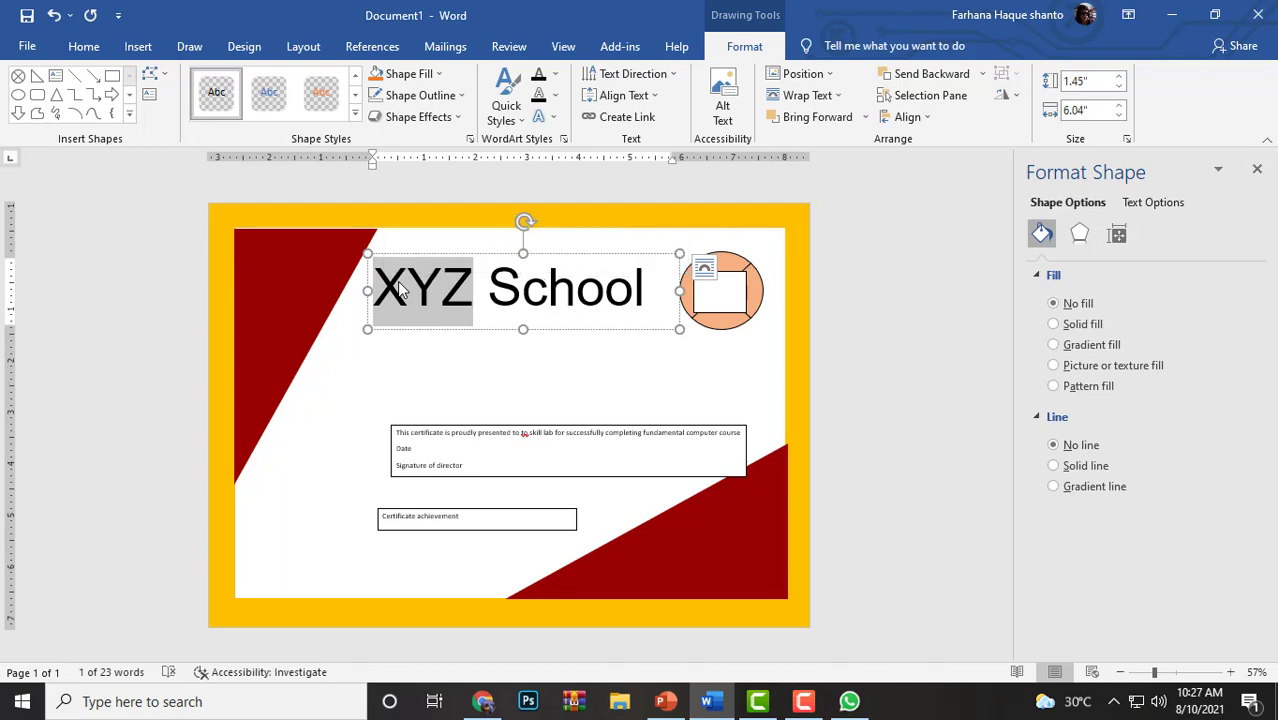
click(711, 289)
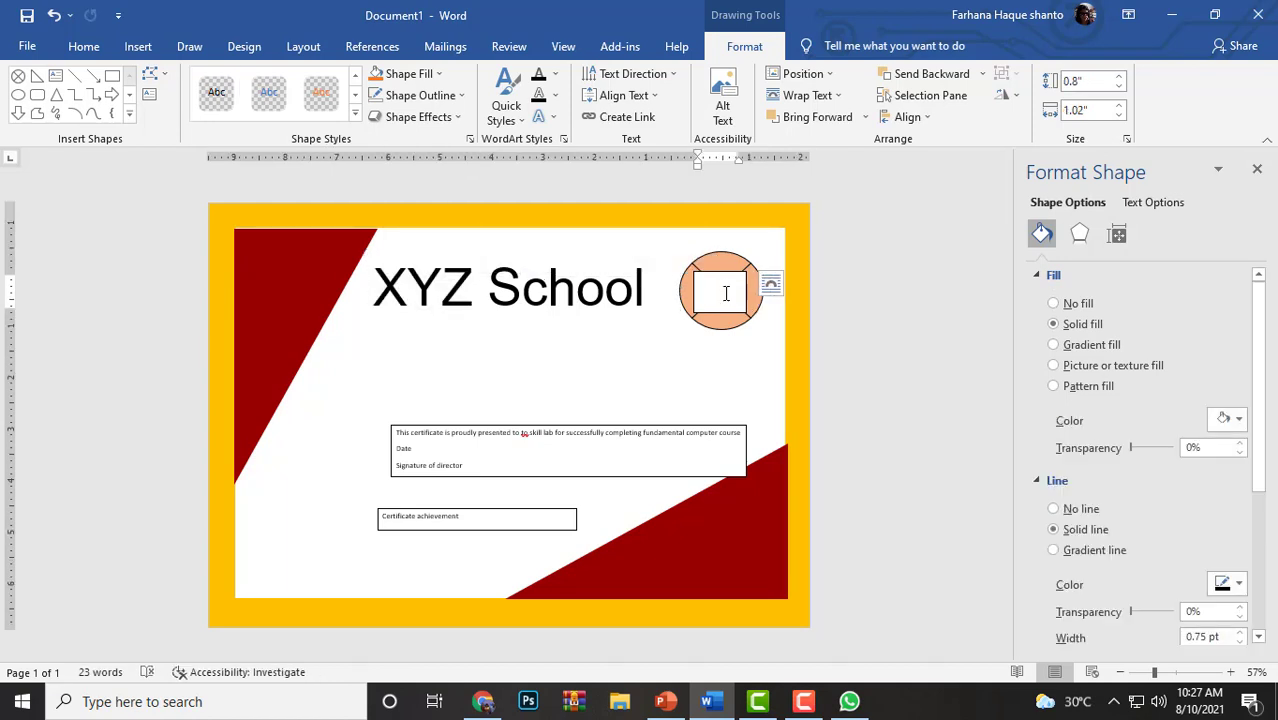
key(ctrl+v)
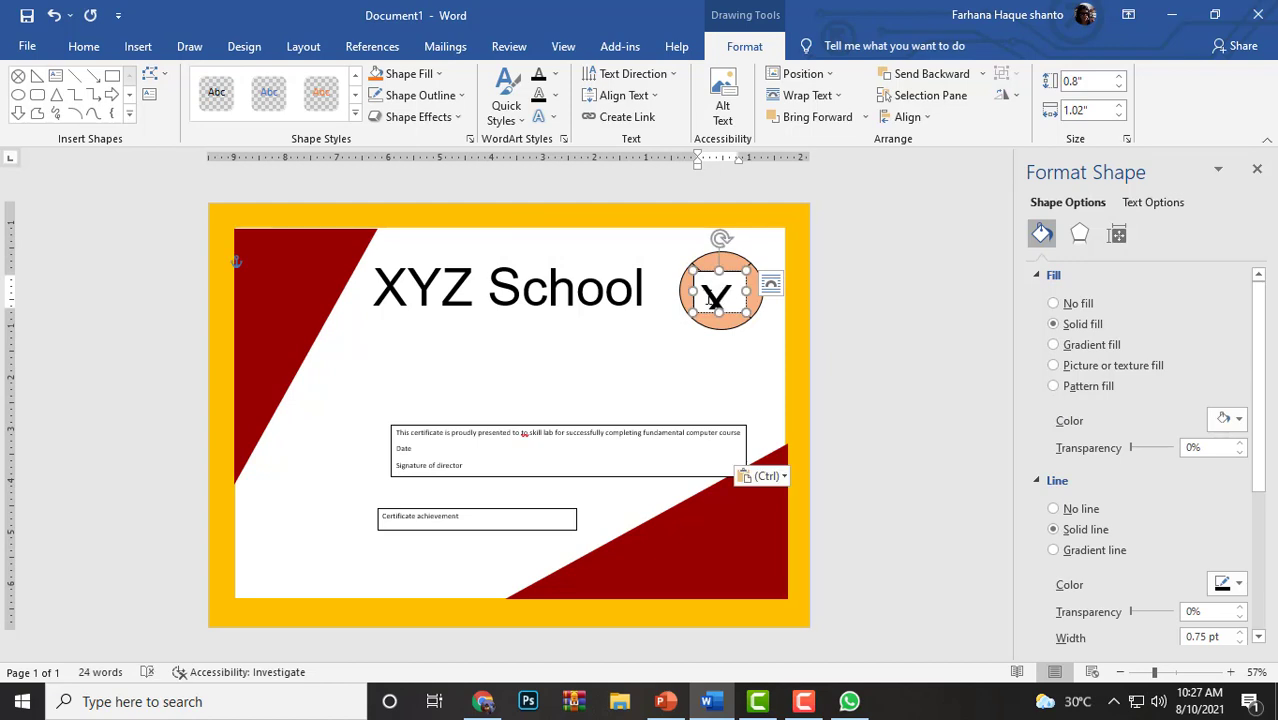
Step: Set the circle's XYZ text to 22 pt
double_click(708, 298)
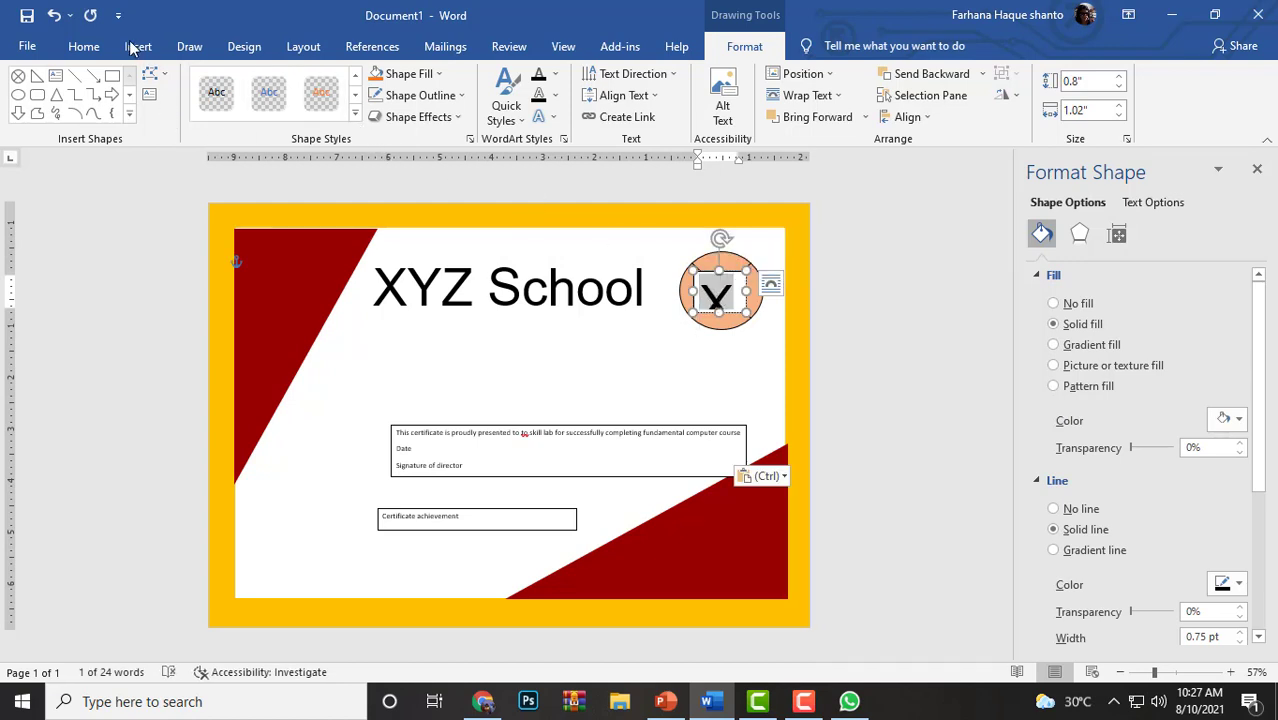
click(84, 46)
click(300, 81)
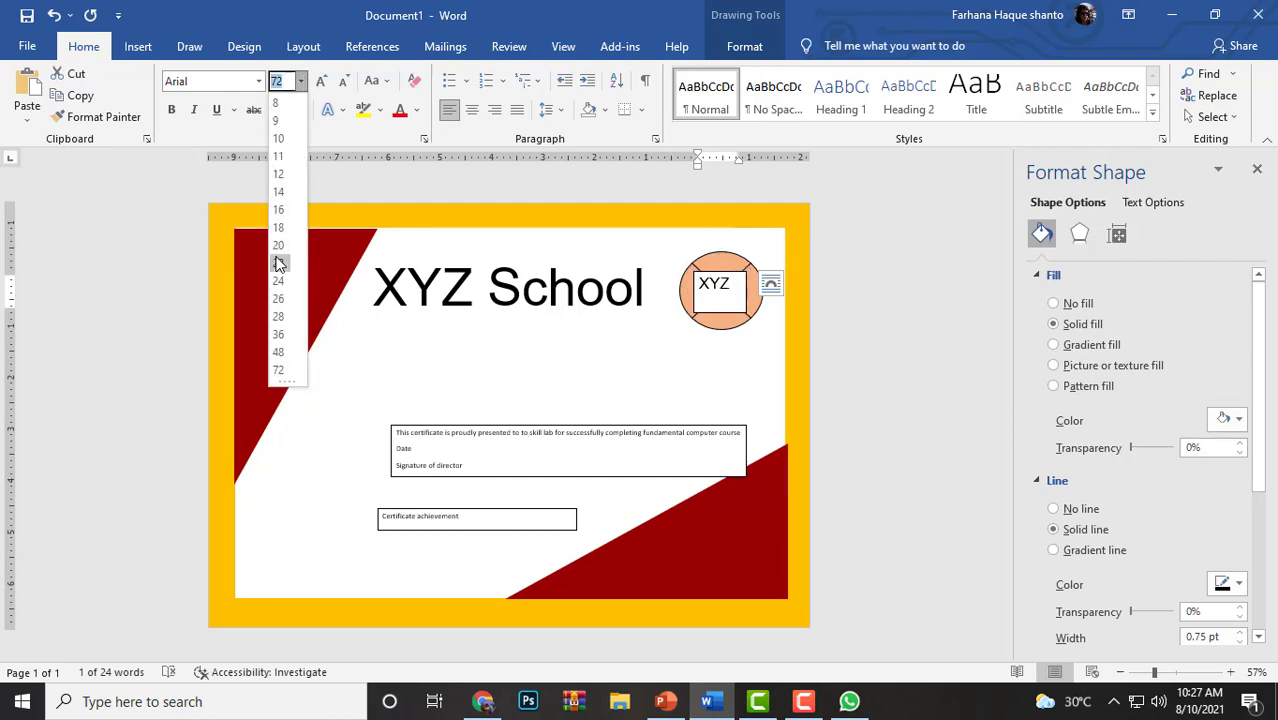
click(278, 263)
click(738, 297)
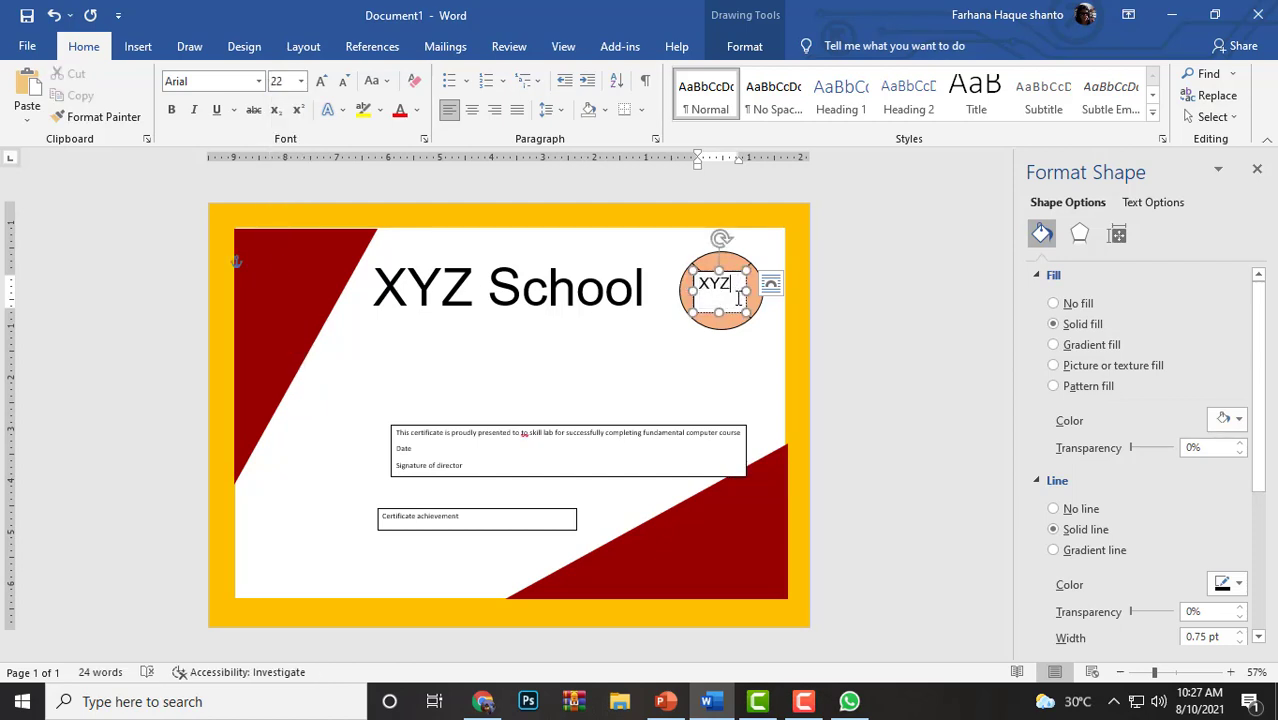
Step: Make the XYZ box transparent with no outline and nudge it slightly down and right
click(745, 47)
click(355, 113)
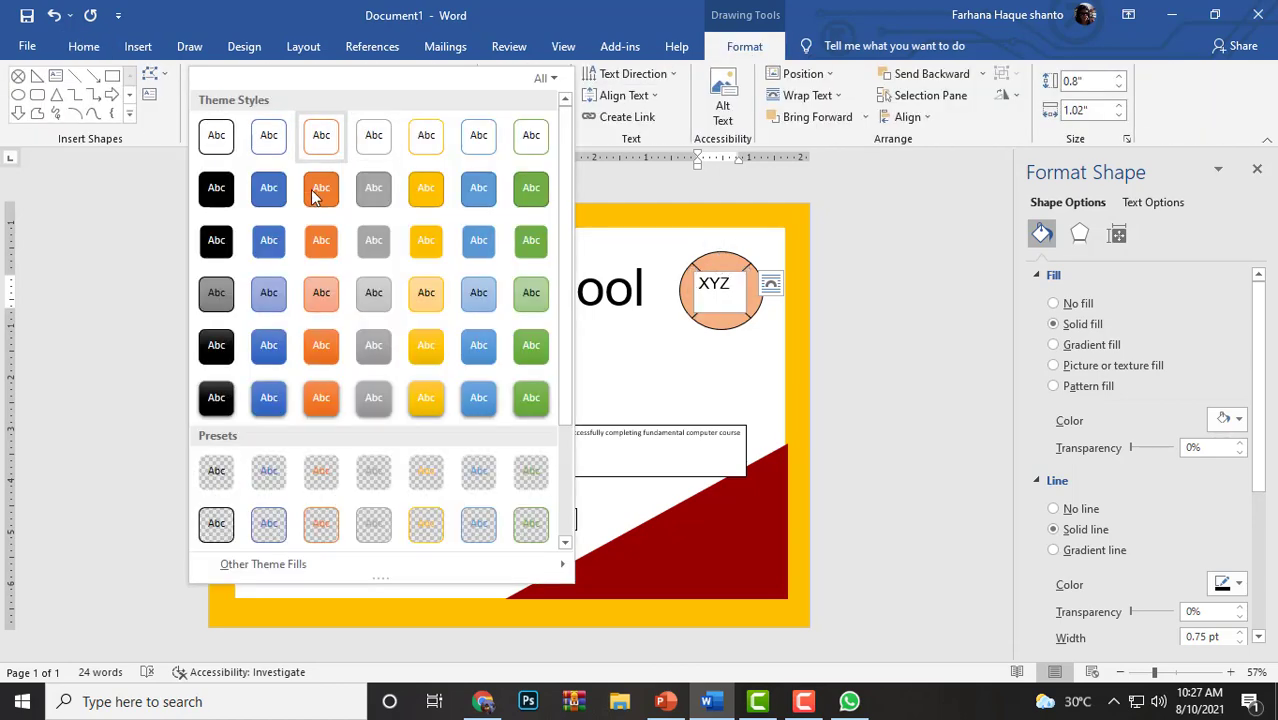
click(276, 476)
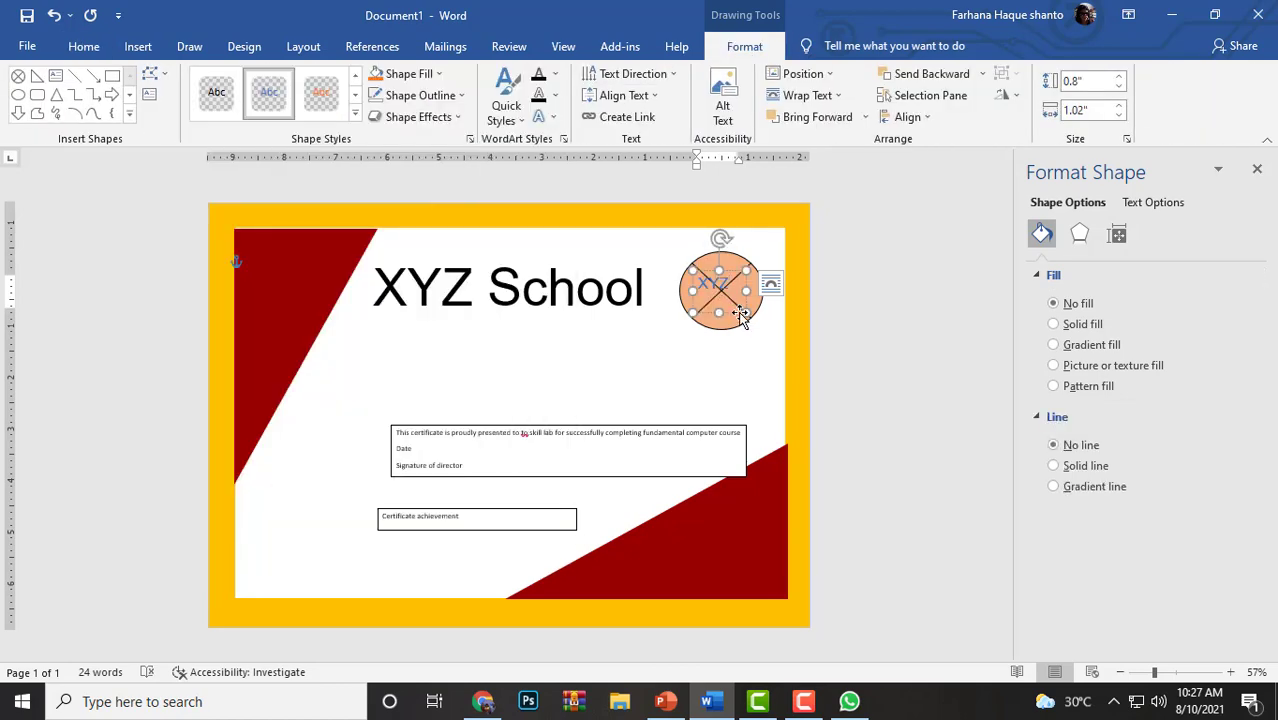
drag(740, 316, 748, 322)
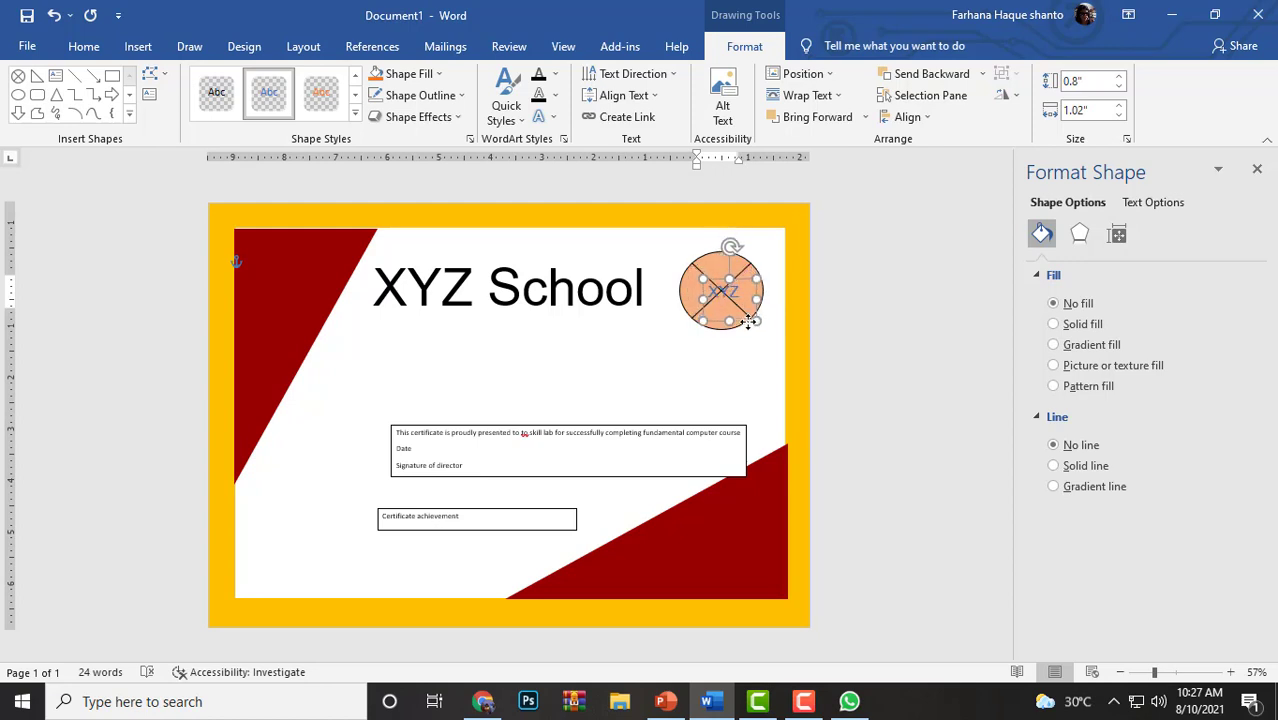
click(755, 348)
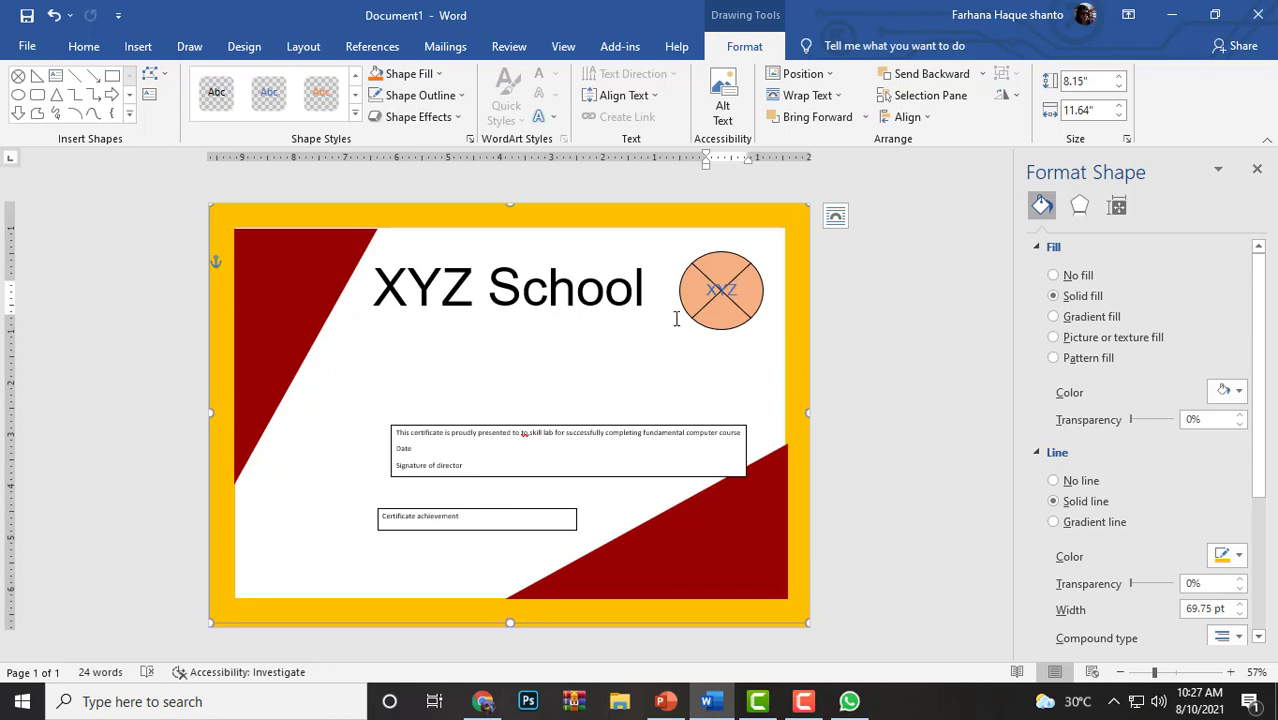
Step: Delete the Date and Signature of director lines from the certificate text box
click(432, 443)
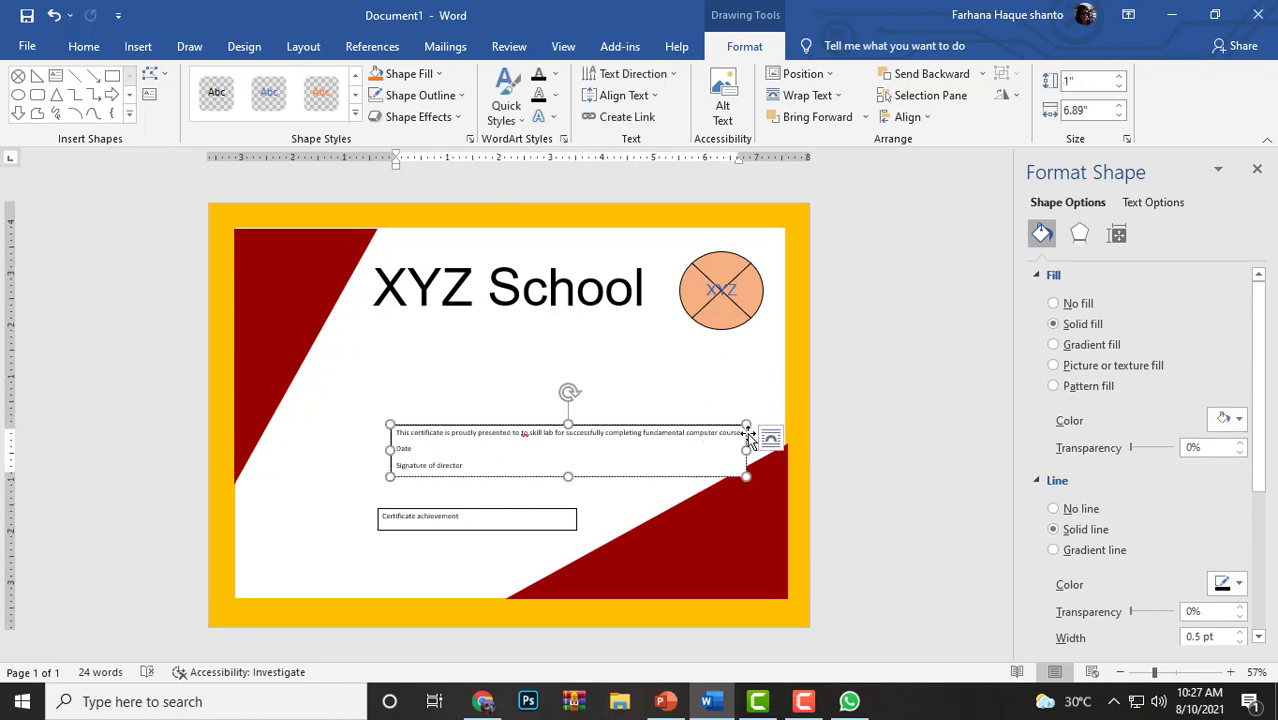
shift+click(392, 463)
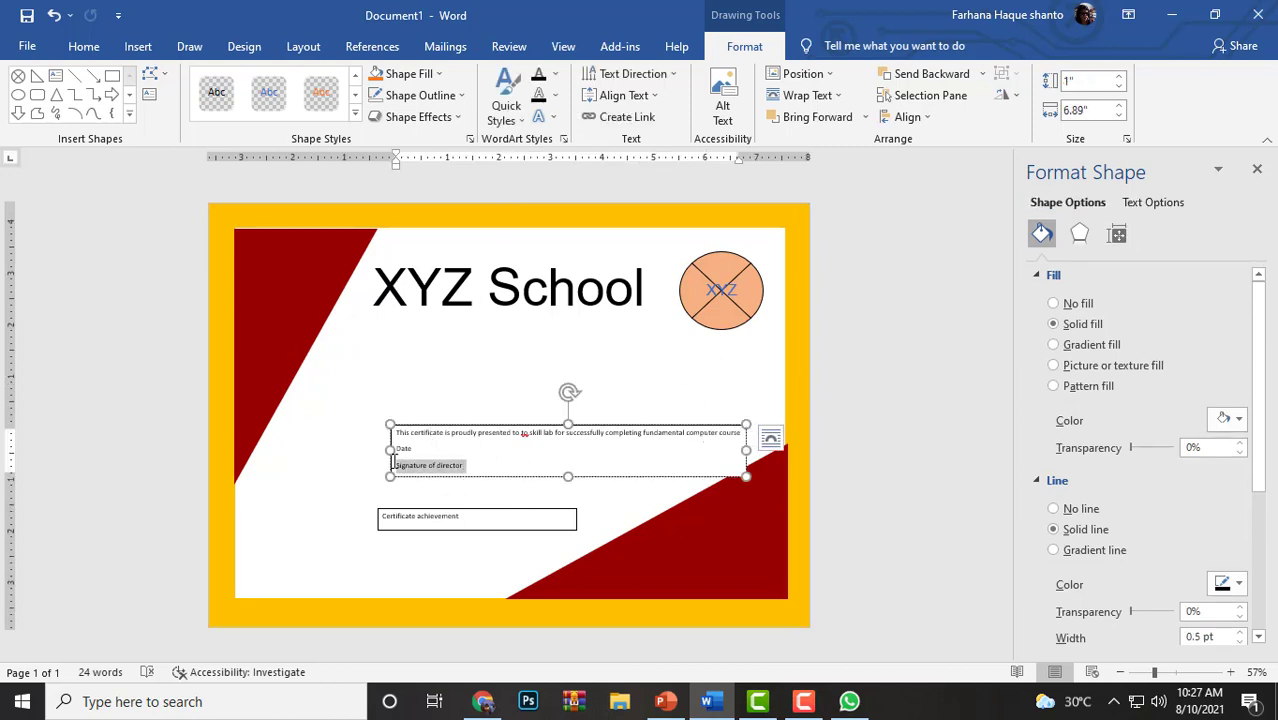
drag(393, 455, 394, 458)
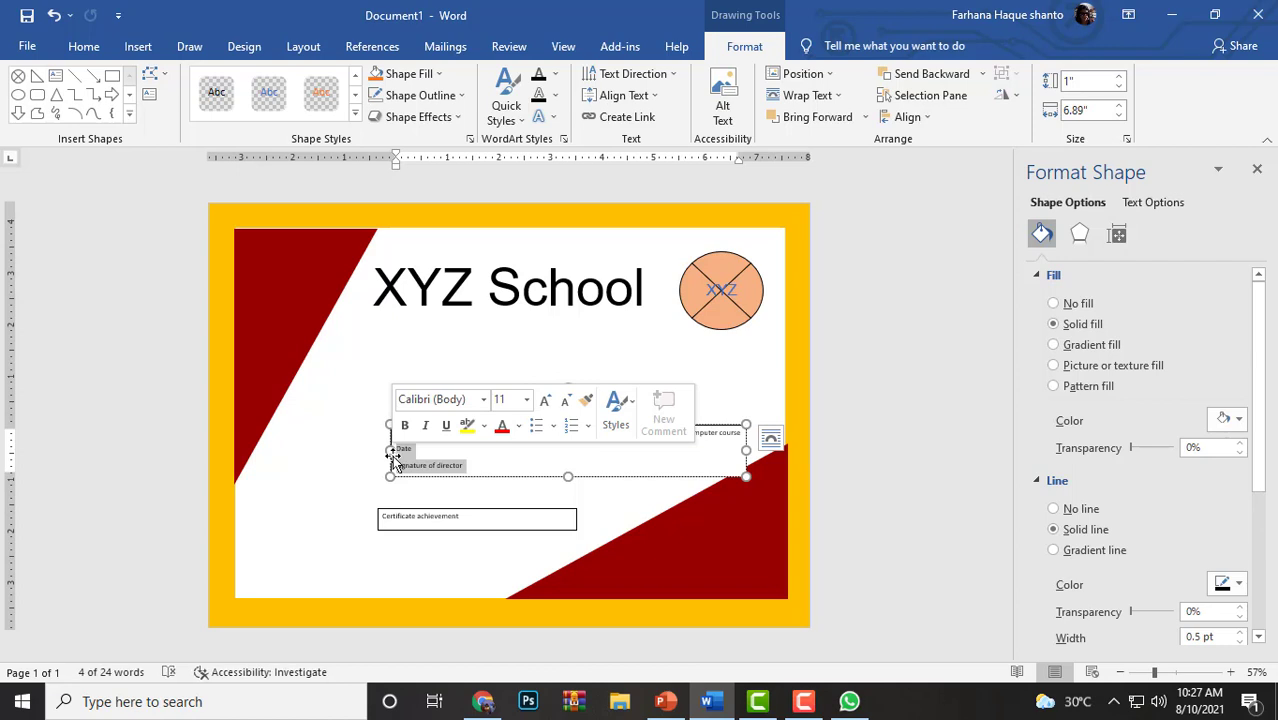
key(Delete)
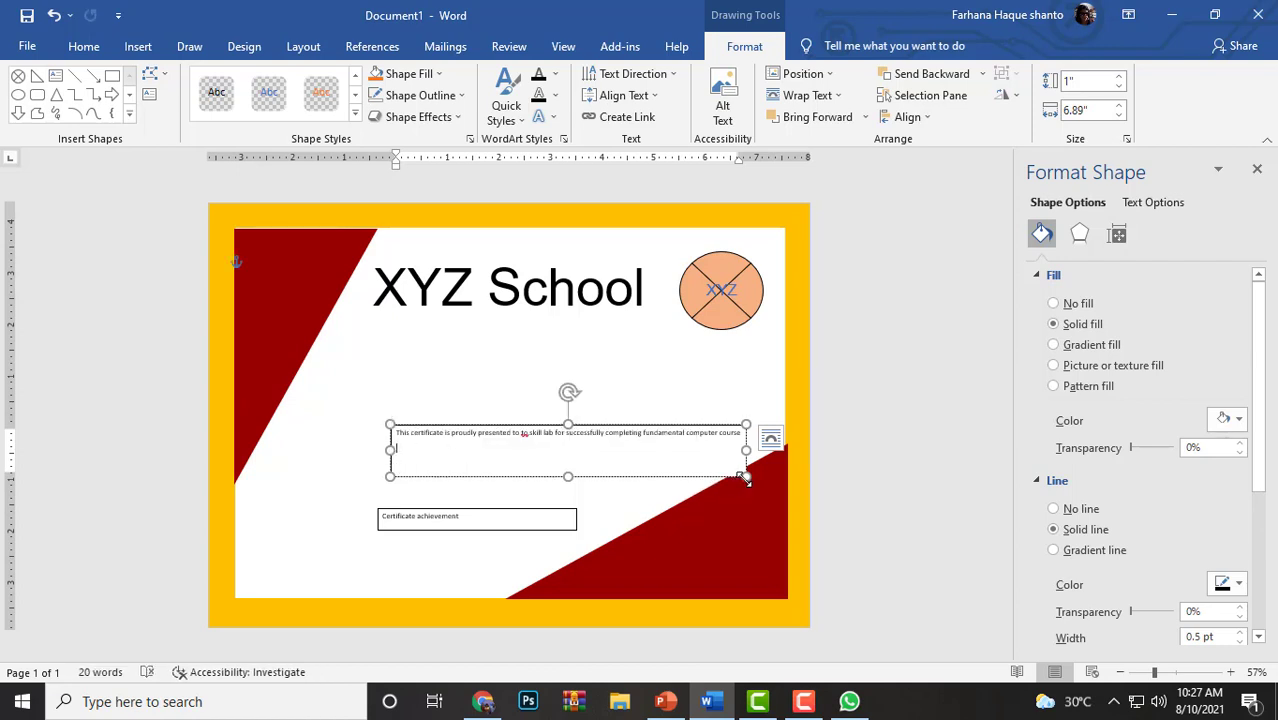
Step: Narrow the certificate text box and select all of its text
drag(745, 477, 635, 456)
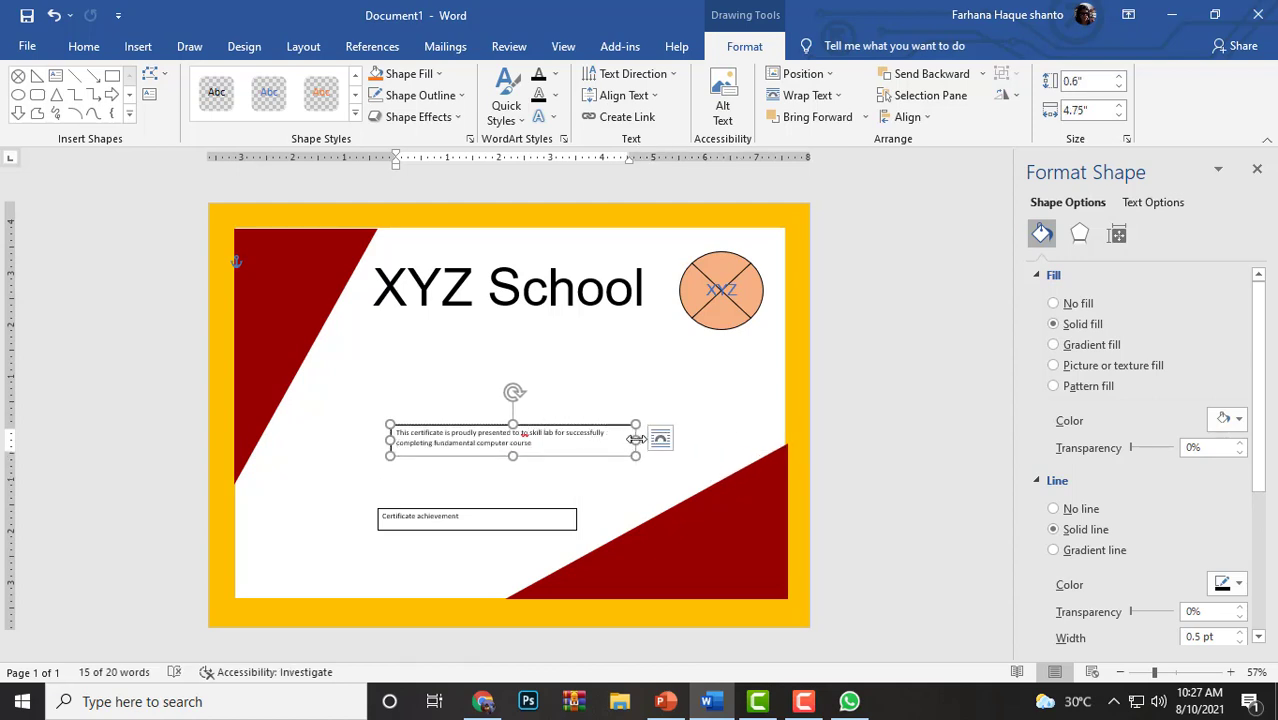
drag(636, 440, 651, 440)
drag(497, 444, 397, 434)
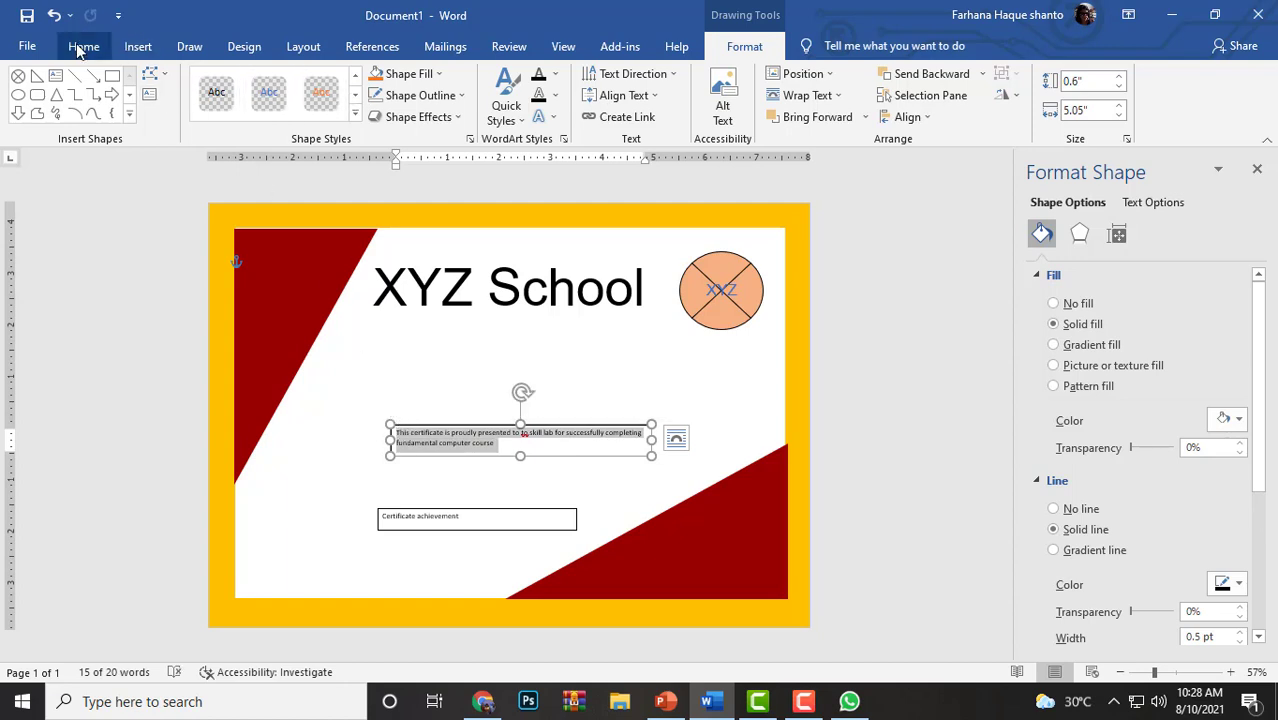
click(83, 47)
click(300, 81)
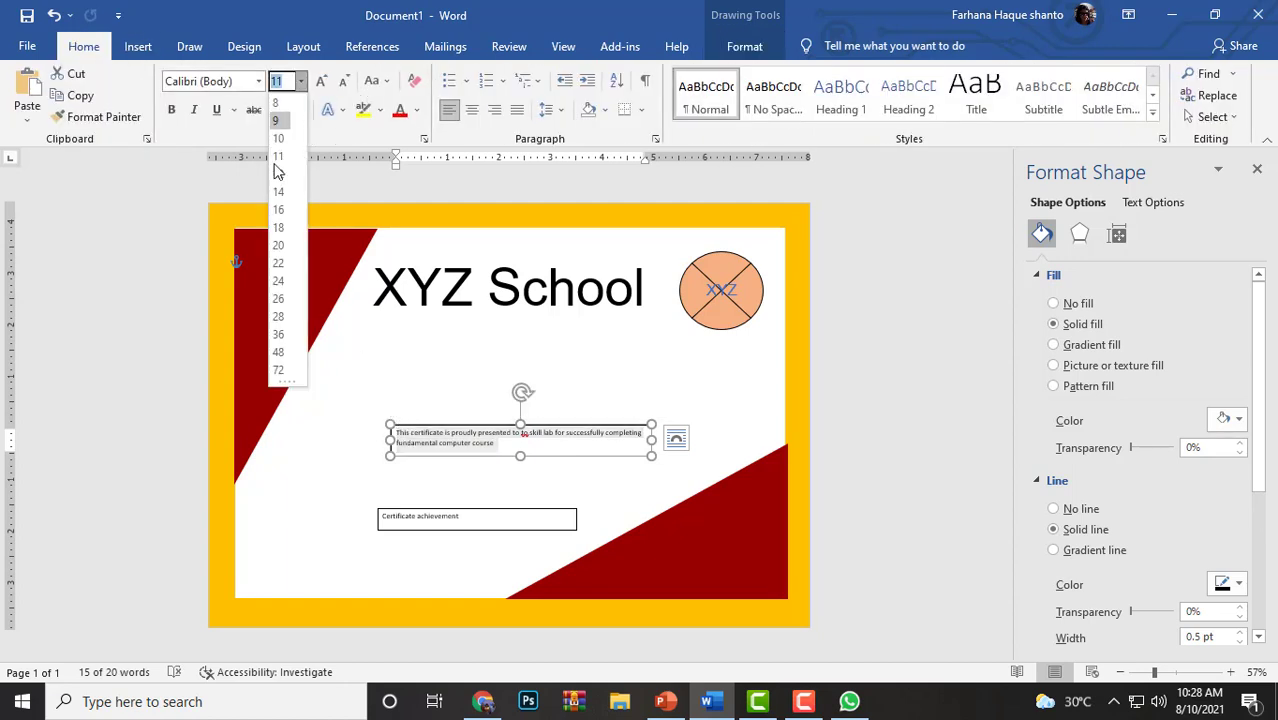
Step: Set the certificate sentence to 24 pt, then enlarge and reposition its box up and left
click(278, 281)
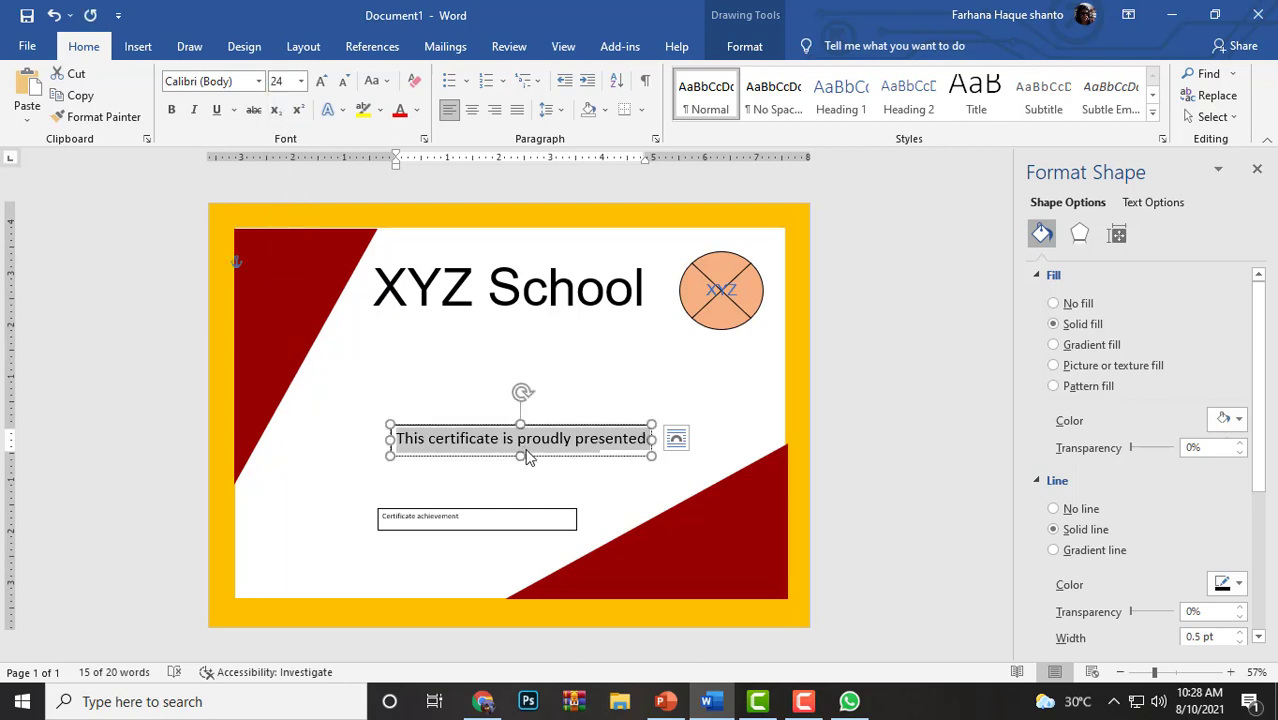
drag(519, 455, 520, 509)
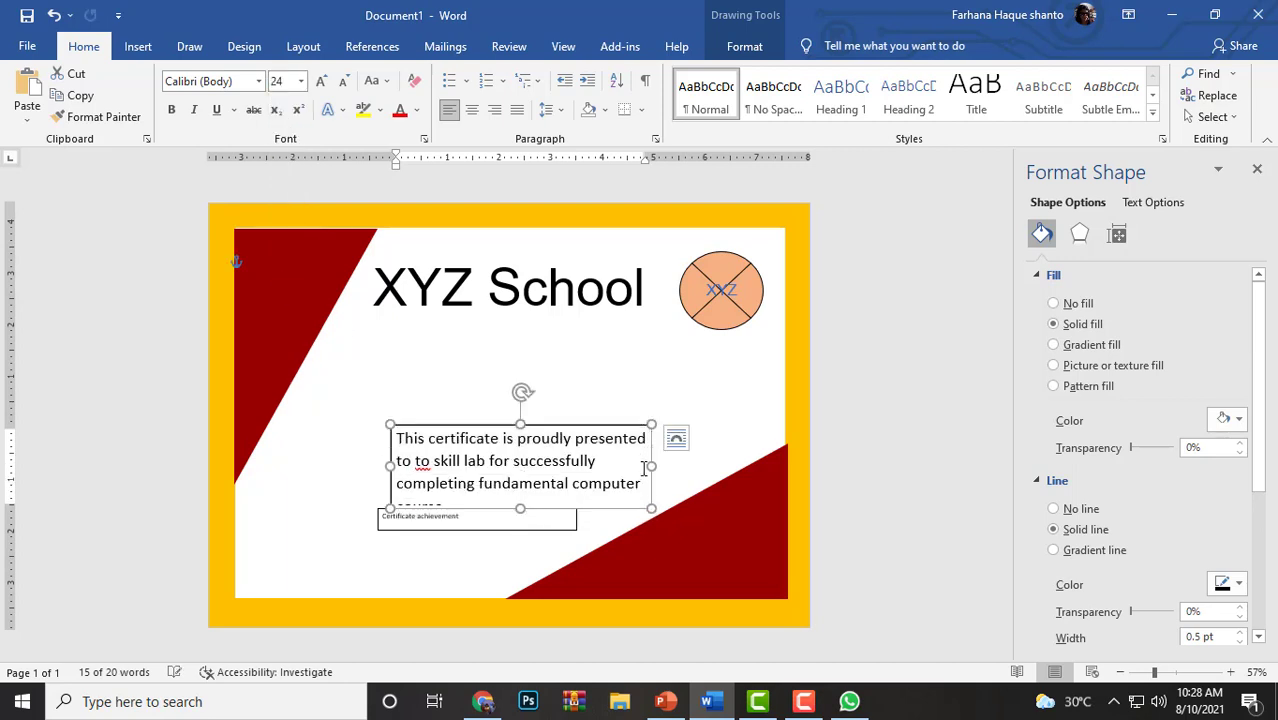
drag(656, 467, 754, 467)
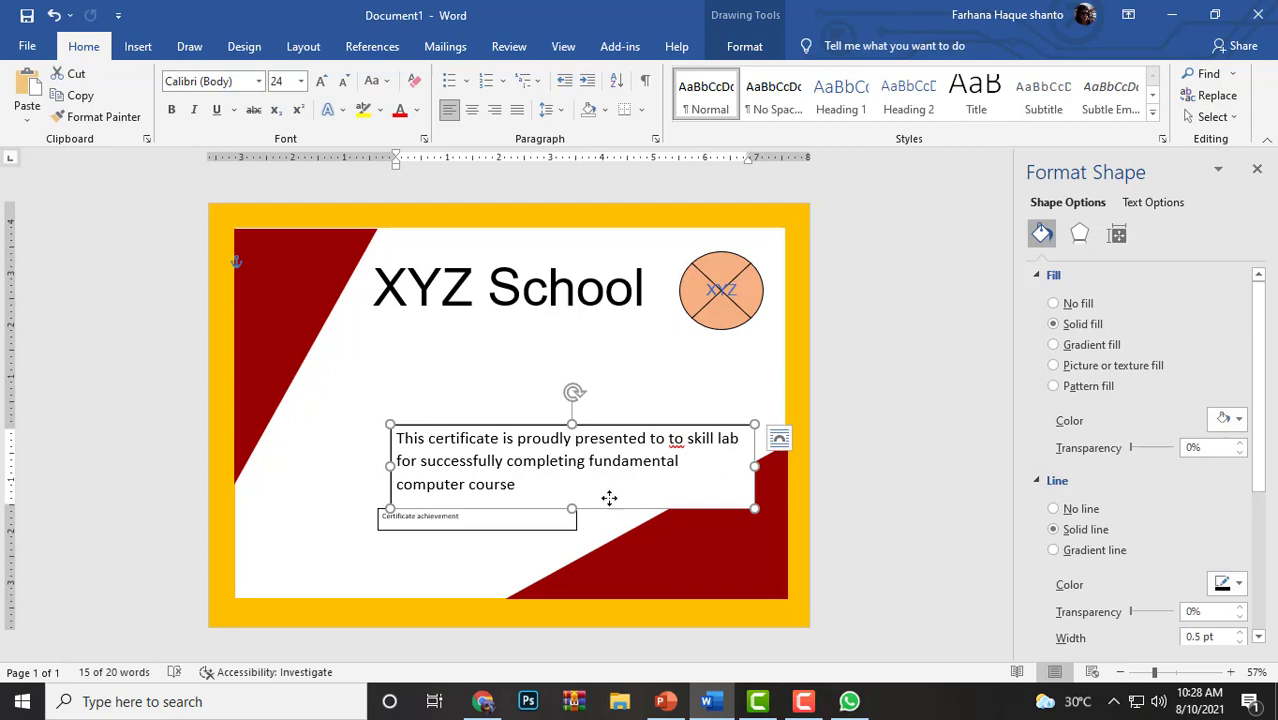
drag(609, 497, 560, 452)
click(478, 424)
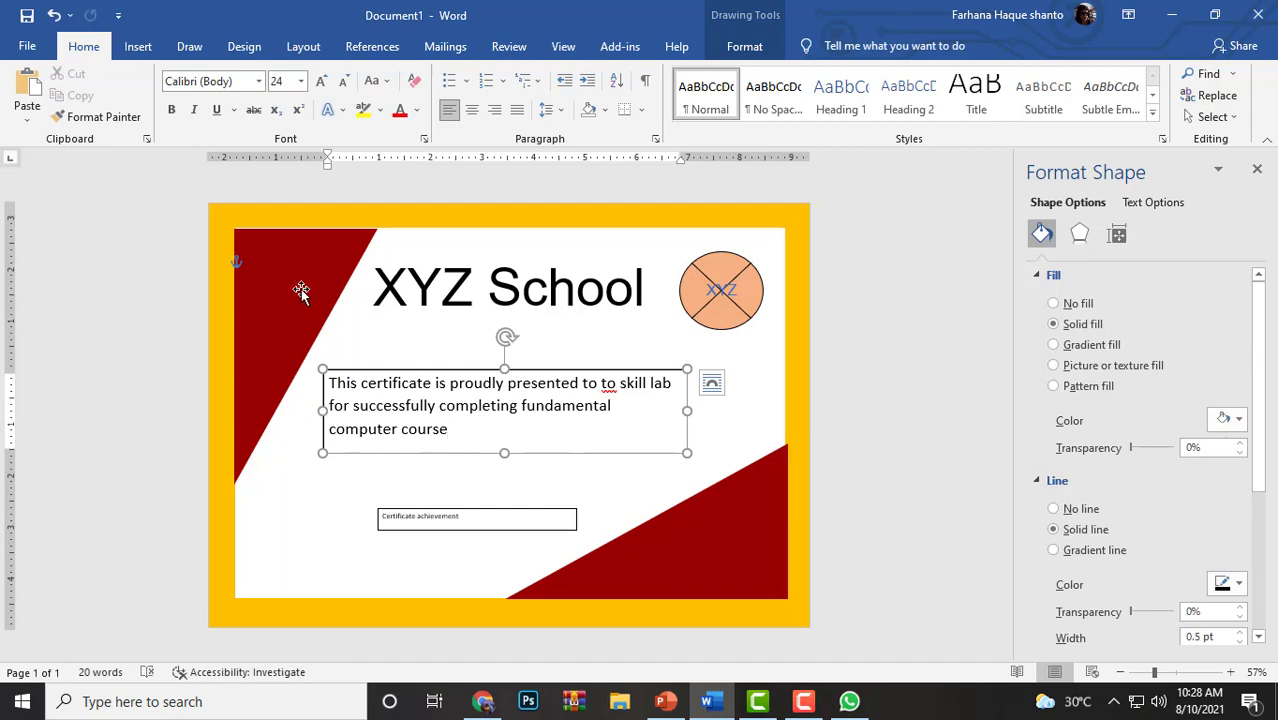
Step: Put 'fundamental computer course' on its own line and bold the first two lines
click(520, 407)
key(Return)
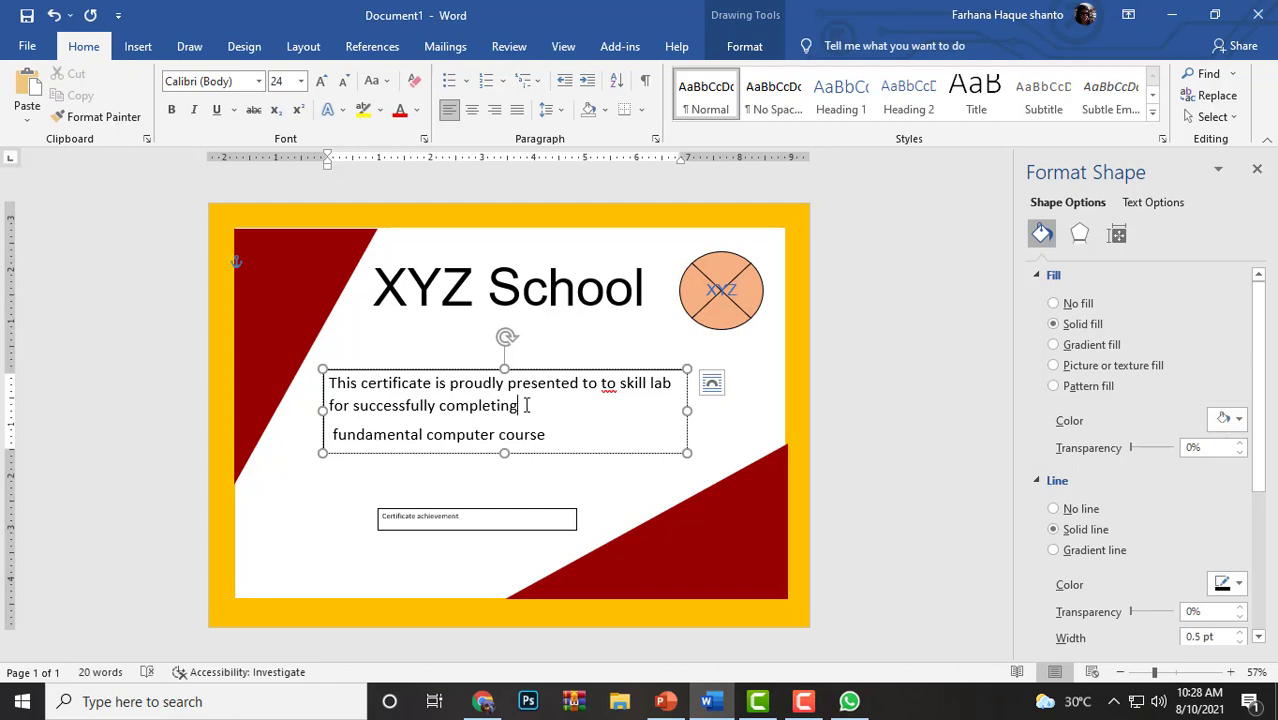
drag(527, 405, 321, 388)
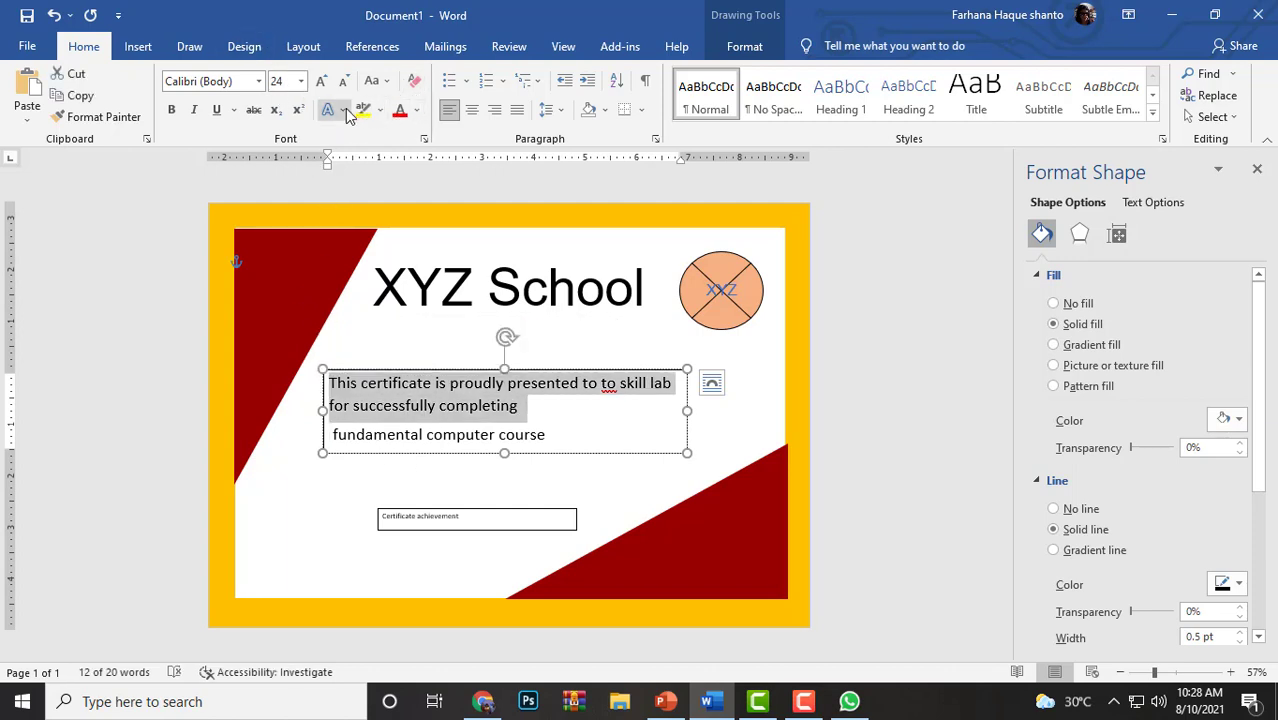
click(171, 110)
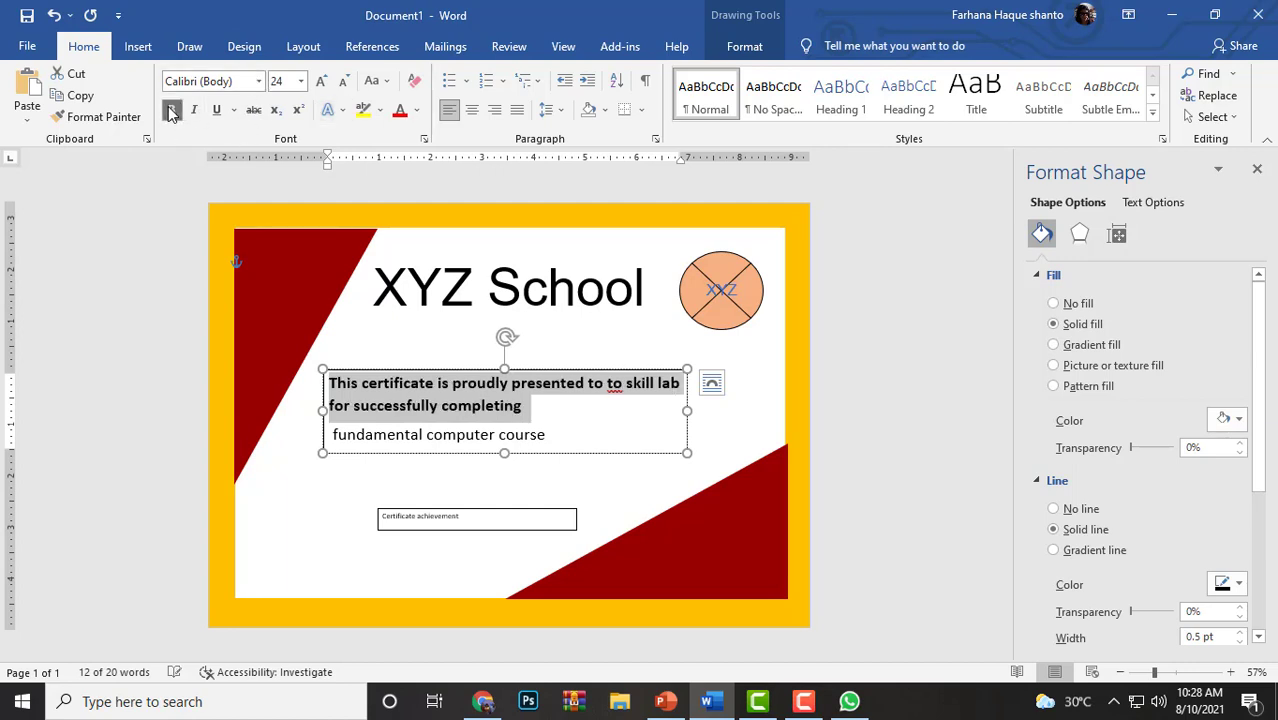
Step: Center the 'fundamental computer course' line and make it bold dark blue
drag(550, 436, 350, 441)
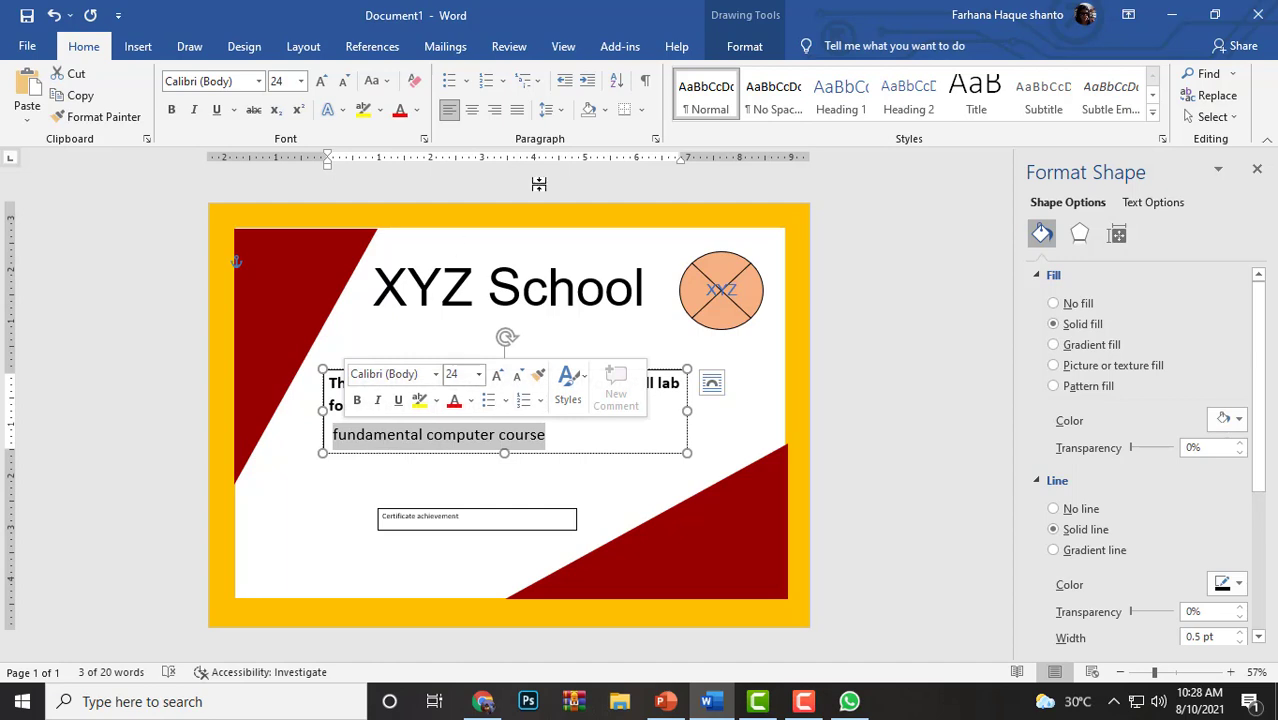
click(471, 110)
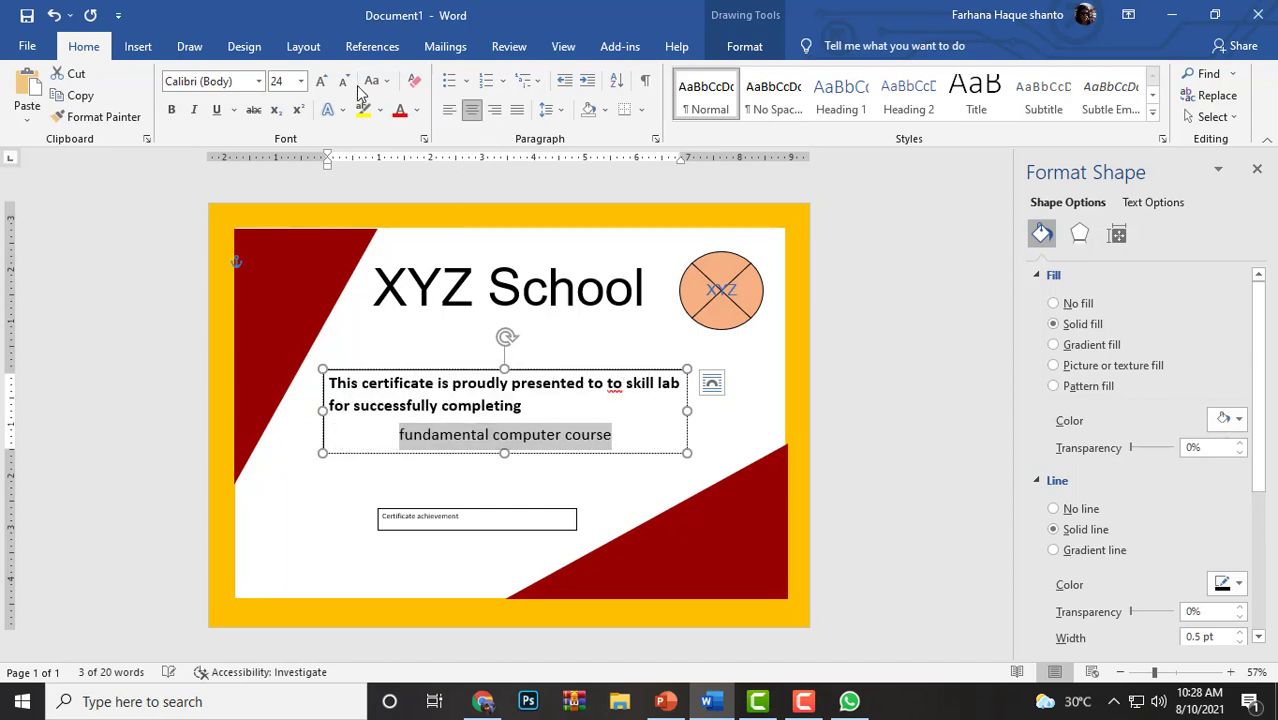
click(418, 111)
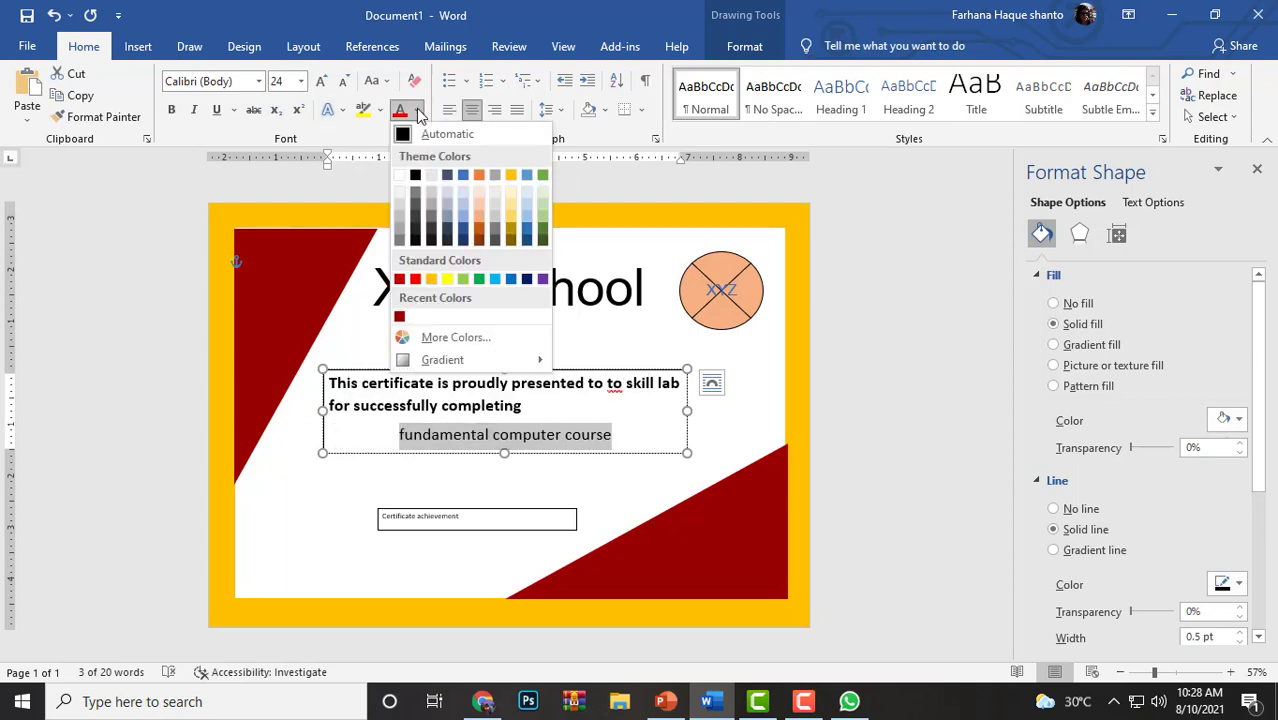
click(466, 233)
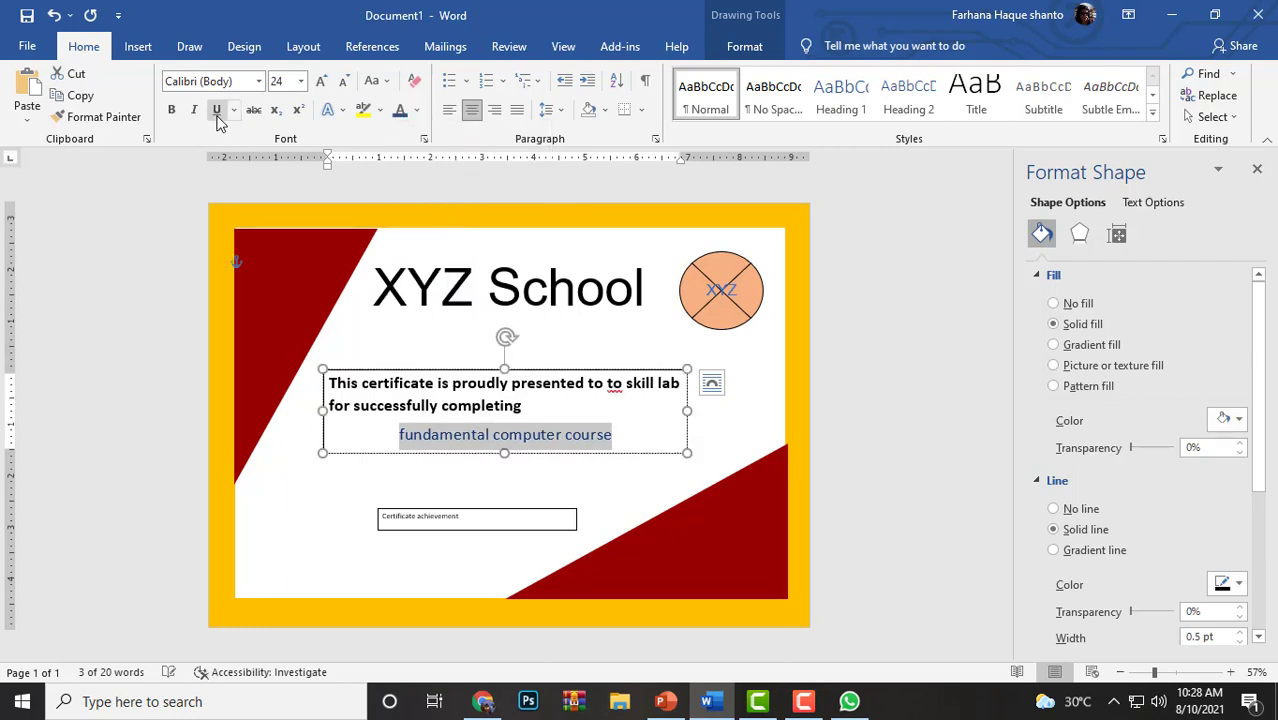
click(171, 110)
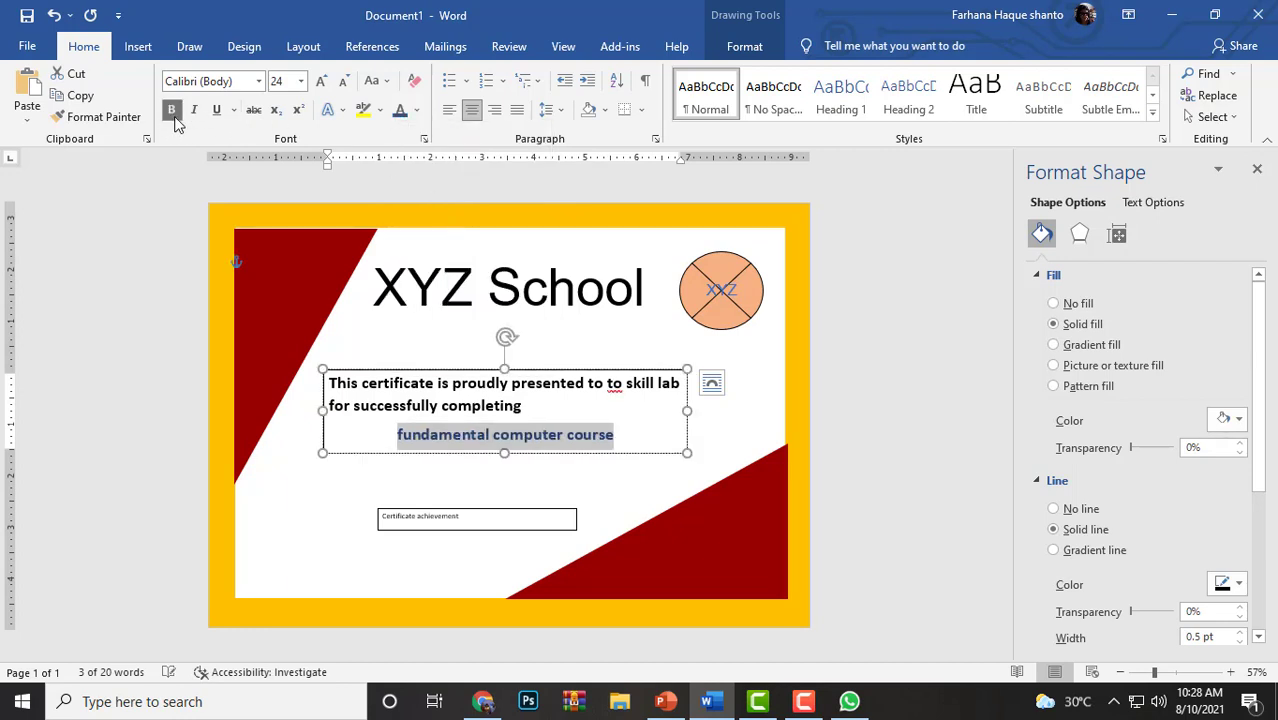
Step: Remove the certificate text box's fill and outline with the transparent shape style
click(536, 348)
drag(555, 455, 555, 467)
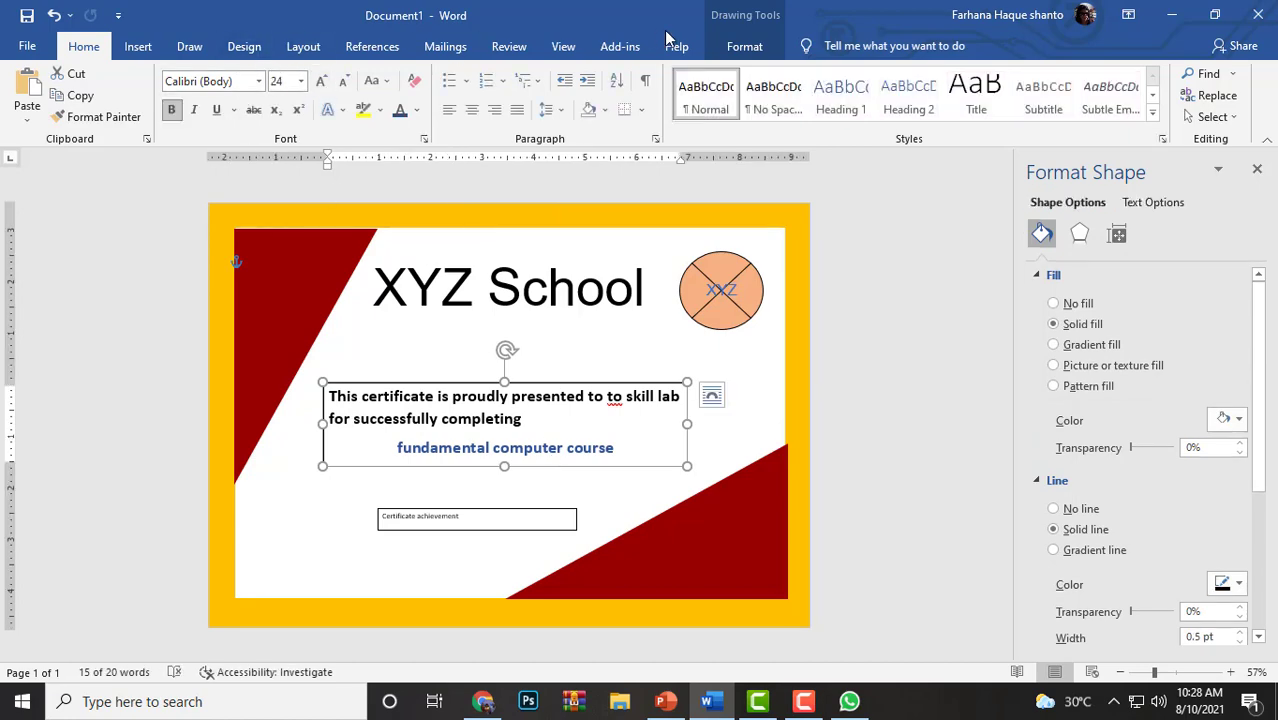
click(744, 46)
click(355, 118)
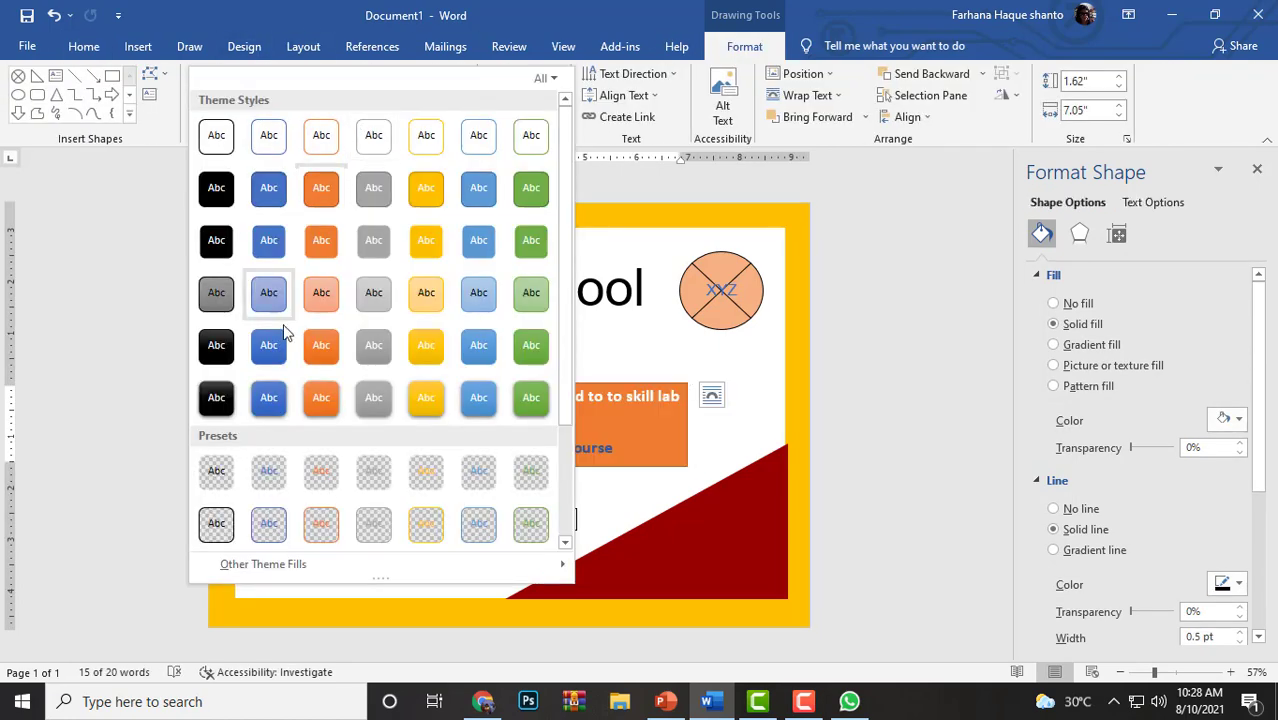
click(209, 480)
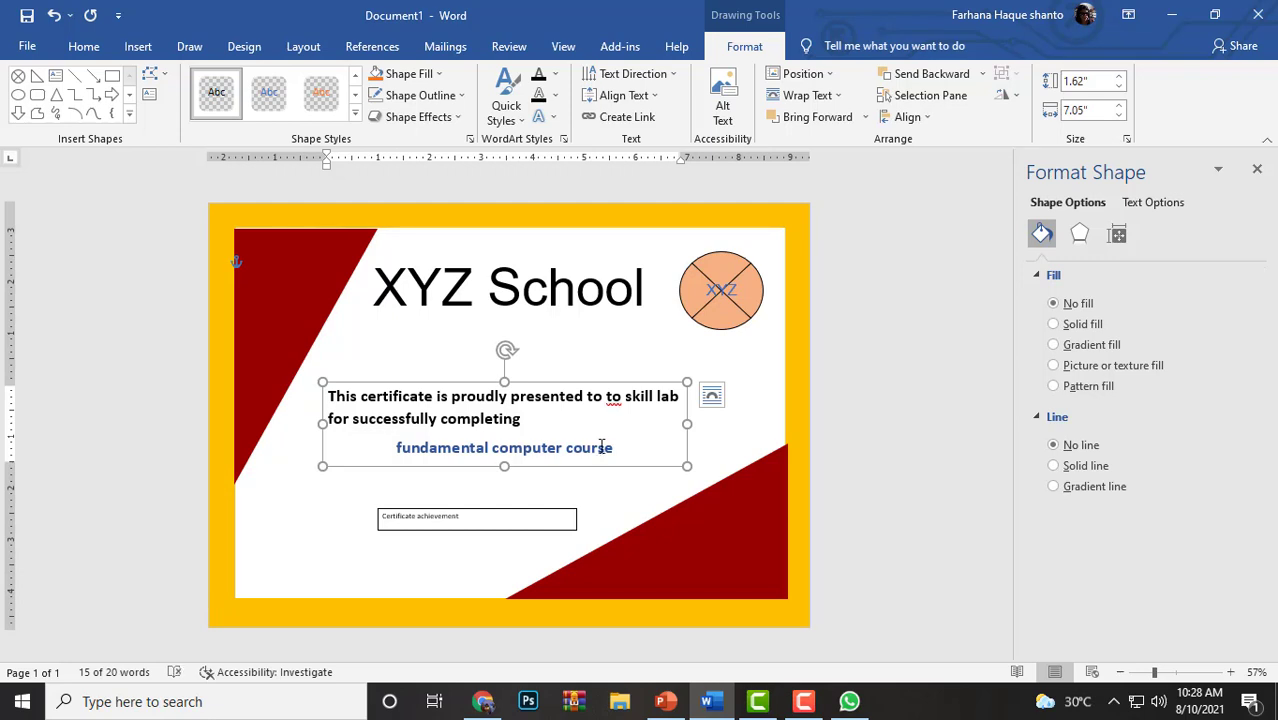
Step: Set Certificate achievement to 48 pt Commercial Script on one line, placed just under XYZ School
click(502, 516)
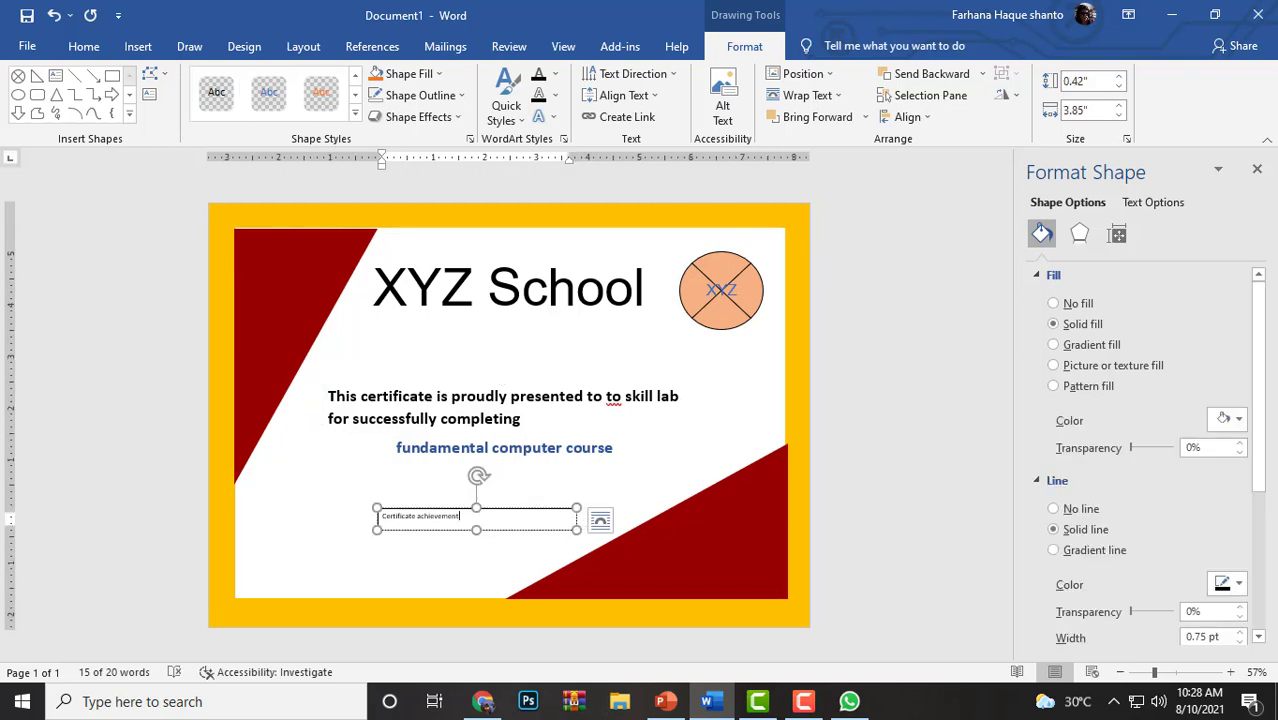
mouse_move(441, 520)
mouse_down()
mouse_move(431, 388)
mouse_move(488, 349)
mouse_up()
click(492, 349)
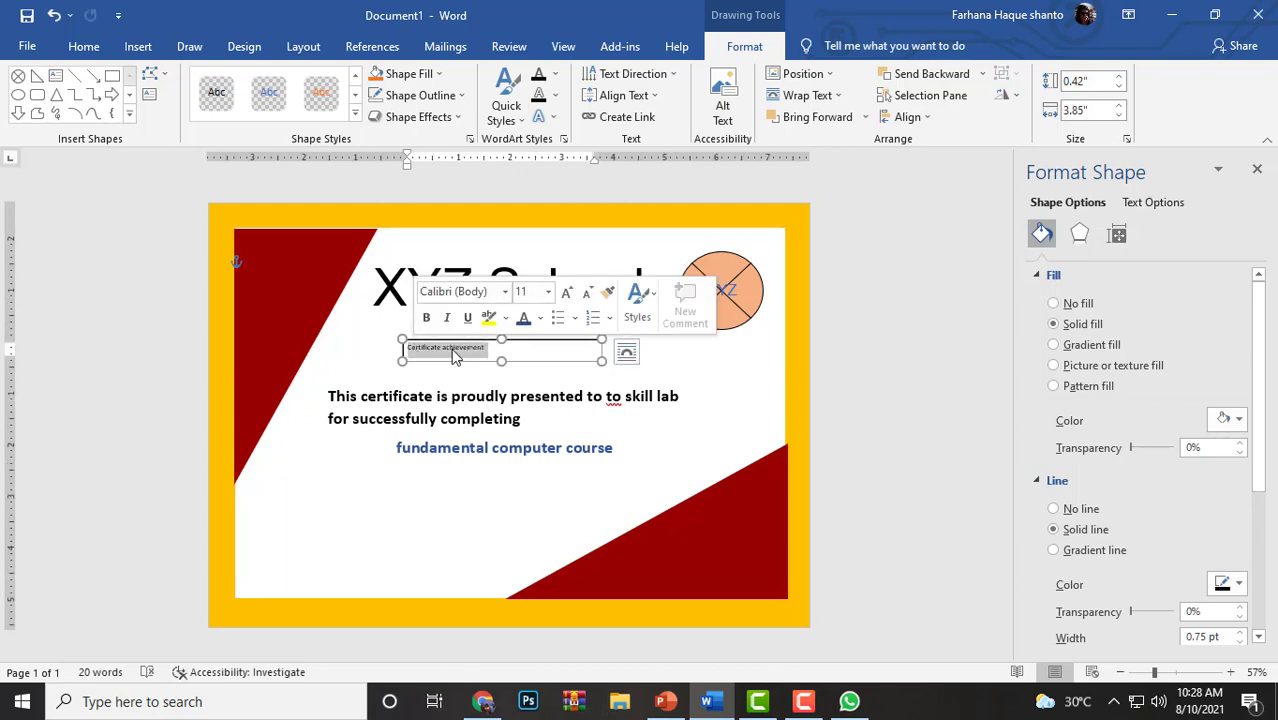
click(86, 45)
click(259, 81)
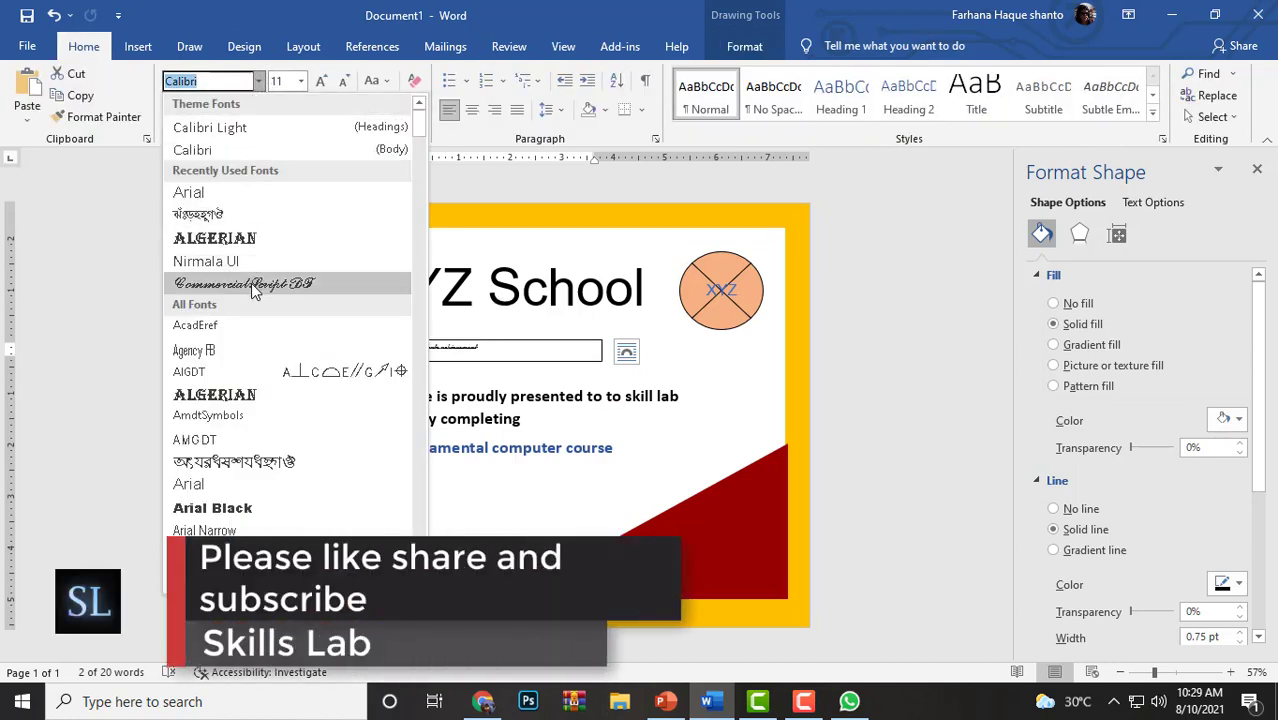
click(251, 283)
click(300, 81)
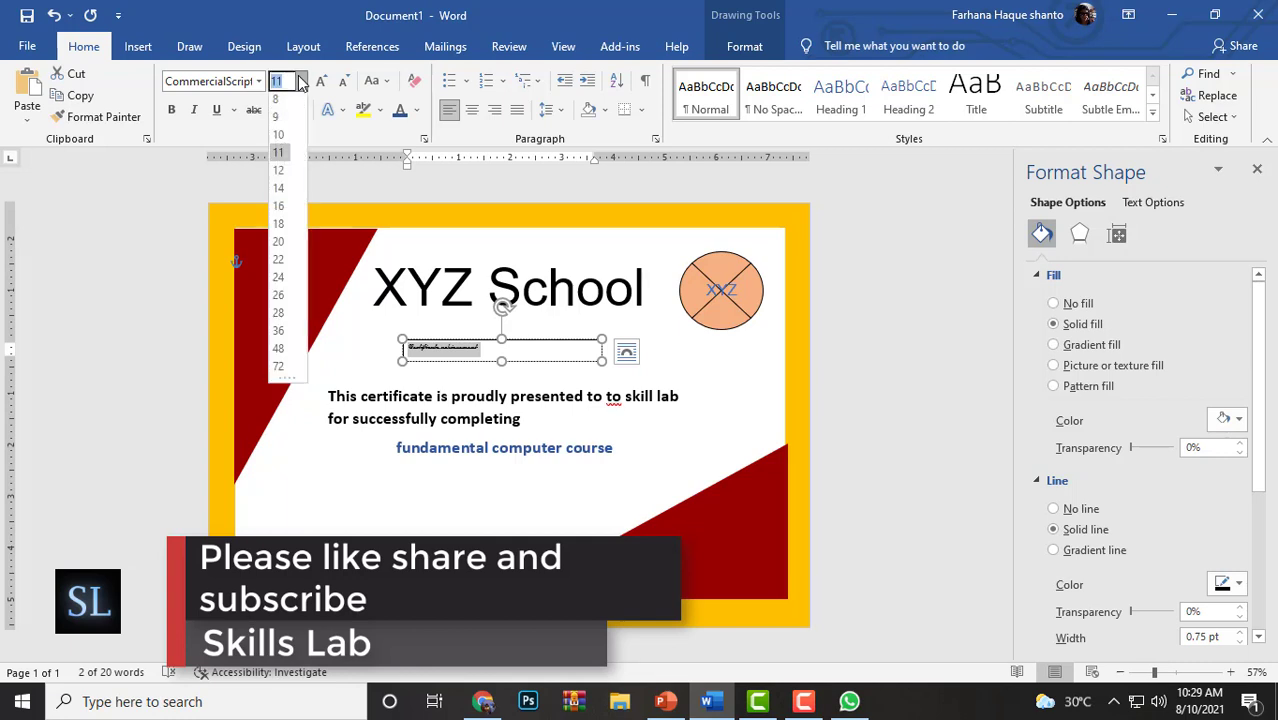
click(279, 353)
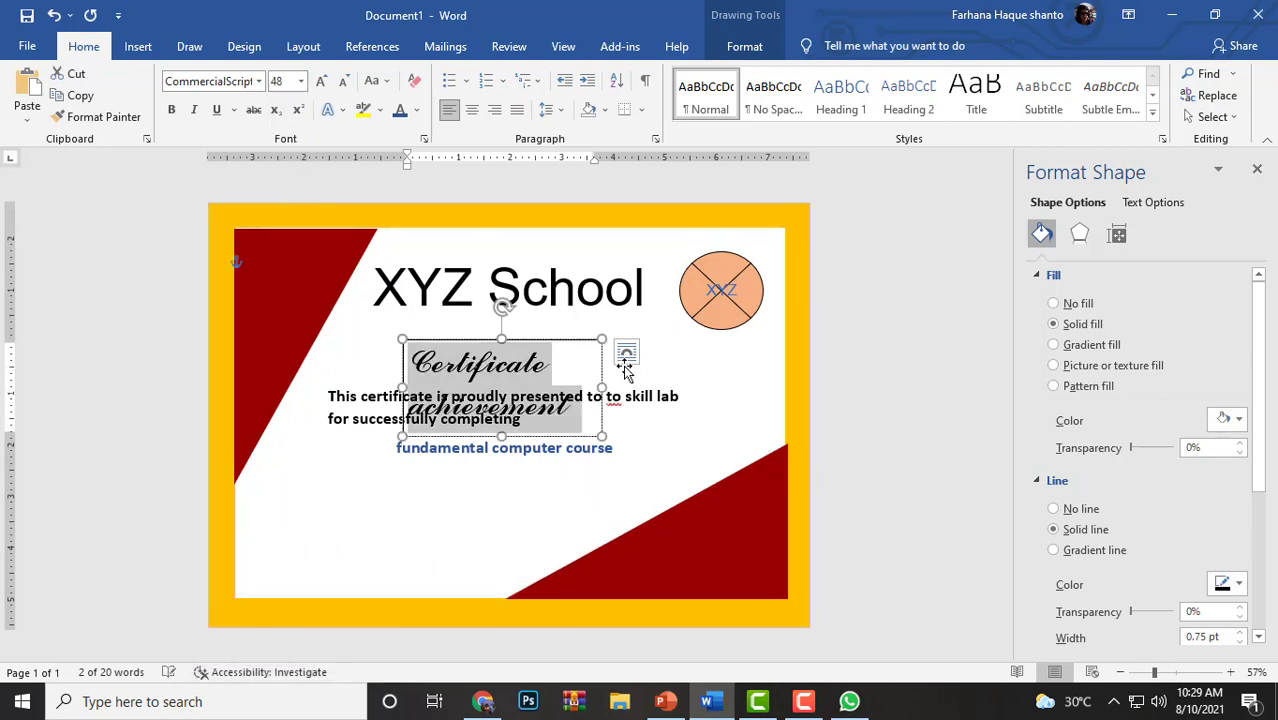
drag(600, 389, 746, 362)
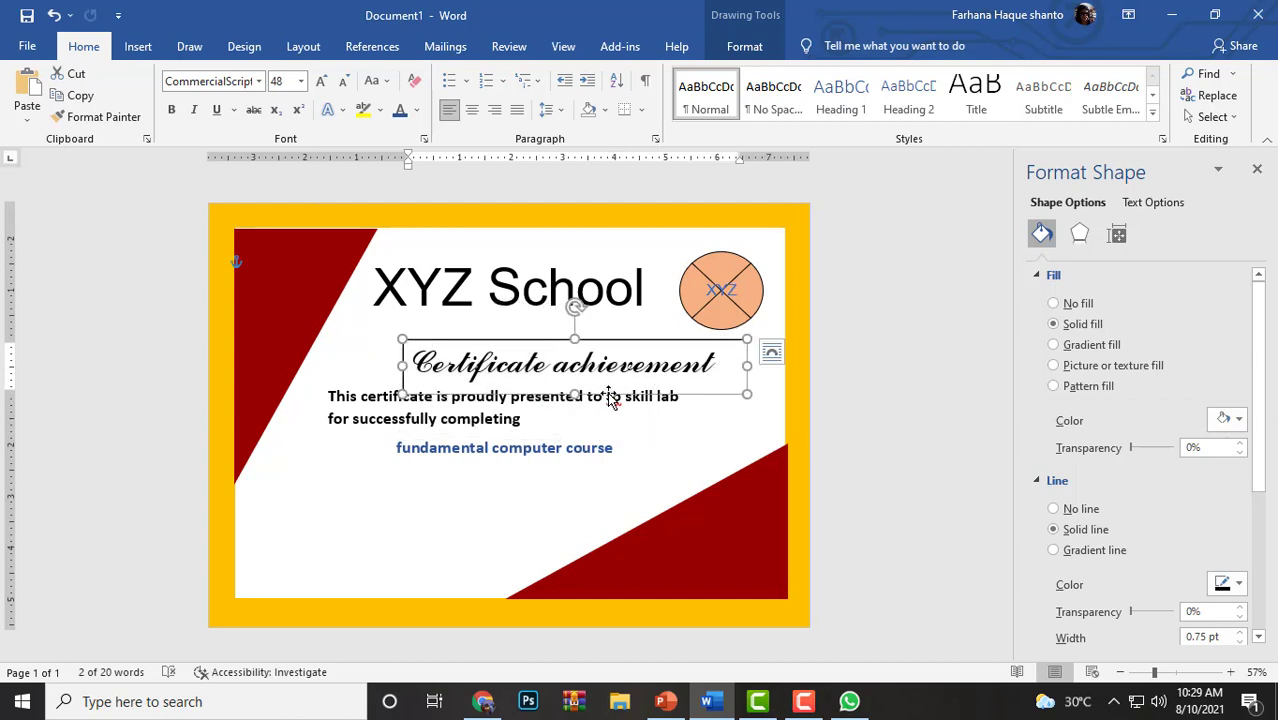
drag(609, 396, 537, 380)
Step: Nudge the body box down-left and enlarge 'fundamental computer course' to 28 pt
click(473, 472)
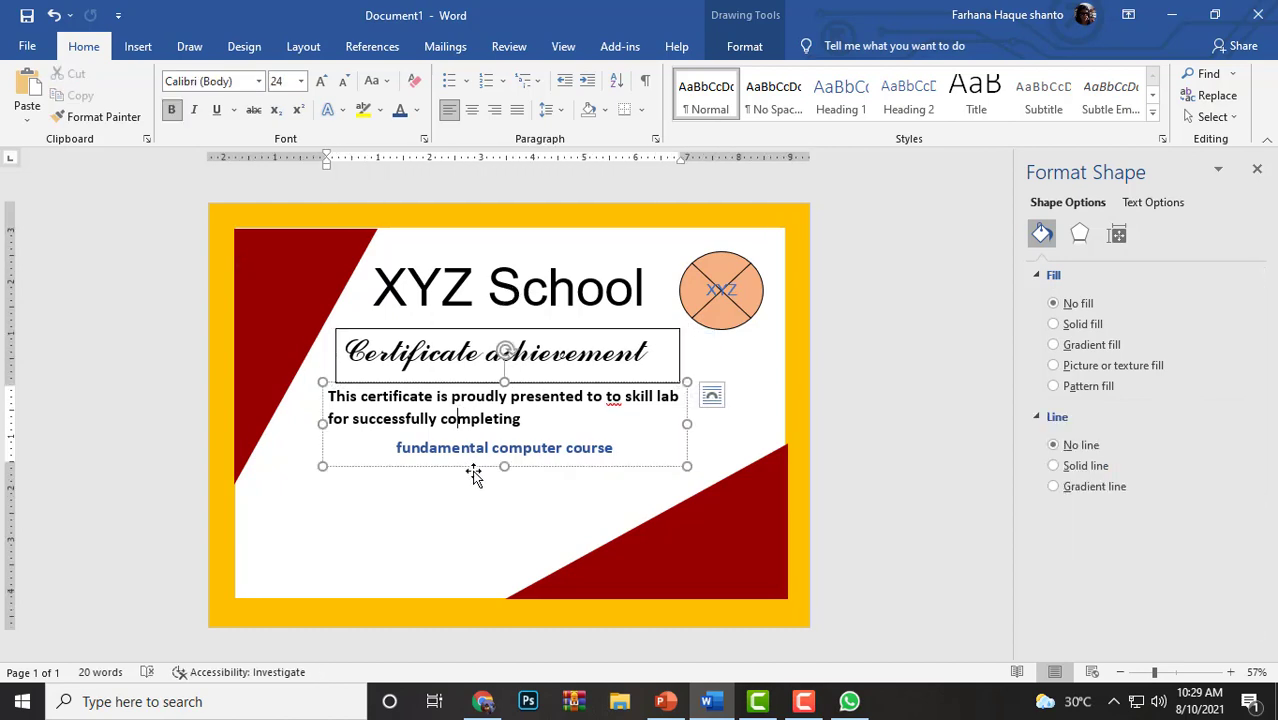
drag(472, 474, 459, 488)
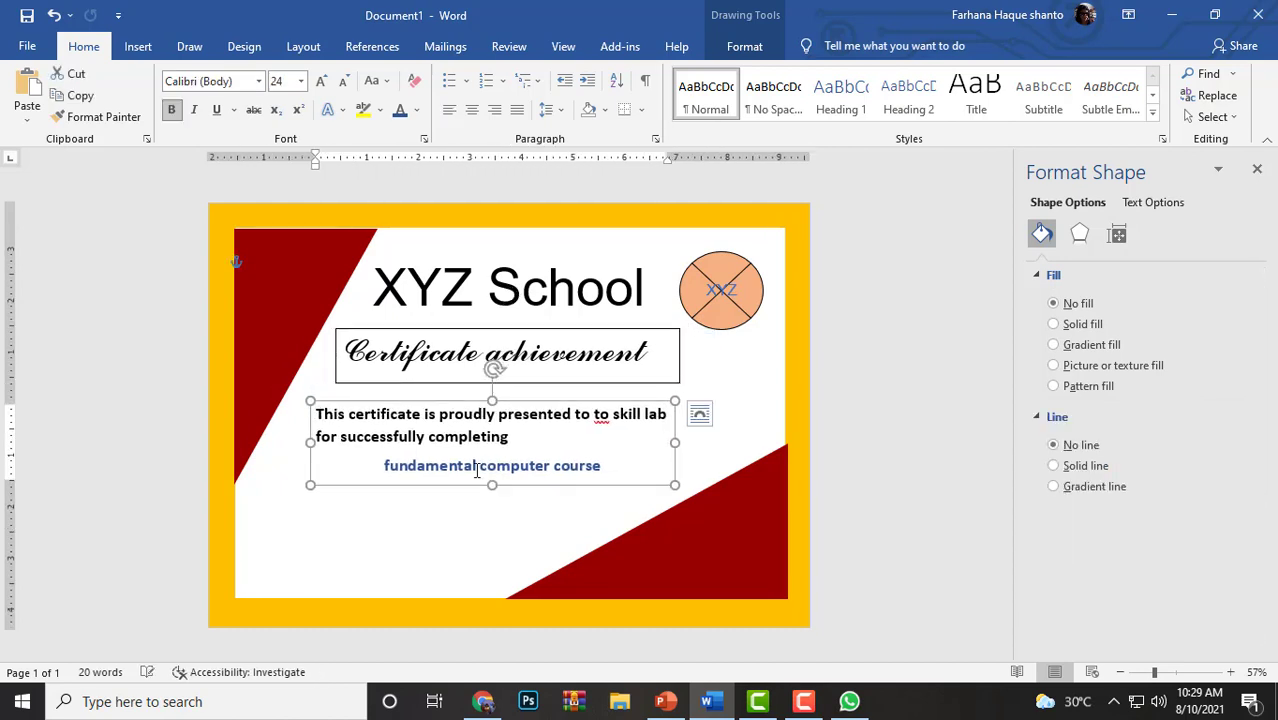
click(600, 466)
drag(541, 472, 377, 477)
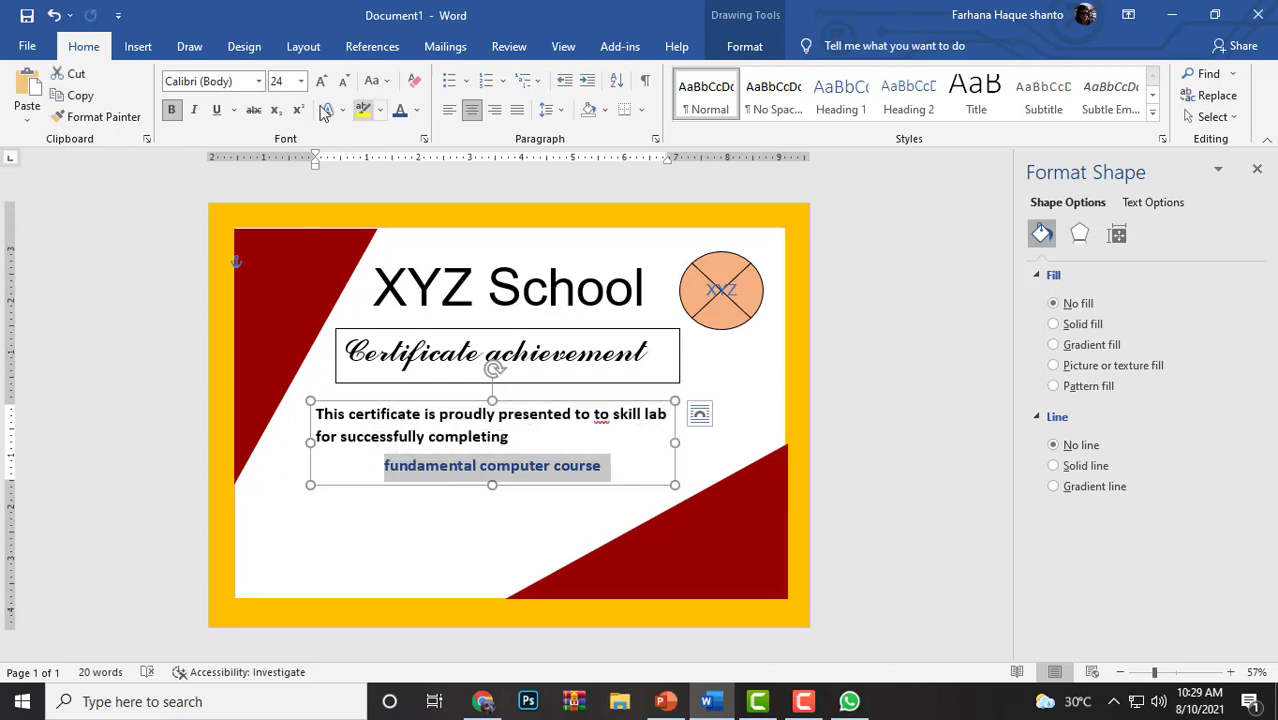
click(300, 81)
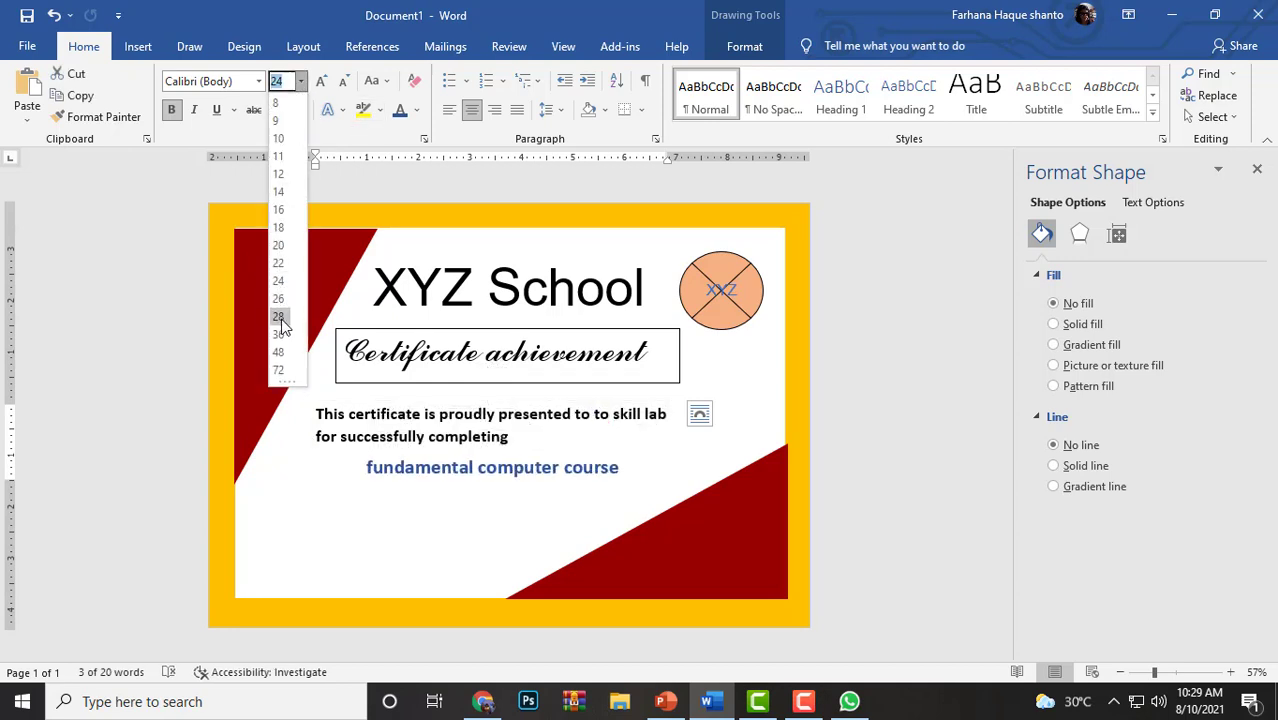
click(280, 316)
Step: Apply the transparent no-fill, no-outline shape style to the Certificate achievement box
click(440, 362)
click(554, 381)
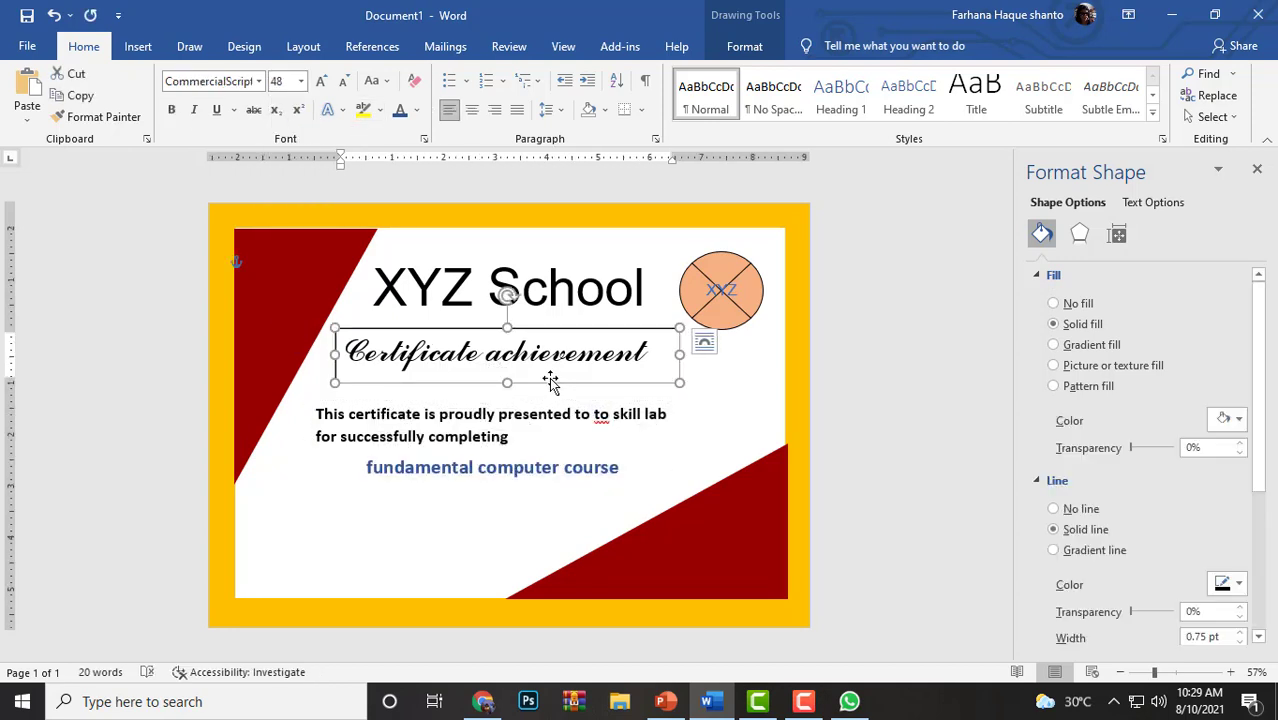
click(744, 46)
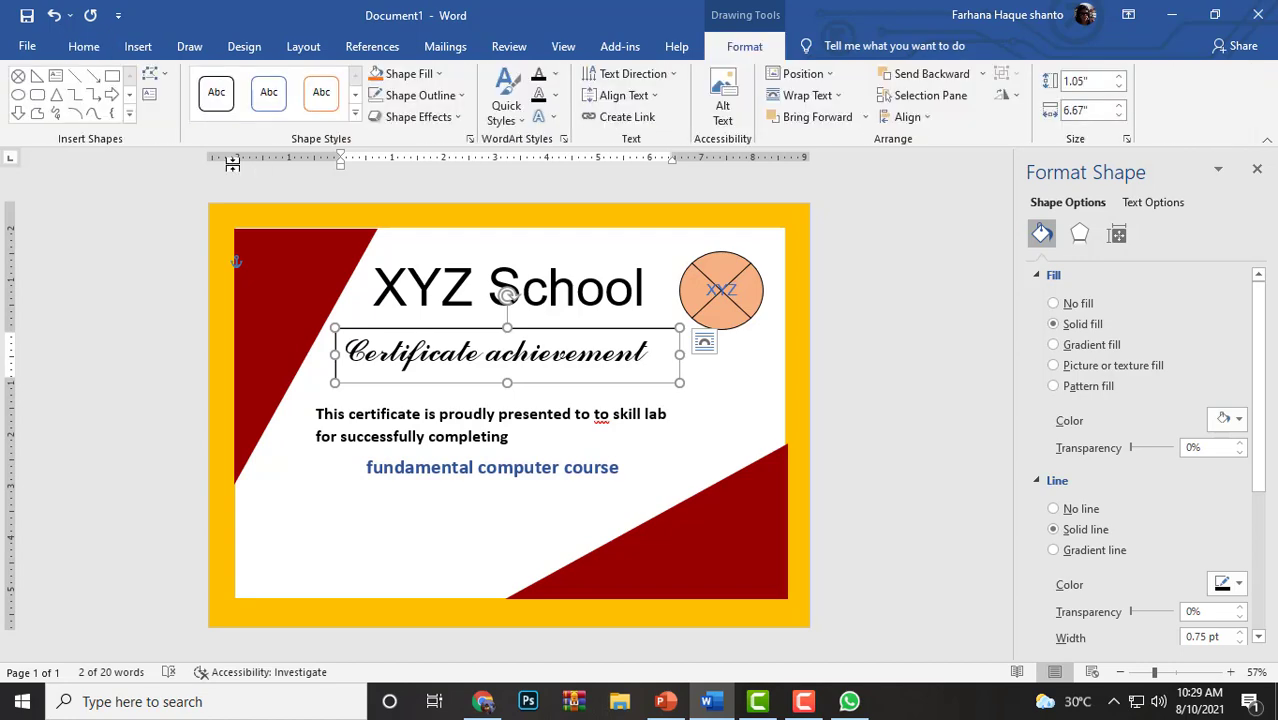
click(355, 113)
click(213, 488)
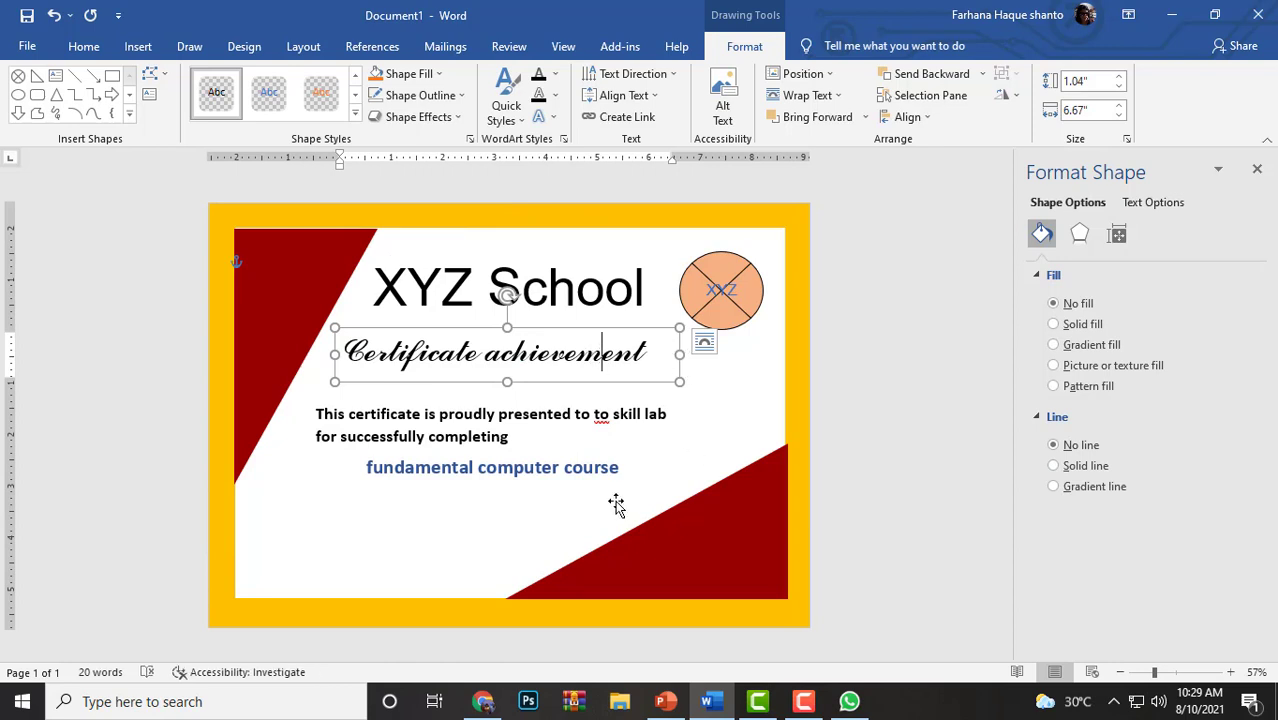
click(451, 525)
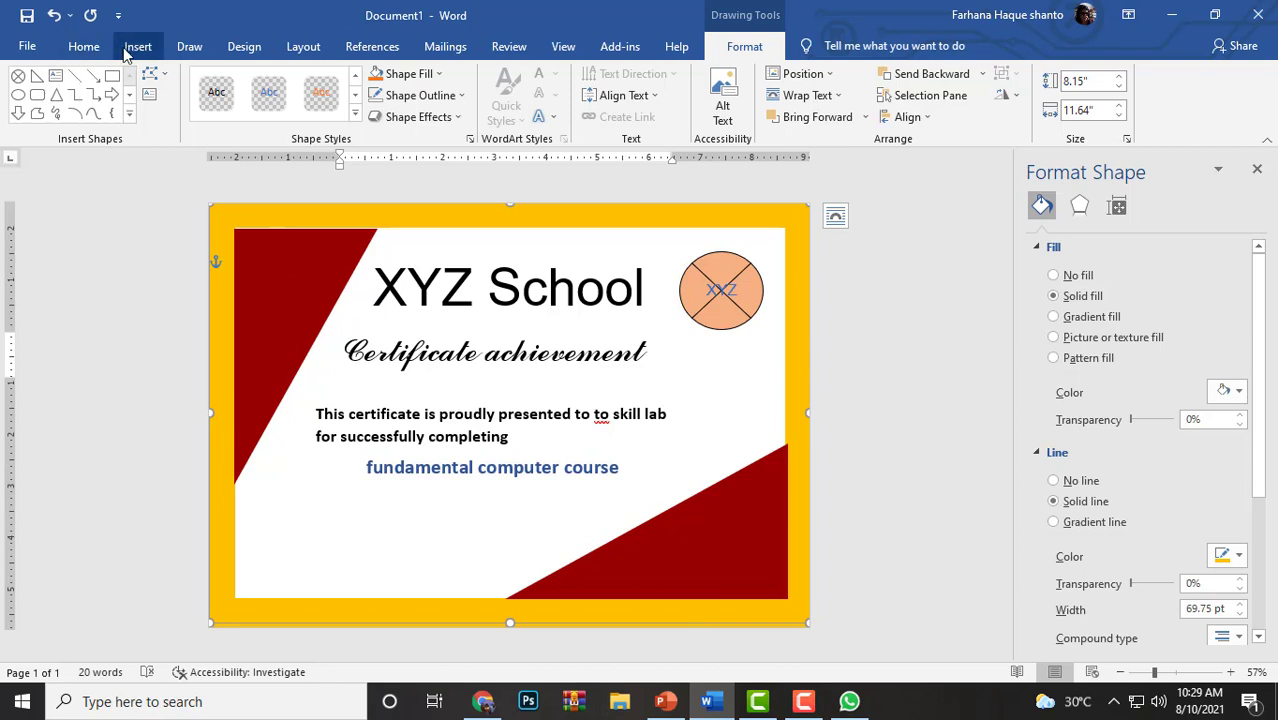
Step: Add a text box near the bottom left containing only 'Signature of director'
click(149, 94)
click(321, 545)
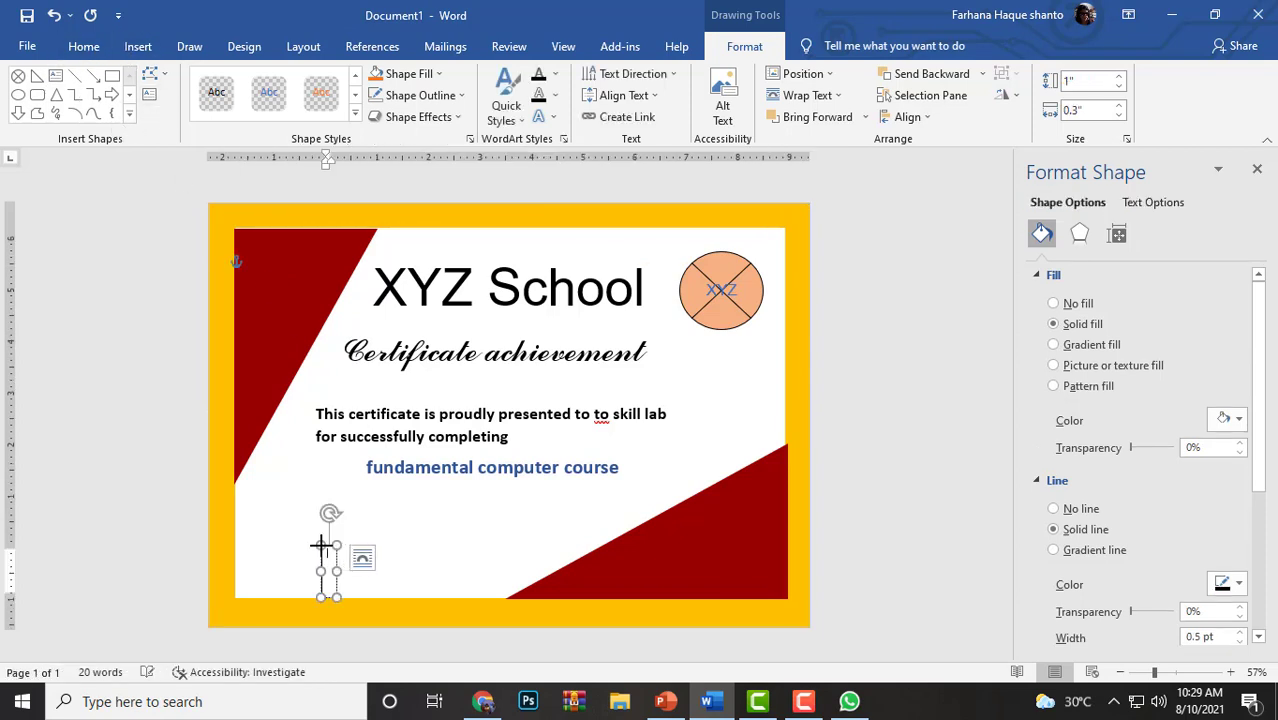
text(Date Signature of director)
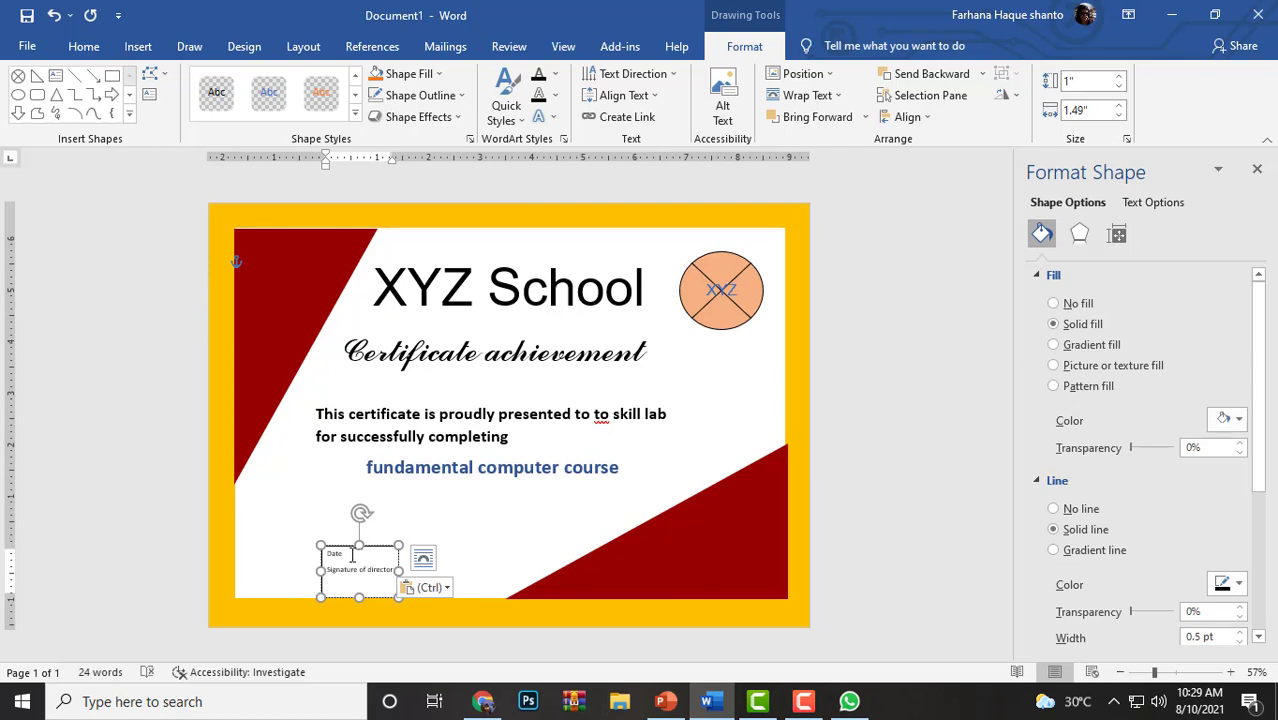
key(BackSpace)
key(BackSpace)
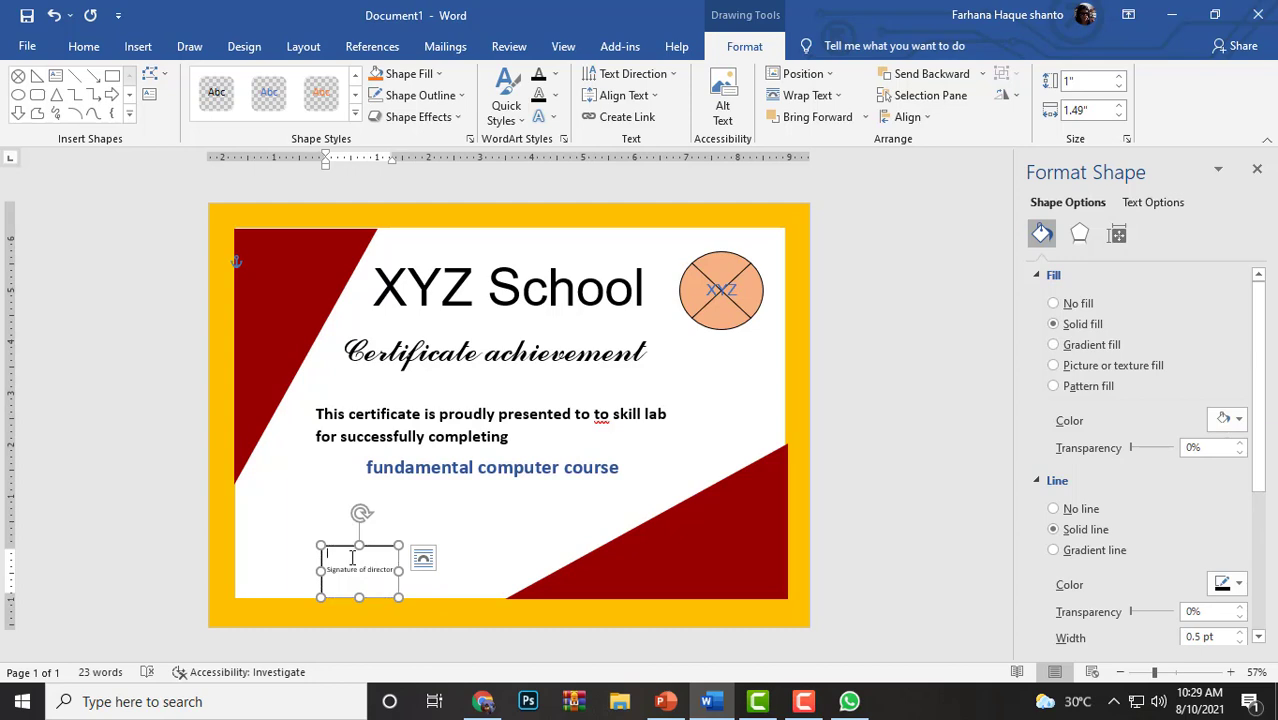
mouse_move(371, 596)
mouse_down()
mouse_move(350, 577)
mouse_move(459, 551)
mouse_move(288, 549)
mouse_up()
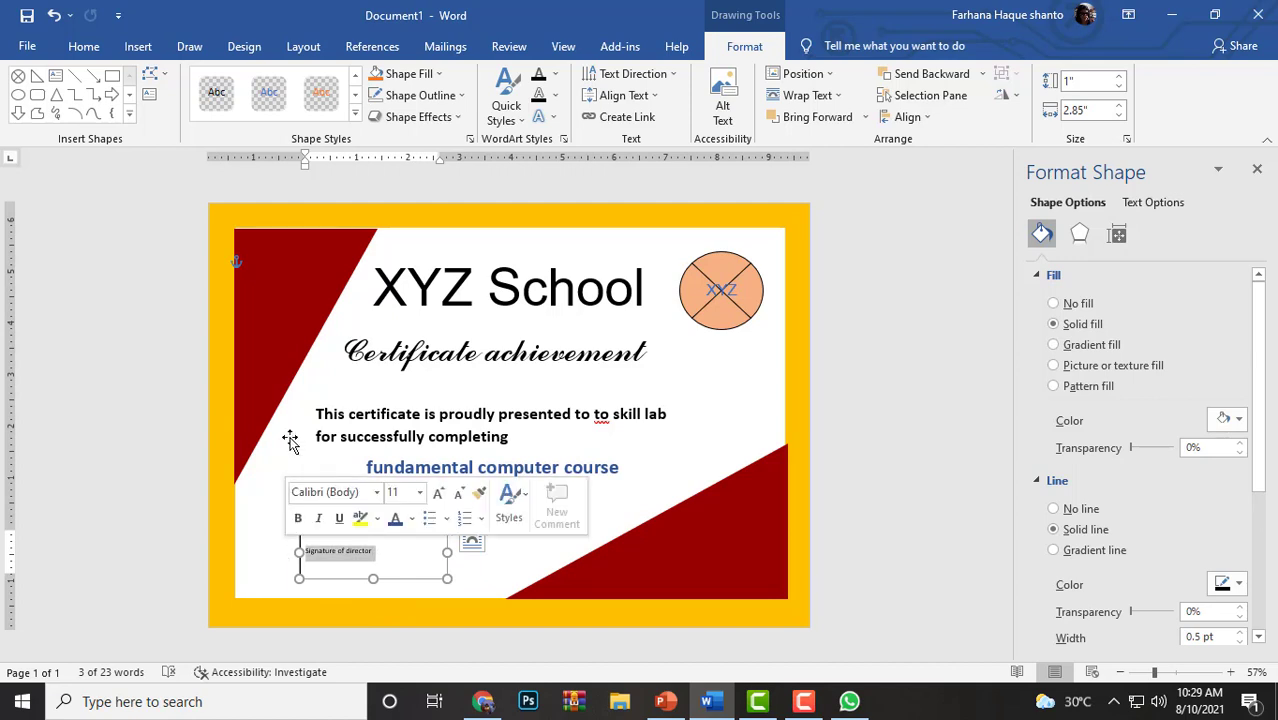
Step: Set the signature text to 26 pt and widen its box to fit
click(104, 46)
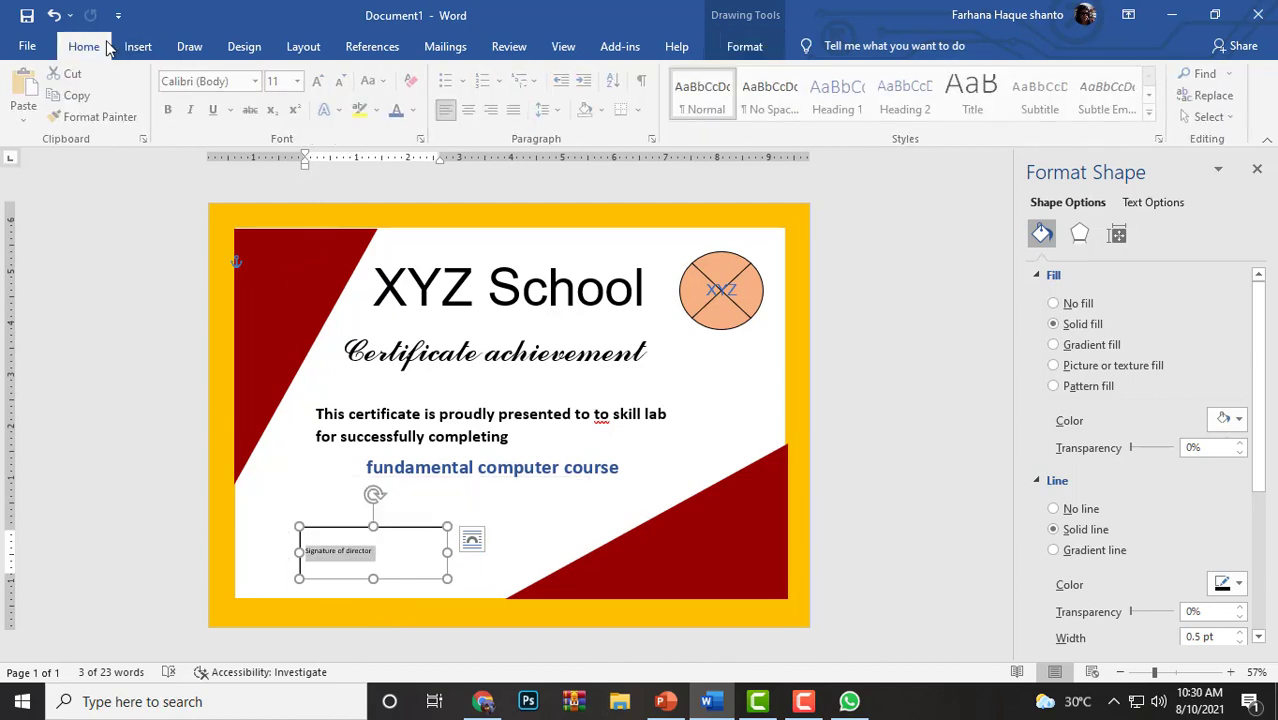
click(300, 81)
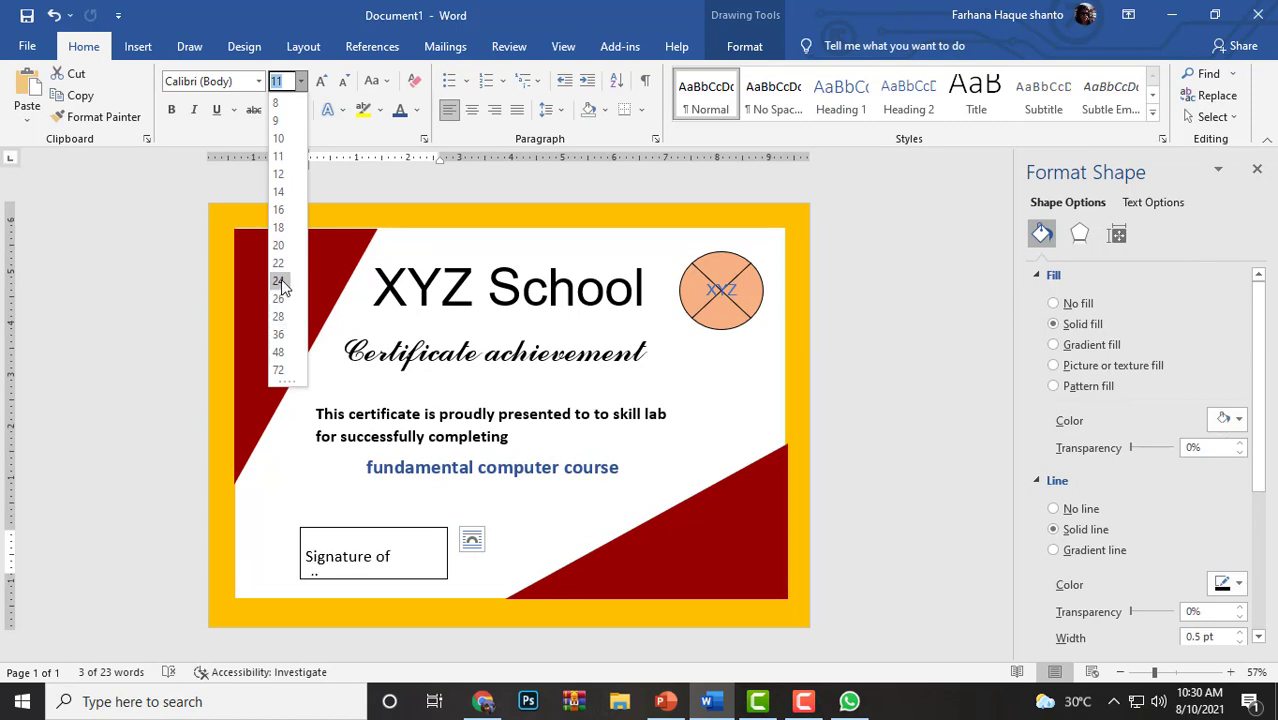
click(279, 299)
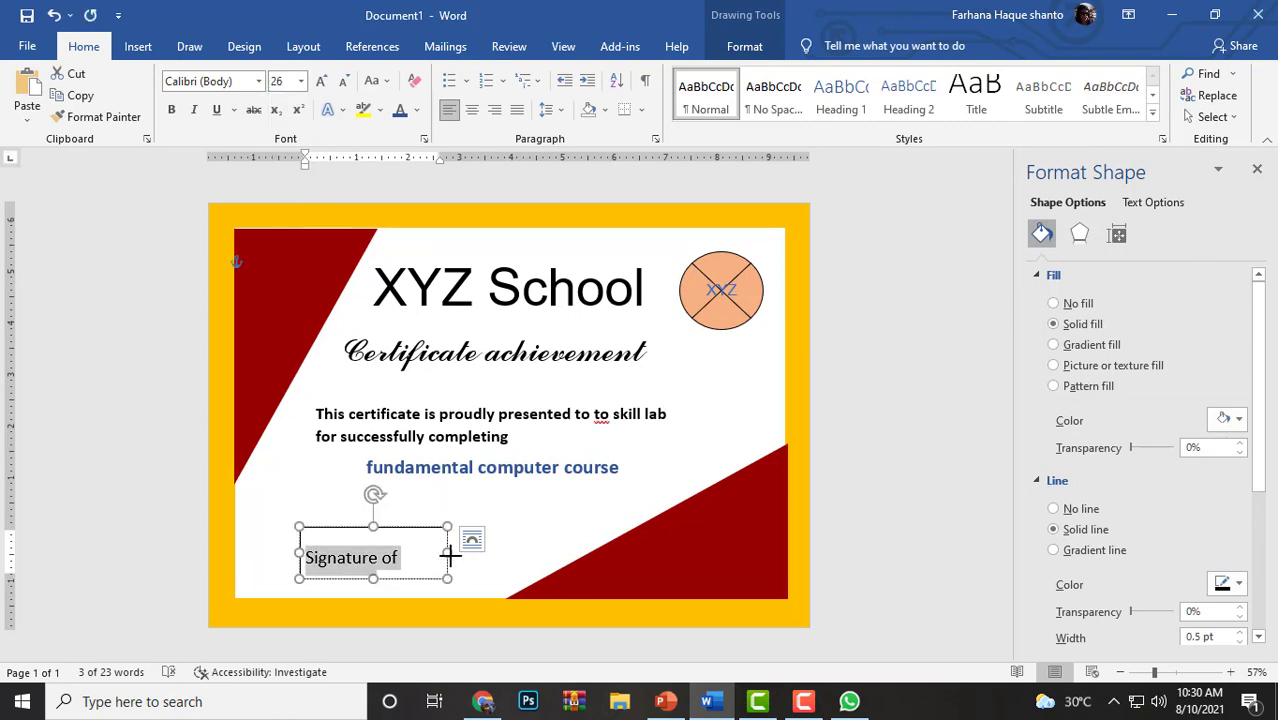
drag(449, 555, 494, 553)
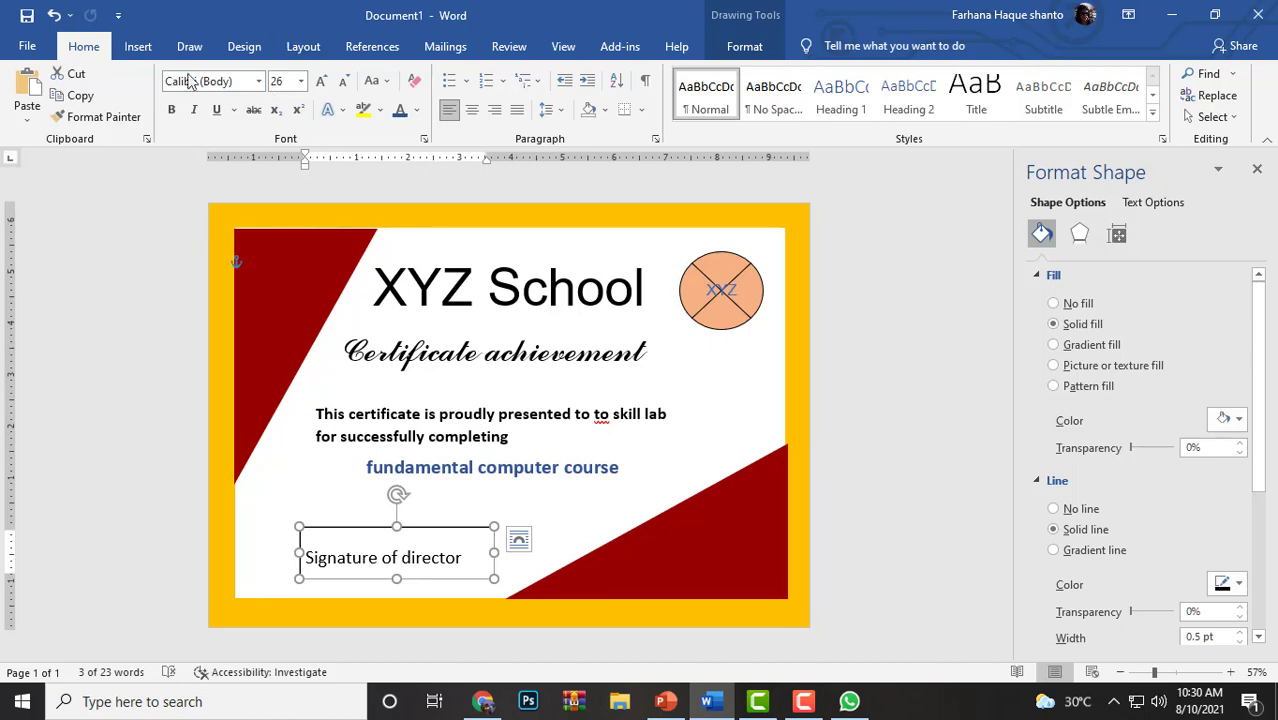
Step: Remove the signature box's fill and outline and move it into the lower-left corner
click(138, 46)
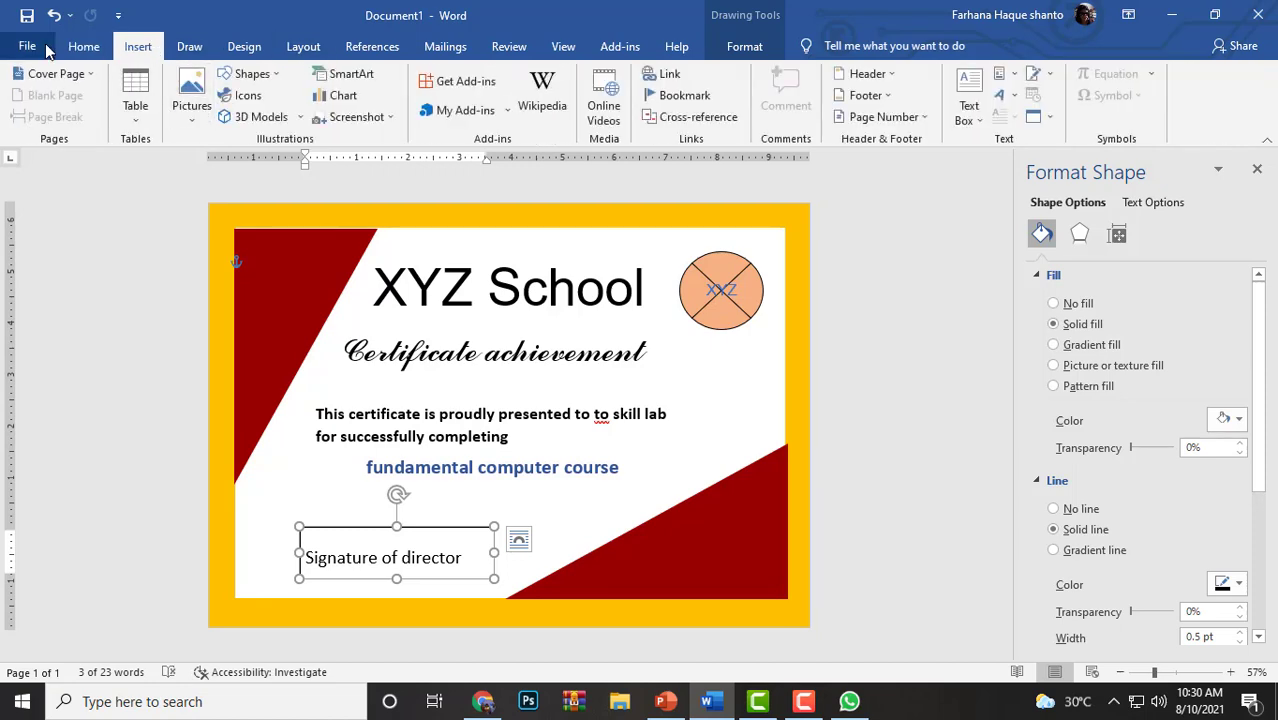
click(84, 46)
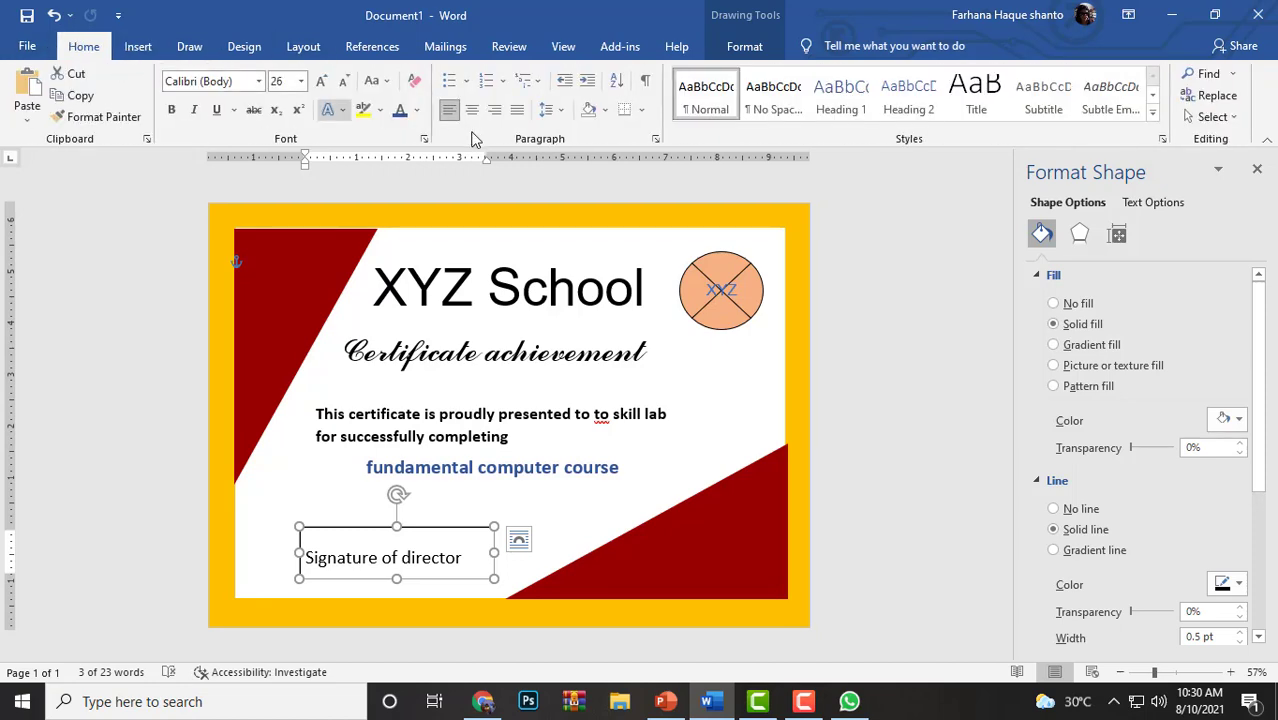
click(126, 52)
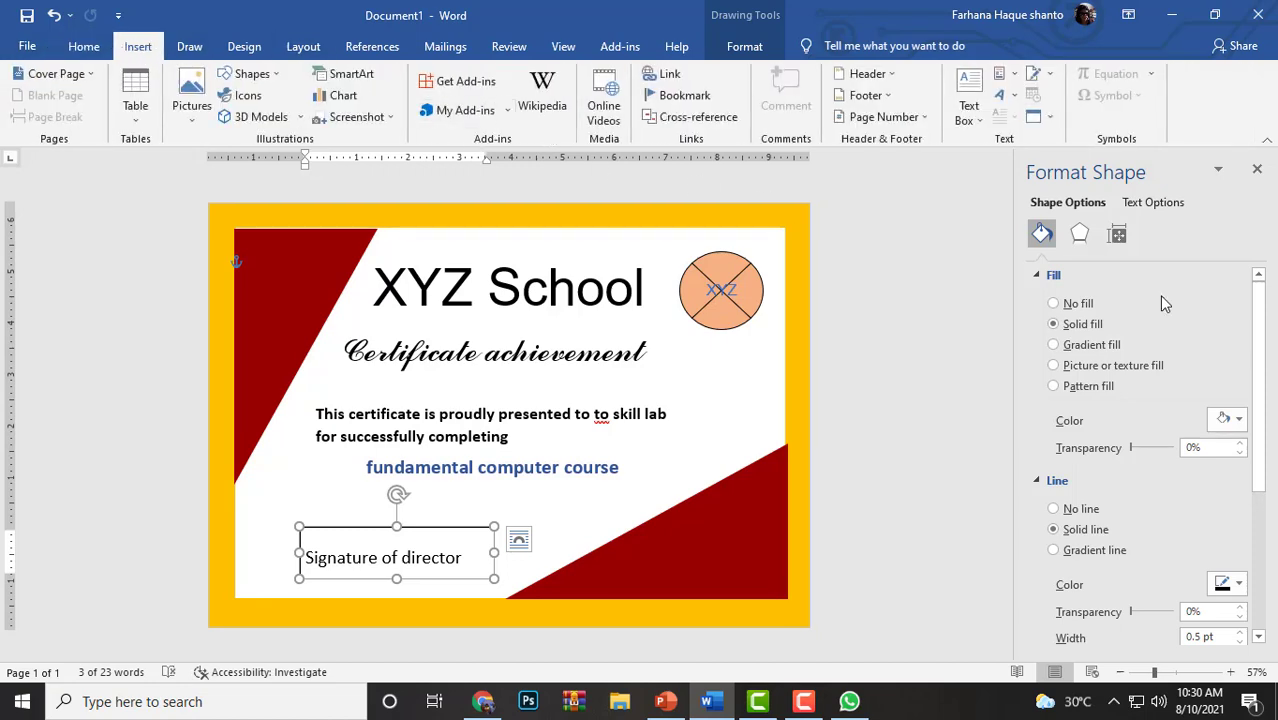
click(742, 48)
click(355, 113)
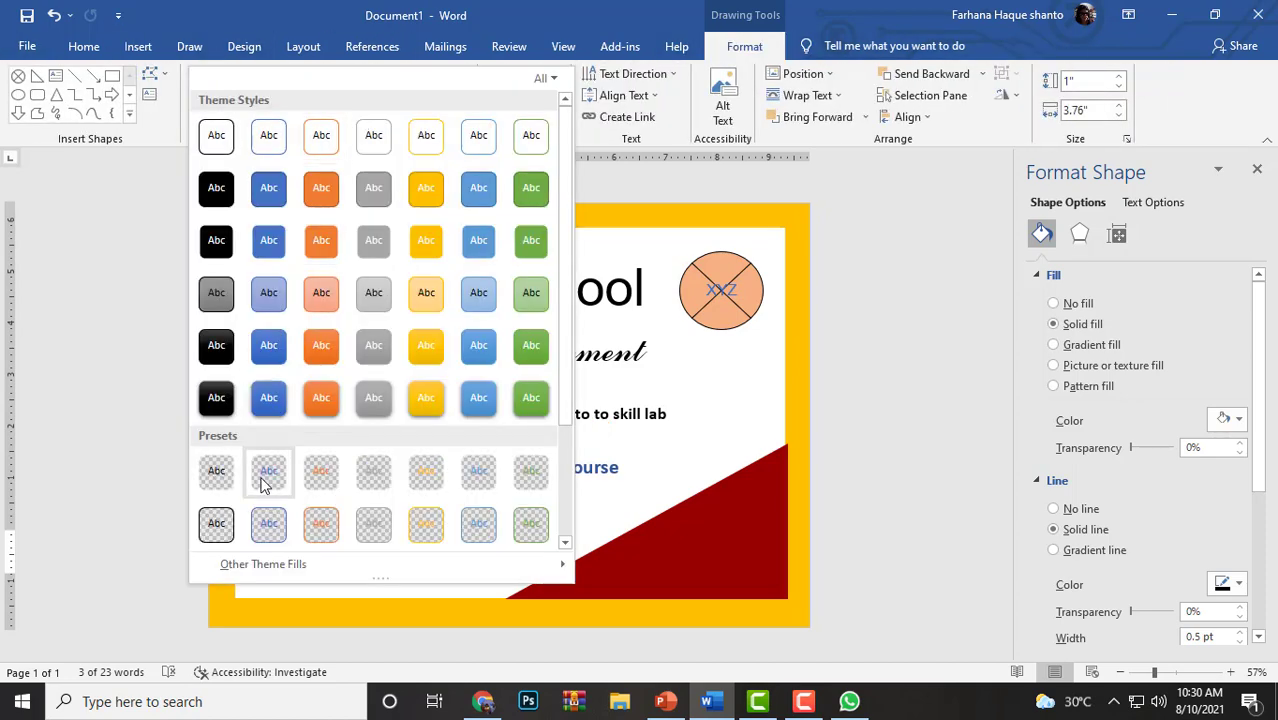
click(230, 476)
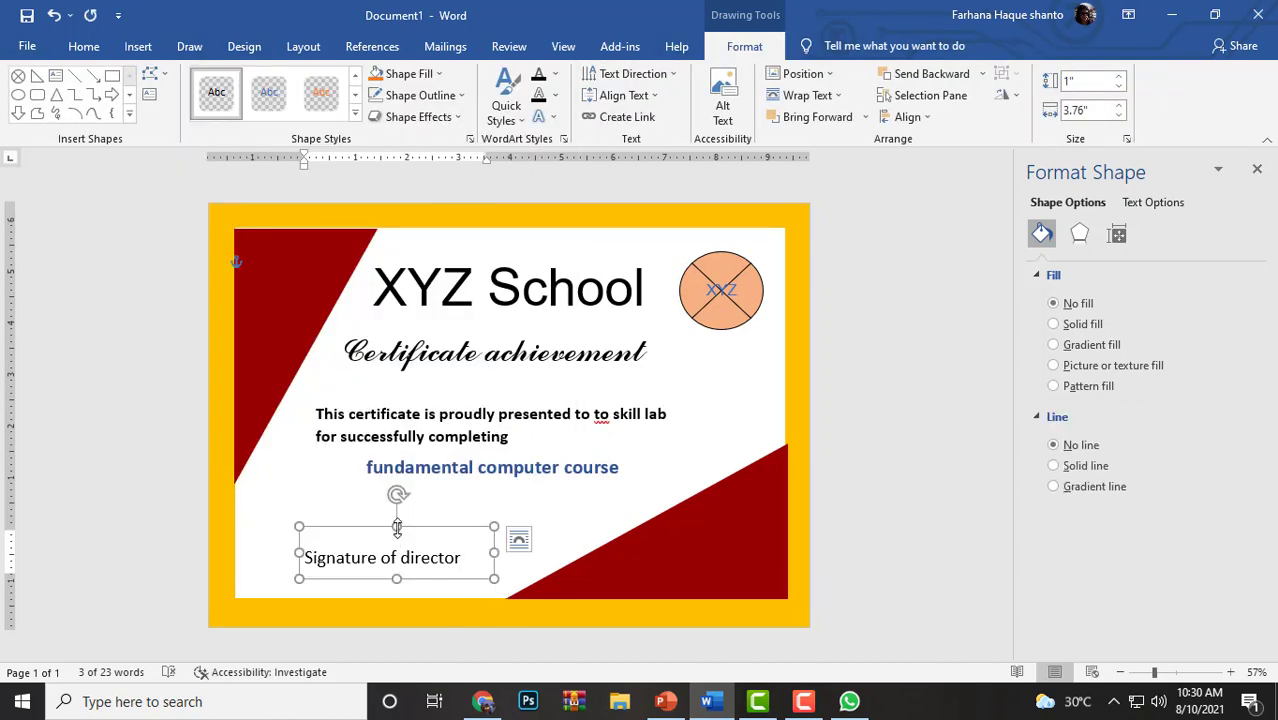
drag(397, 527, 399, 533)
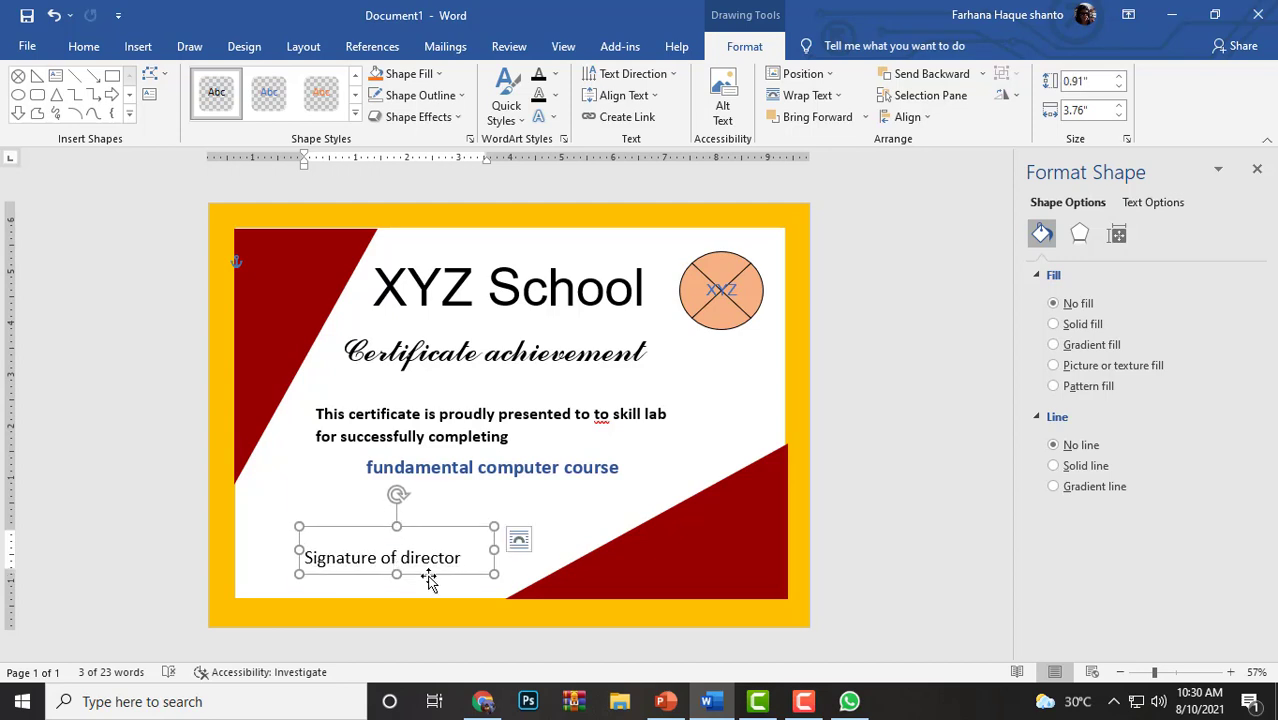
drag(428, 580, 372, 590)
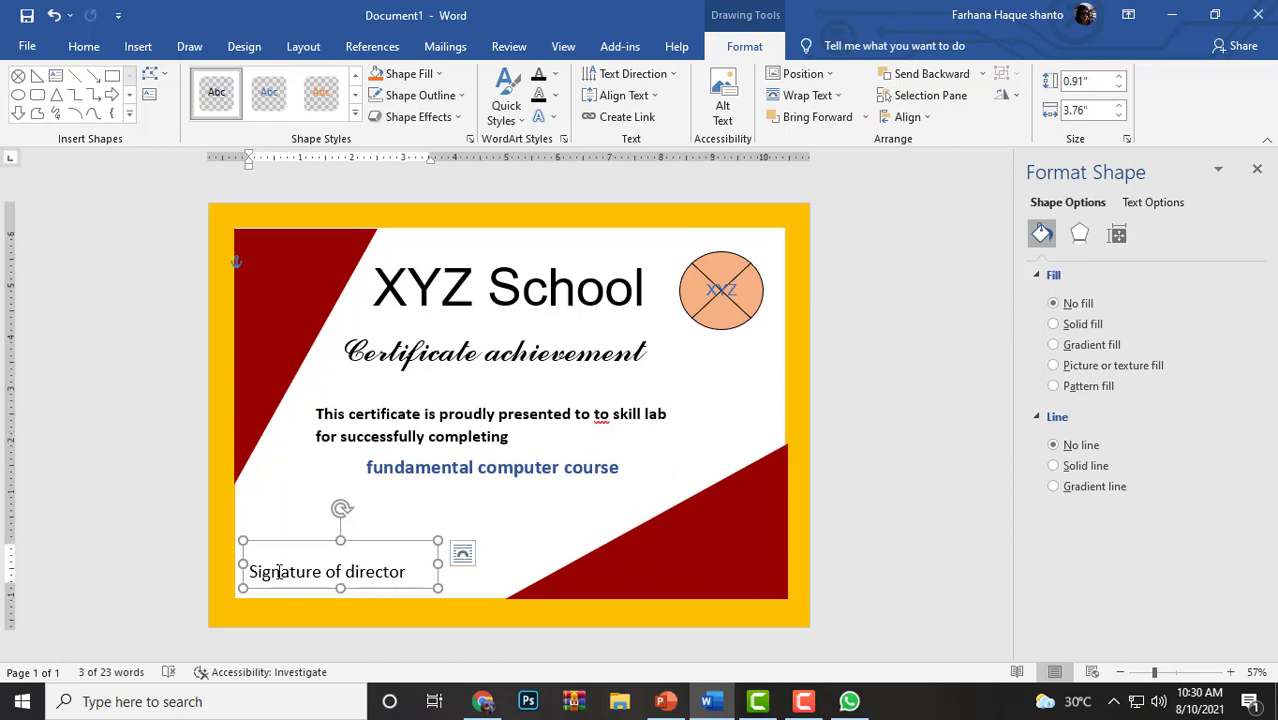
click(404, 510)
Step: Draw a straight line above the Signature of director label
click(135, 50)
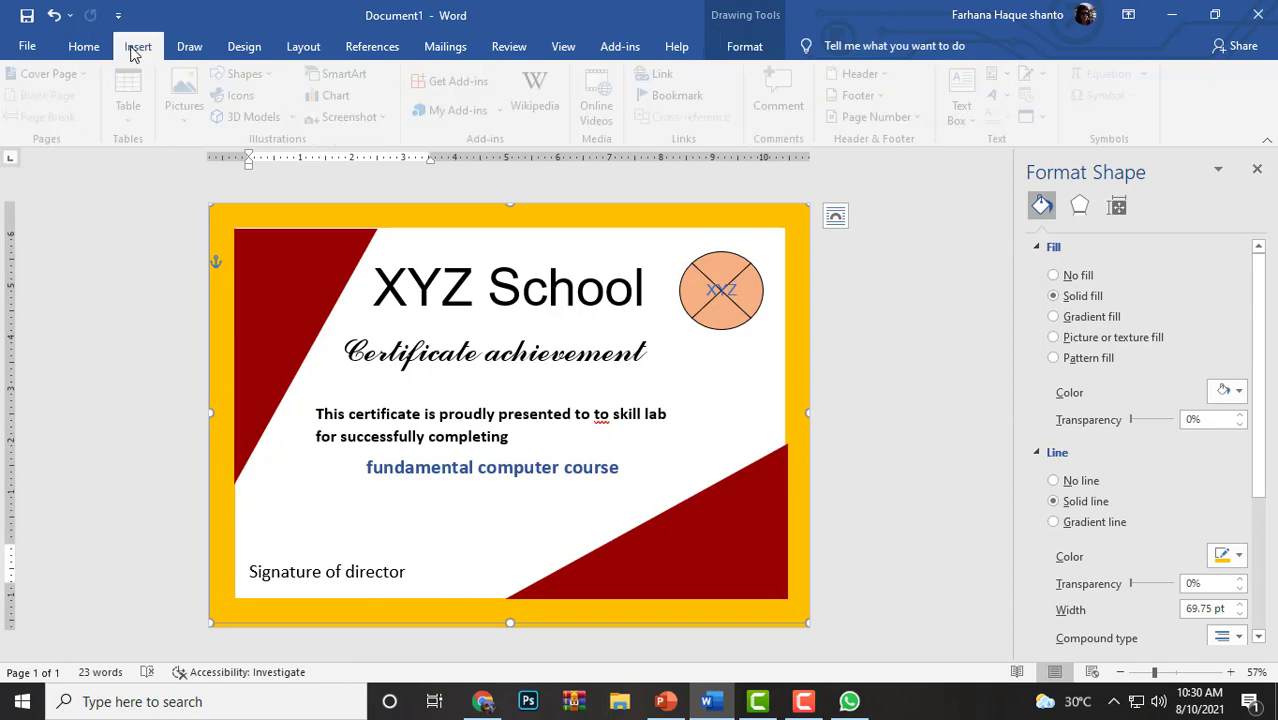
click(250, 73)
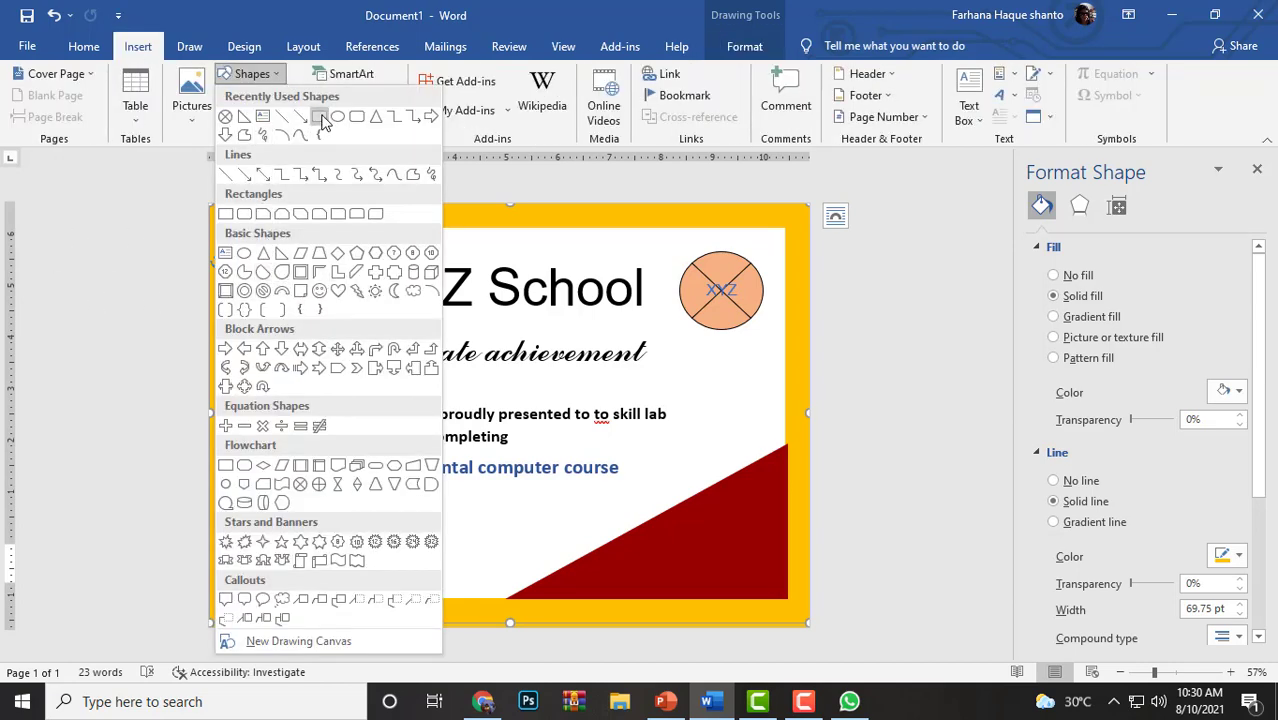
click(320, 118)
drag(243, 542, 435, 546)
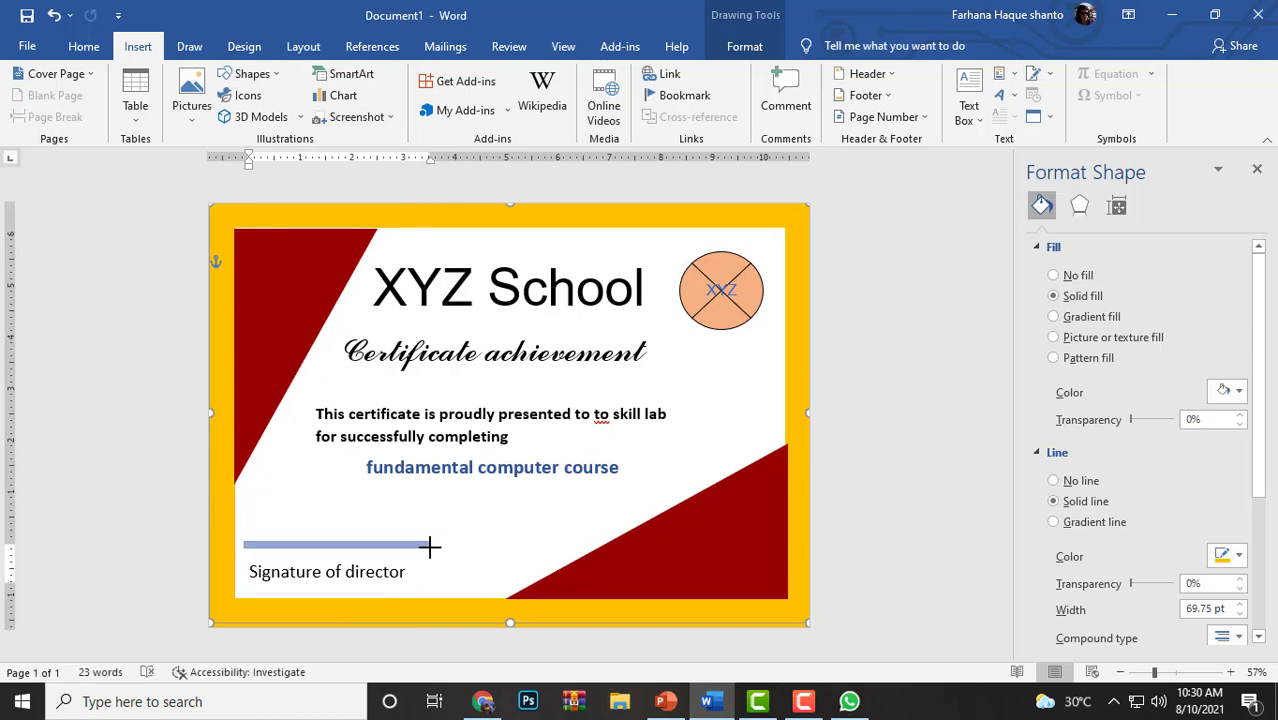
drag(424, 547, 358, 556)
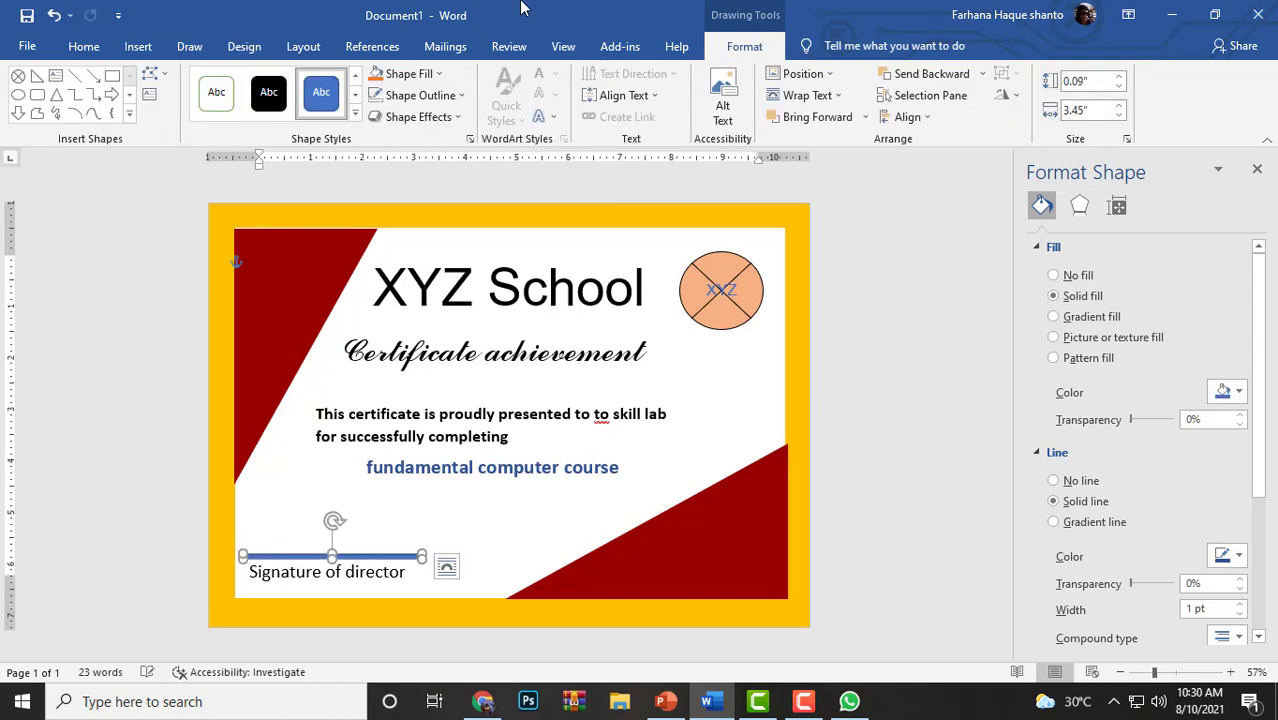
Step: Make the signature line's fill and outline colour gold
click(1229, 391)
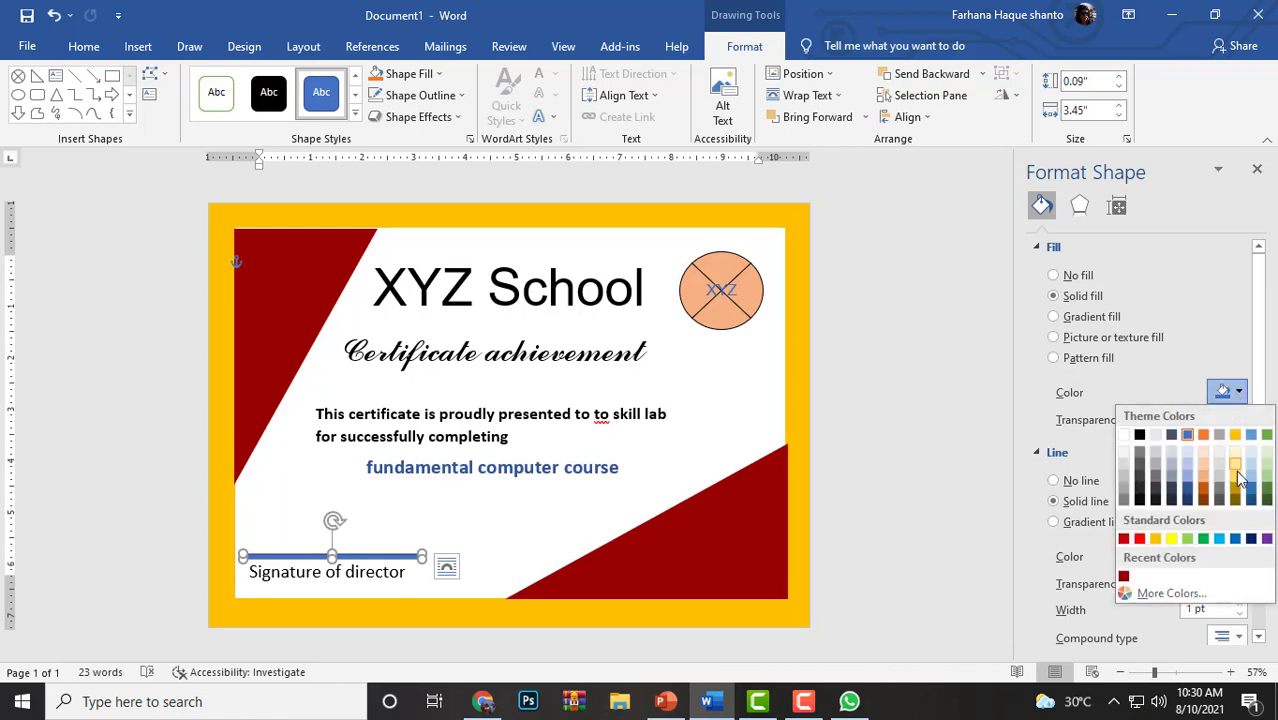
click(1237, 477)
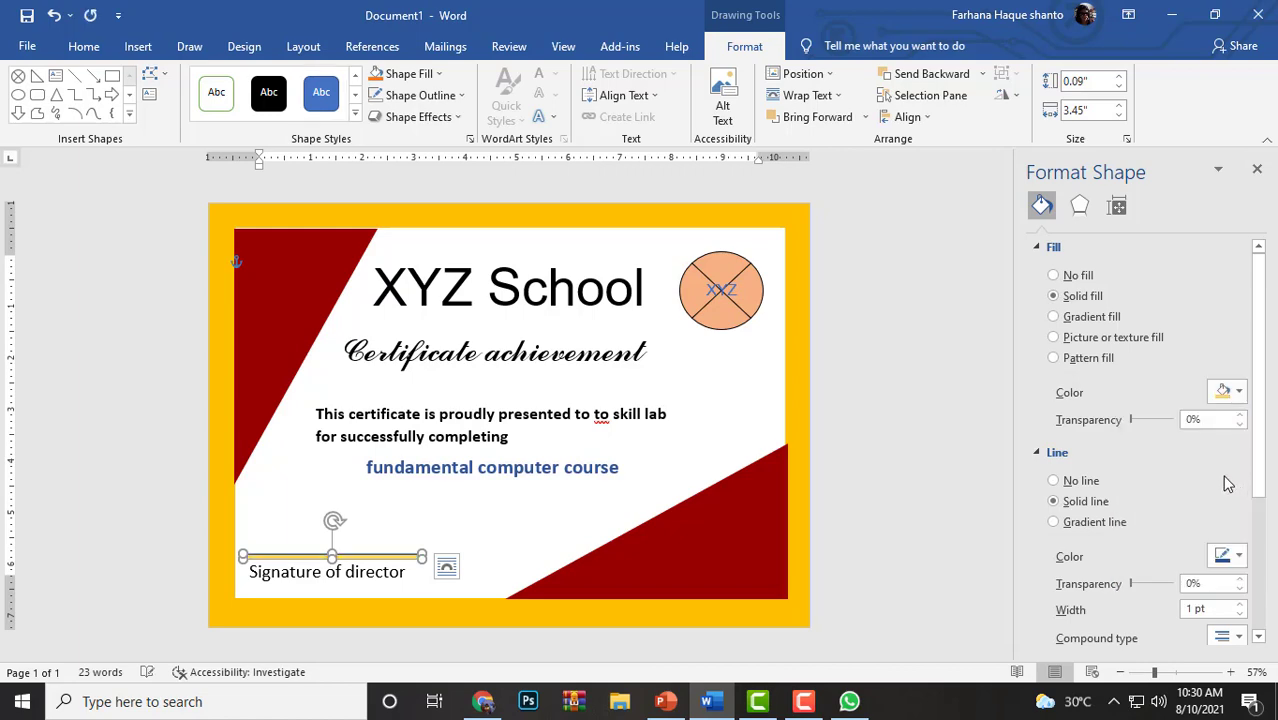
click(1240, 557)
click(1172, 479)
click(399, 560)
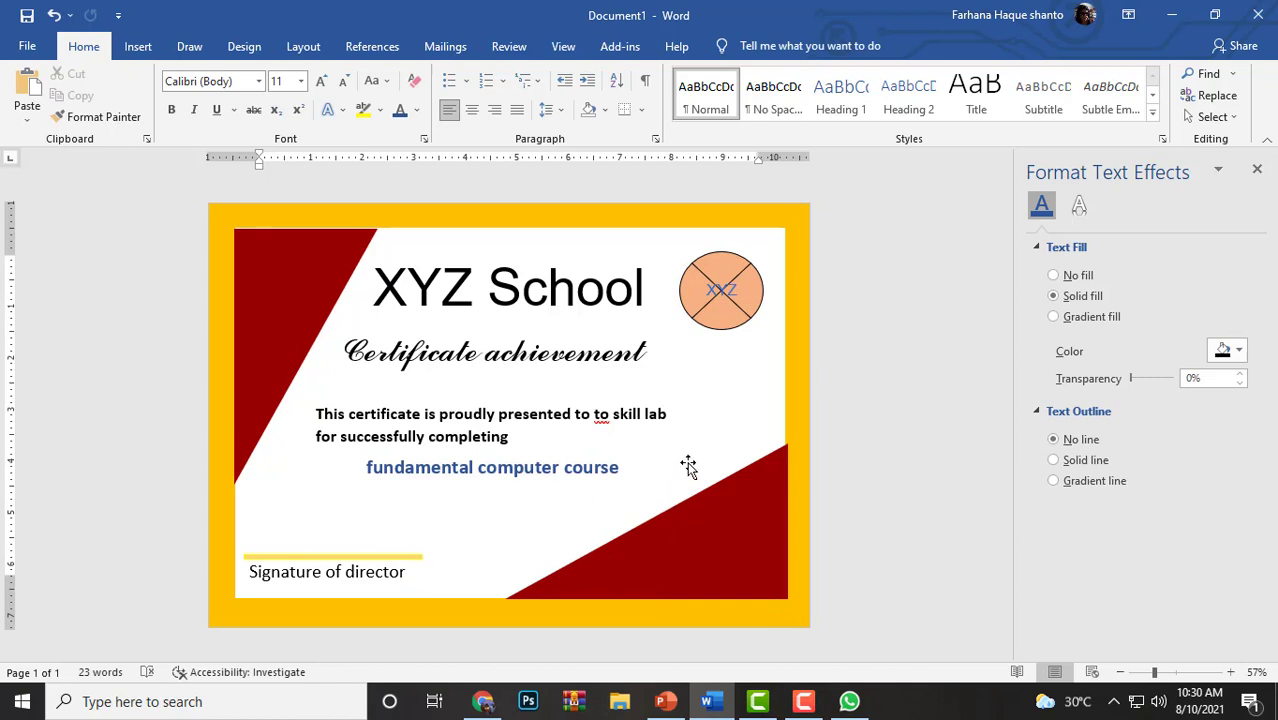
Step: Draw a new text box near the top-left corner and paste the label text into it
click(288, 317)
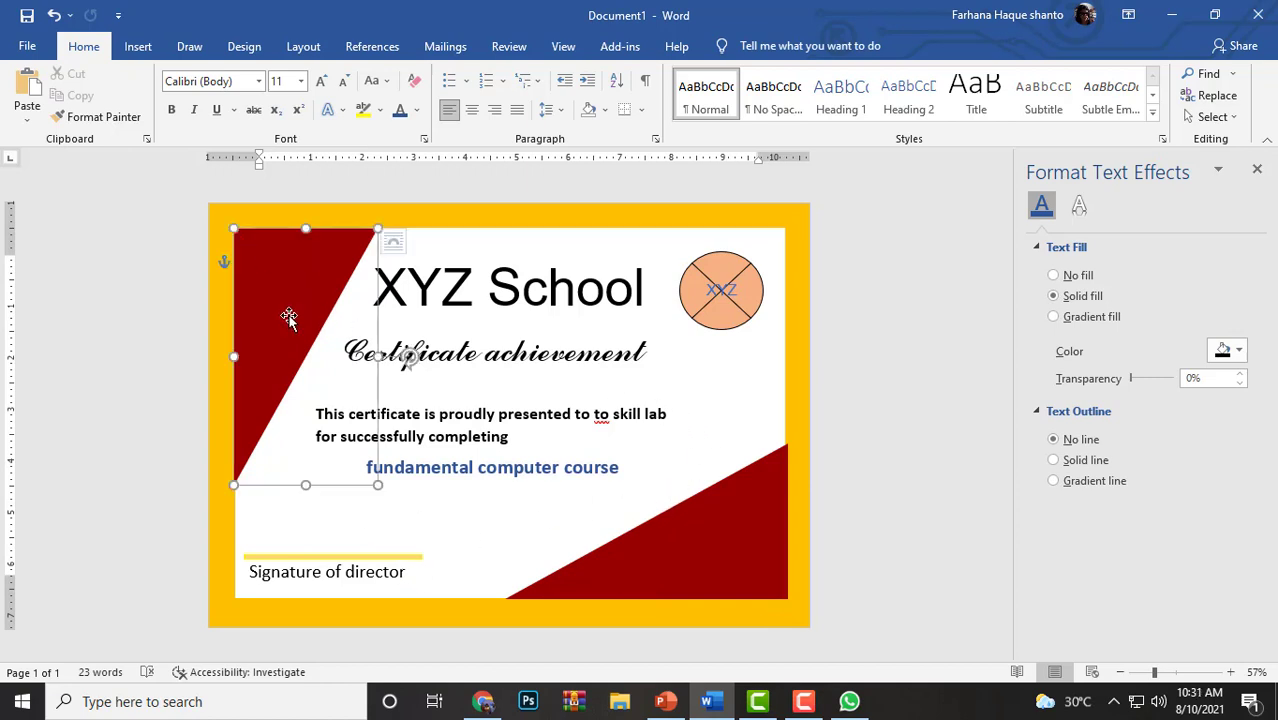
click(288, 317)
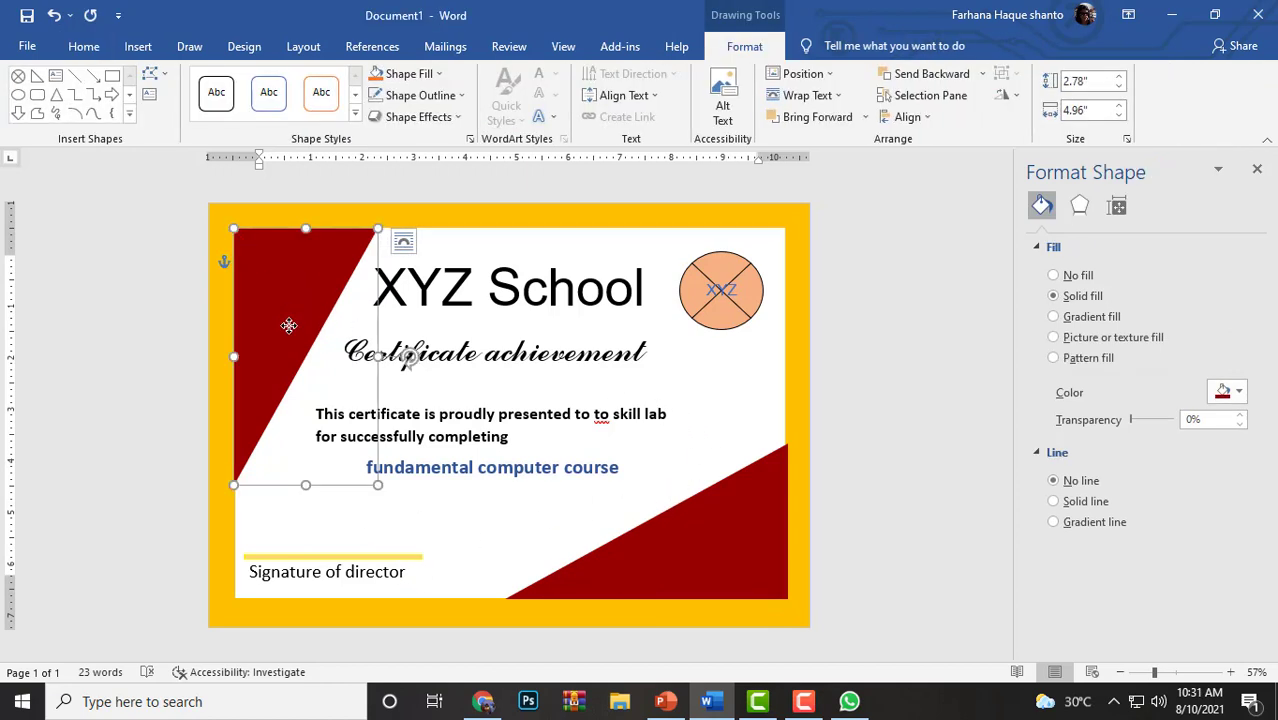
click(538, 242)
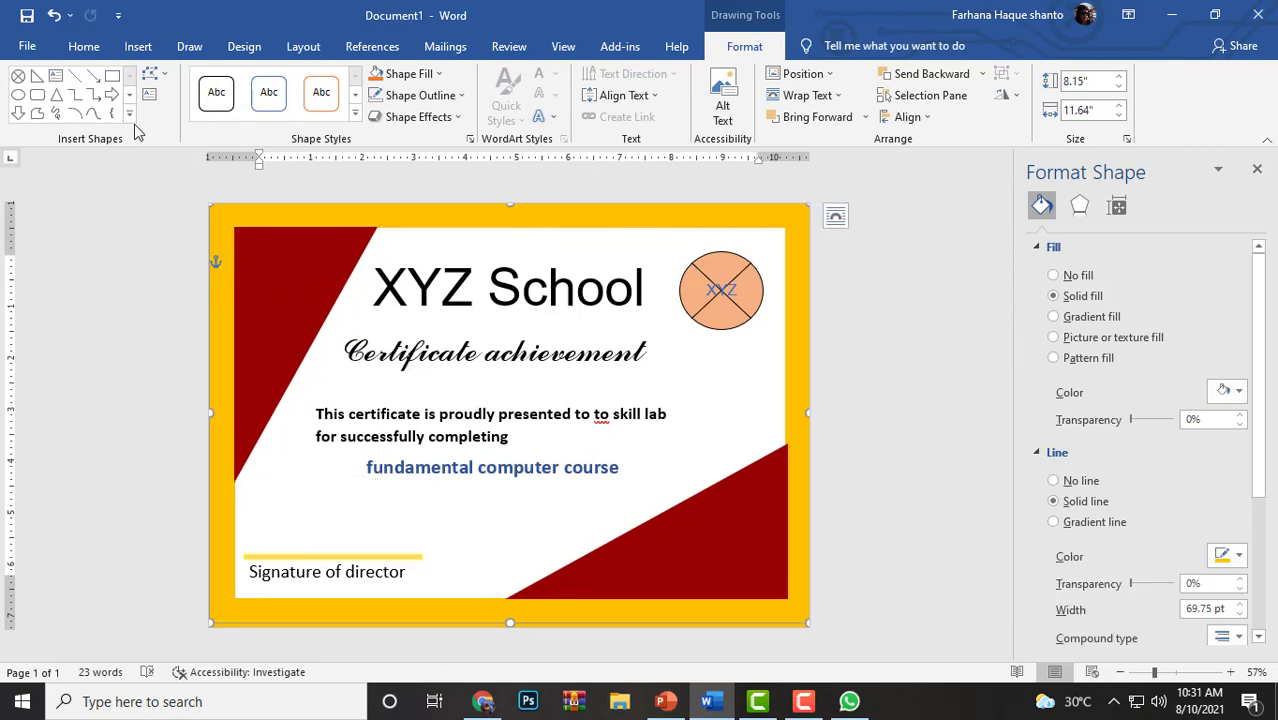
click(149, 94)
click(270, 257)
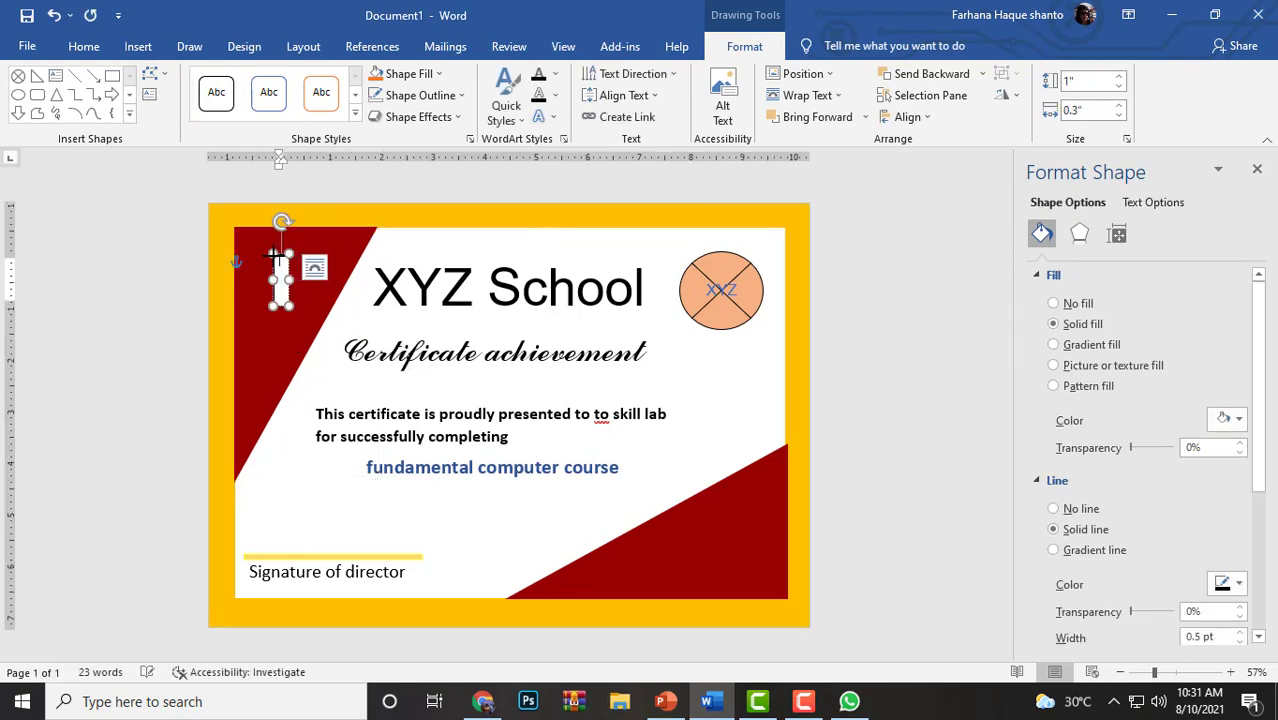
key(ctrl+v)
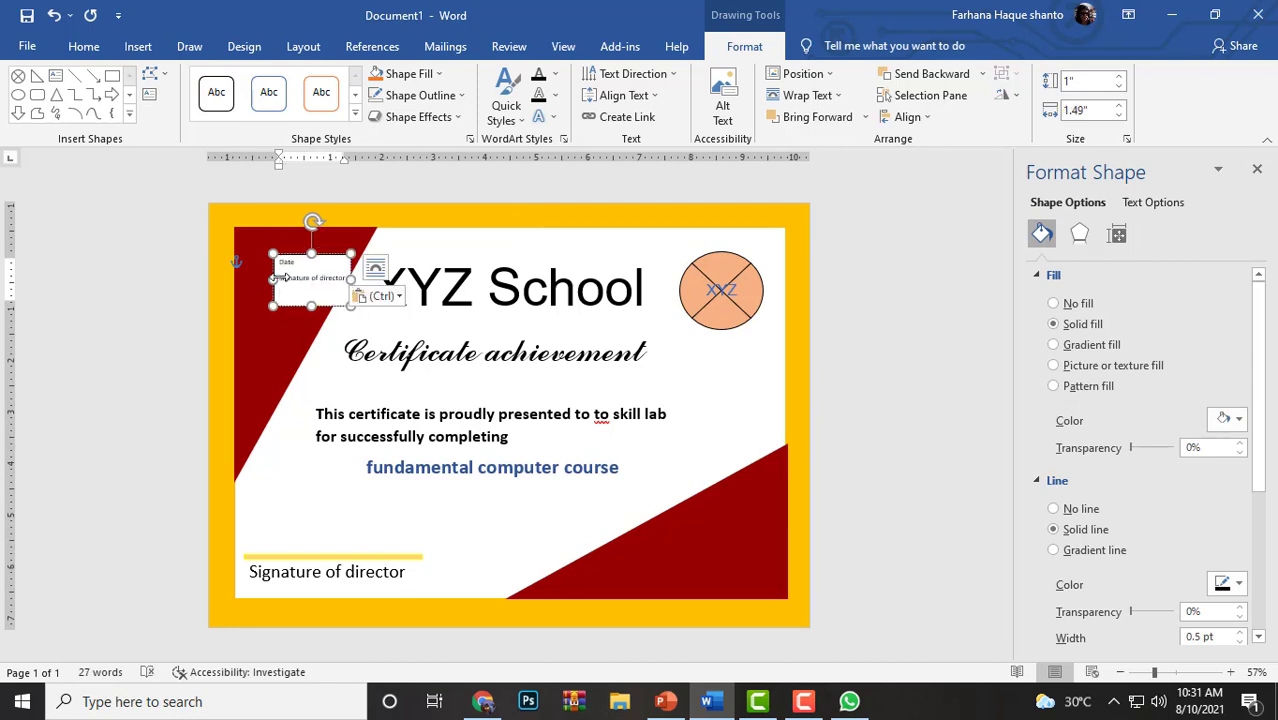
Step: Trim the pasted text down to 'Date' and set it to size 22
drag(284, 277, 352, 276)
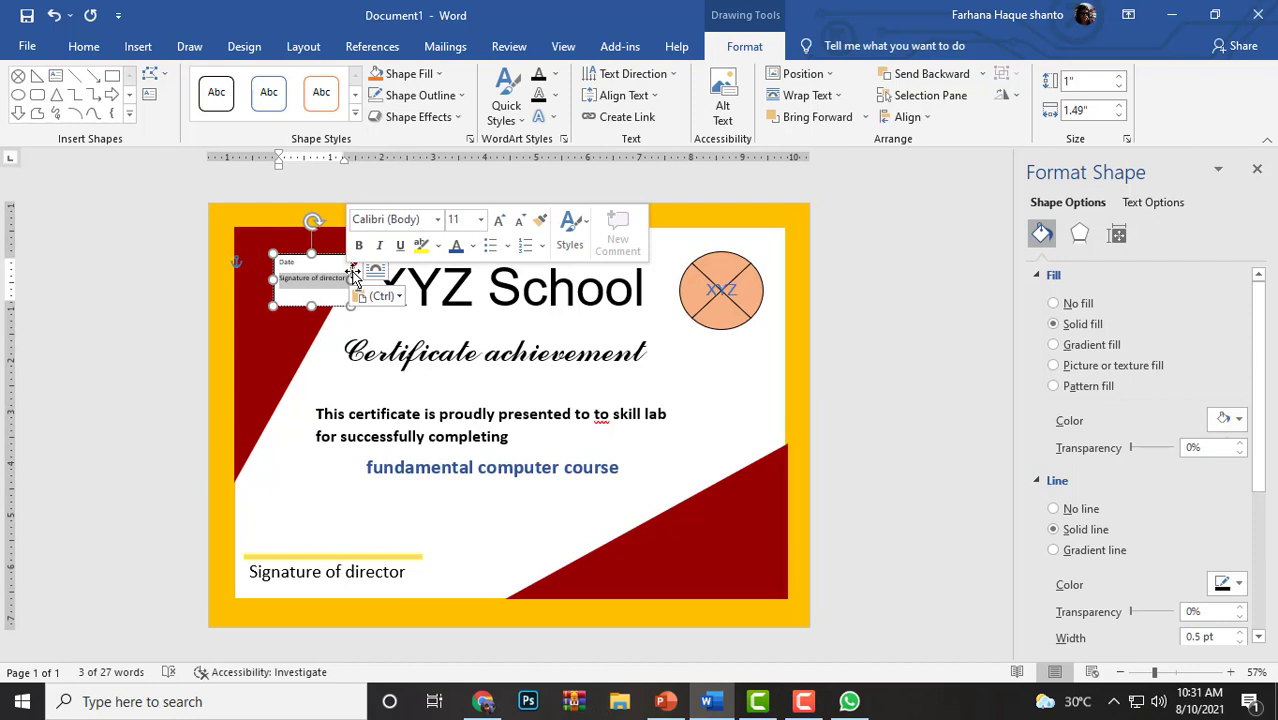
key(Delete)
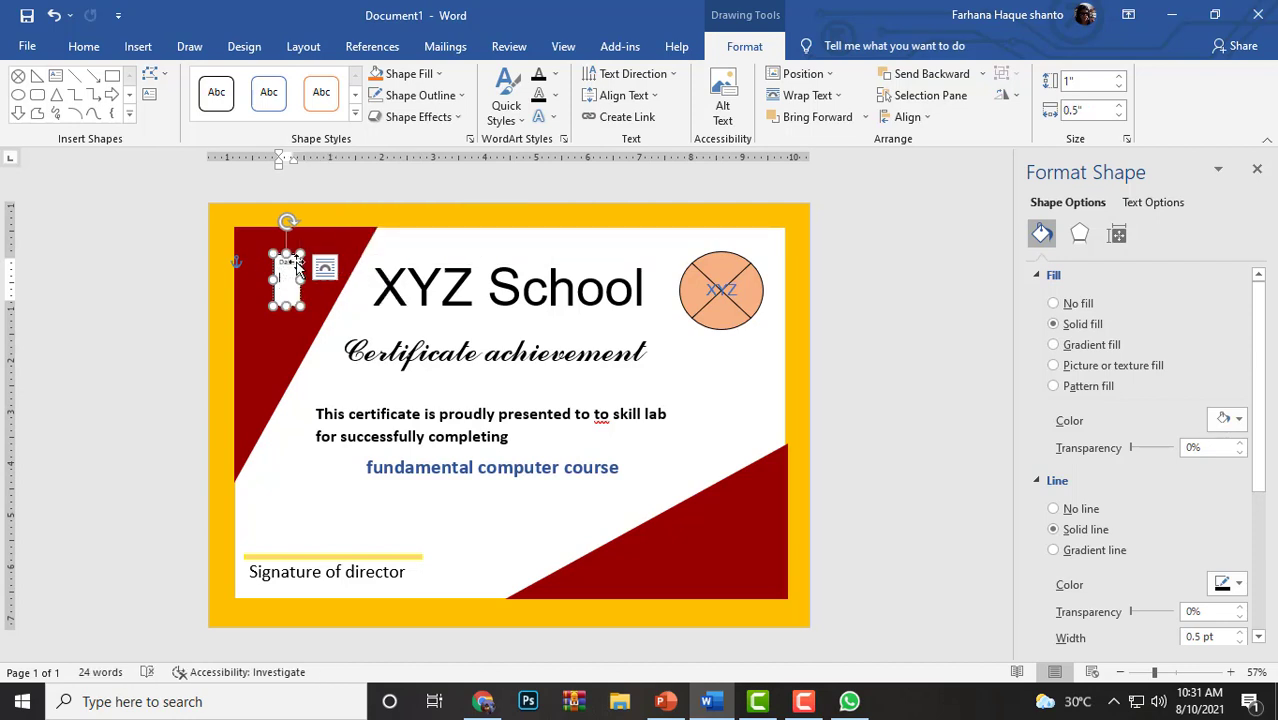
double_click(289, 262)
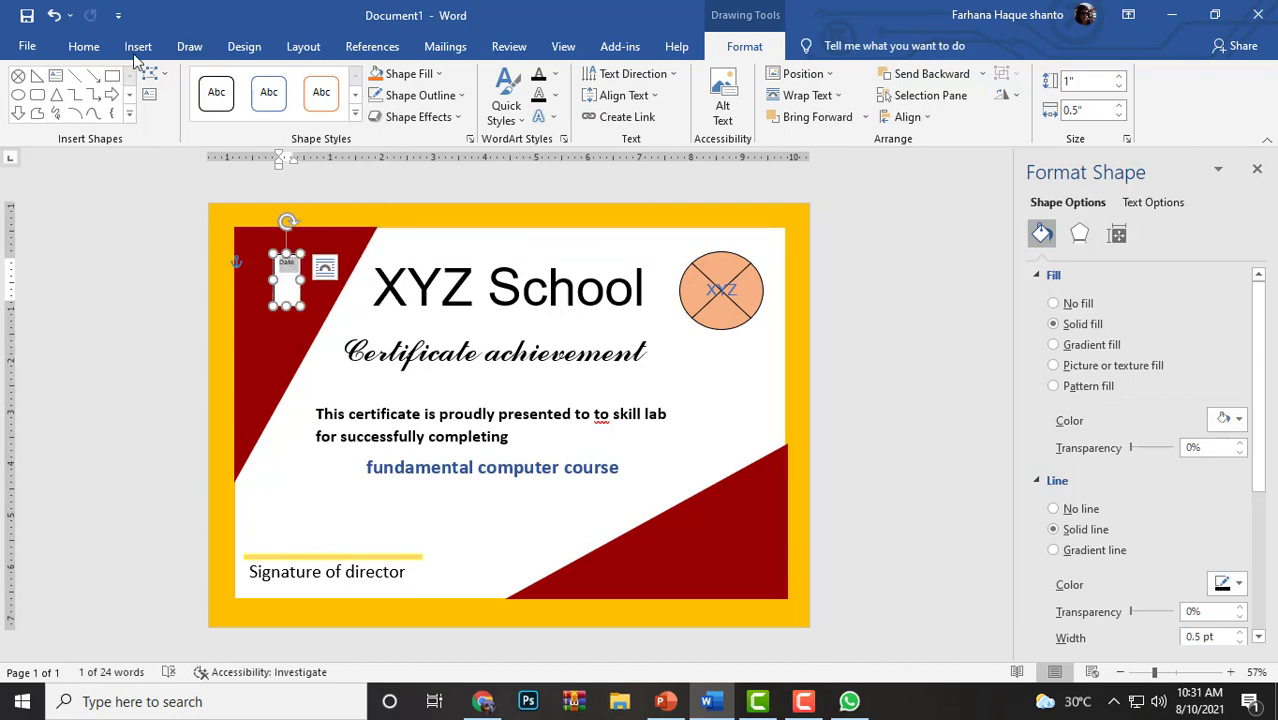
click(84, 47)
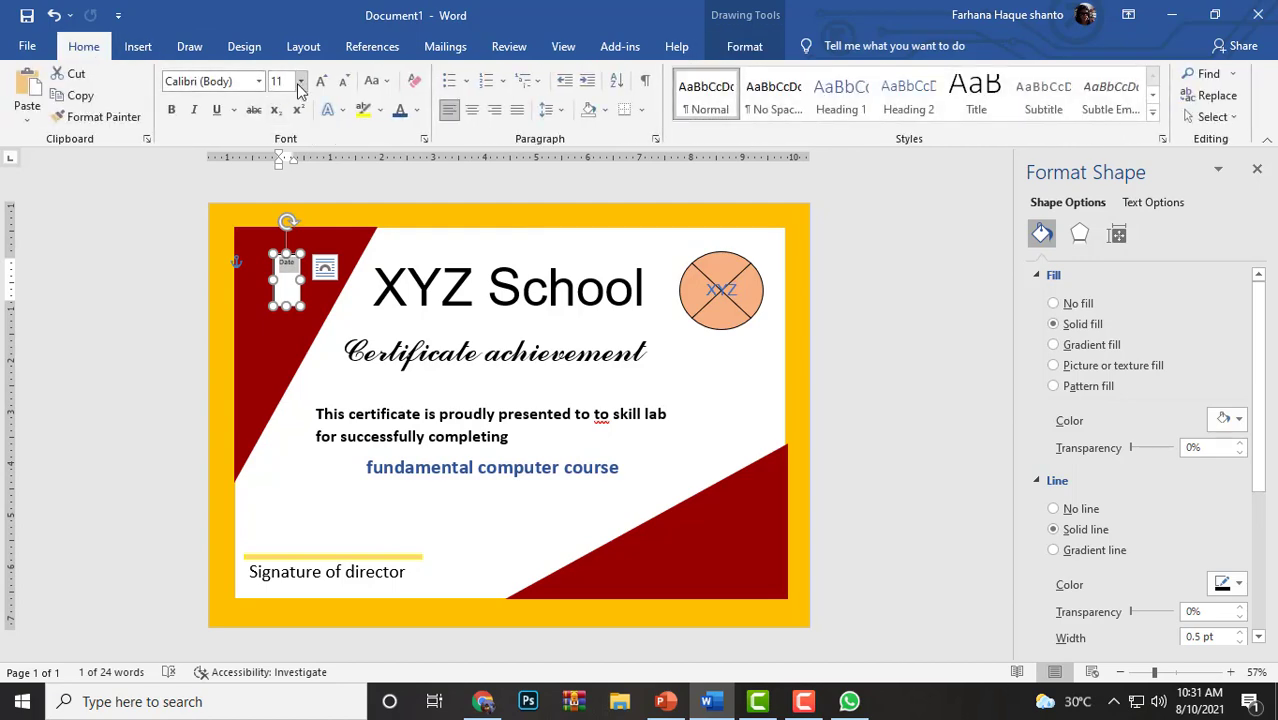
click(300, 82)
click(280, 258)
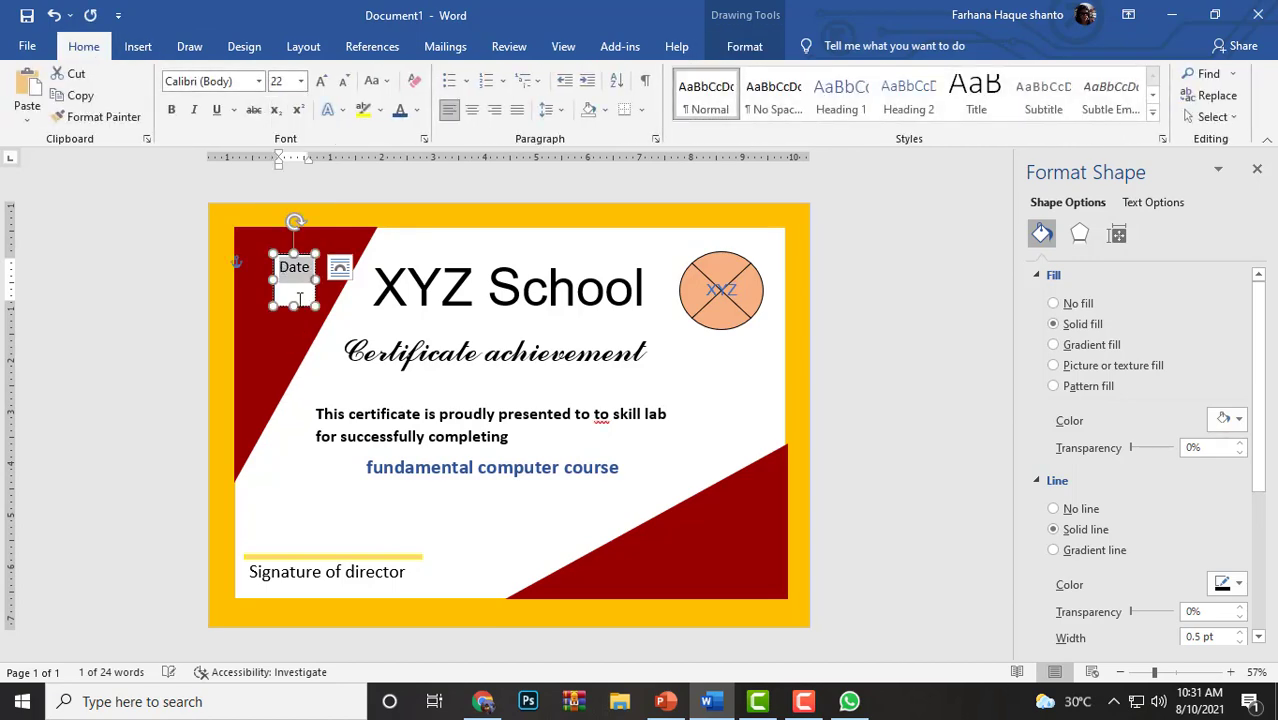
Step: Shrink the Date box, apply a No Fill/No Line style, and move it top-left
drag(293, 304, 293, 280)
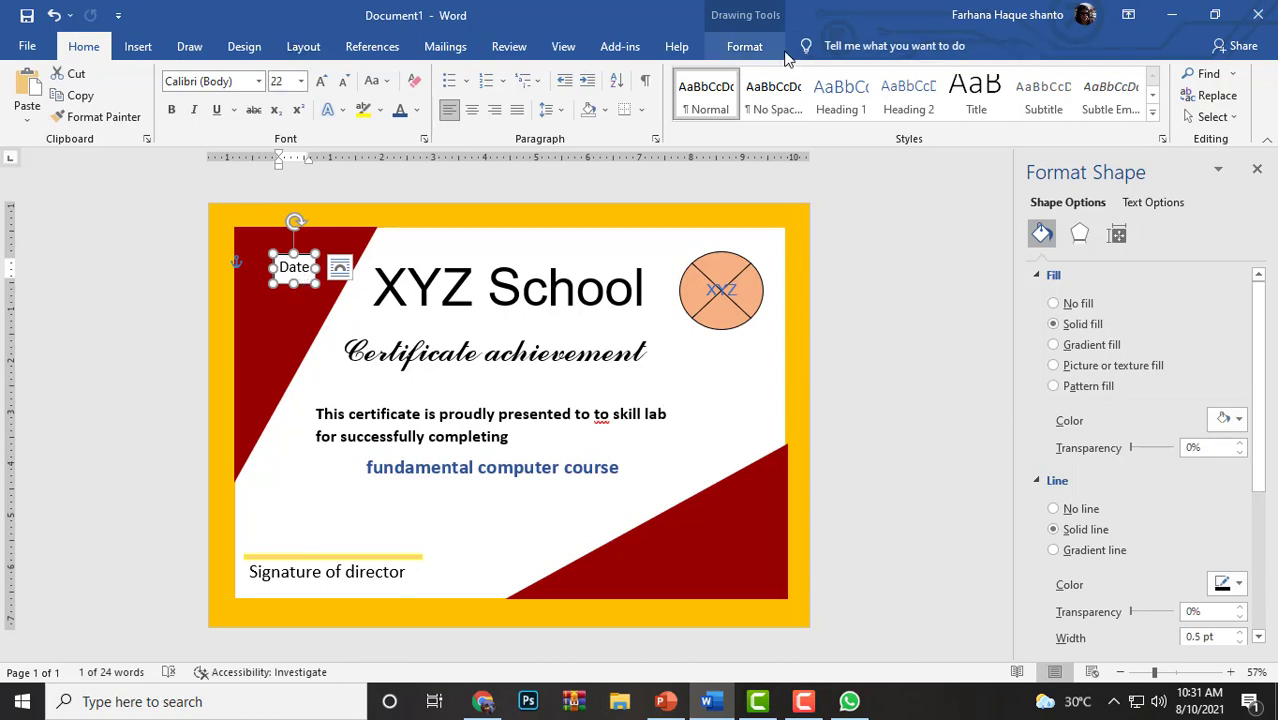
click(745, 47)
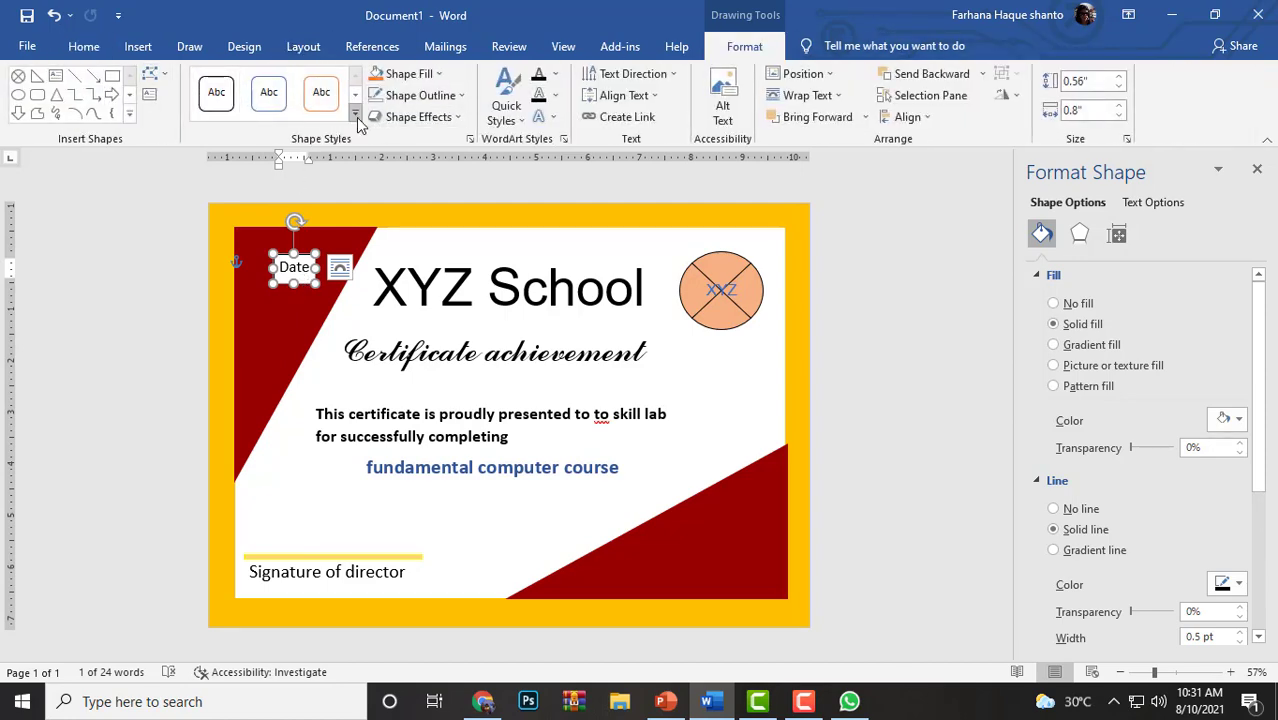
click(355, 114)
click(213, 487)
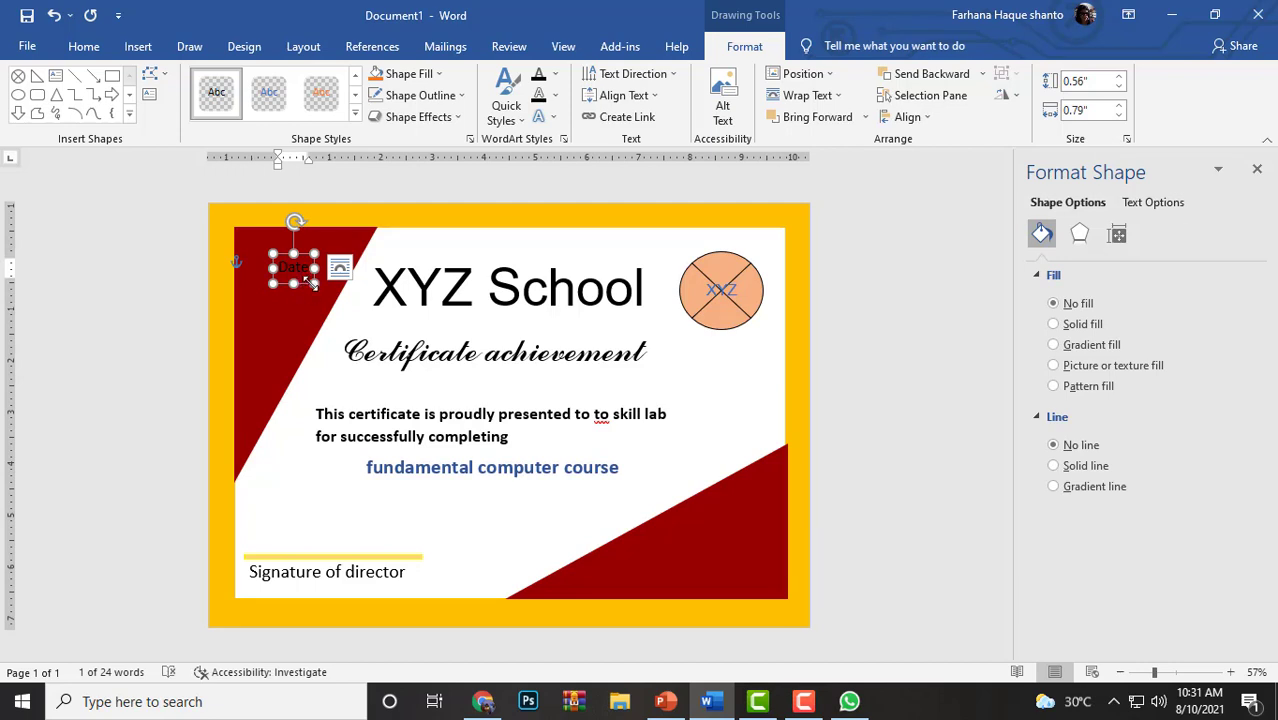
drag(332, 283, 291, 249)
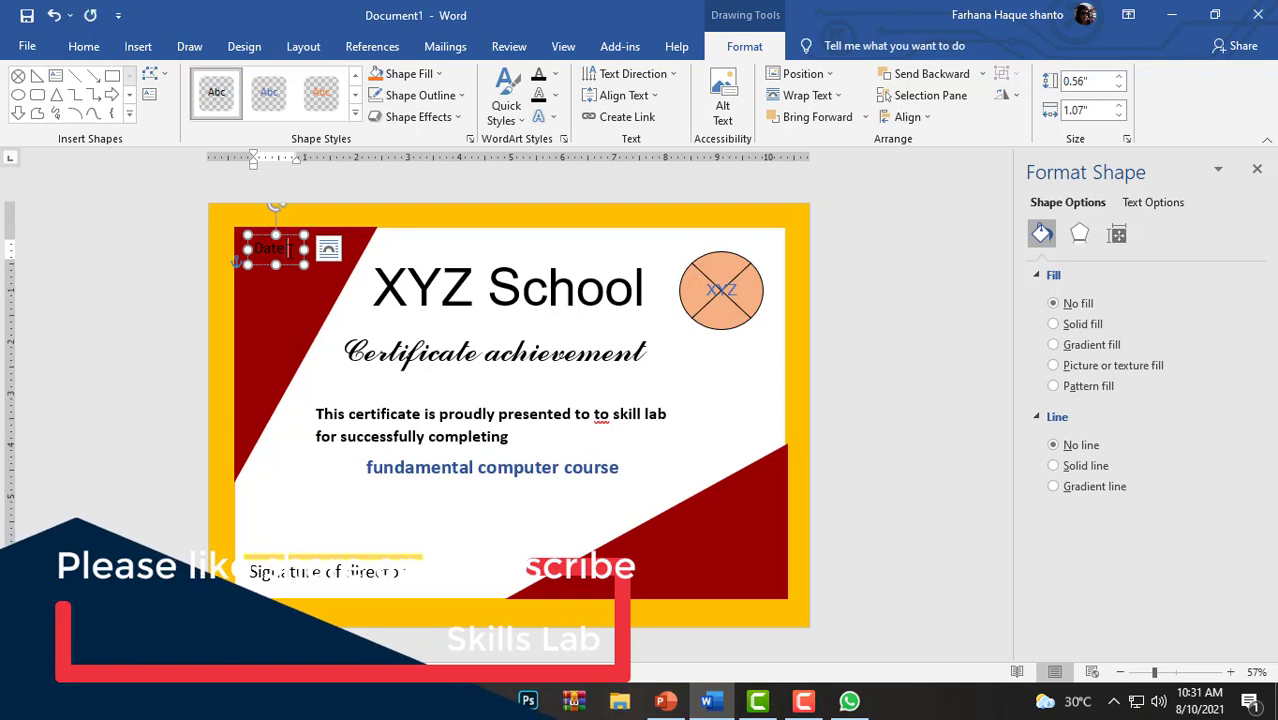
Step: Add a colon so the label reads 'Date:'
click(286, 306)
click(499, 545)
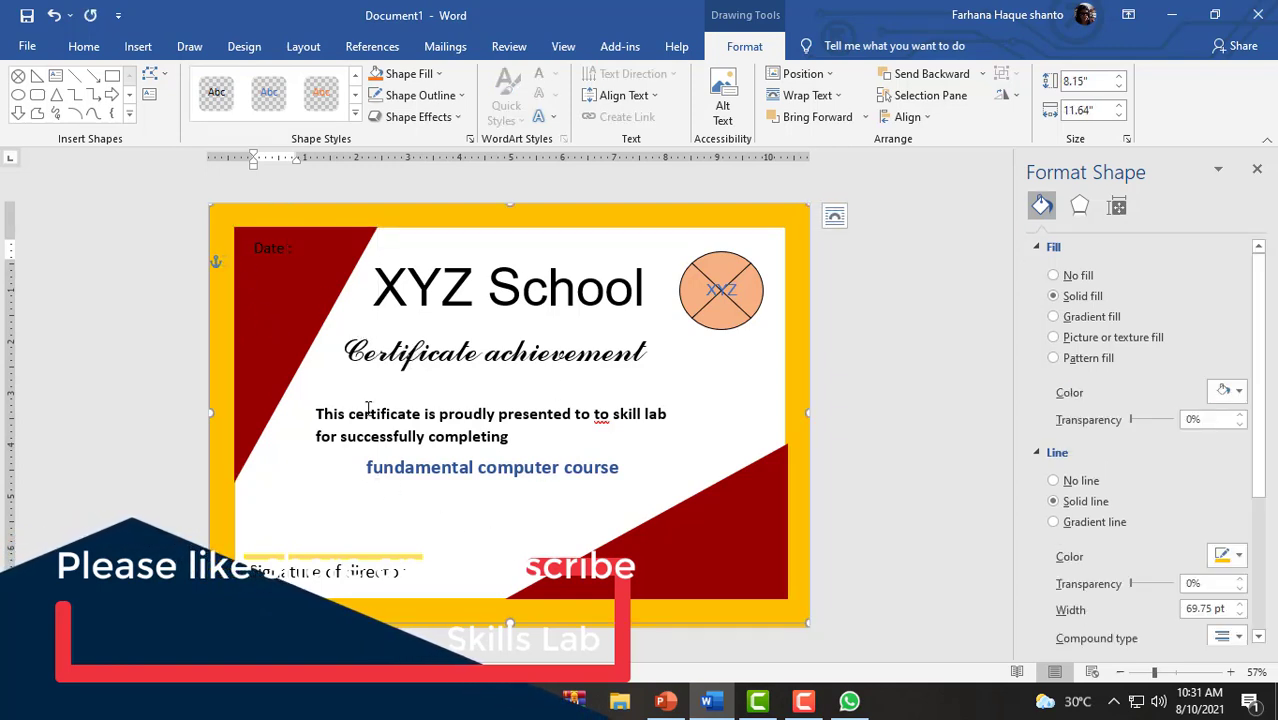
click(697, 474)
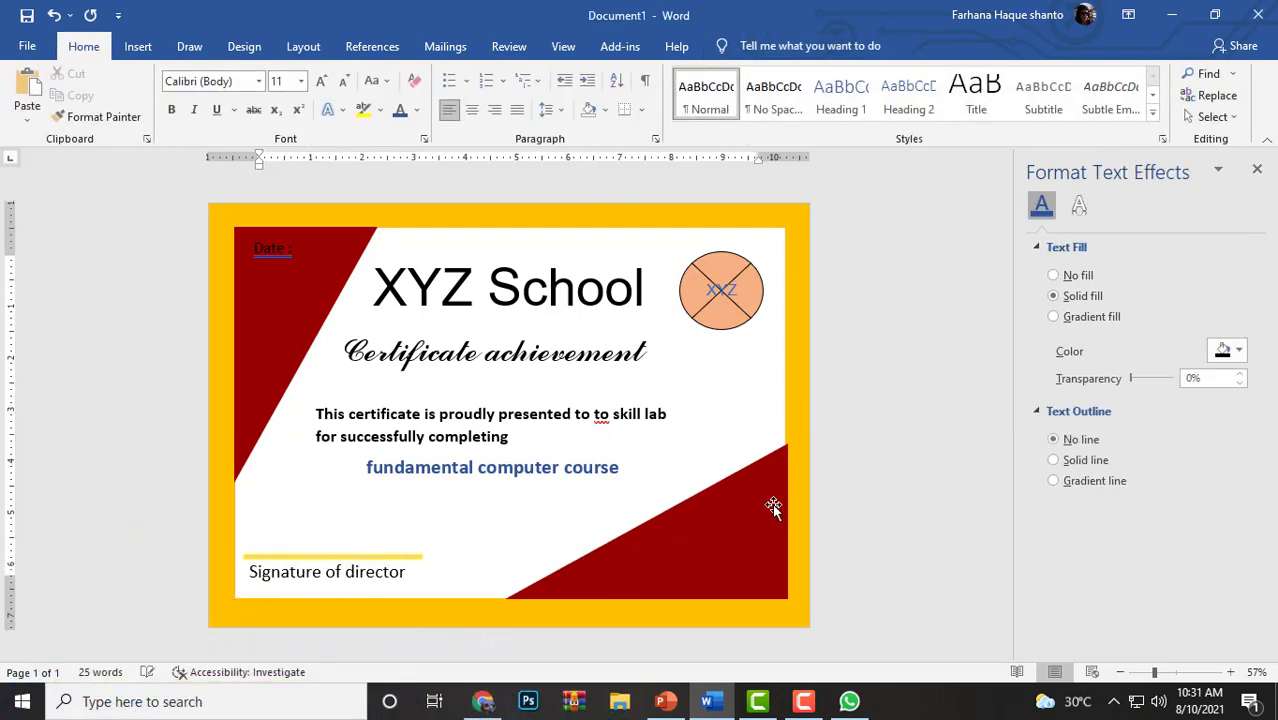
click(279, 255)
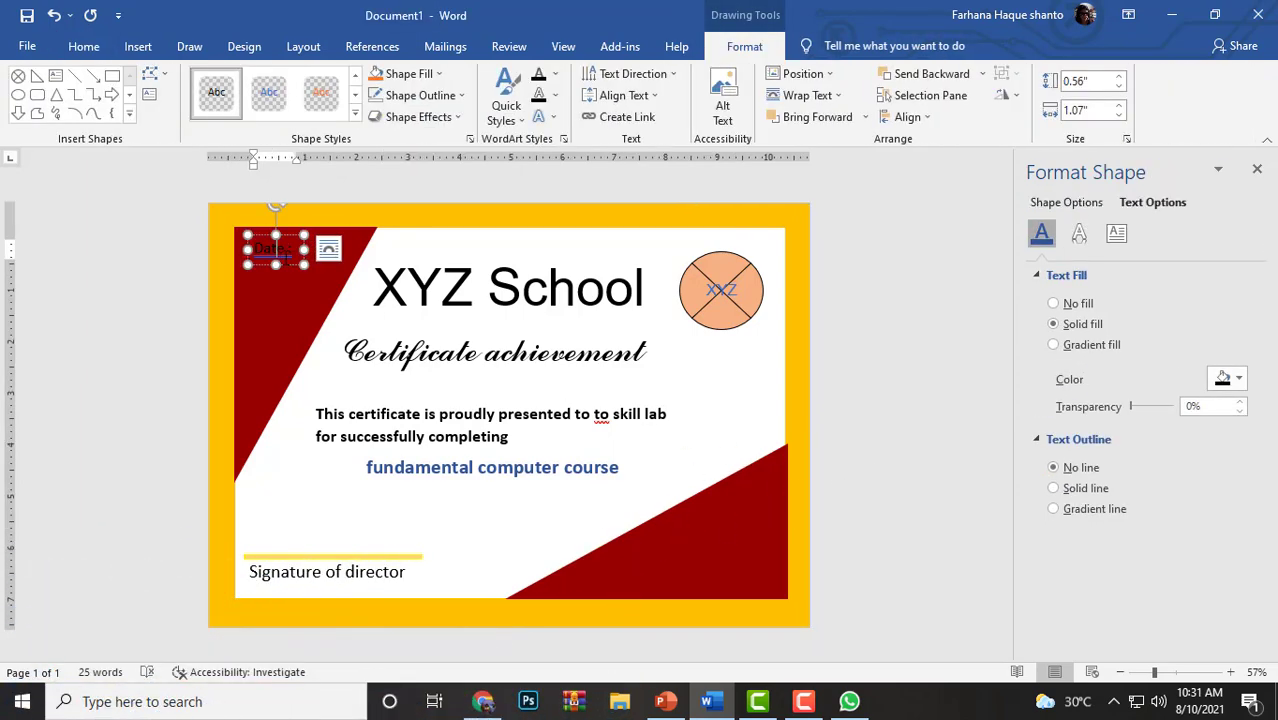
text(:)
click(641, 490)
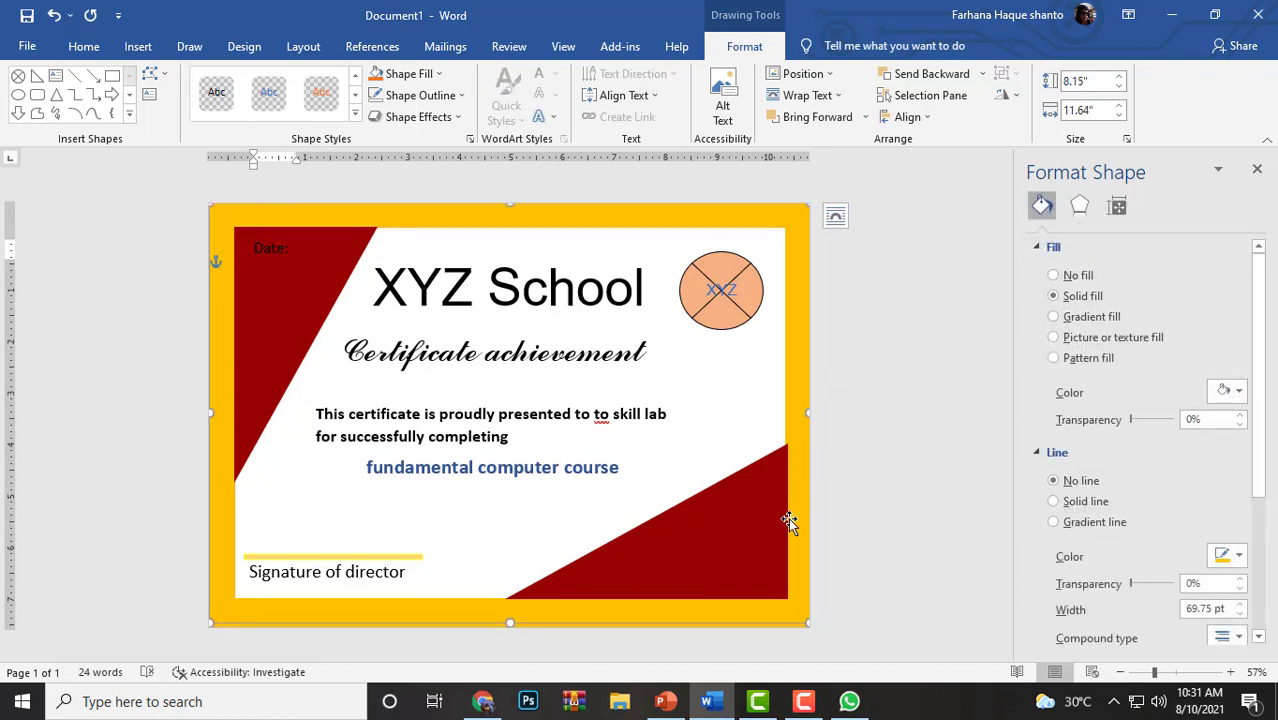
Step: Draw a blue ribbon banner from Stars and Banners near the bottom right
click(138, 46)
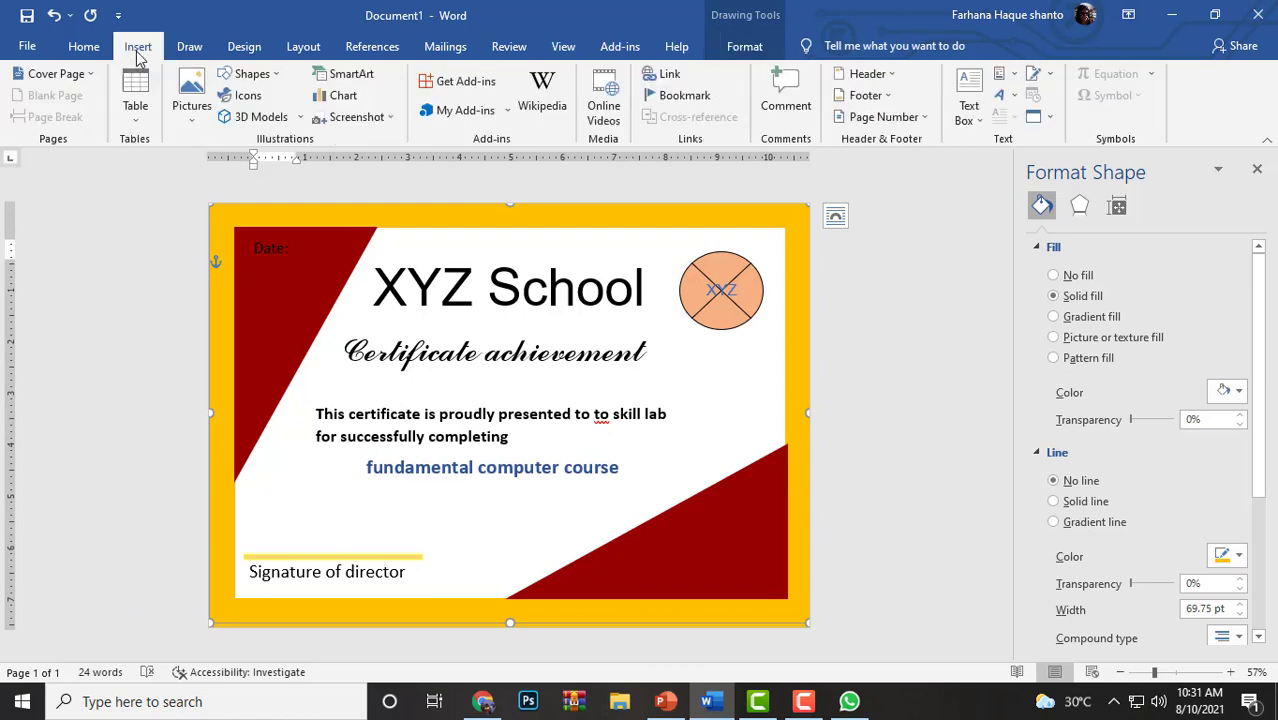
click(252, 74)
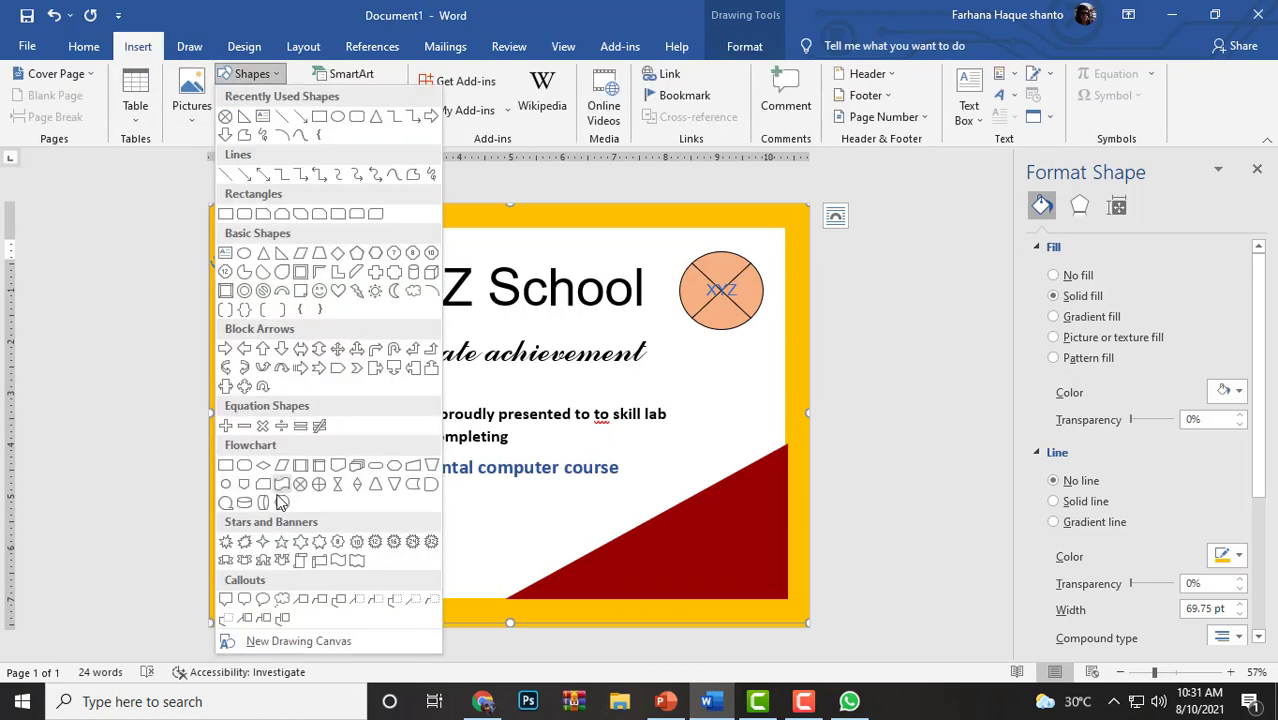
click(243, 567)
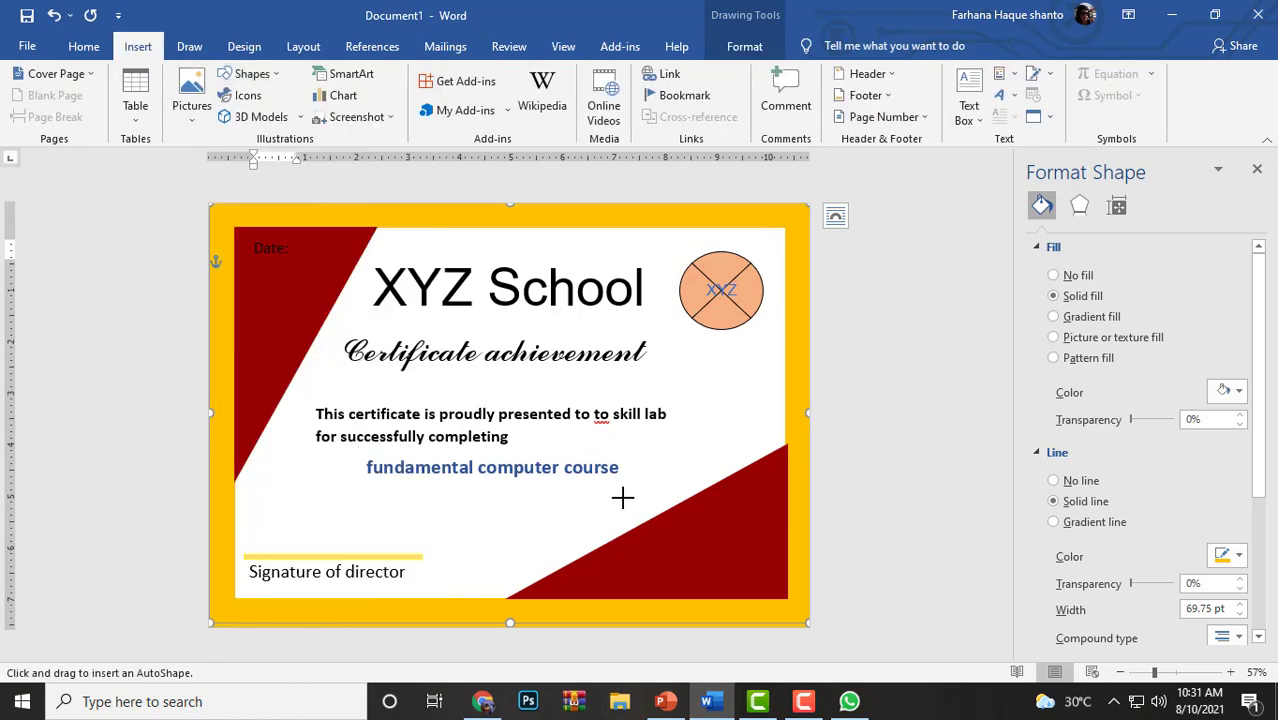
drag(643, 543, 733, 553)
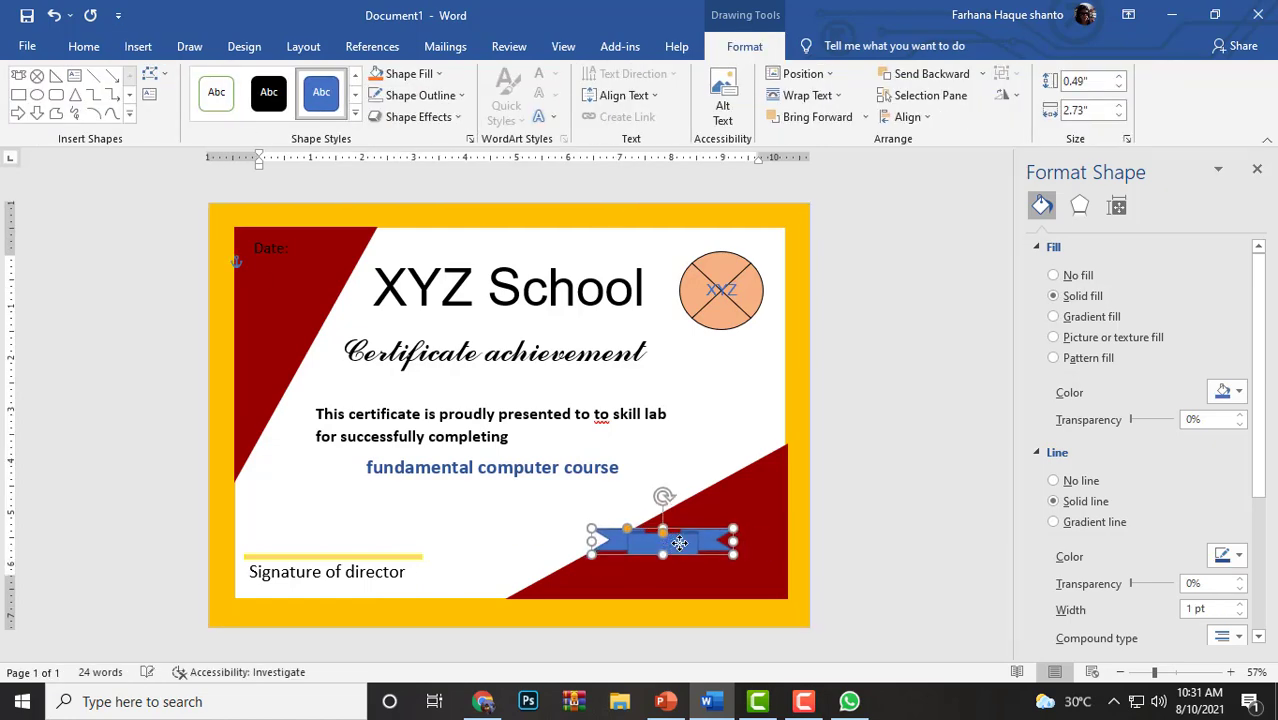
Step: Draw a blue seal above the ribbon, send it back one layer, and position it
click(138, 46)
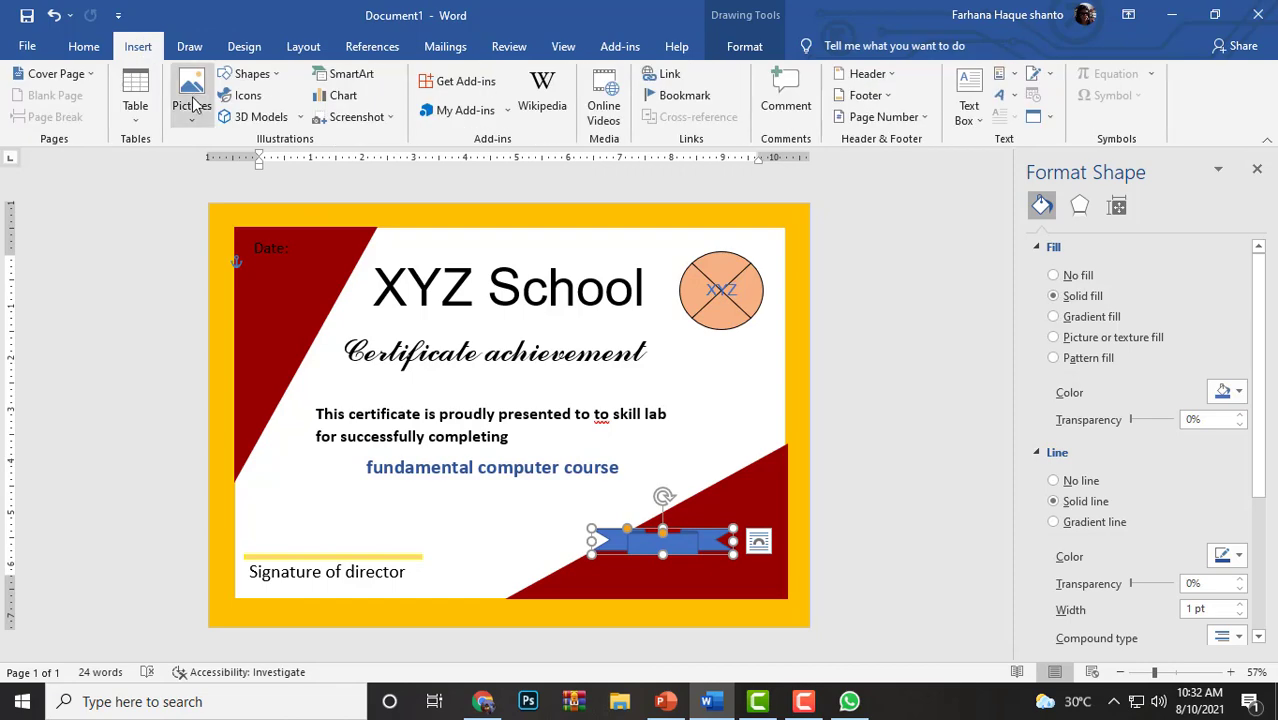
click(262, 76)
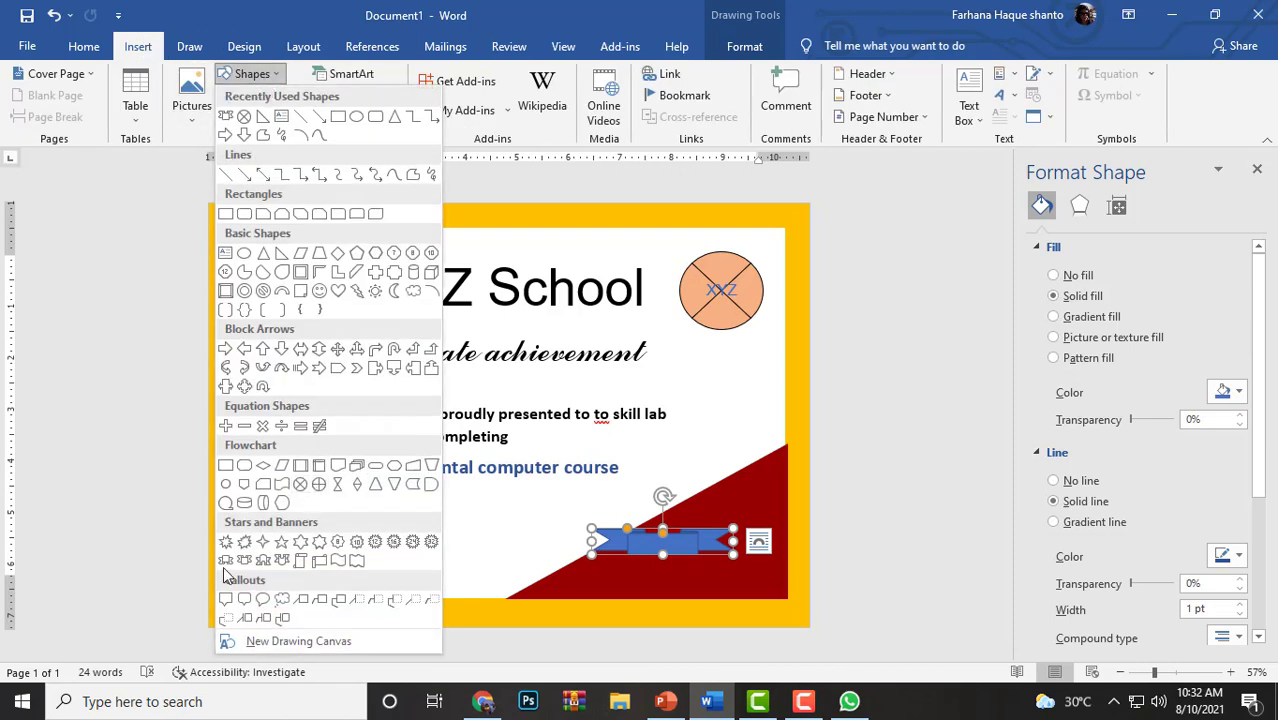
click(354, 541)
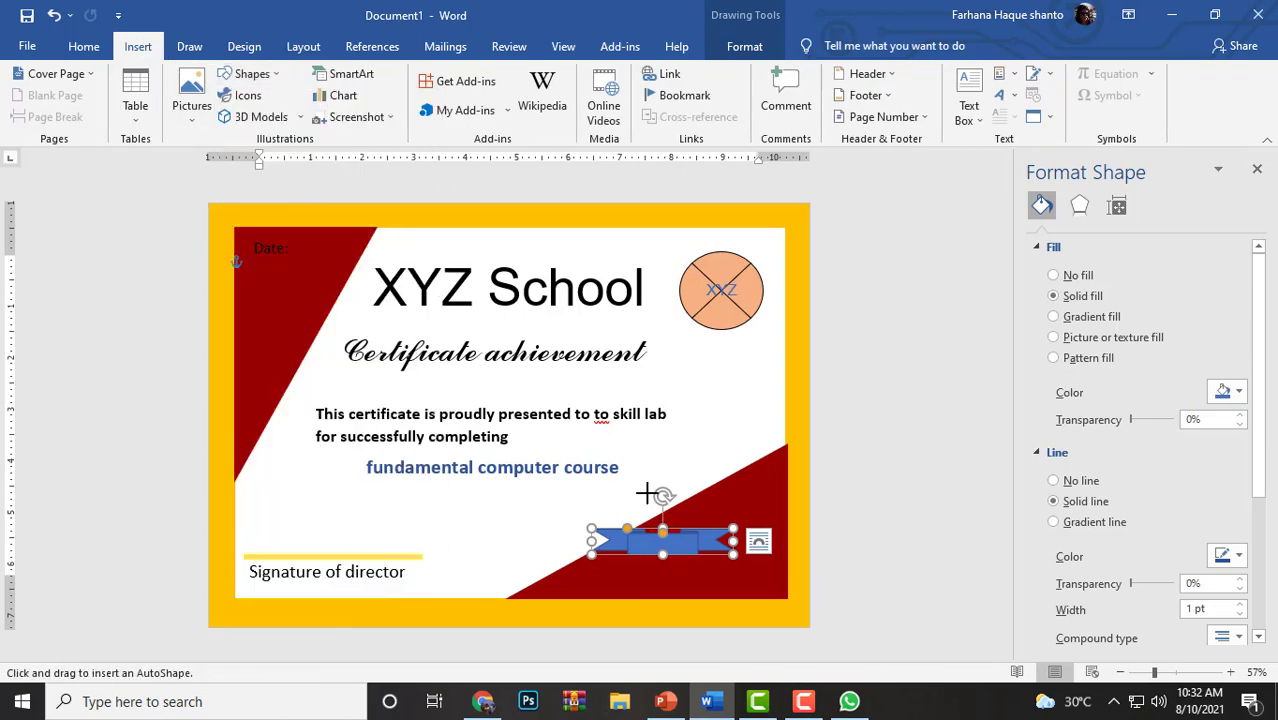
mouse_move(646, 492)
mouse_down()
mouse_move(712, 583)
mouse_move(704, 560)
mouse_up()
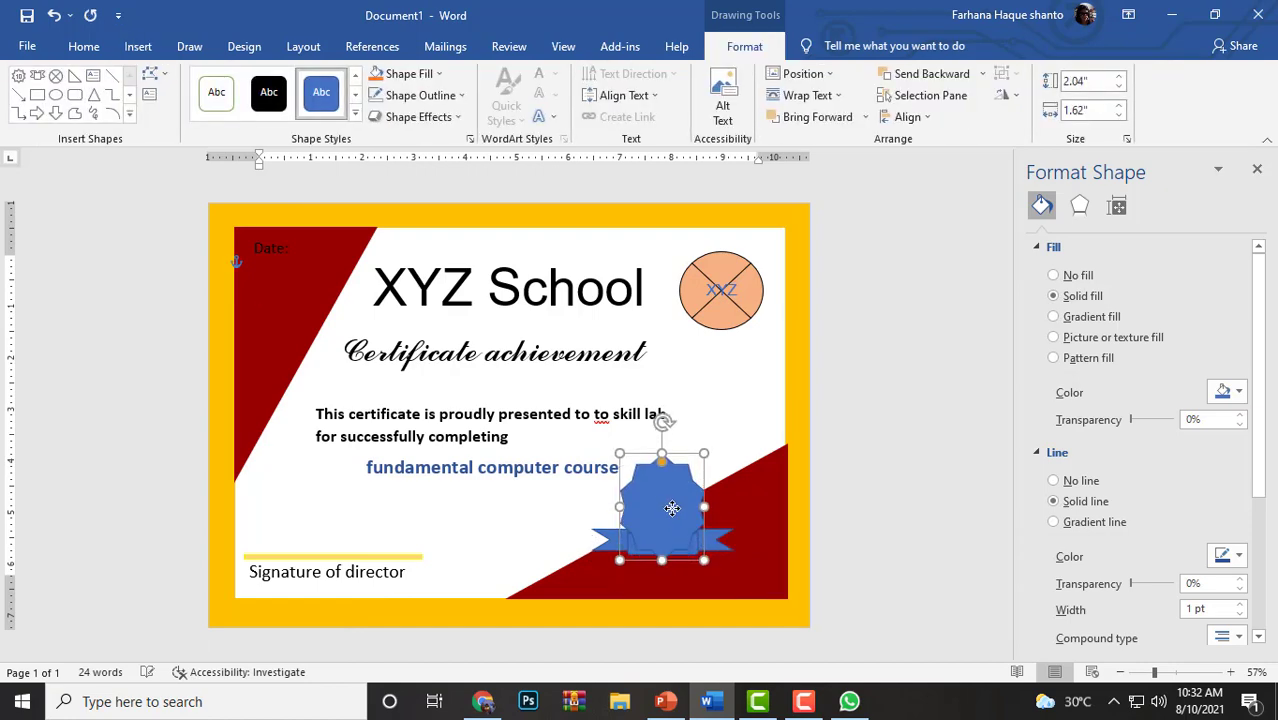
drag(672, 508, 676, 508)
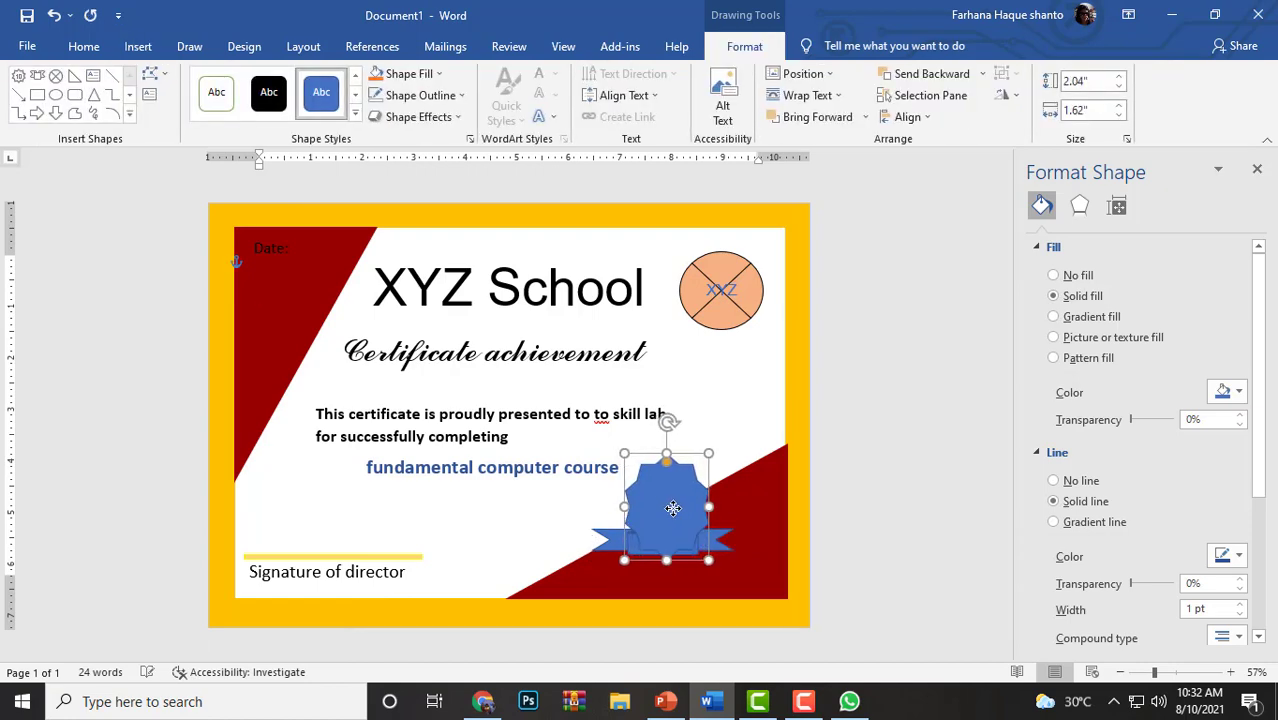
click(970, 75)
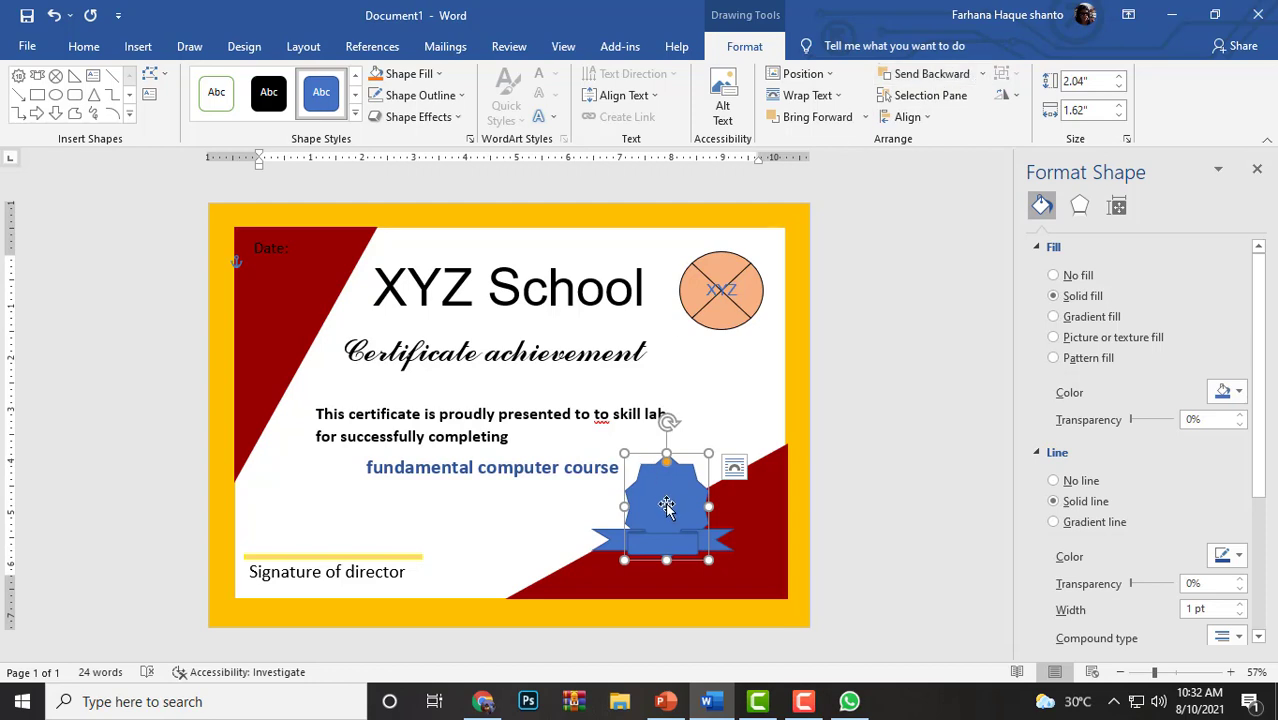
drag(667, 507, 658, 503)
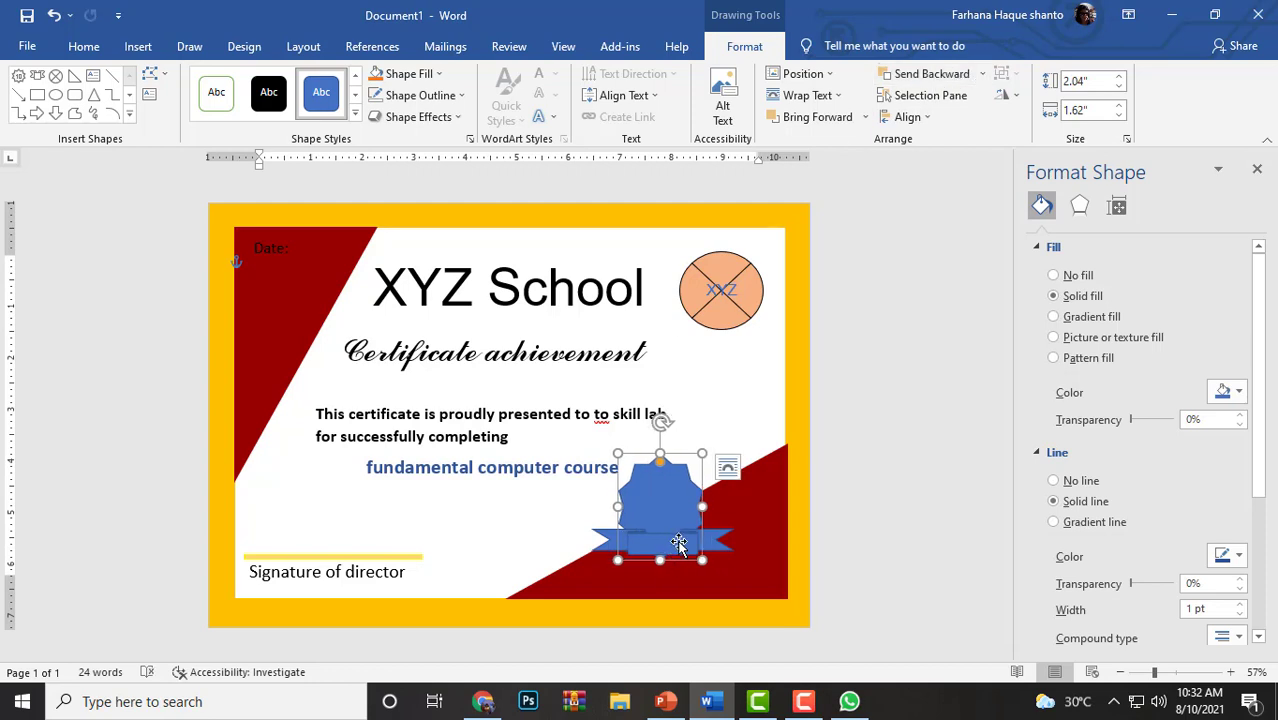
drag(663, 508, 662, 507)
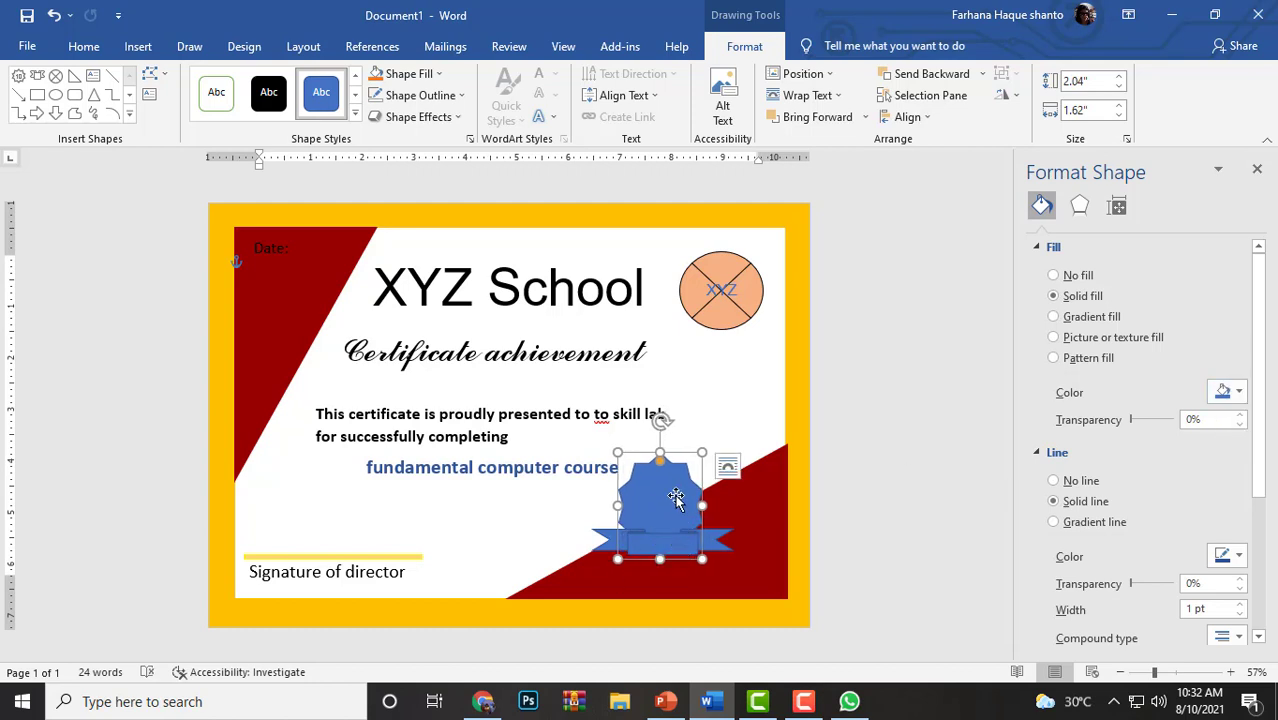
drag(711, 575, 666, 514)
Step: Duplicate the seal, send the copy backward, shrink it to 1.59" x 1.4" over the original
key(ctrl+c)
key(ctrl+v)
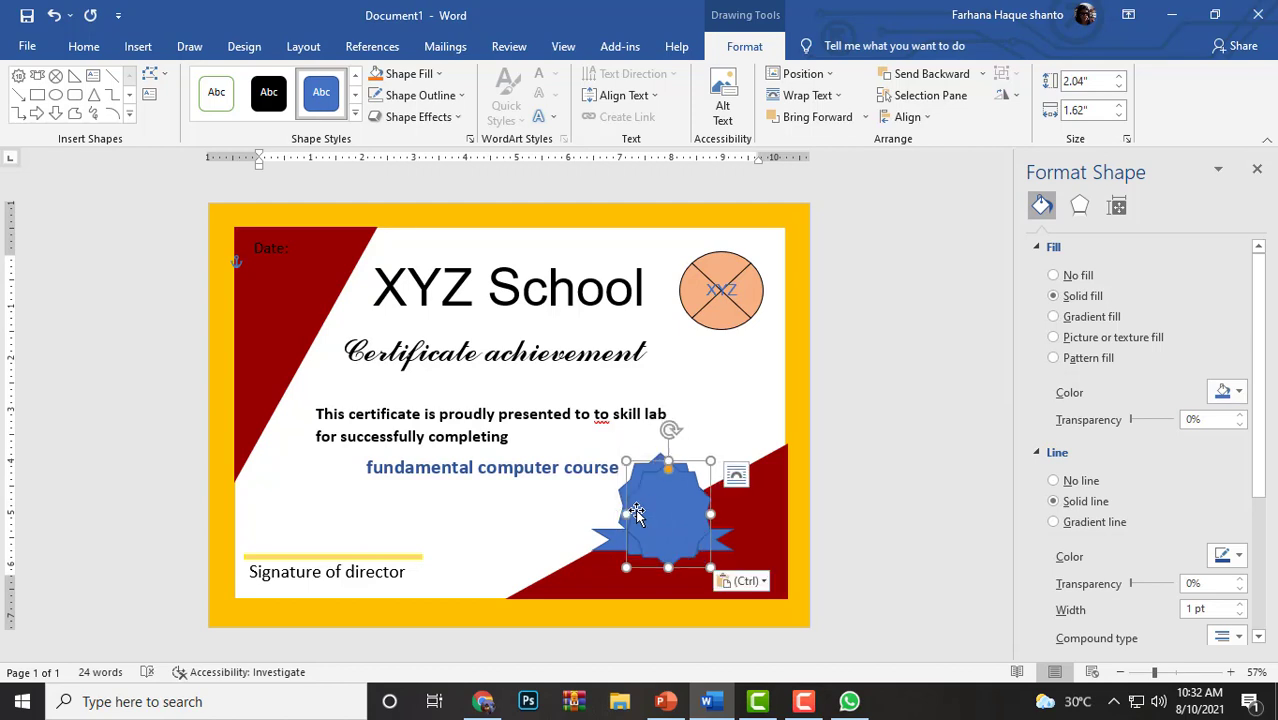
click(945, 75)
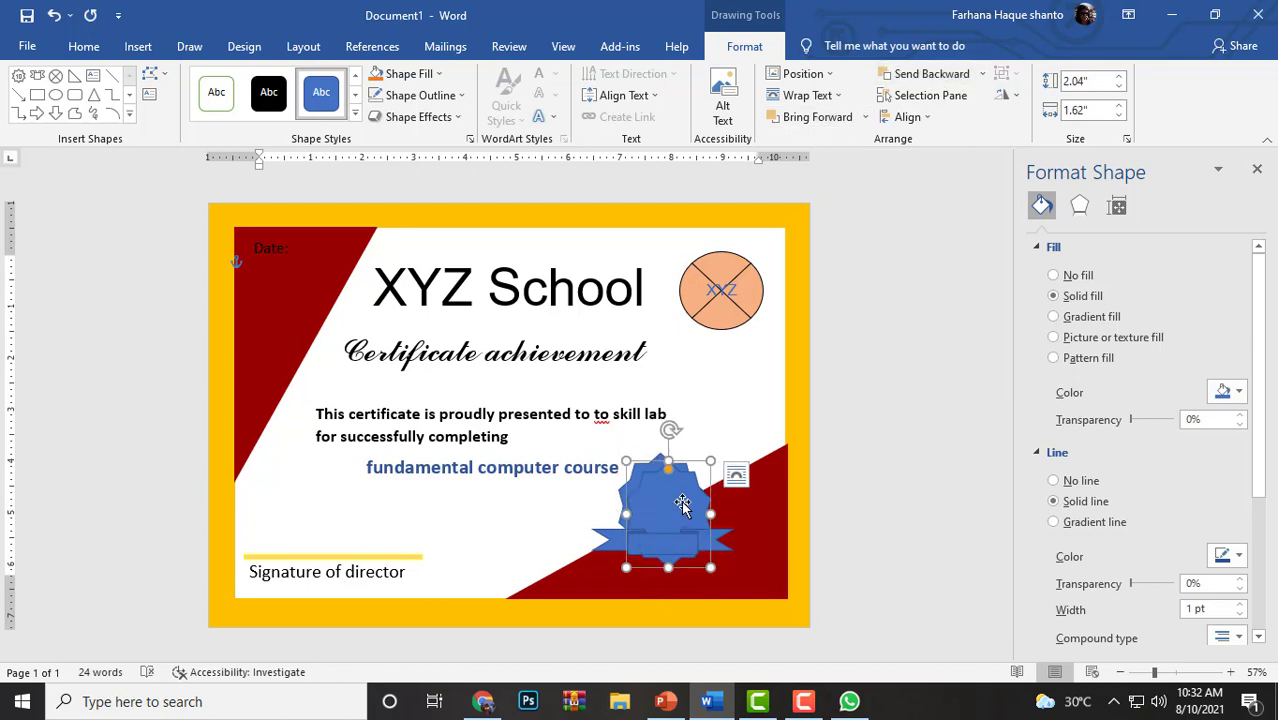
drag(660, 503, 652, 503)
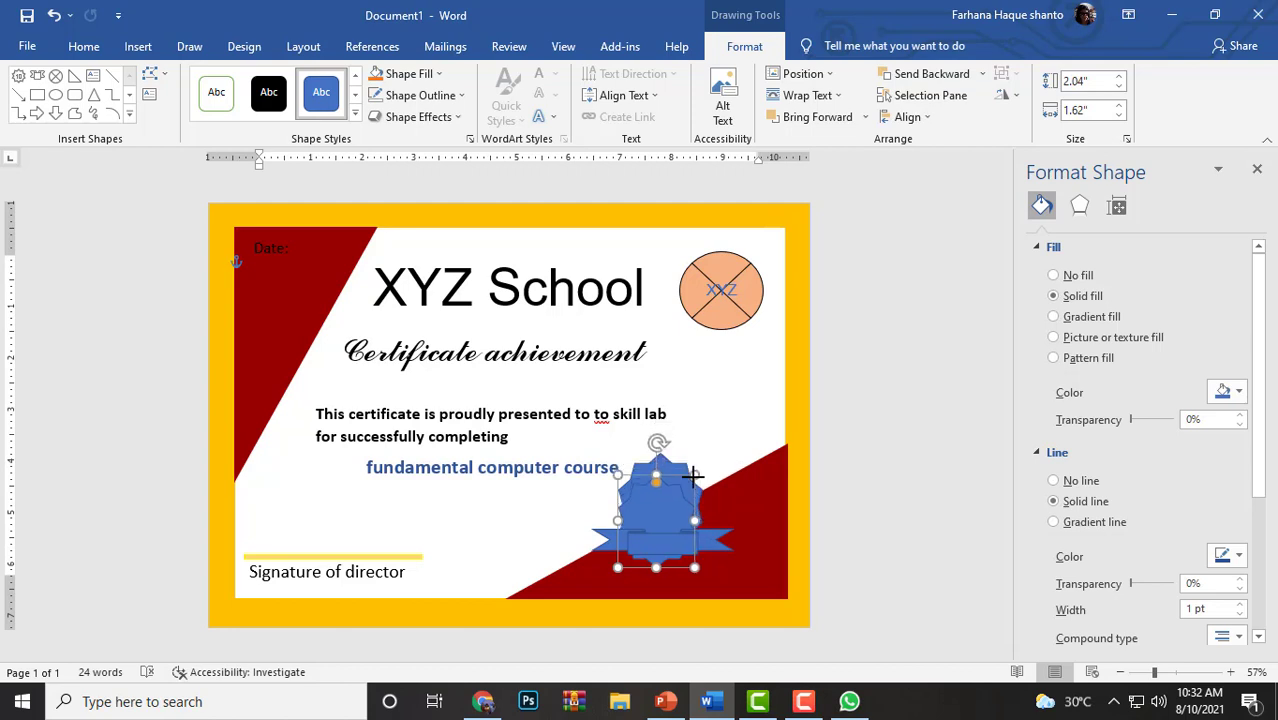
drag(703, 459, 691, 484)
drag(656, 523, 661, 500)
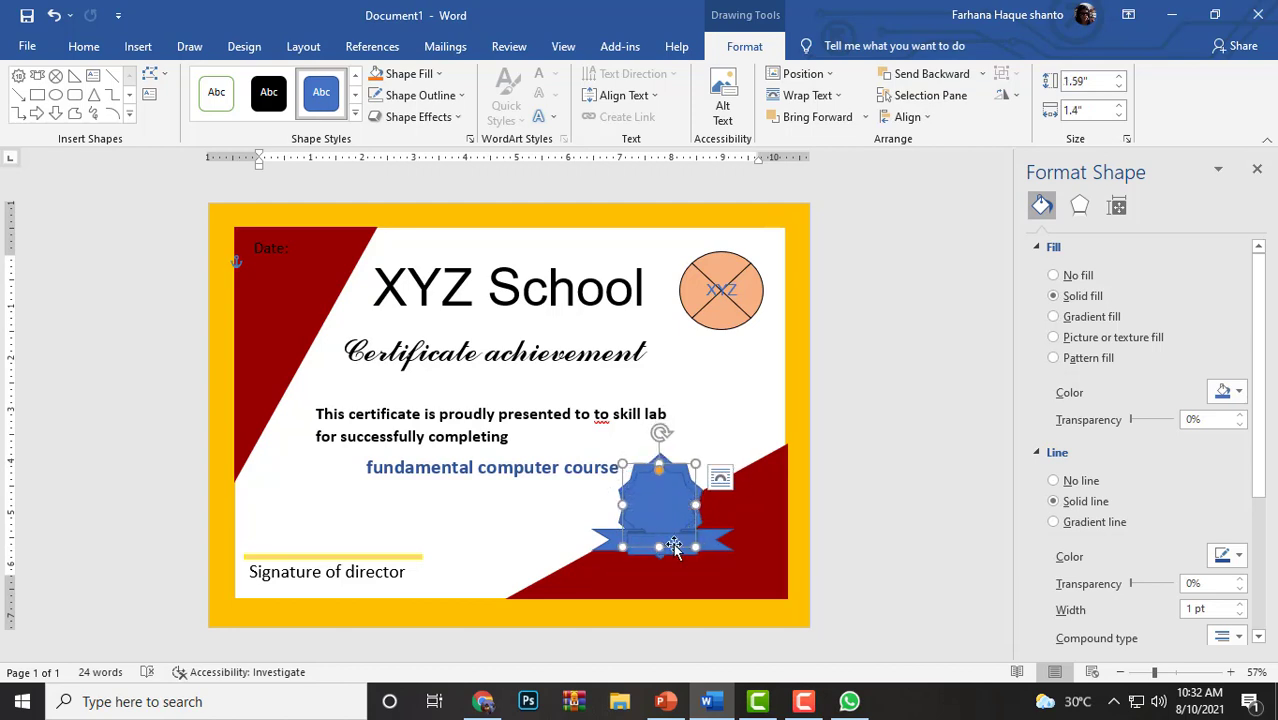
click(646, 521)
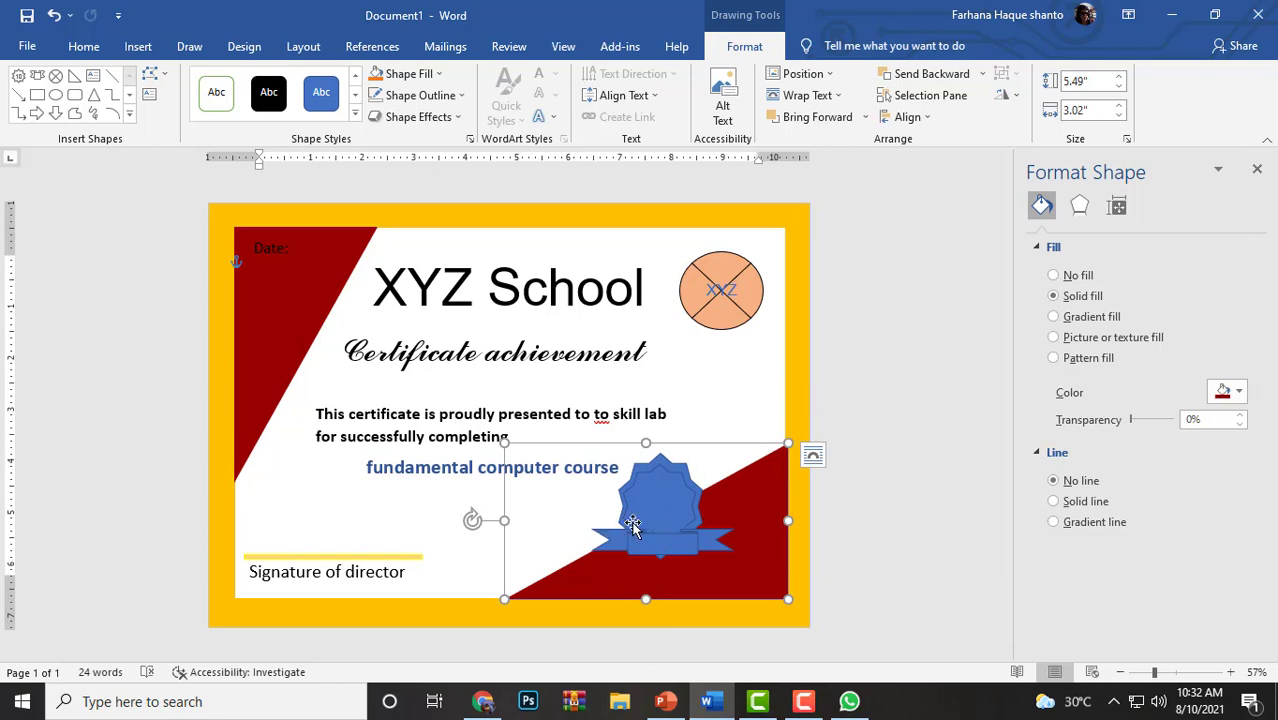
Step: Give the ribbon a gold fill and a gold outline
click(640, 537)
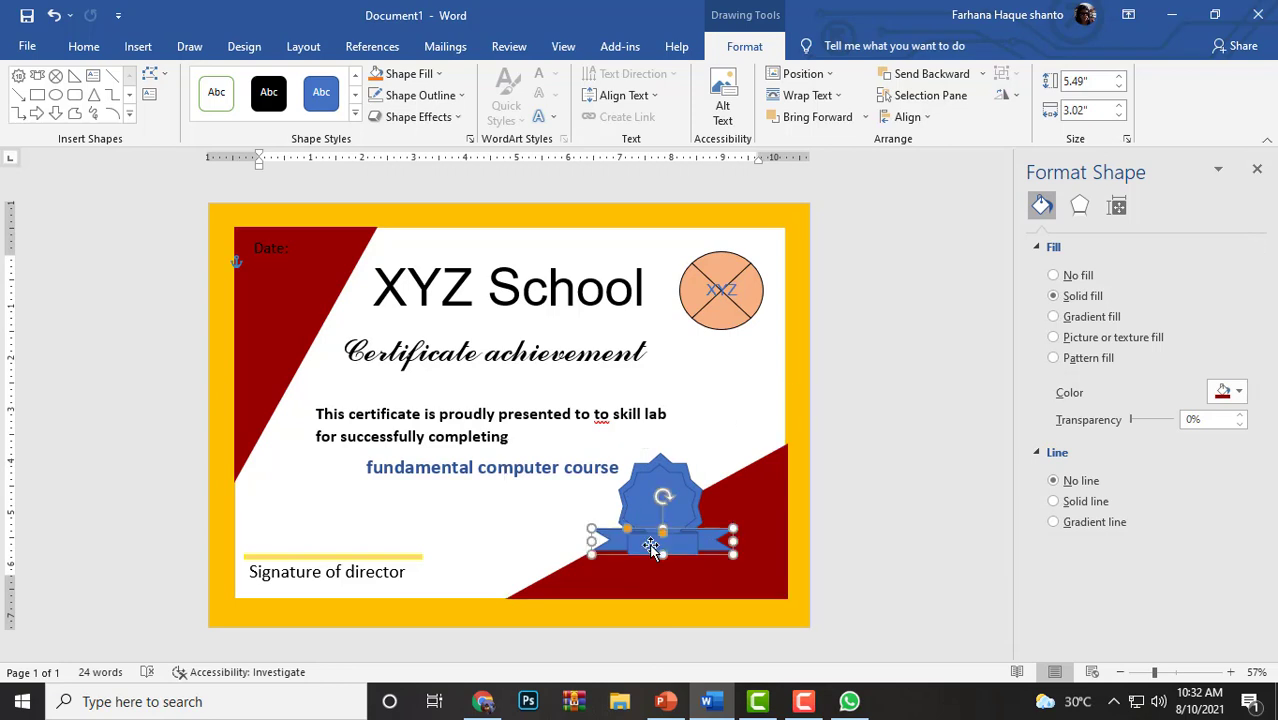
click(1238, 396)
click(1236, 436)
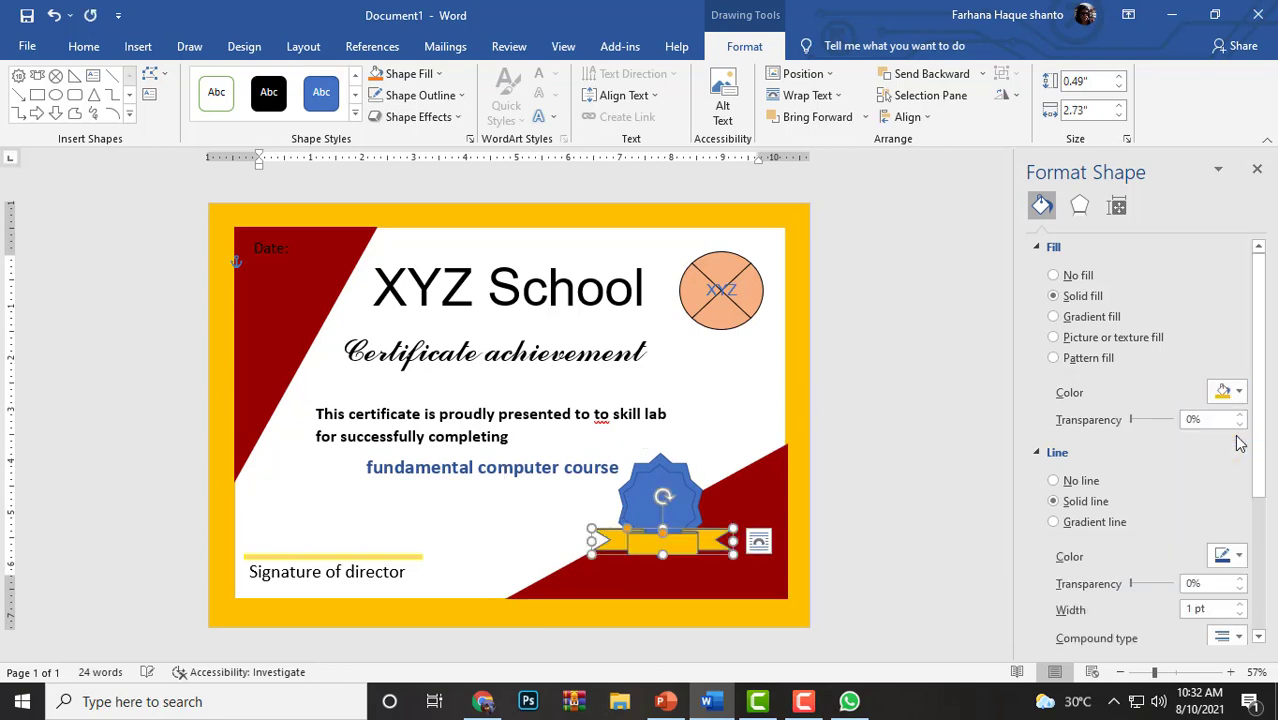
click(1232, 556)
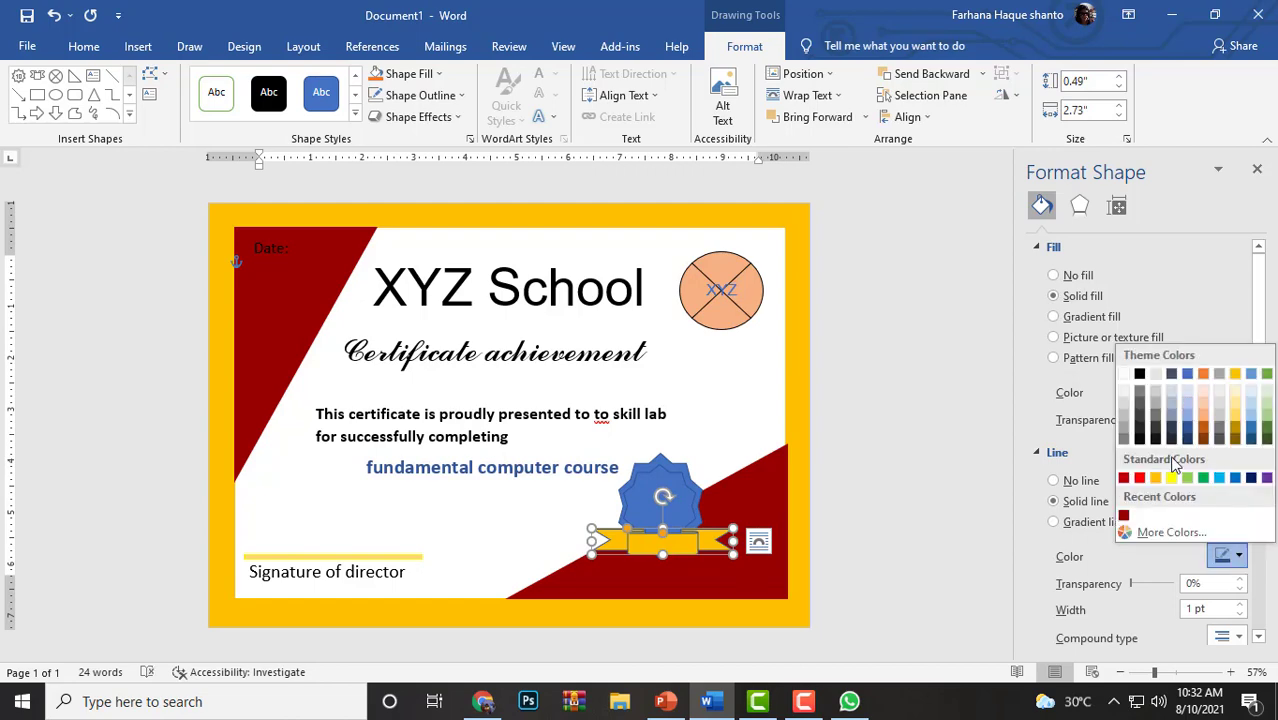
click(1172, 479)
click(827, 531)
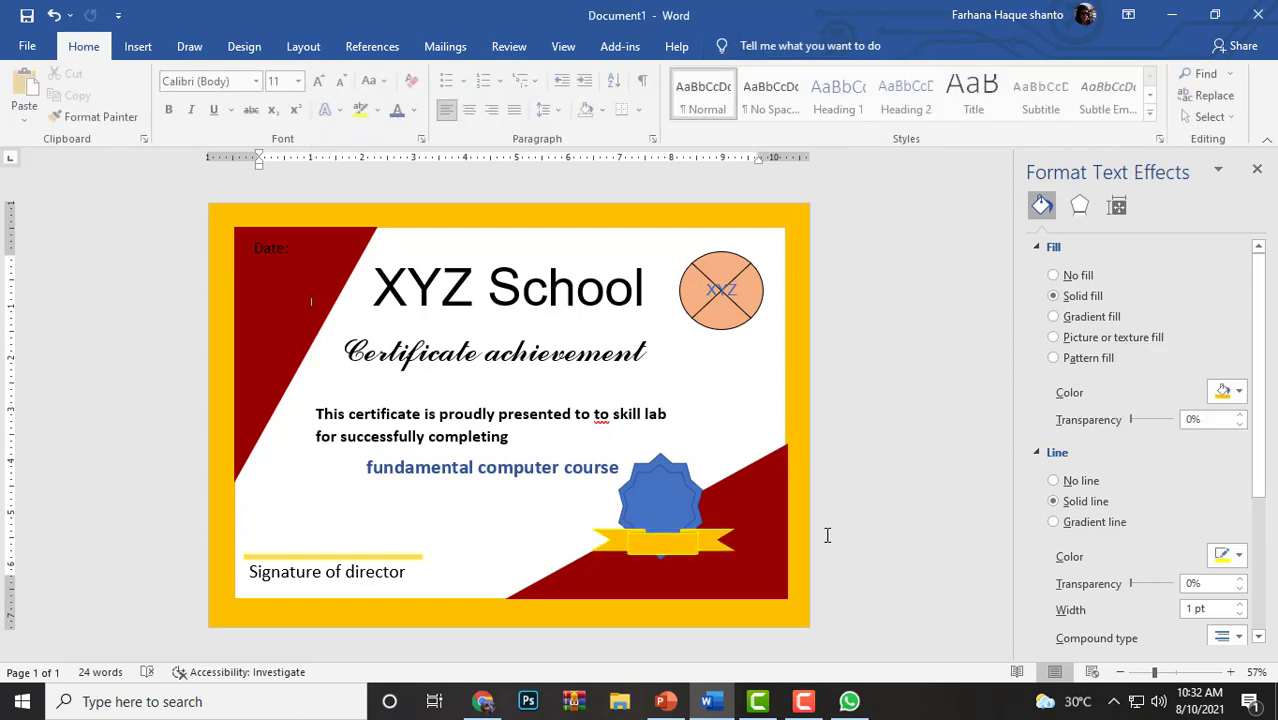
Step: Add a soft 4 pt drop shadow to both the smaller and larger seal layers
click(681, 512)
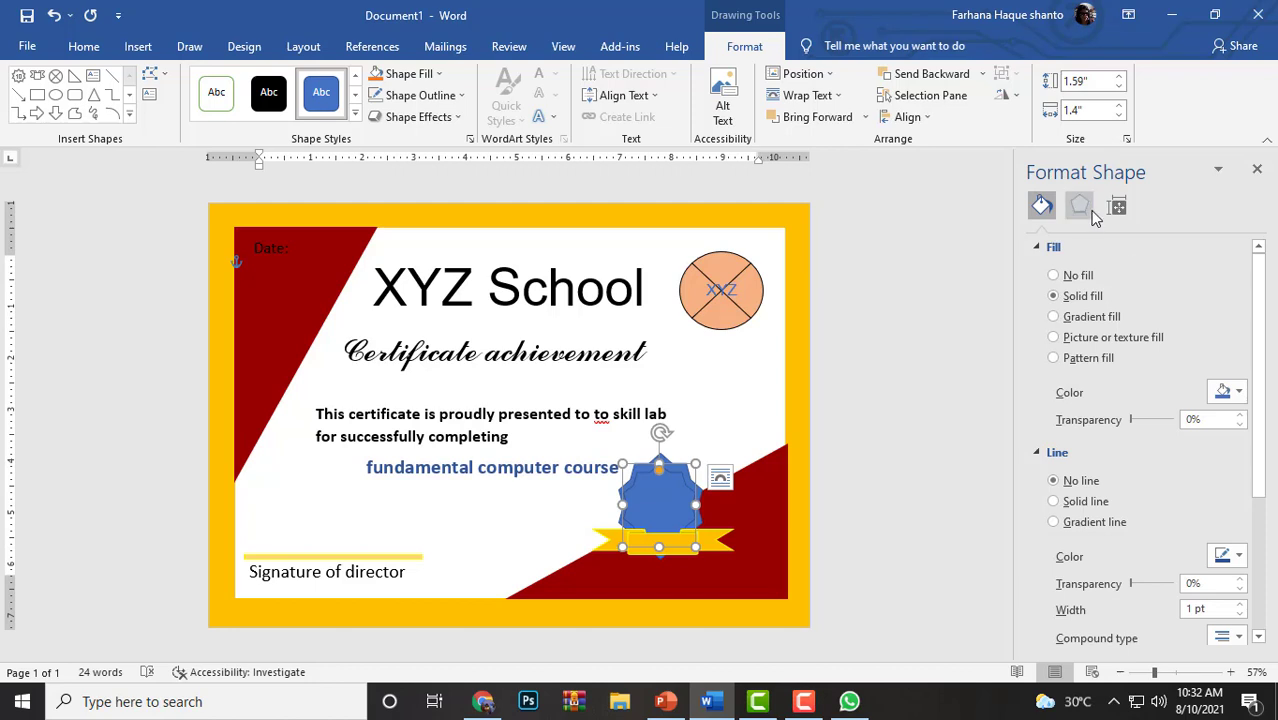
click(1079, 206)
click(1037, 250)
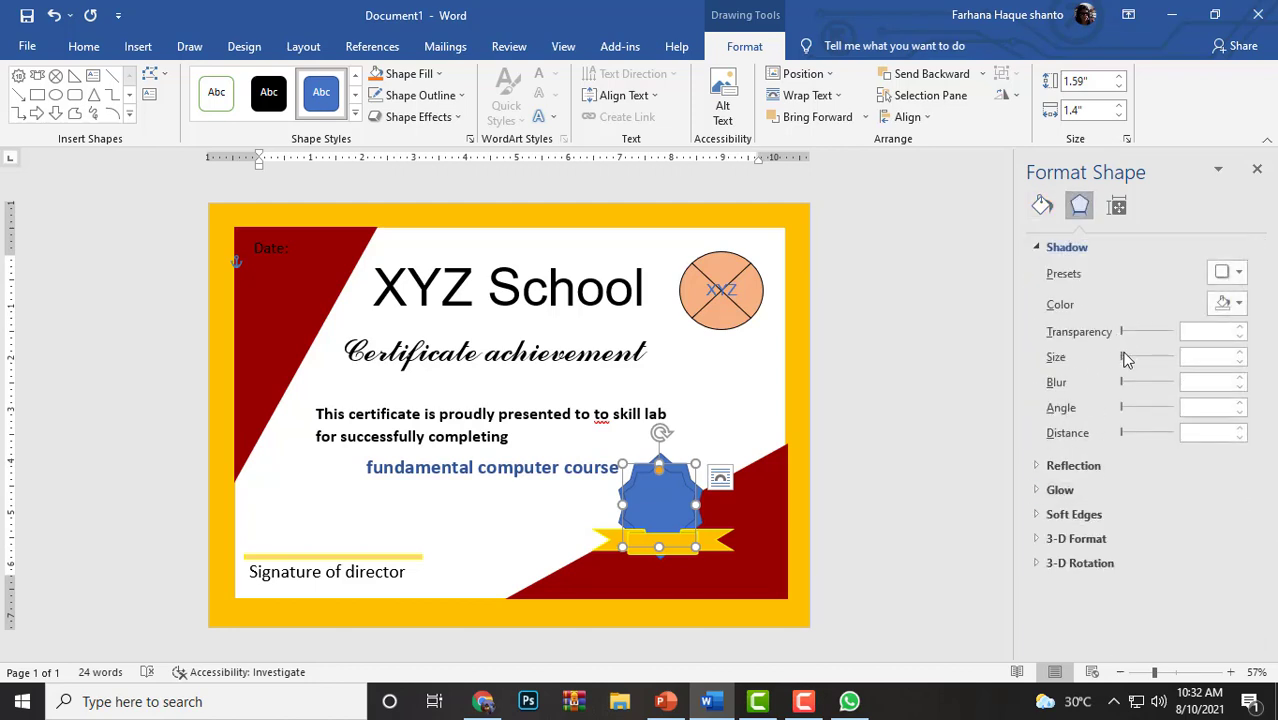
drag(1121, 357, 1146, 358)
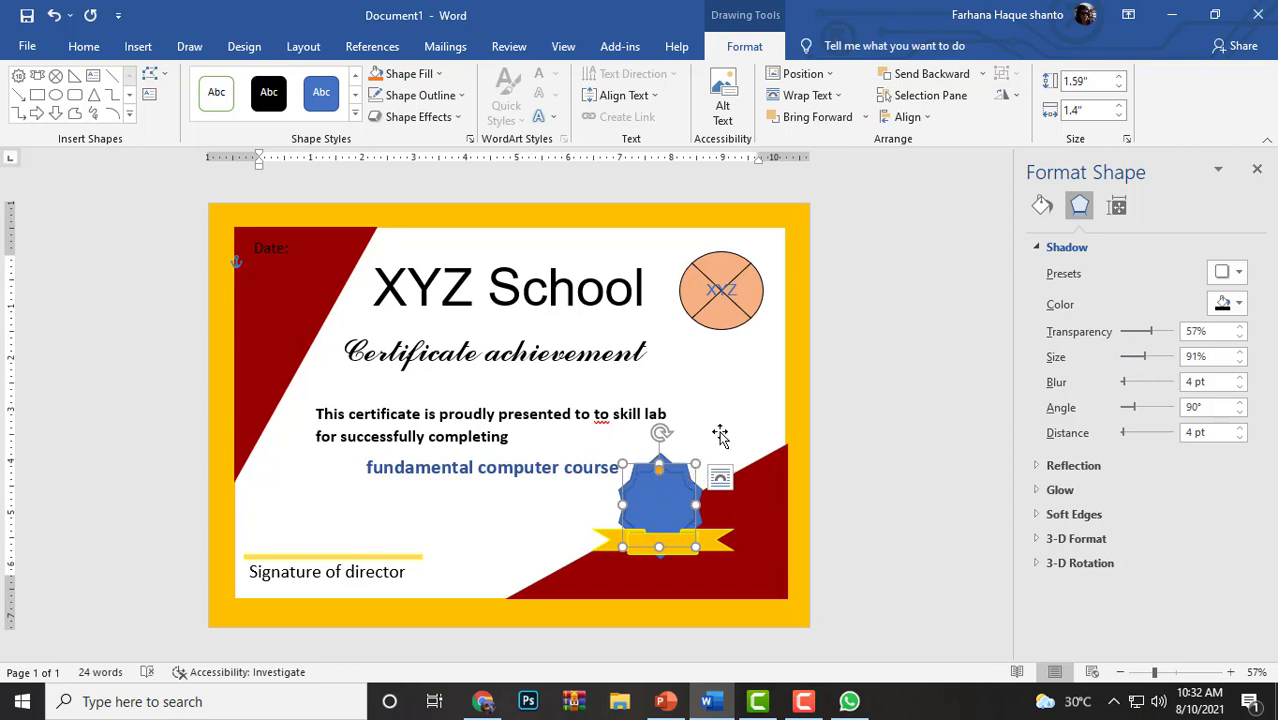
click(719, 434)
click(668, 466)
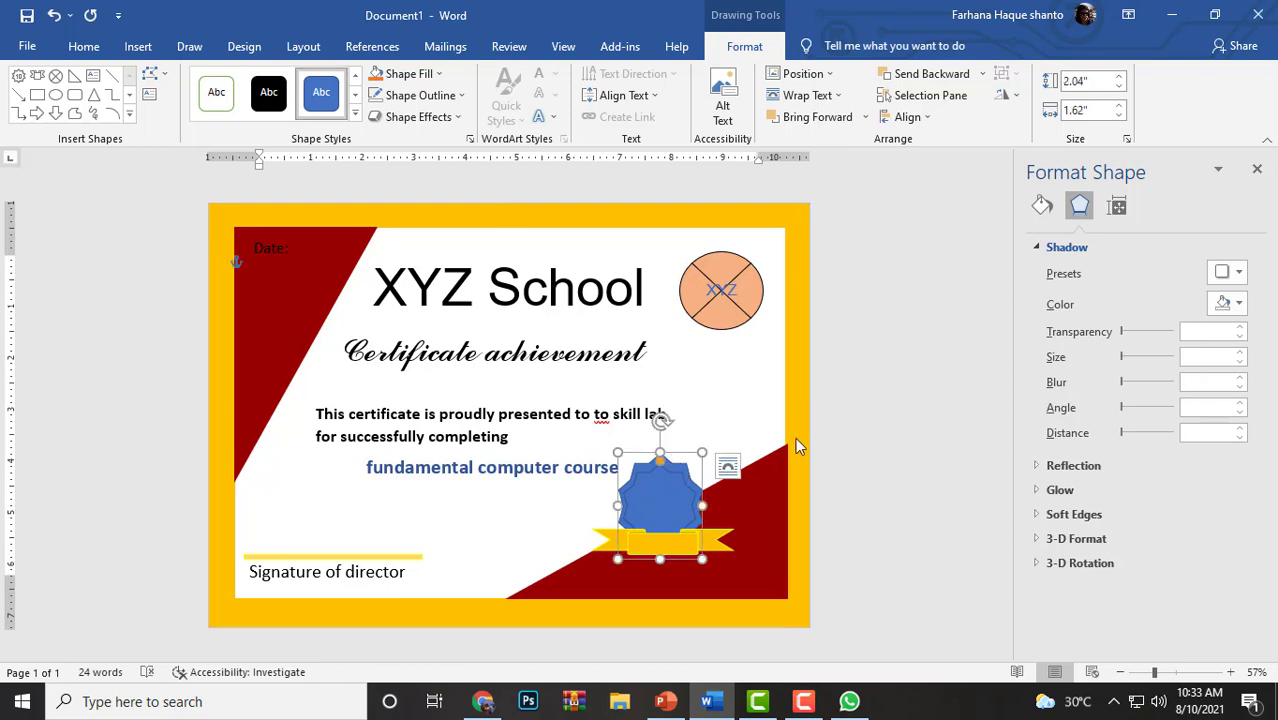
click(1141, 360)
drag(1141, 357, 1150, 357)
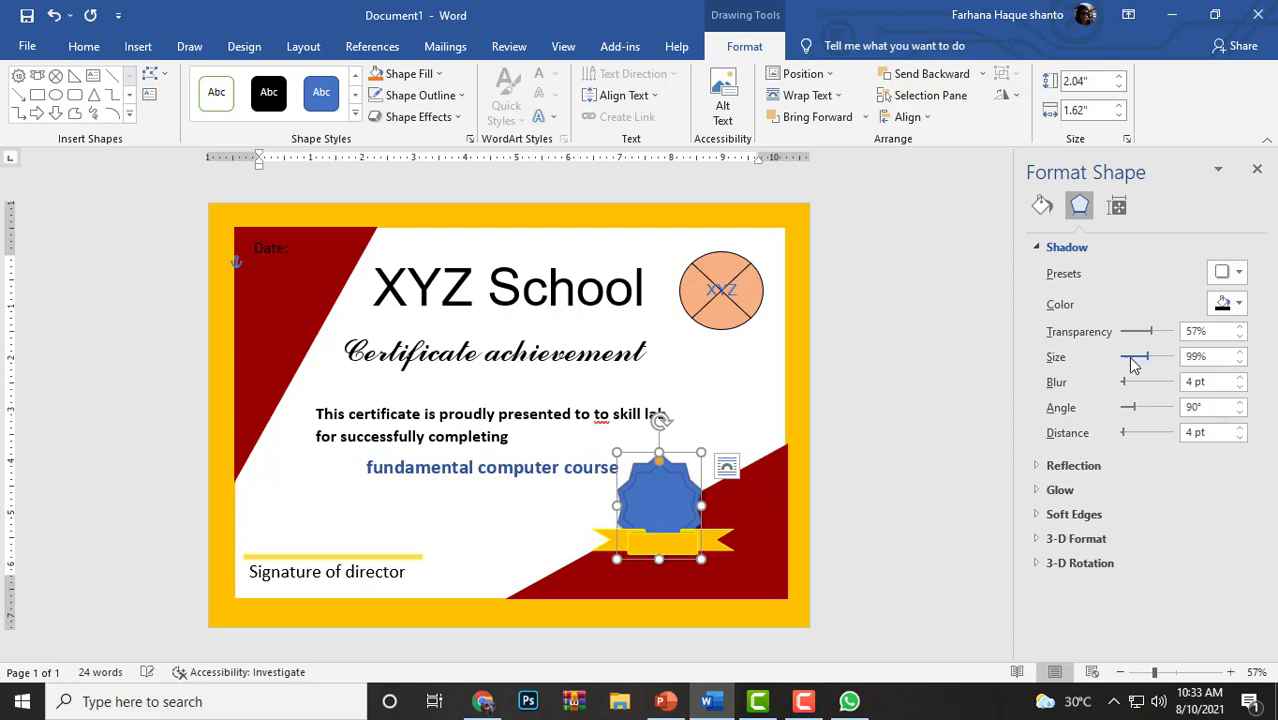
click(993, 362)
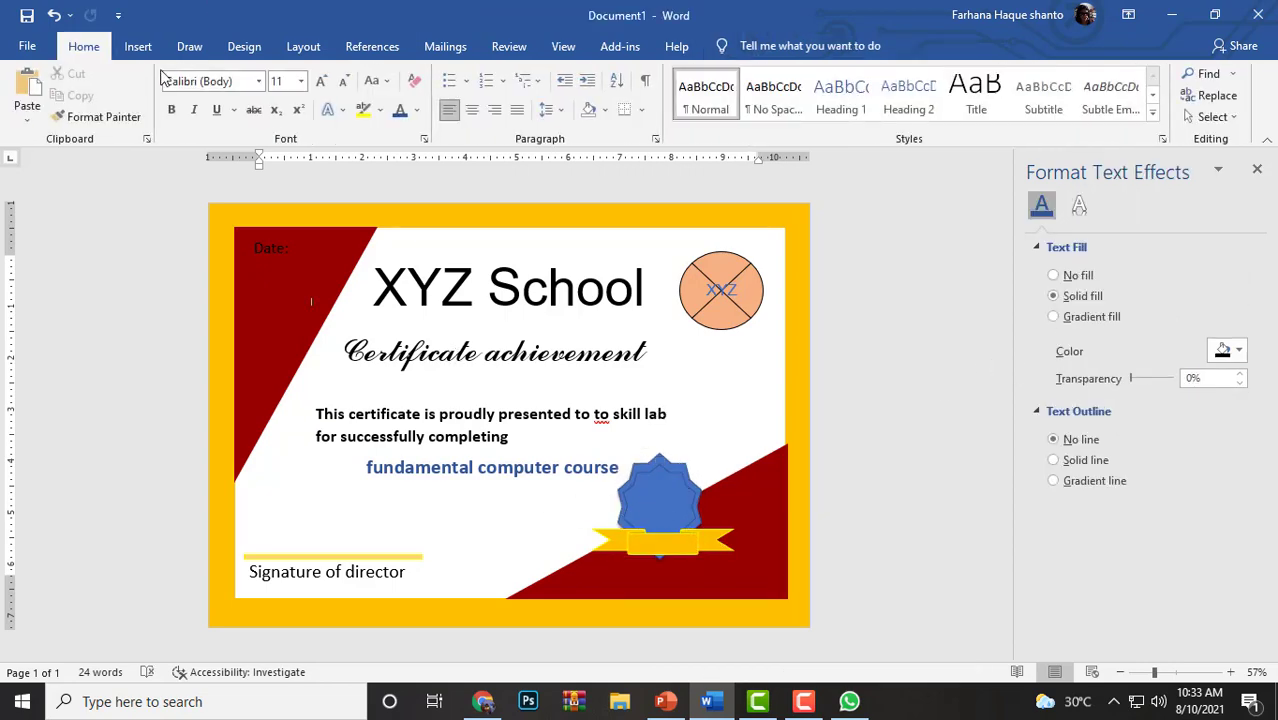
Step: Draw a custom text box and make it transparent with a preset shape style
click(138, 46)
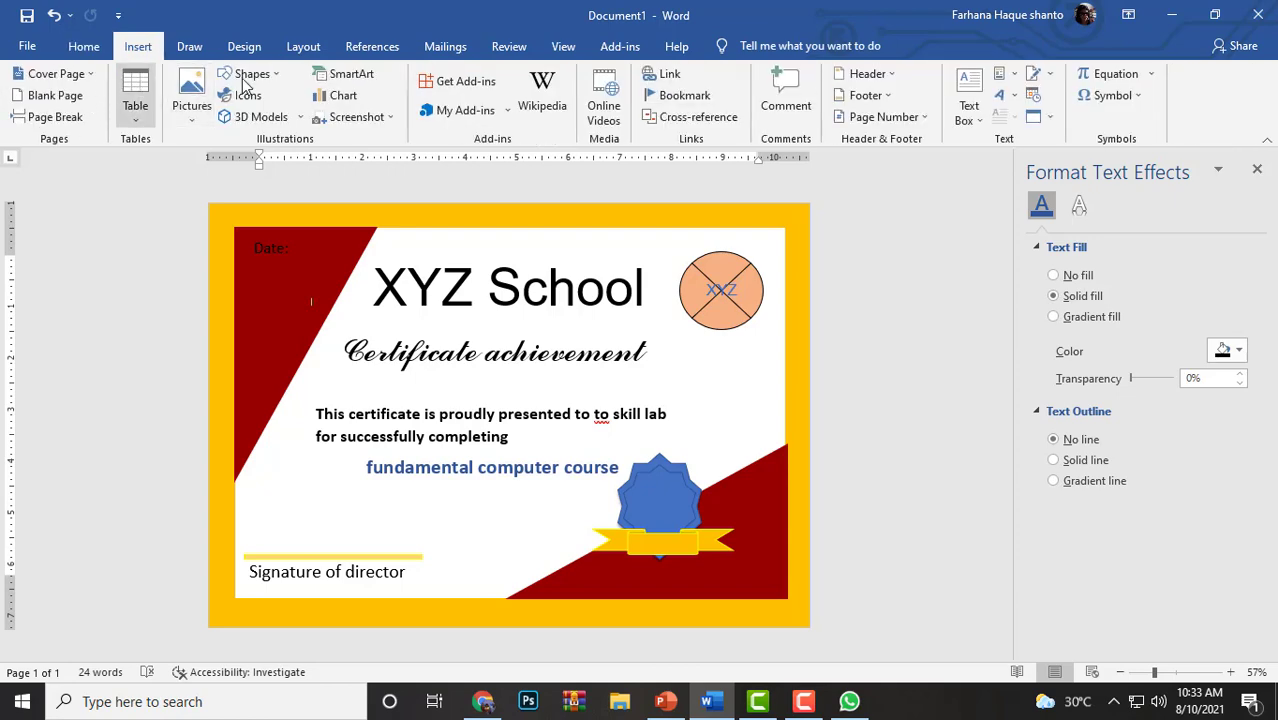
click(978, 97)
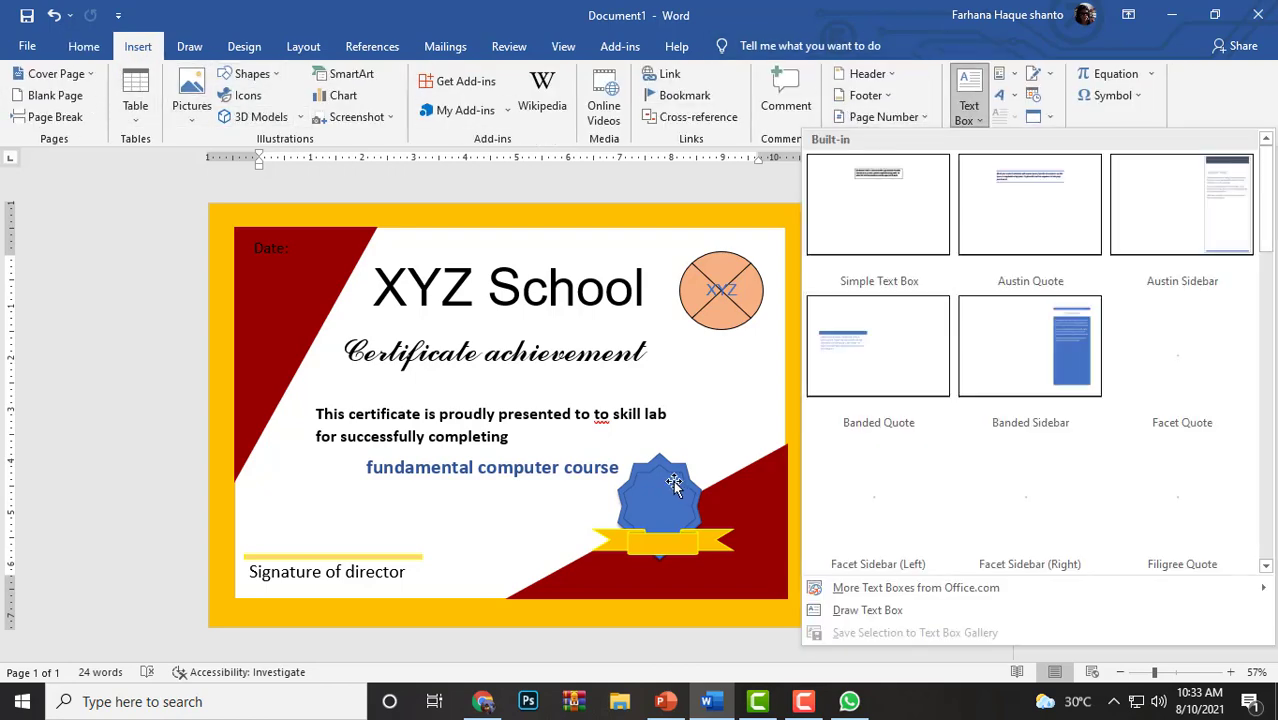
click(908, 192)
drag(408, 264, 608, 287)
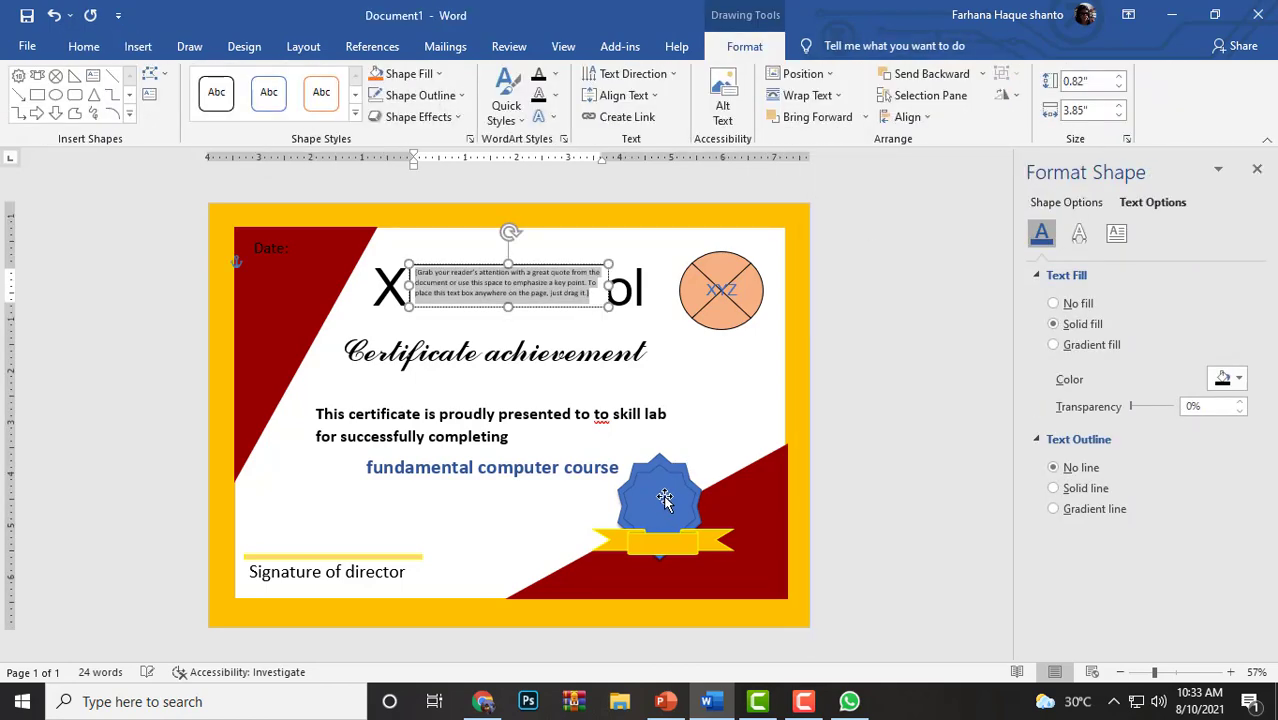
key(Delete)
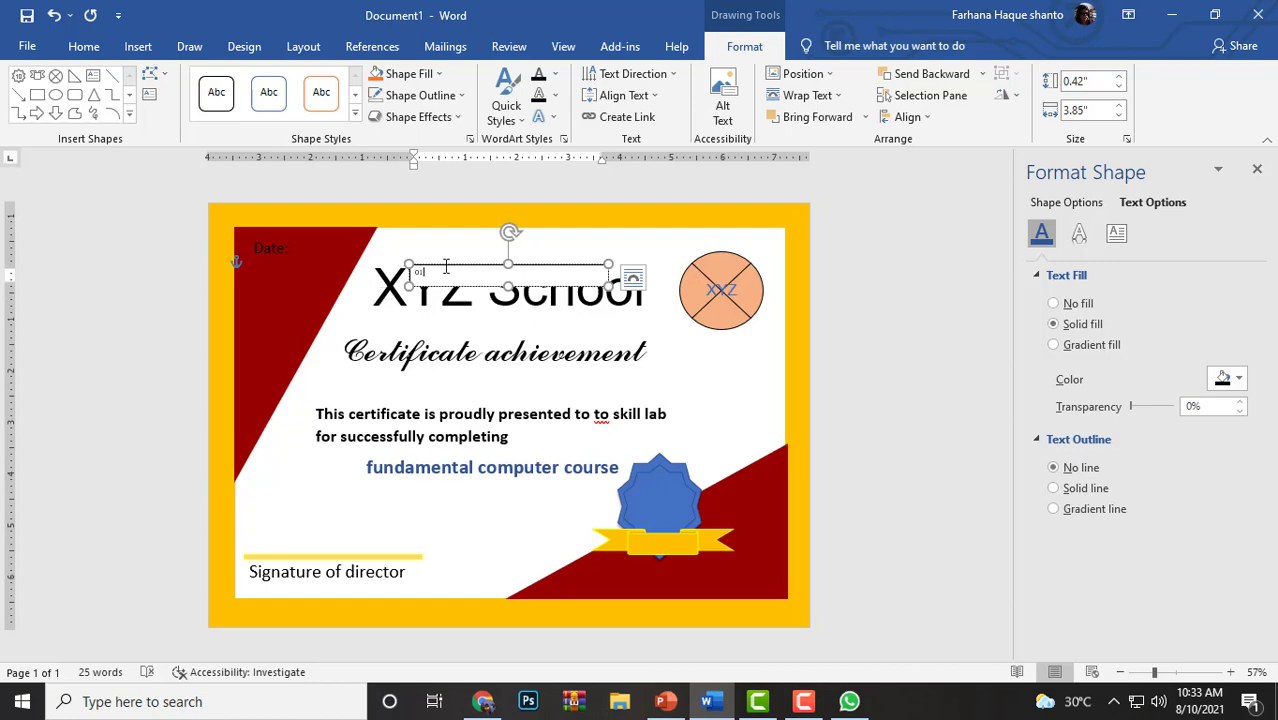
click(355, 116)
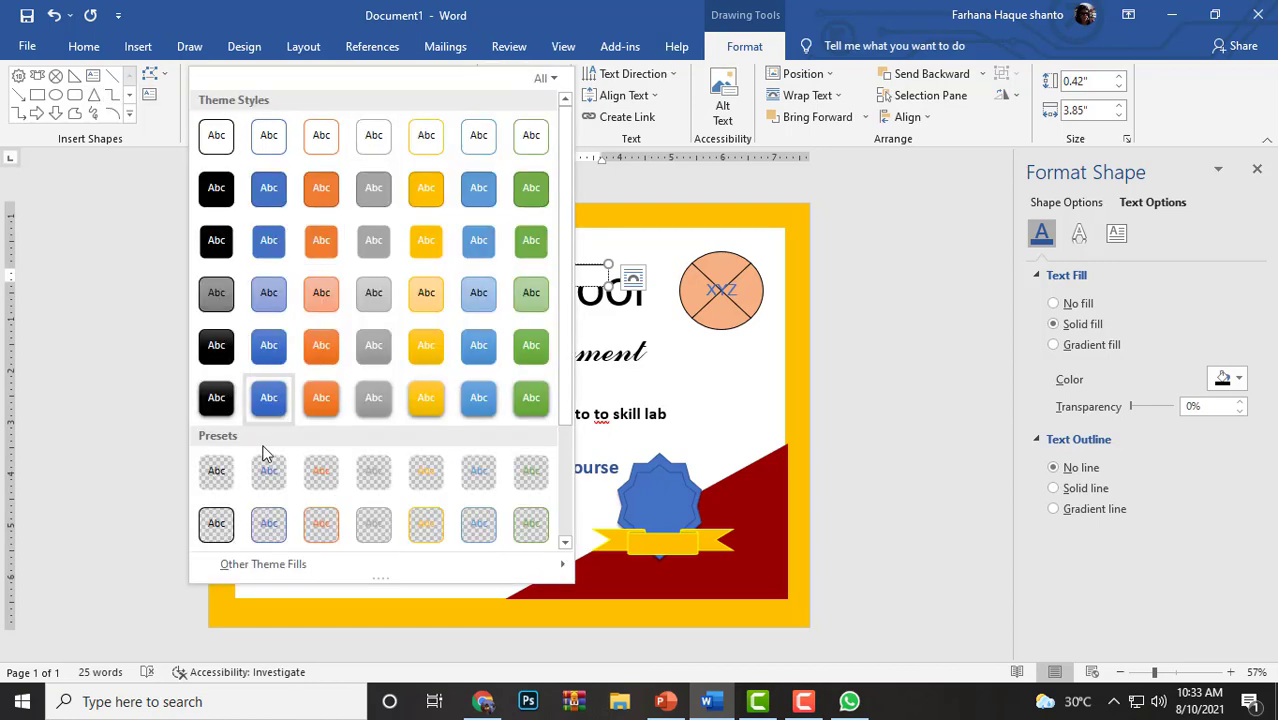
click(268, 470)
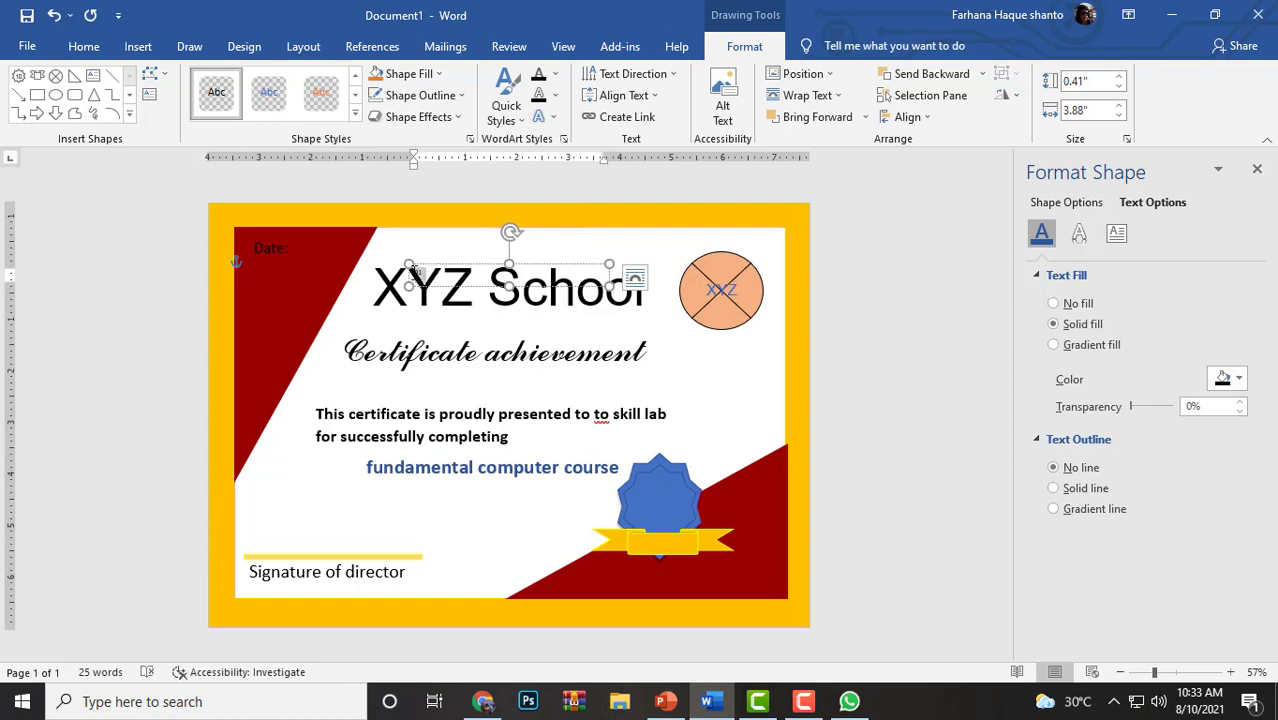
Step: Set the number 01 to 28 pt, narrow its box, and move it onto the seal's centre
click(84, 46)
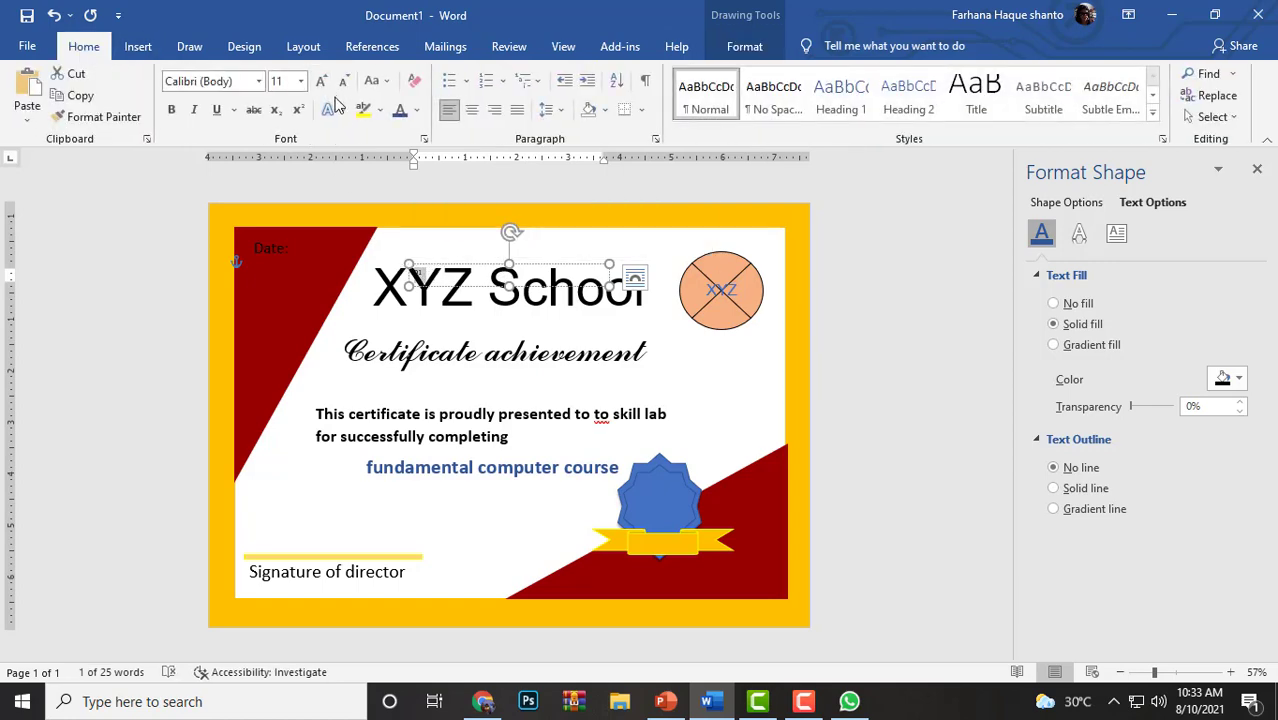
click(302, 81)
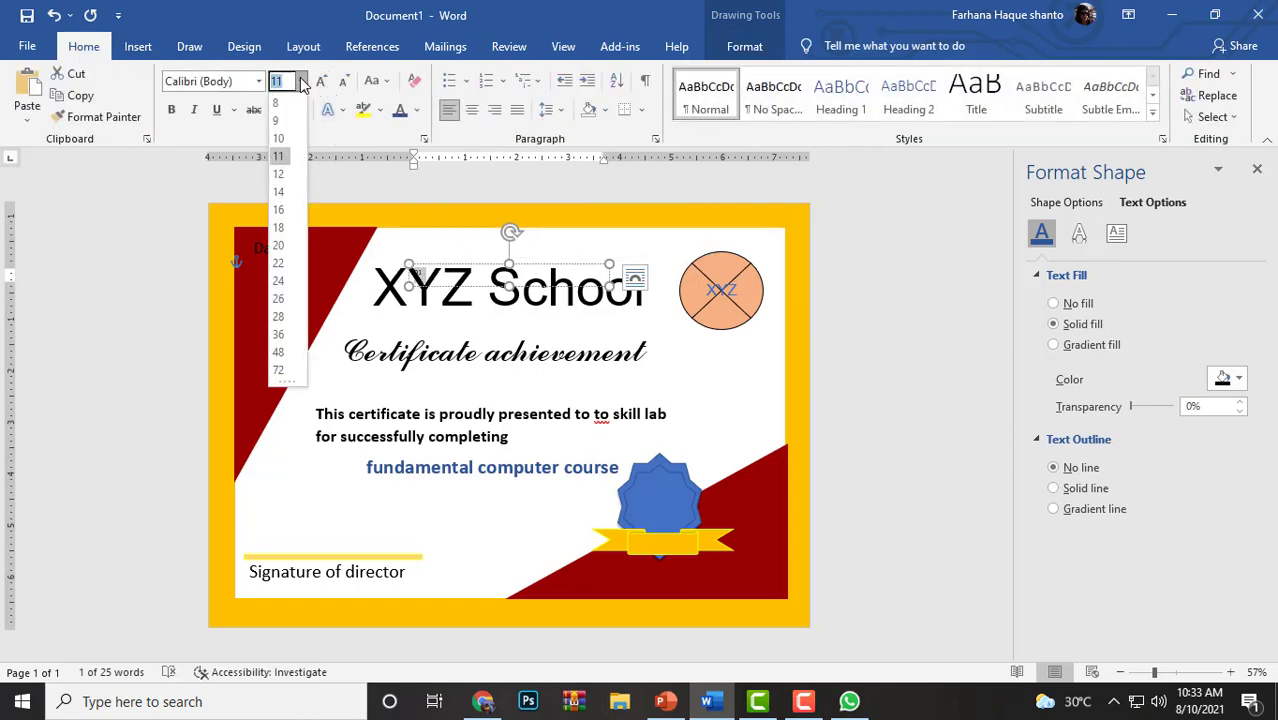
click(279, 315)
drag(609, 283, 450, 283)
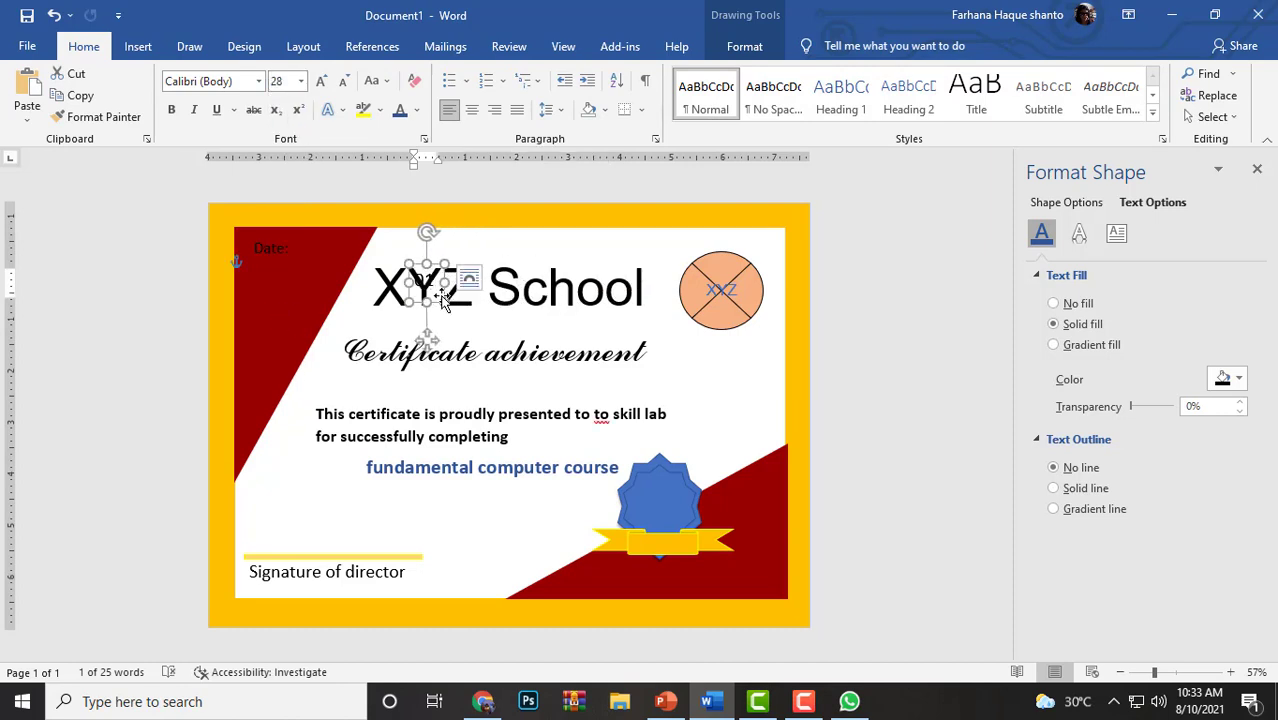
drag(433, 333, 662, 558)
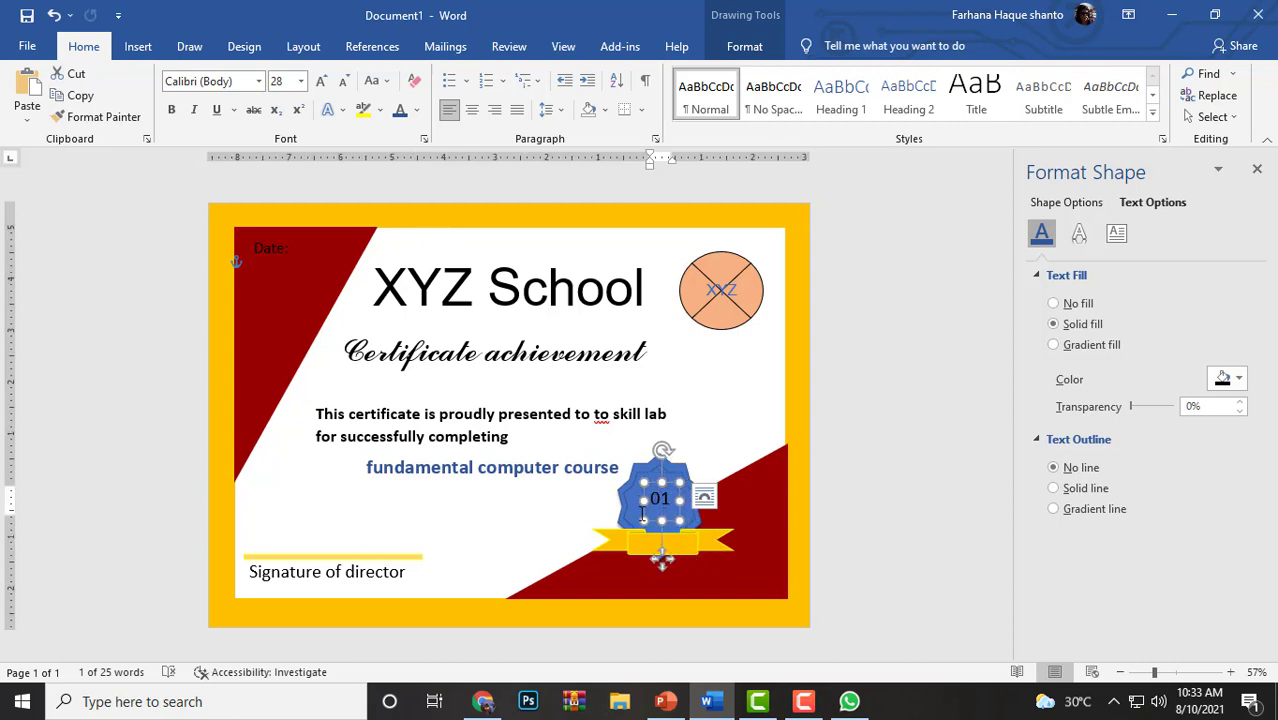
click(808, 556)
click(876, 310)
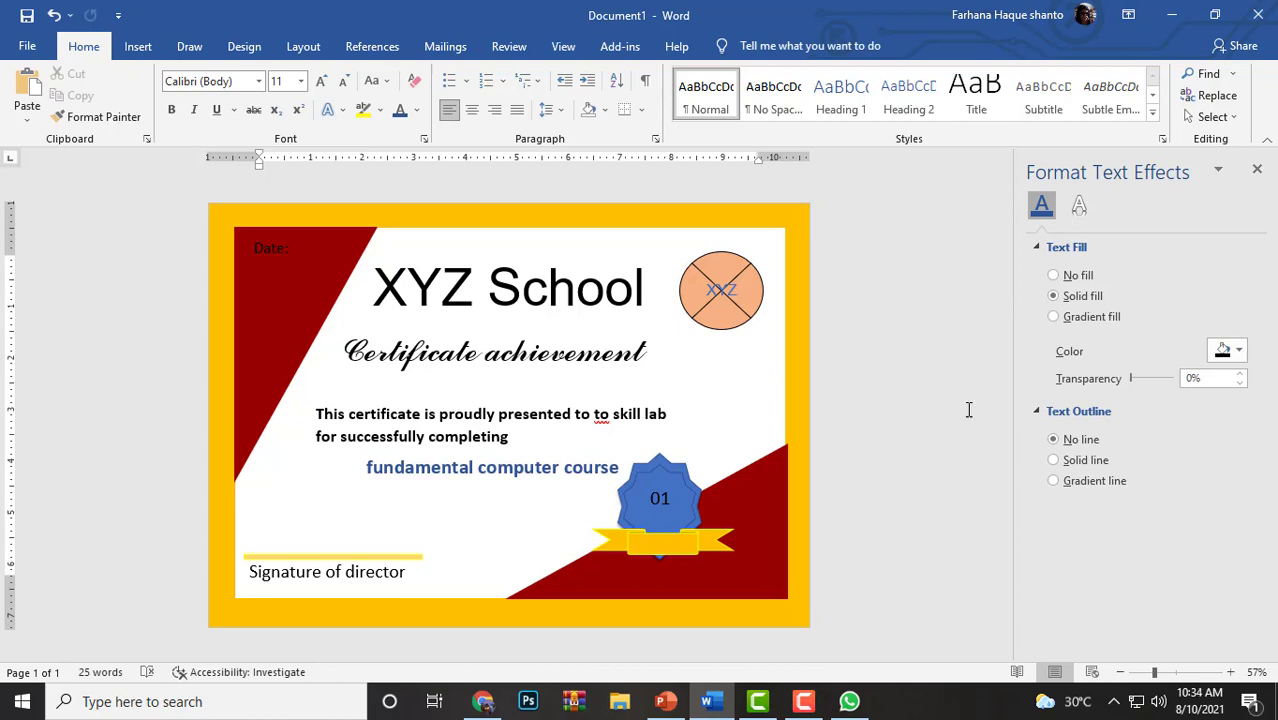
click(803, 701)
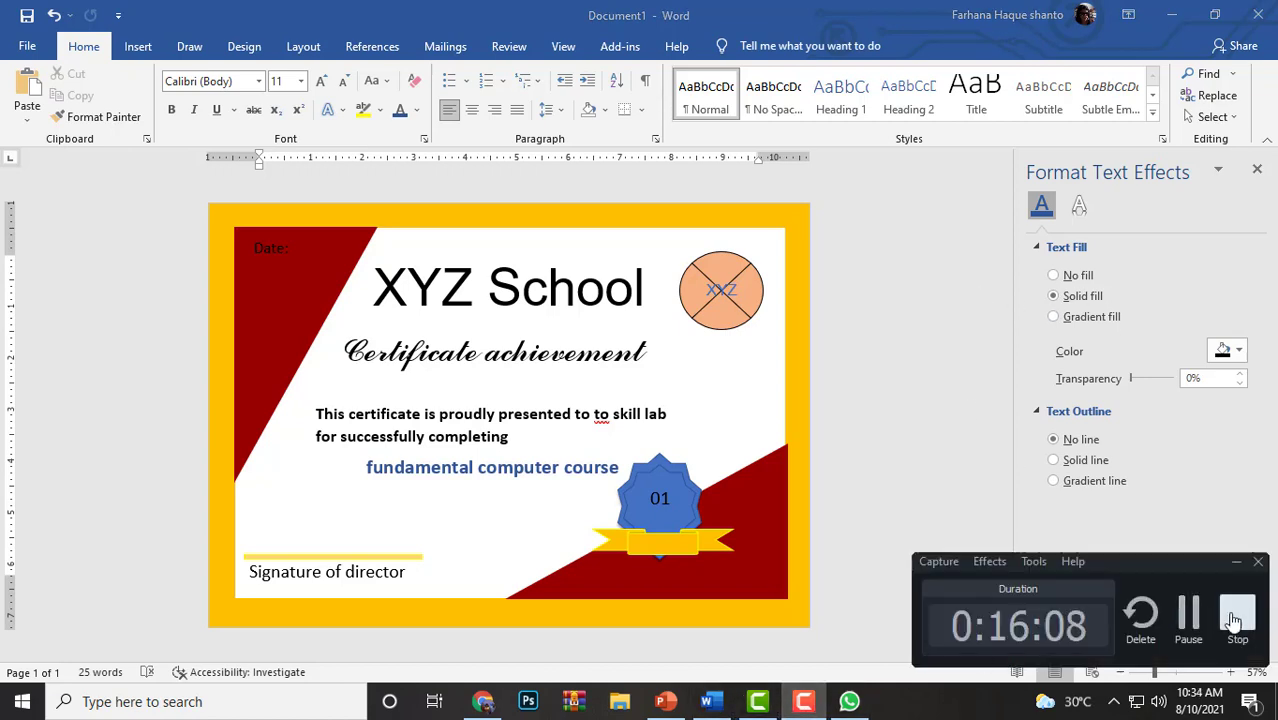